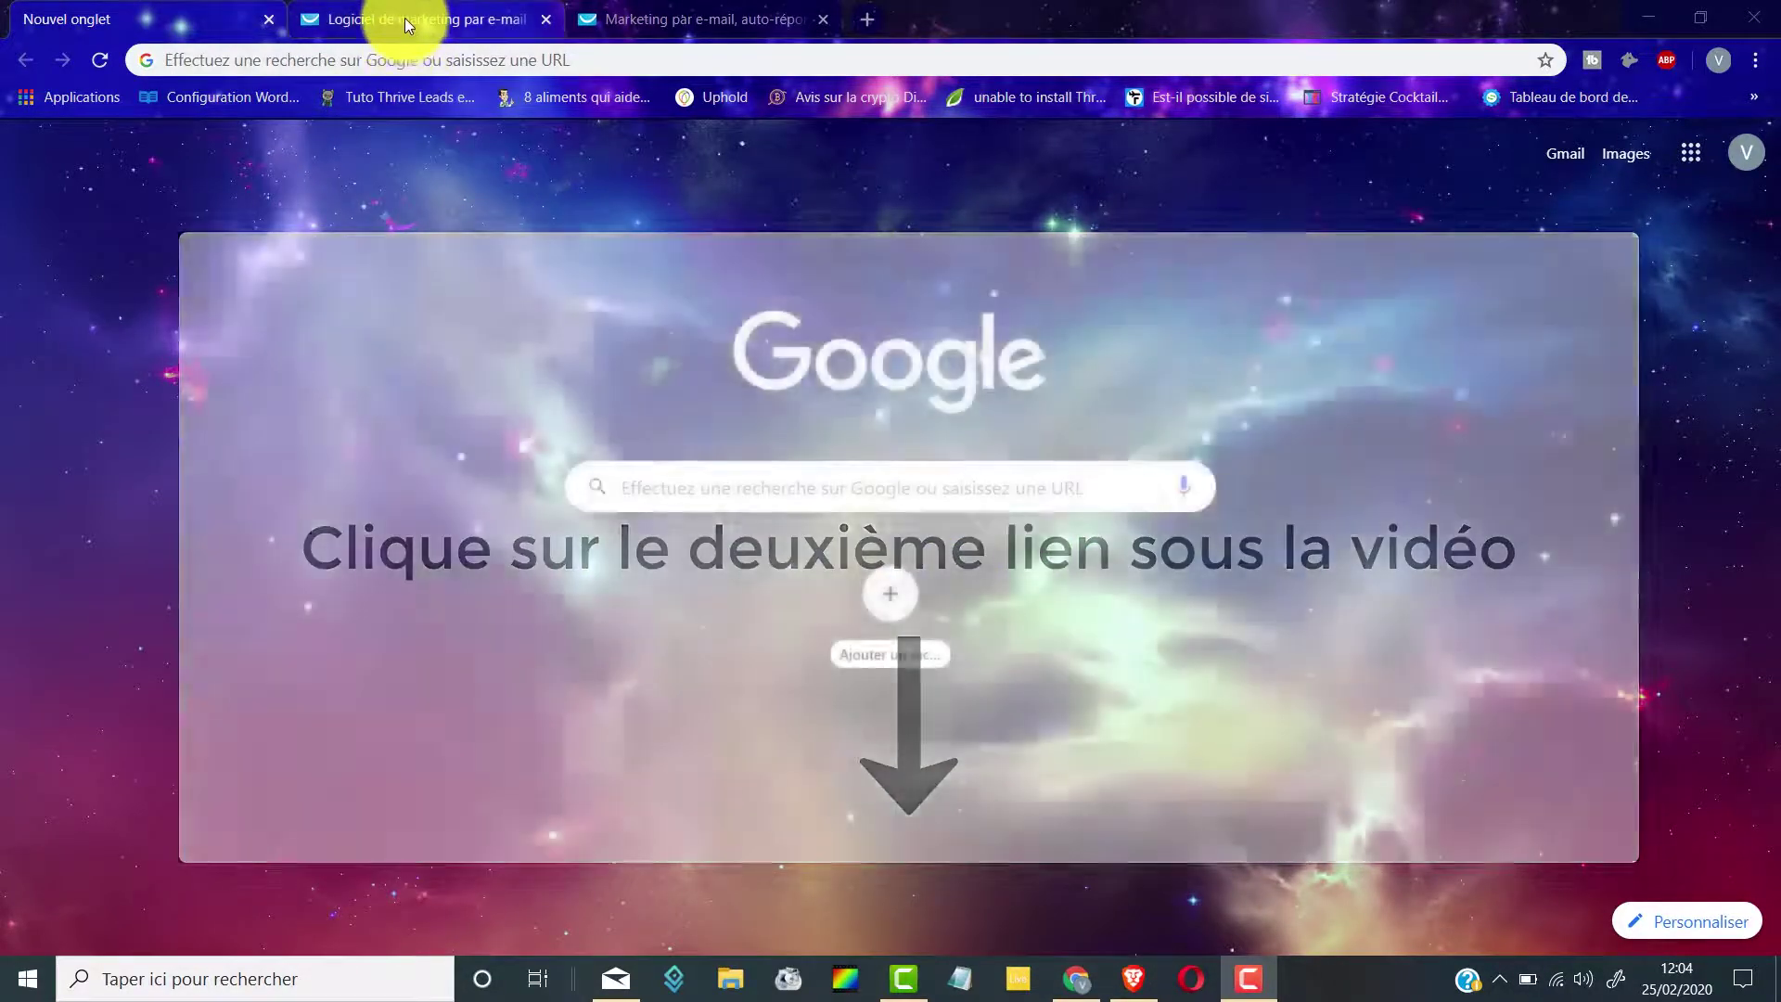
Open the free-trial registration form from the GetResponse home page
{"action": "left_click", "coordinate": [404, 18]}
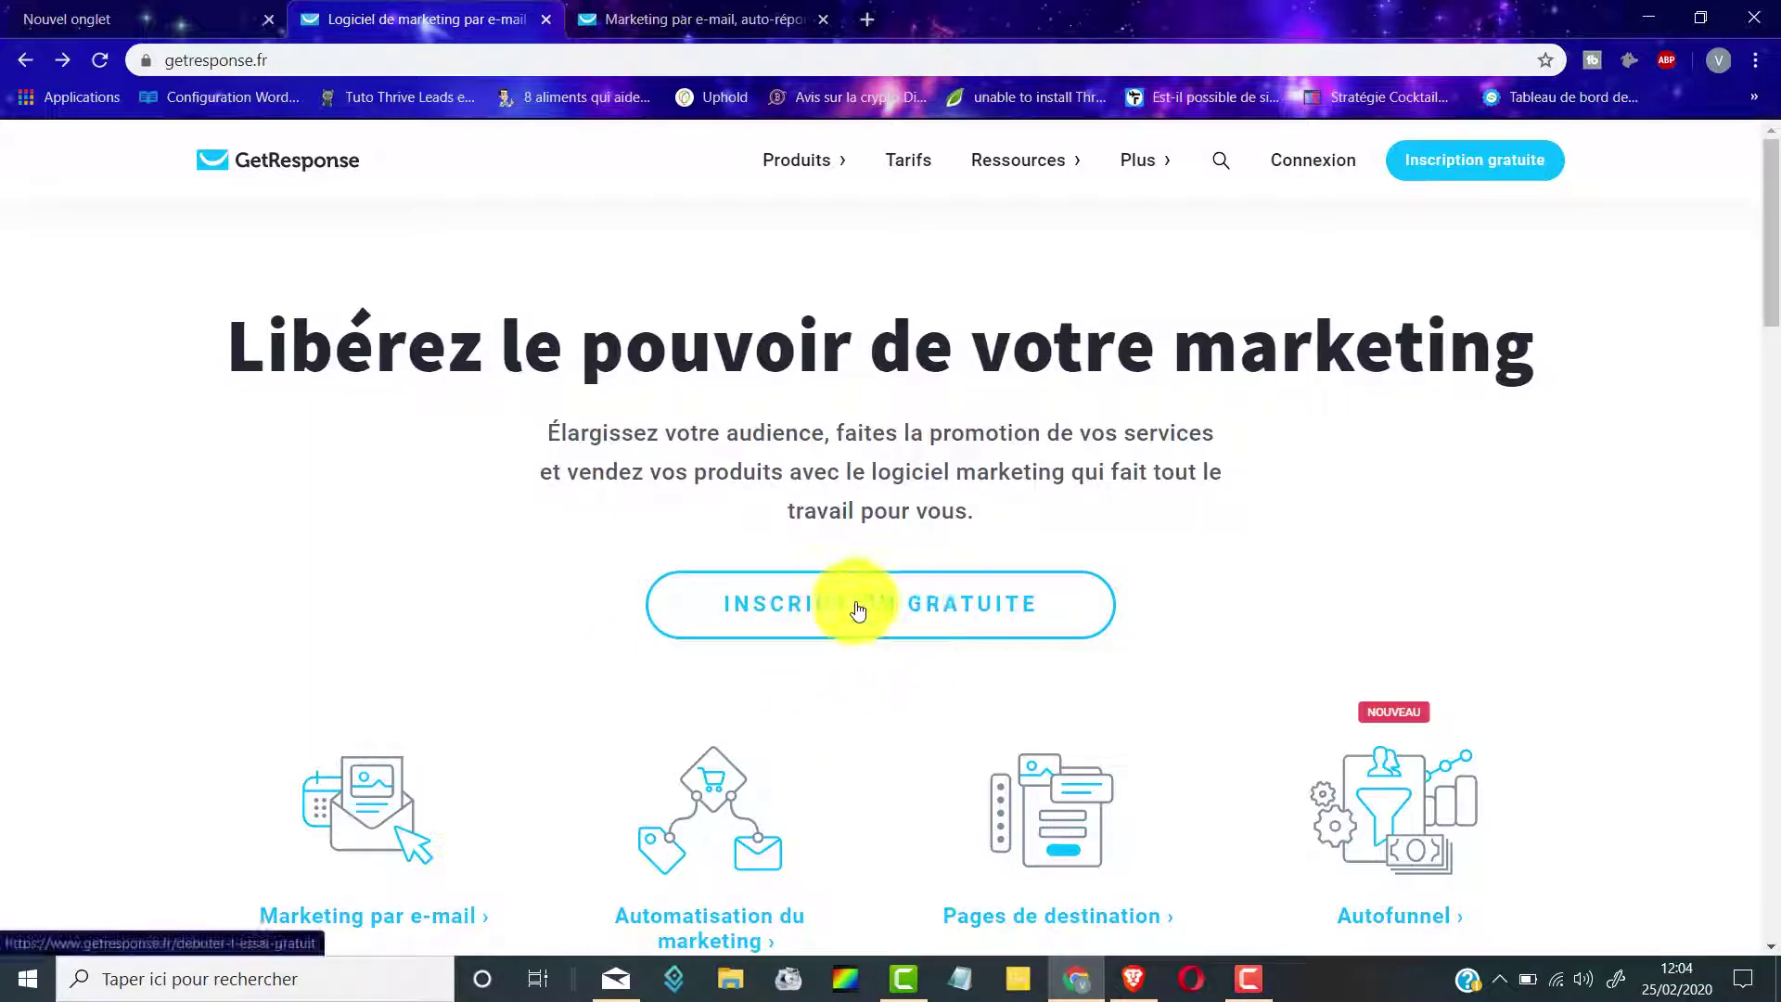
{"action": "left_click", "coordinate": [893, 609]}
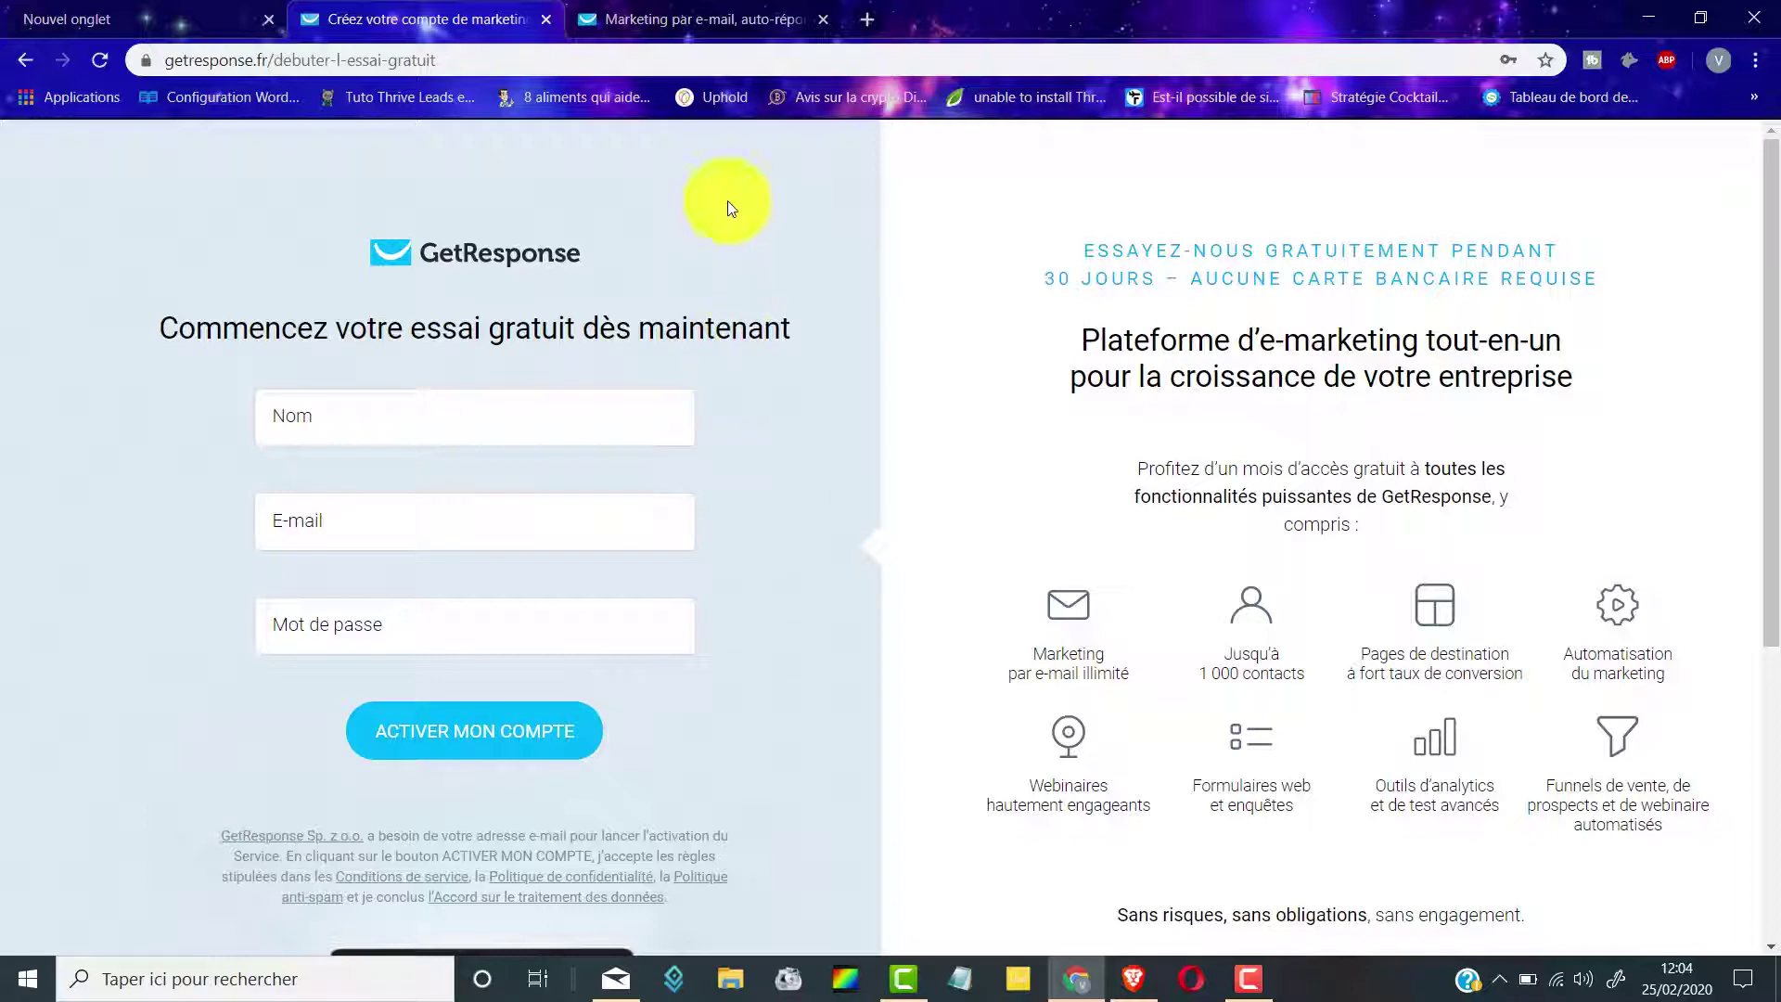
Switch to the GetResponse dashboard, open Autofunnel and start creating a new funnel
{"action": "left_click", "coordinate": [719, 15]}
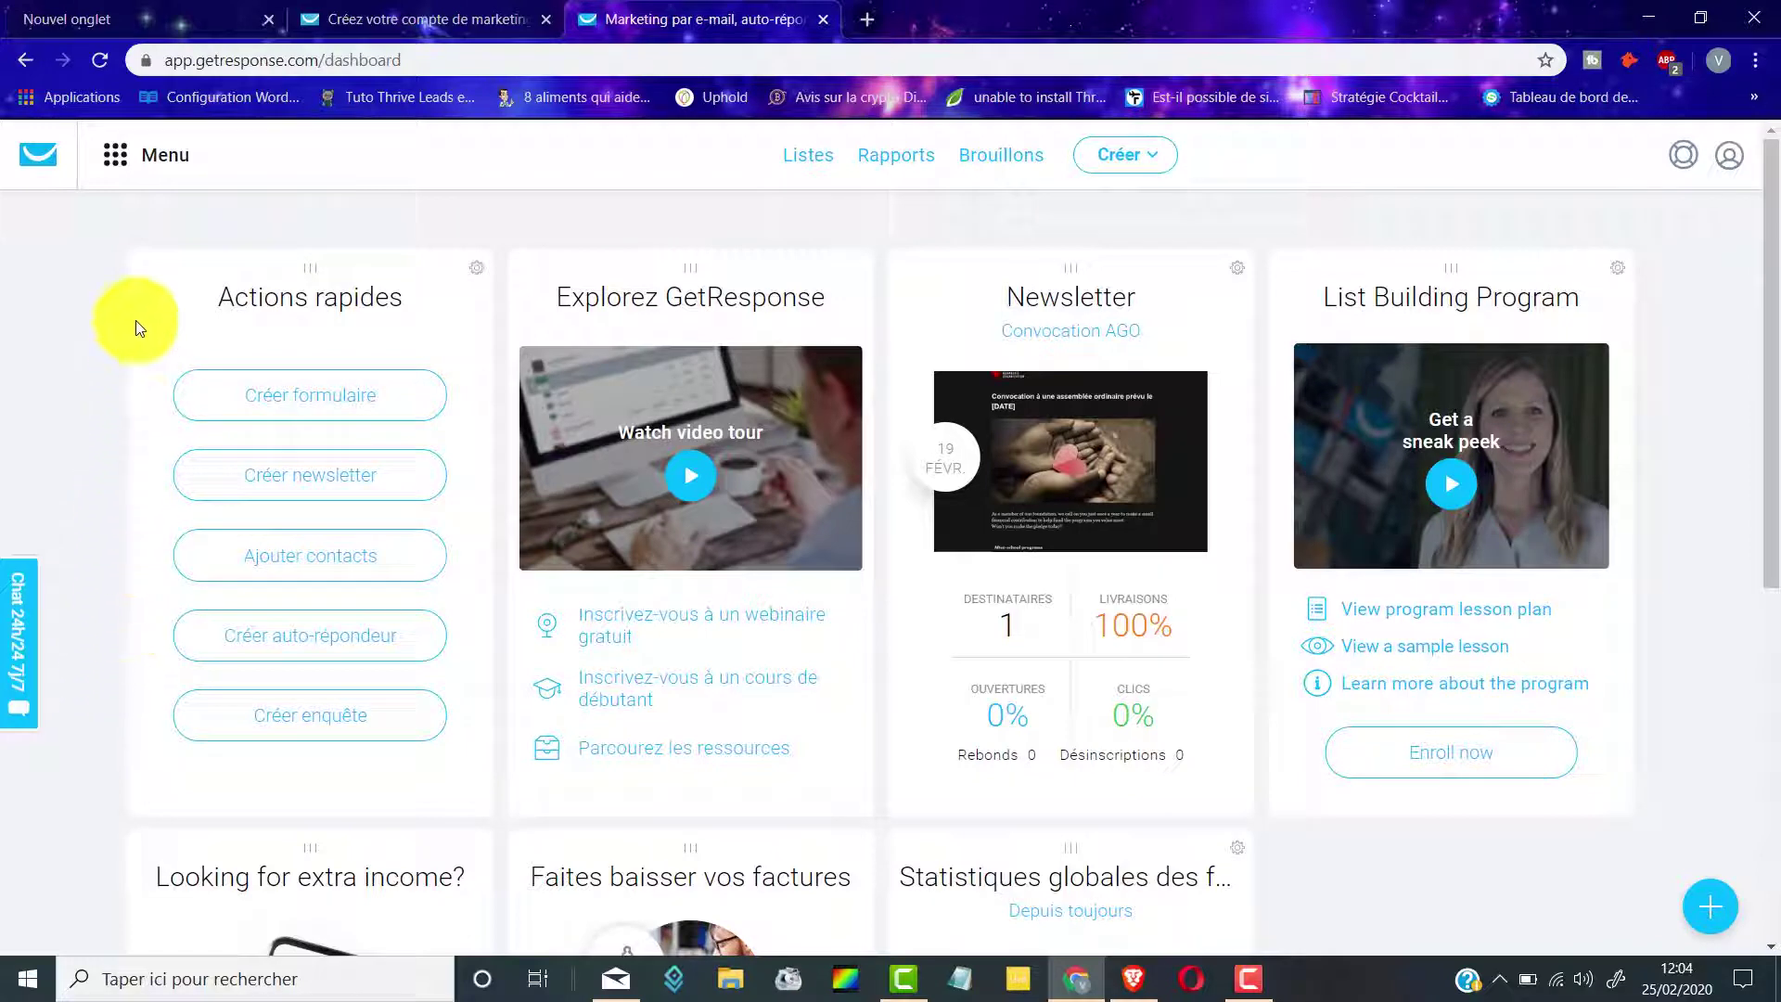
{"action": "left_click", "coordinate": [115, 158]}
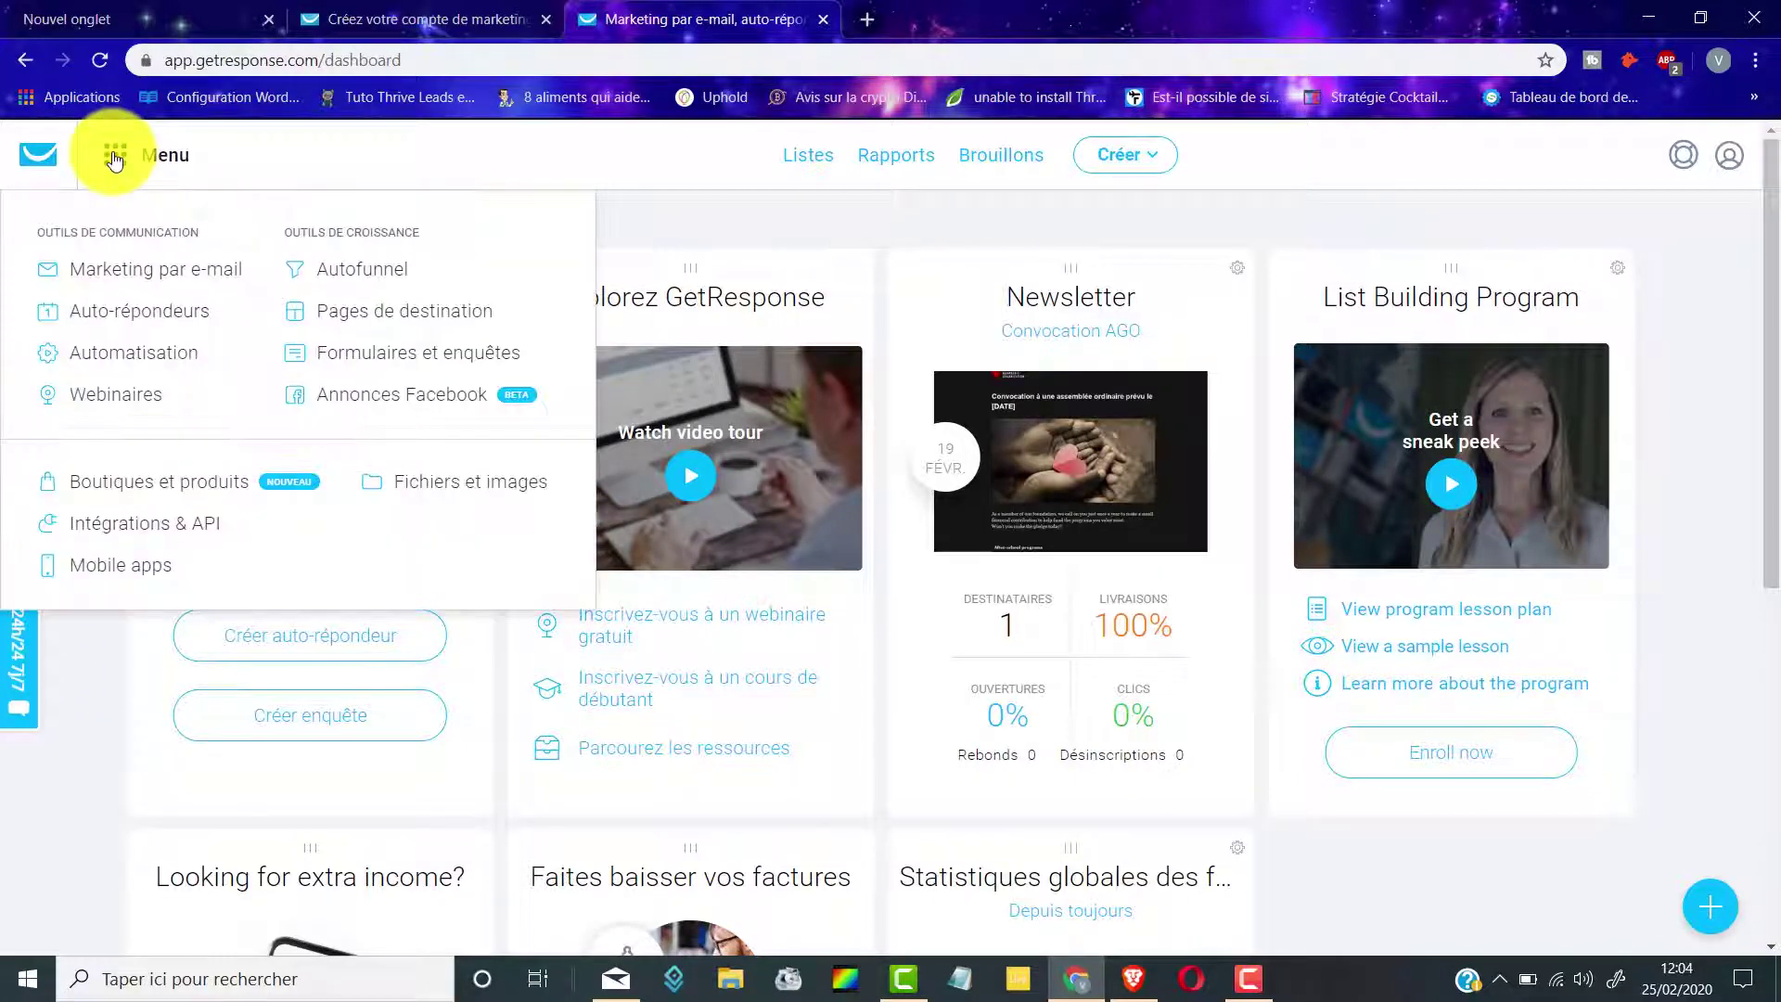
{"action": "left_click", "coordinate": [384, 281]}
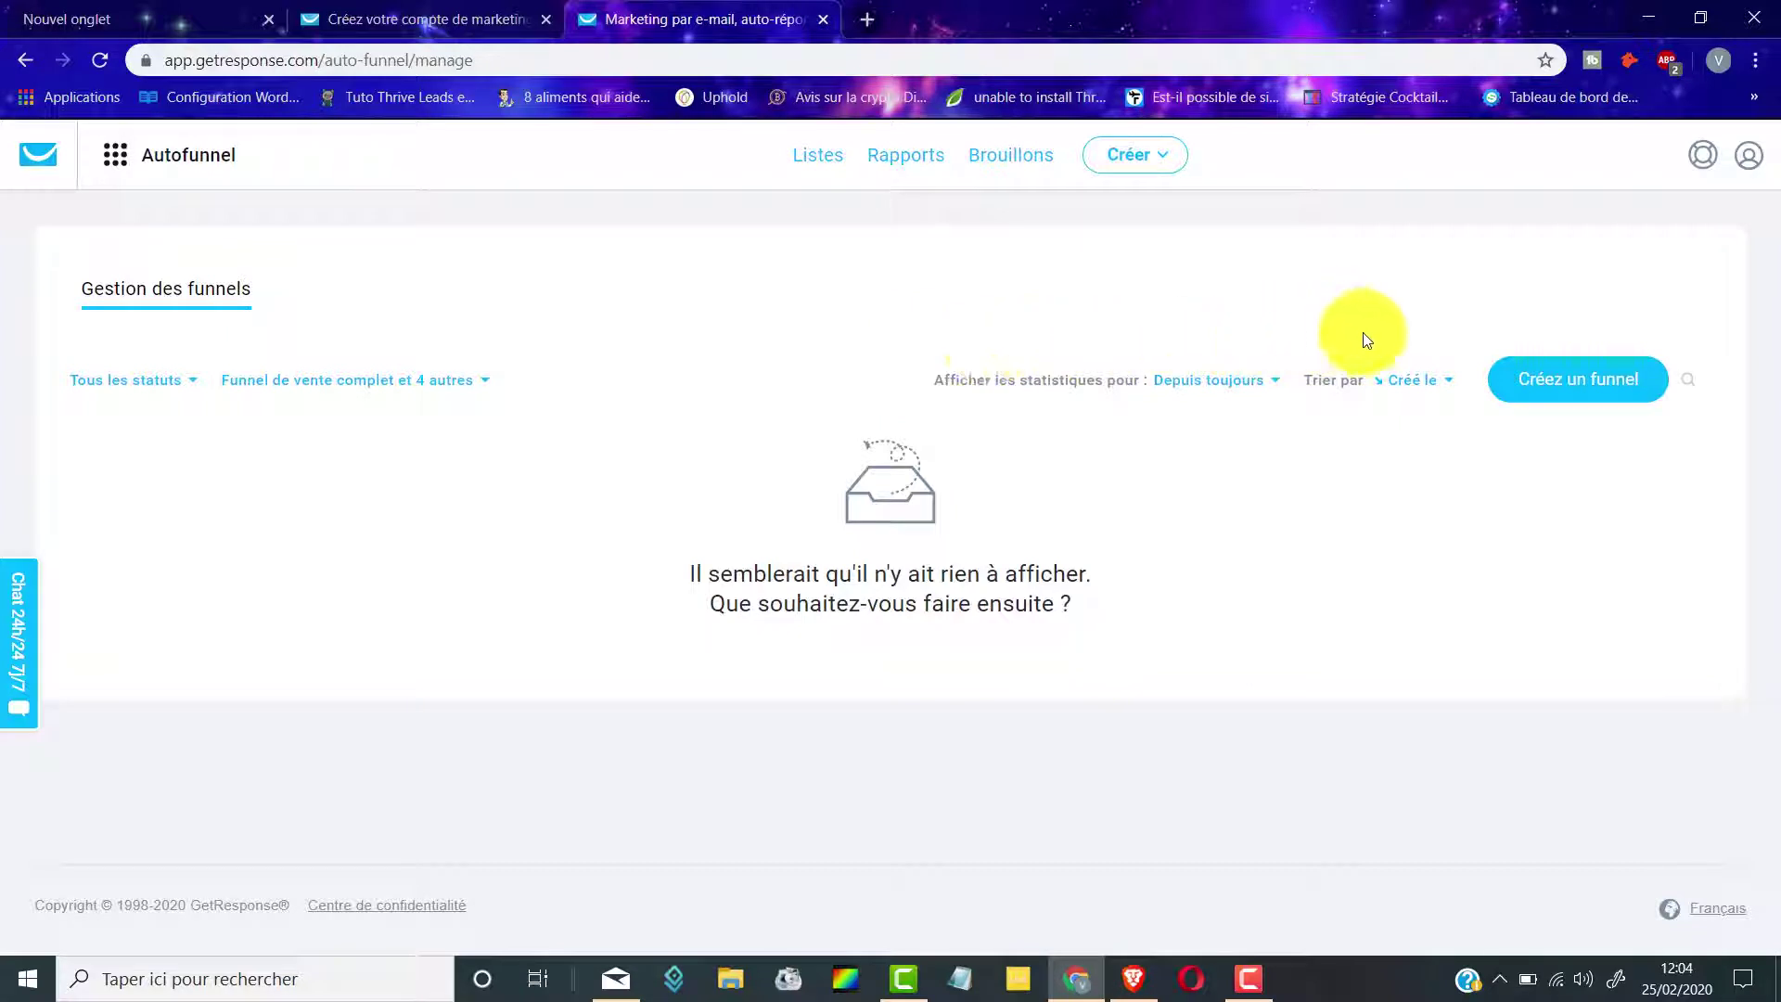
{"action": "left_click", "coordinate": [1574, 383]}
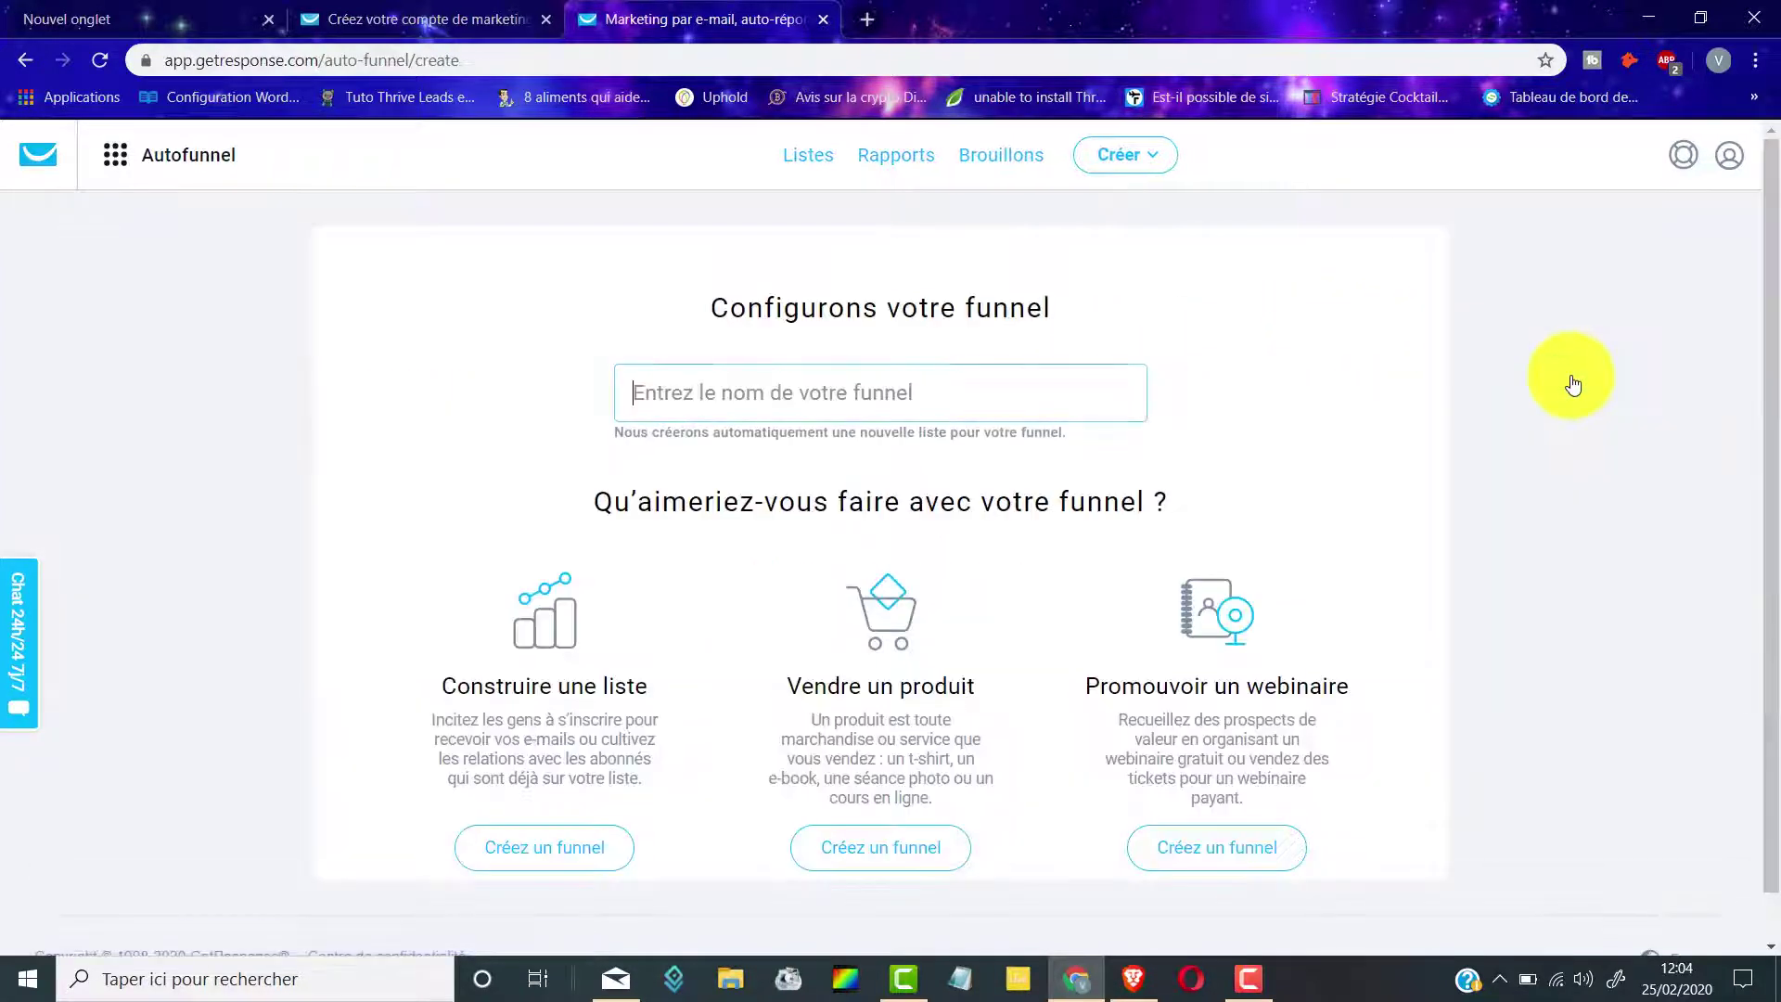
Name the funnel "Tunnel de vente 1" and create it as a product-selling funnel of type "Funnel de vente complet"
{"action": "left_click", "coordinate": [711, 400]}
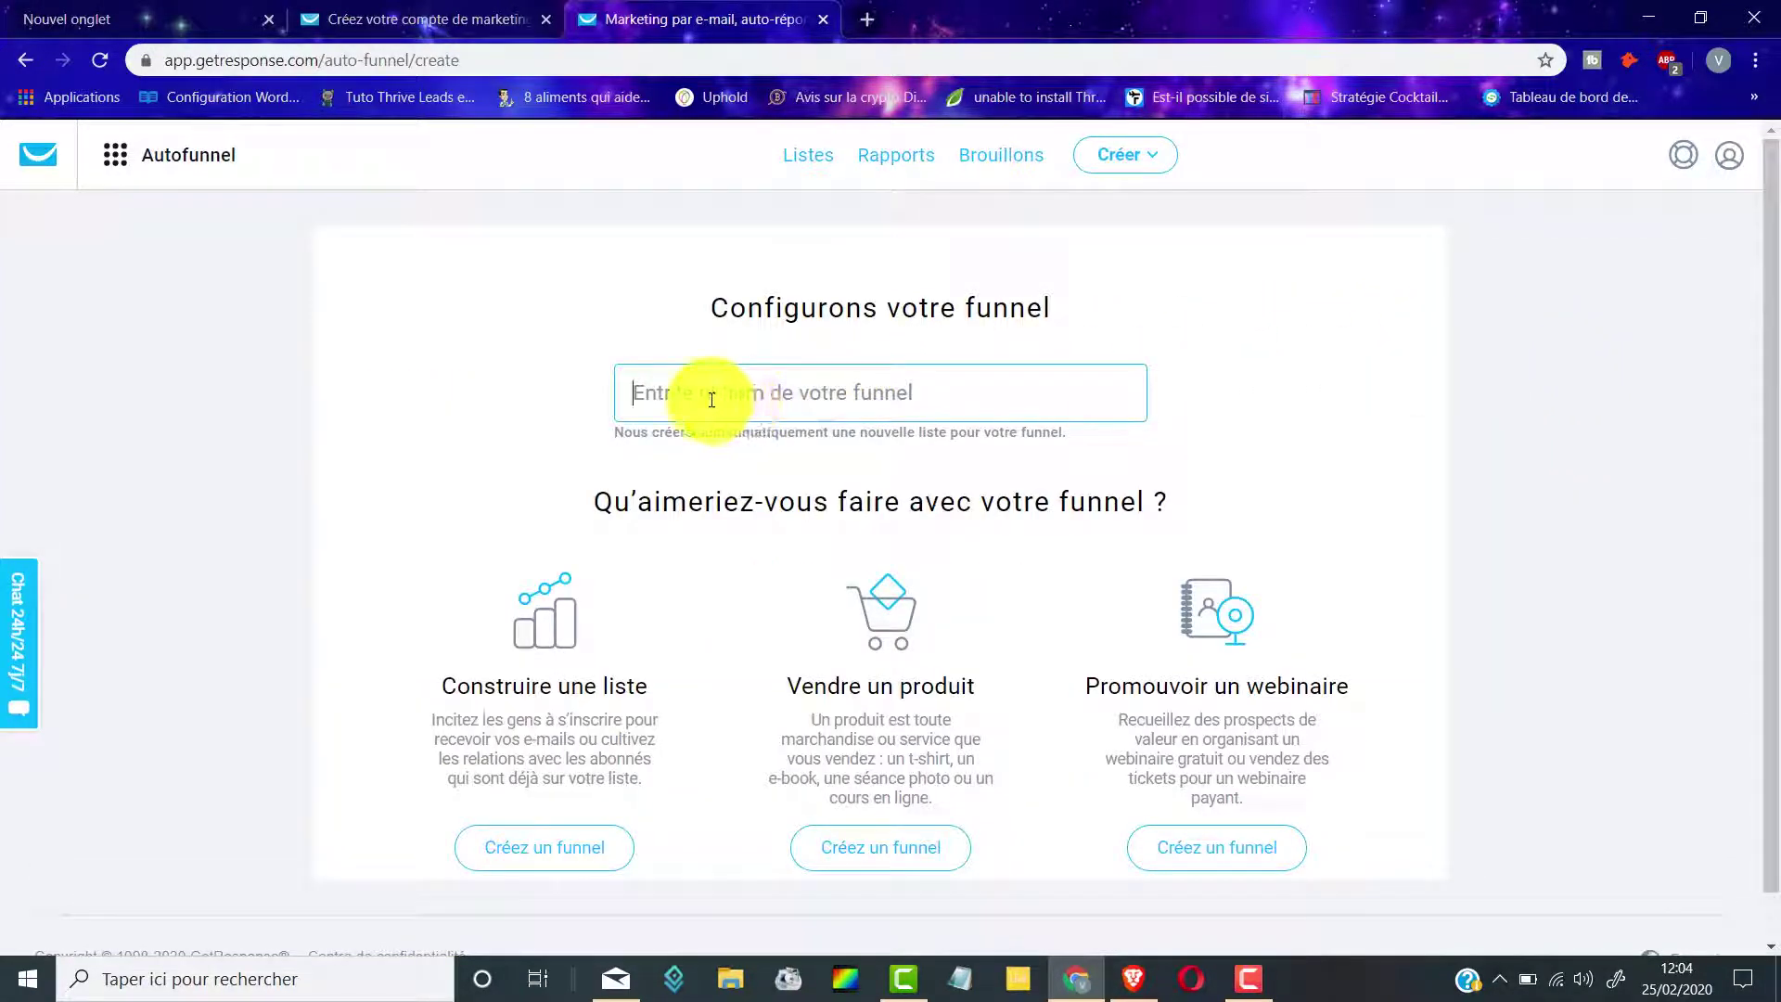
{"action": "type", "text": "Tunnel de vente 1"}
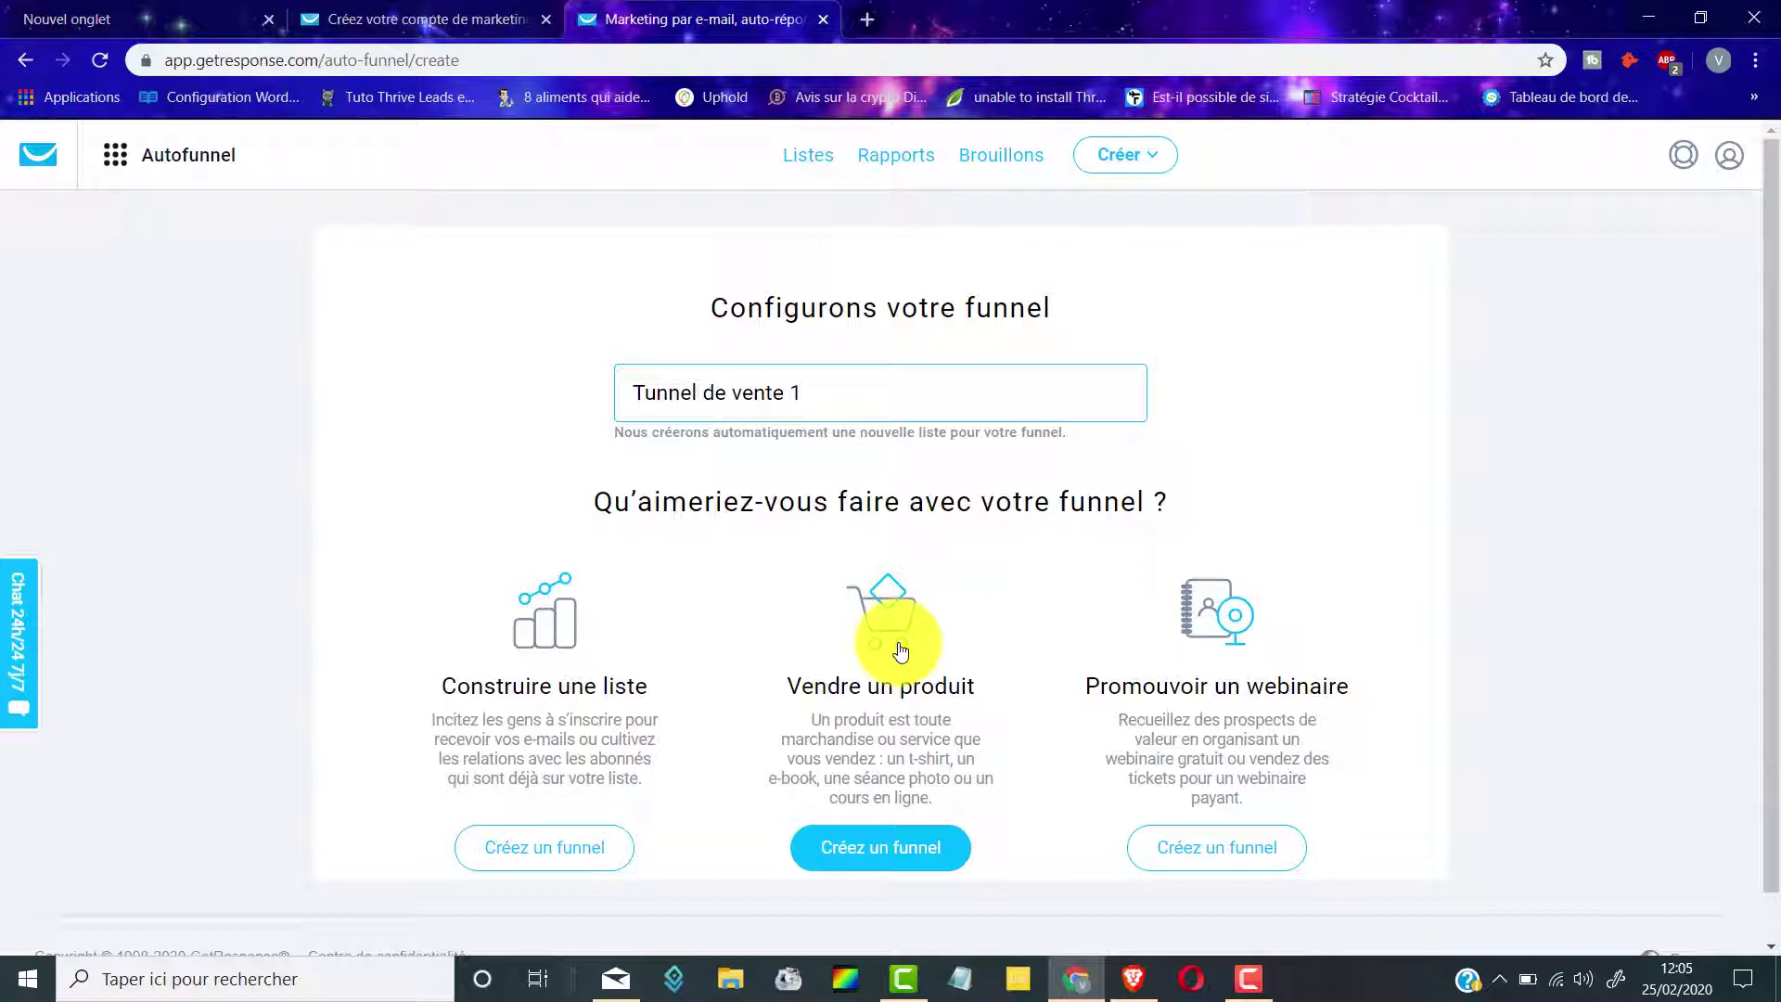
{"action": "left_click", "coordinate": [896, 849]}
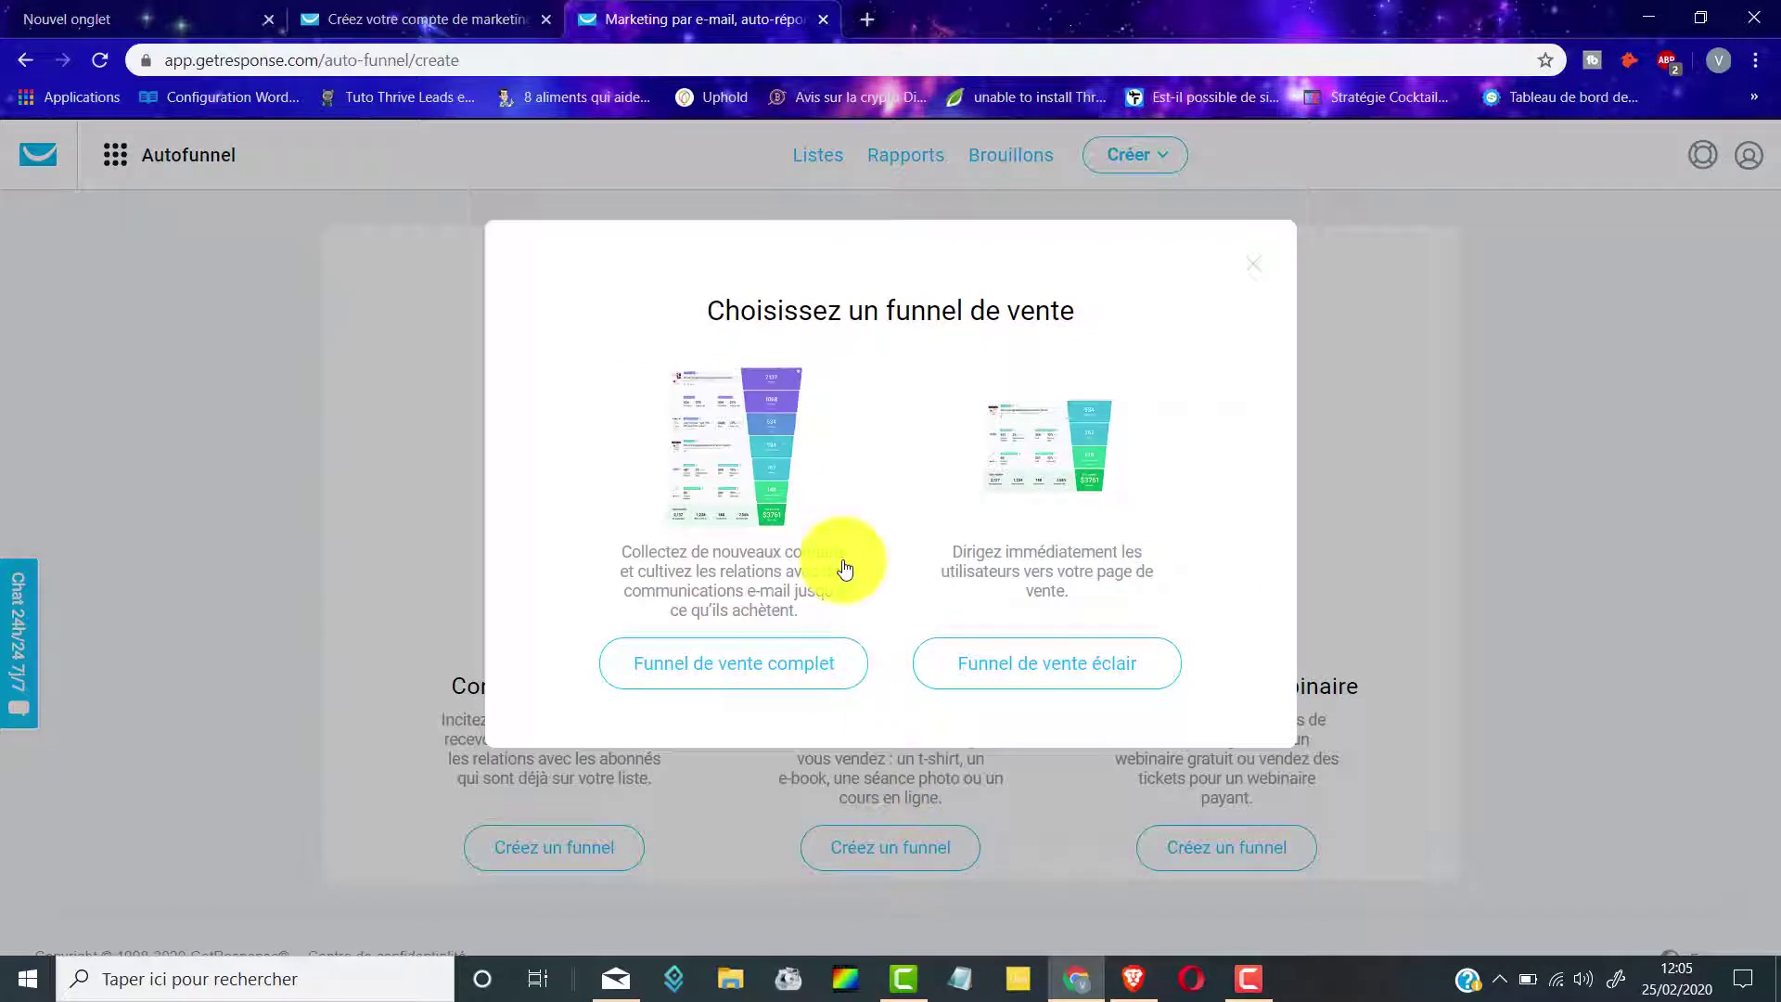
{"action": "left_click", "coordinate": [746, 664]}
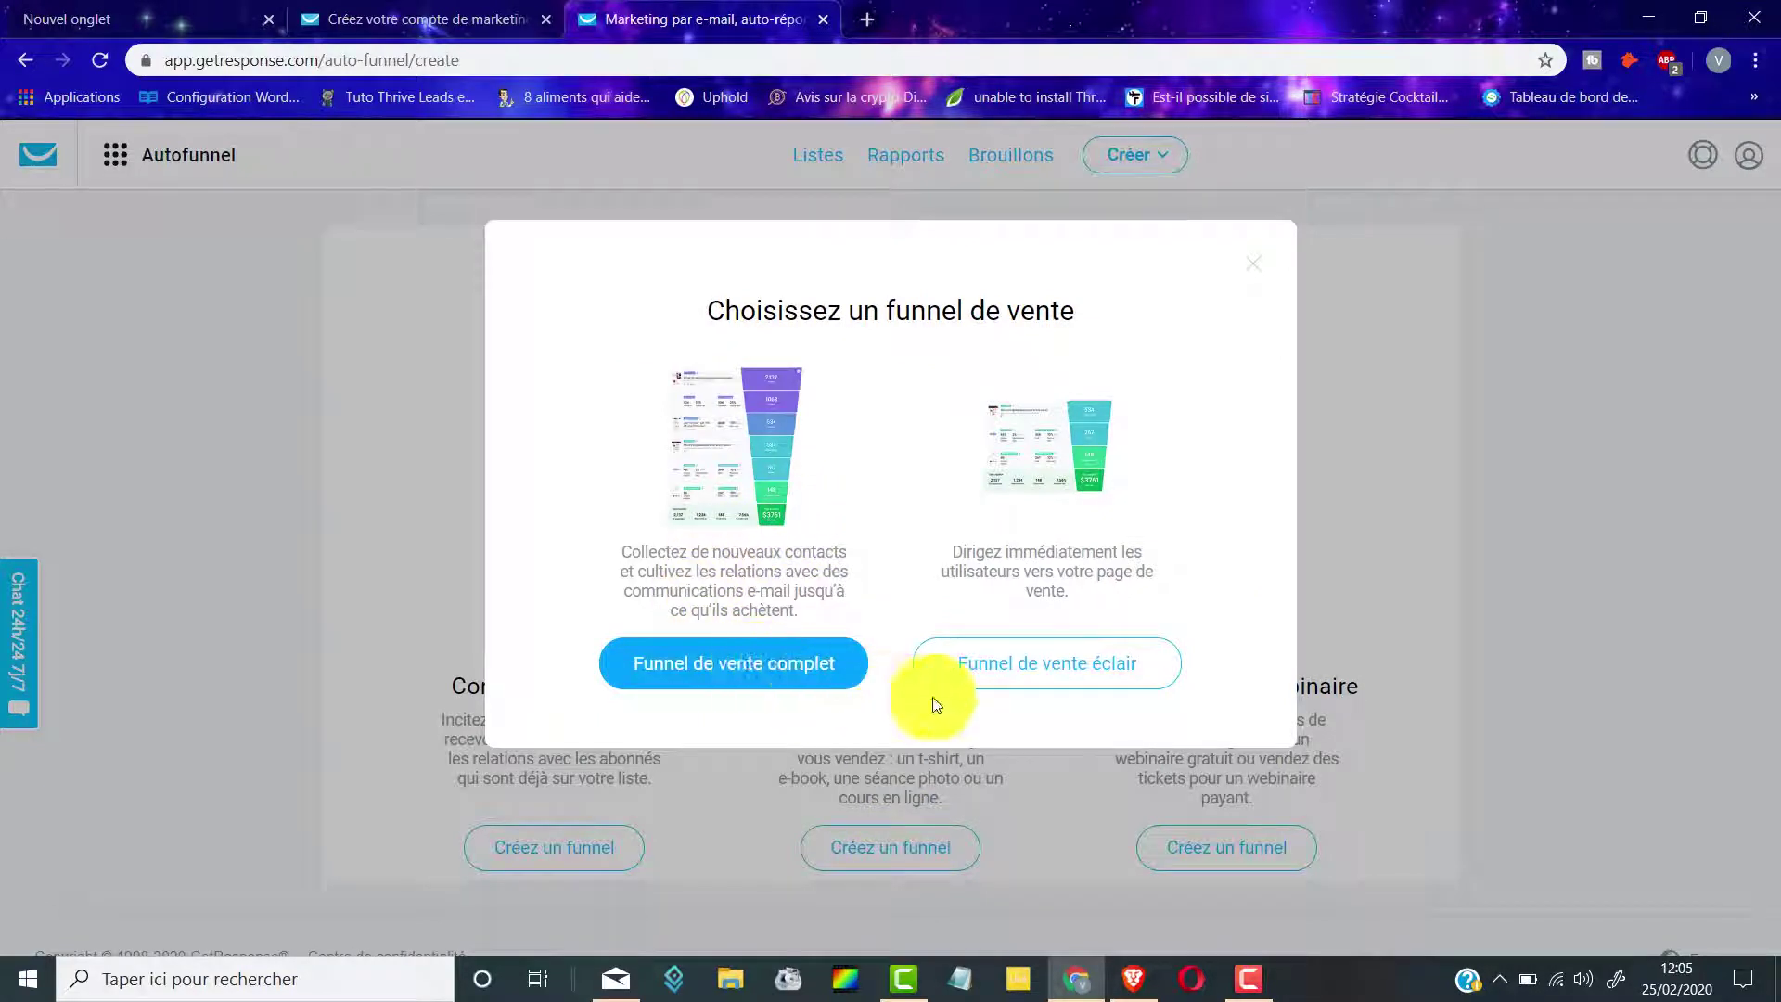
{"action": "left_click", "coordinate": [1066, 676]}
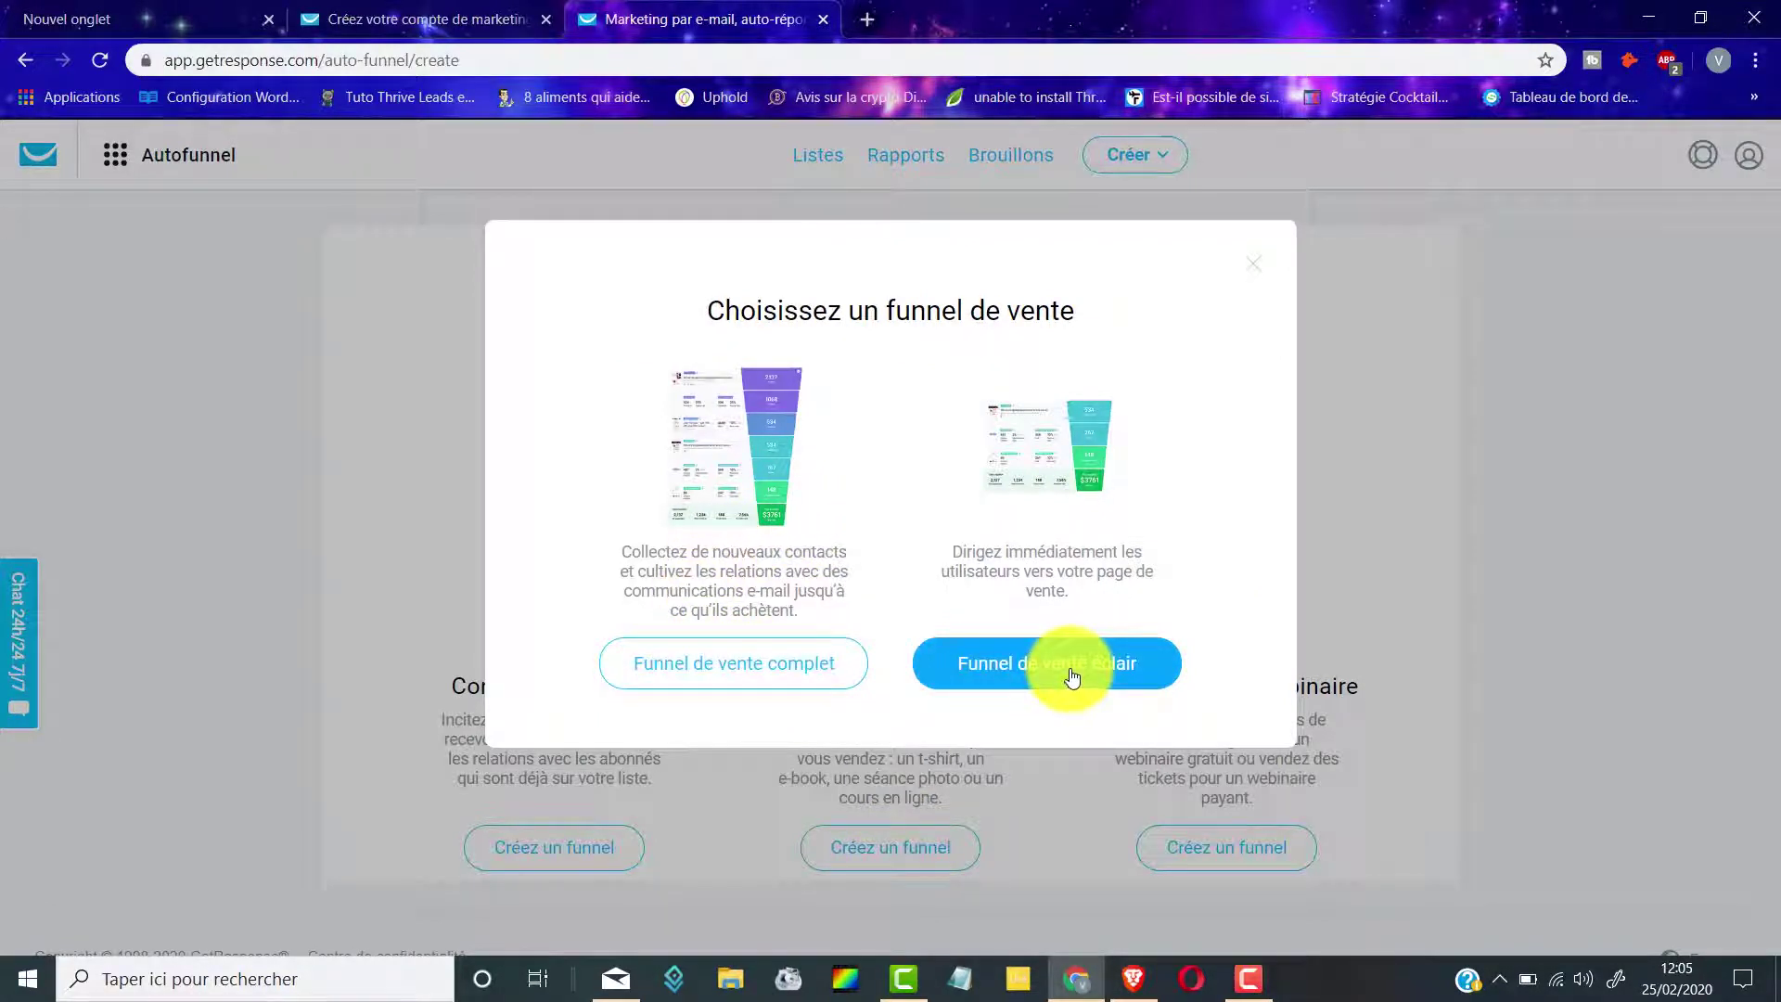
{"action": "left_click", "coordinate": [734, 679]}
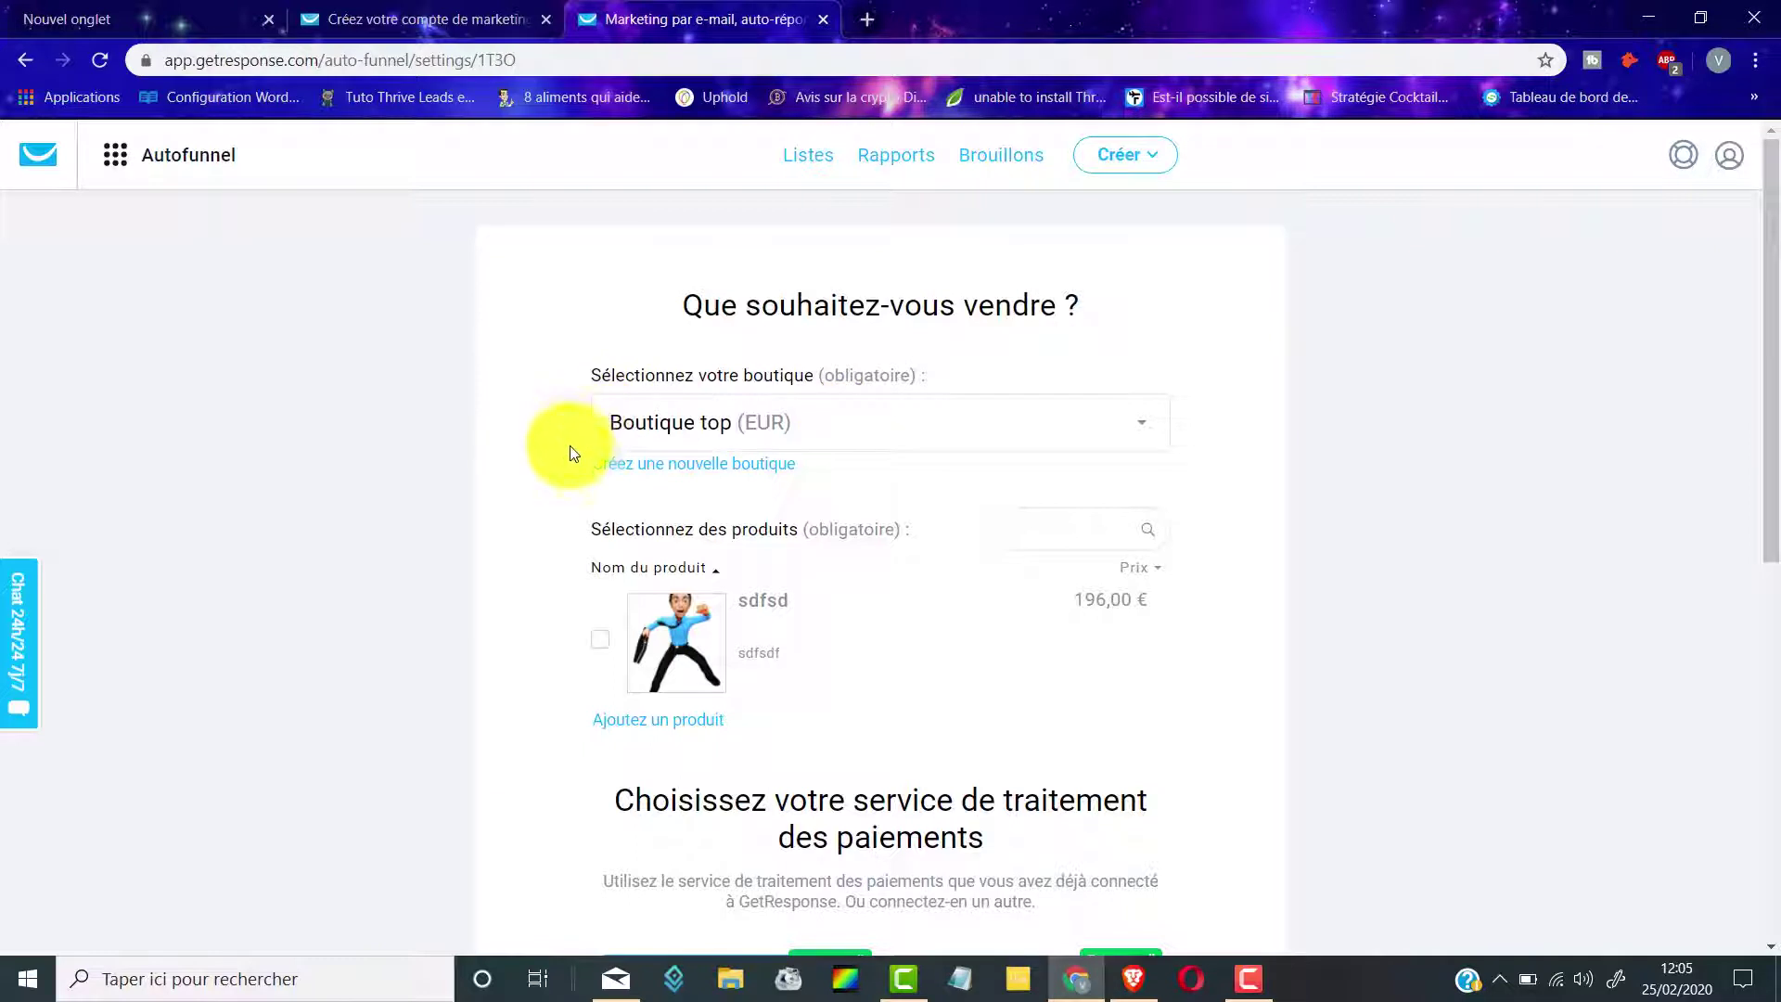
Create a new GetResponse shop named "Boutique en ligne 1" with EUR as its currency
{"action": "left_click", "coordinate": [704, 464]}
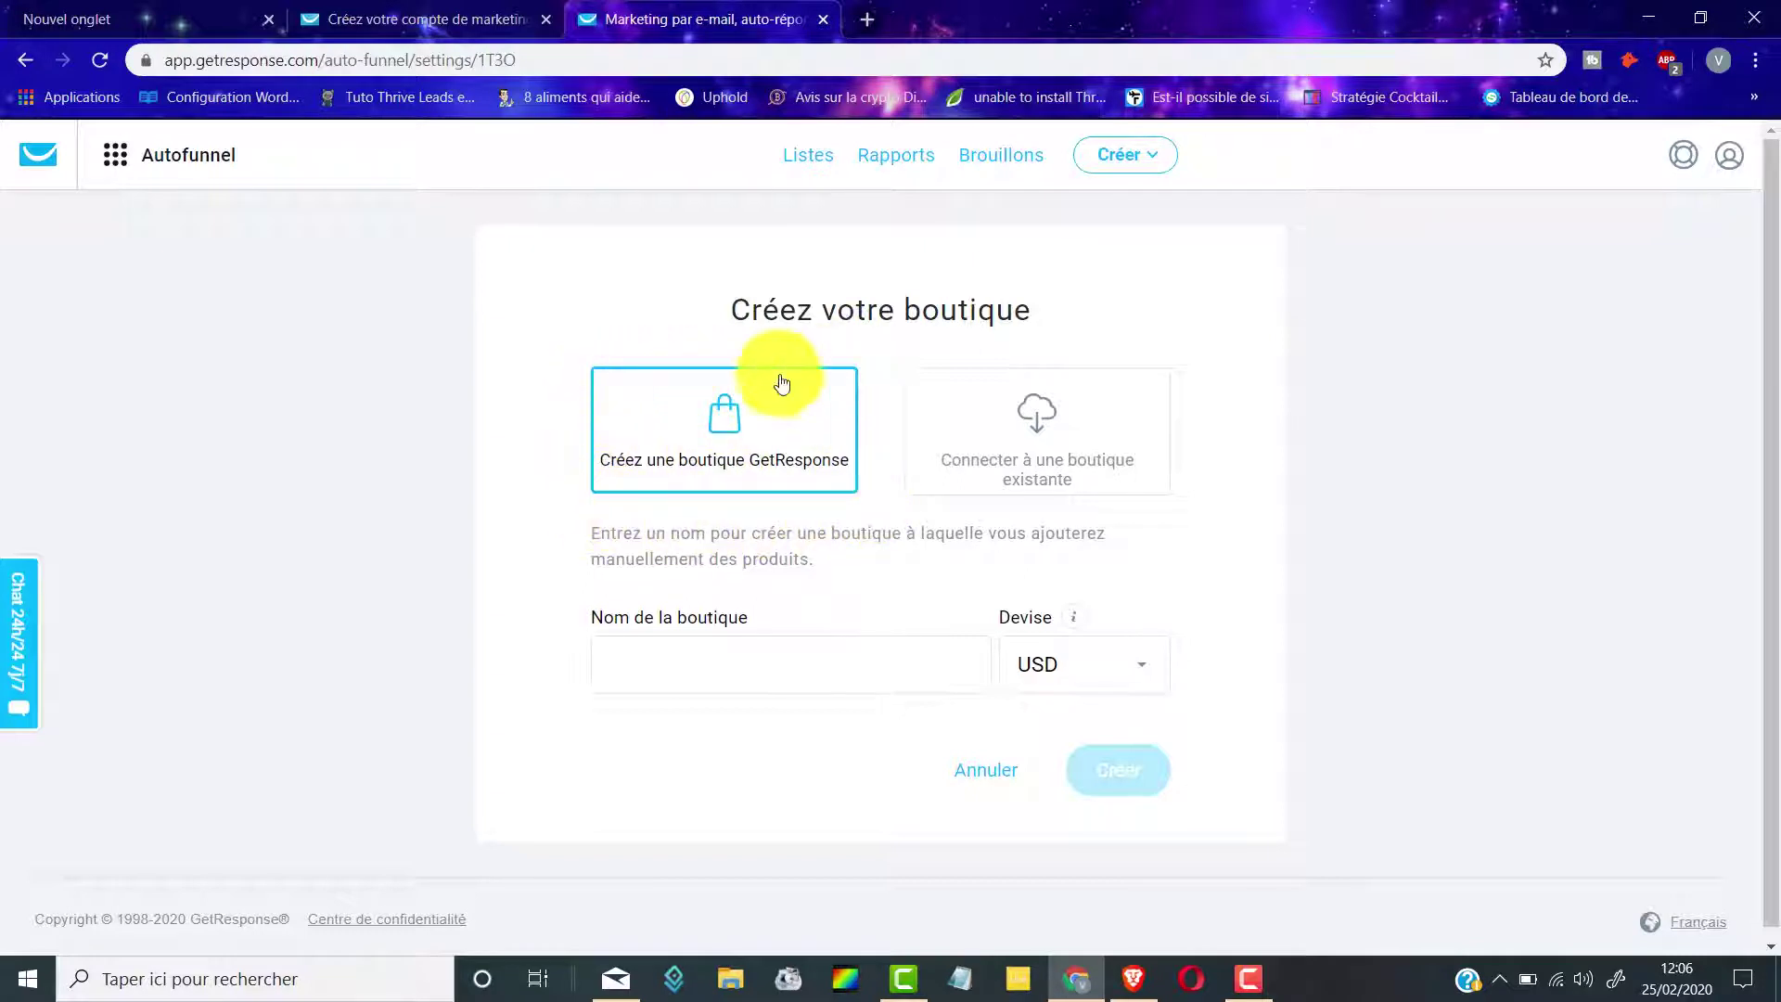
{"action": "scroll", "coordinate": [744, 567], "scroll_direction": "down", "scroll_amount": 1}
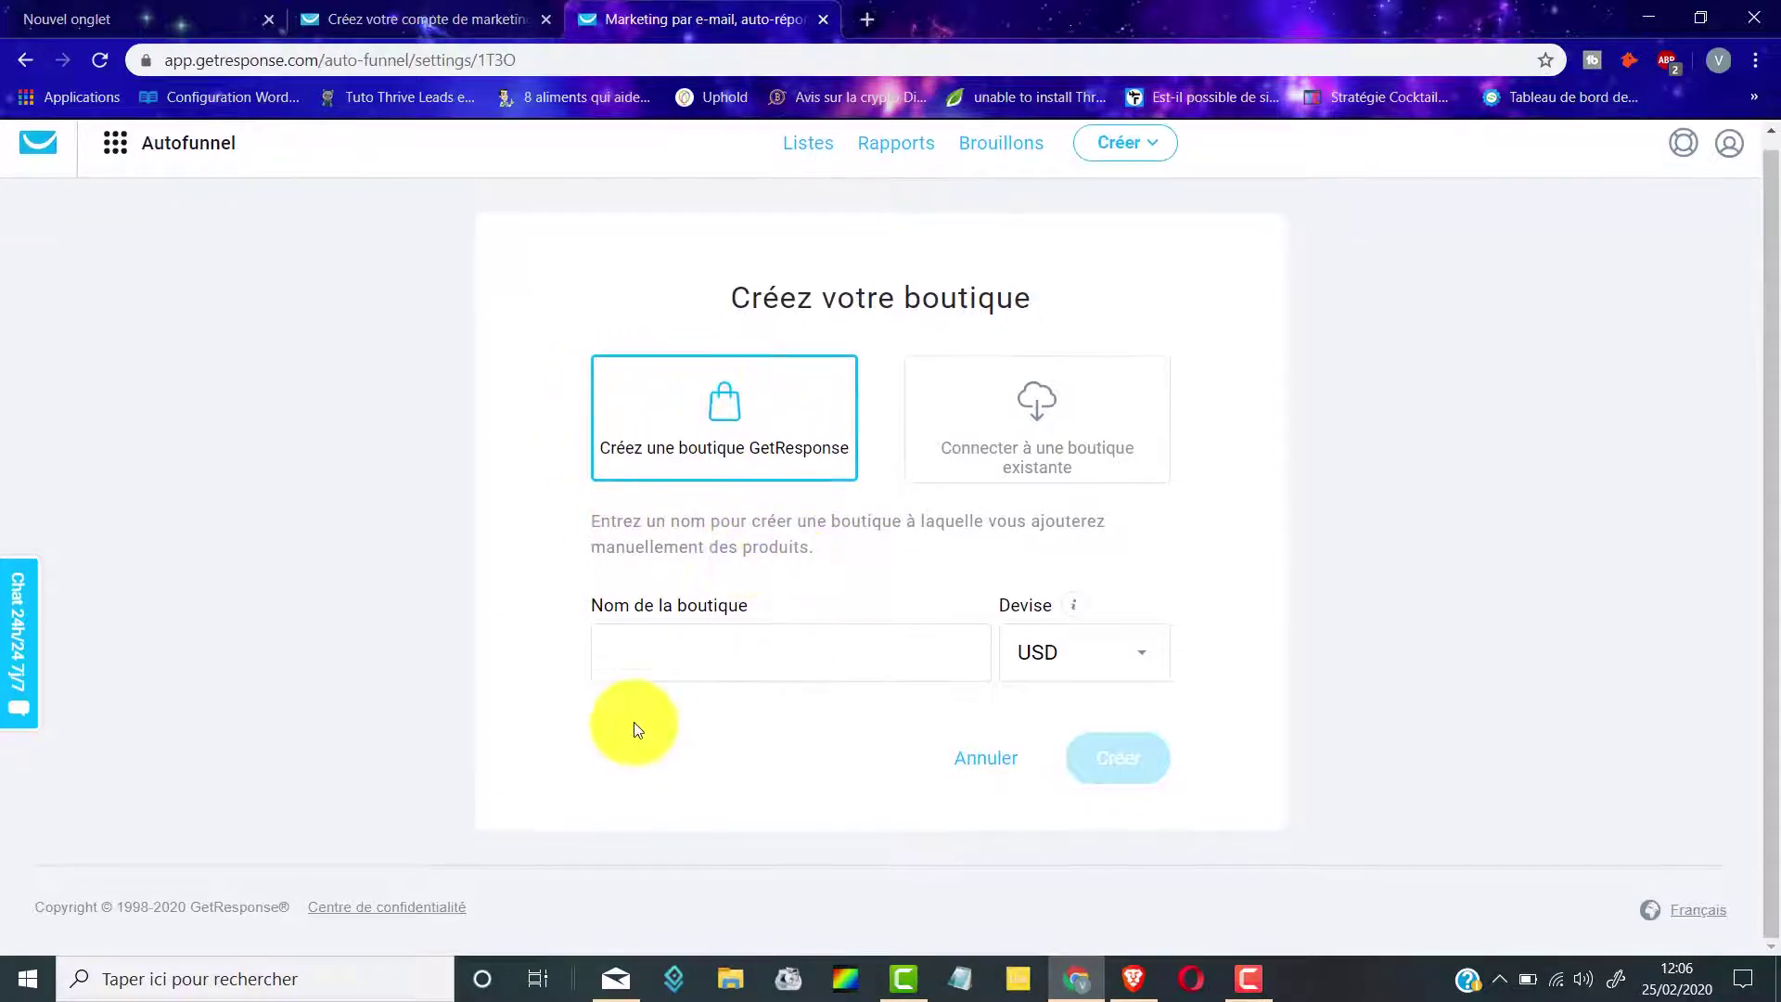
{"action": "left_click", "coordinate": [651, 657]}
{"action": "type", "text": "Boutique"}
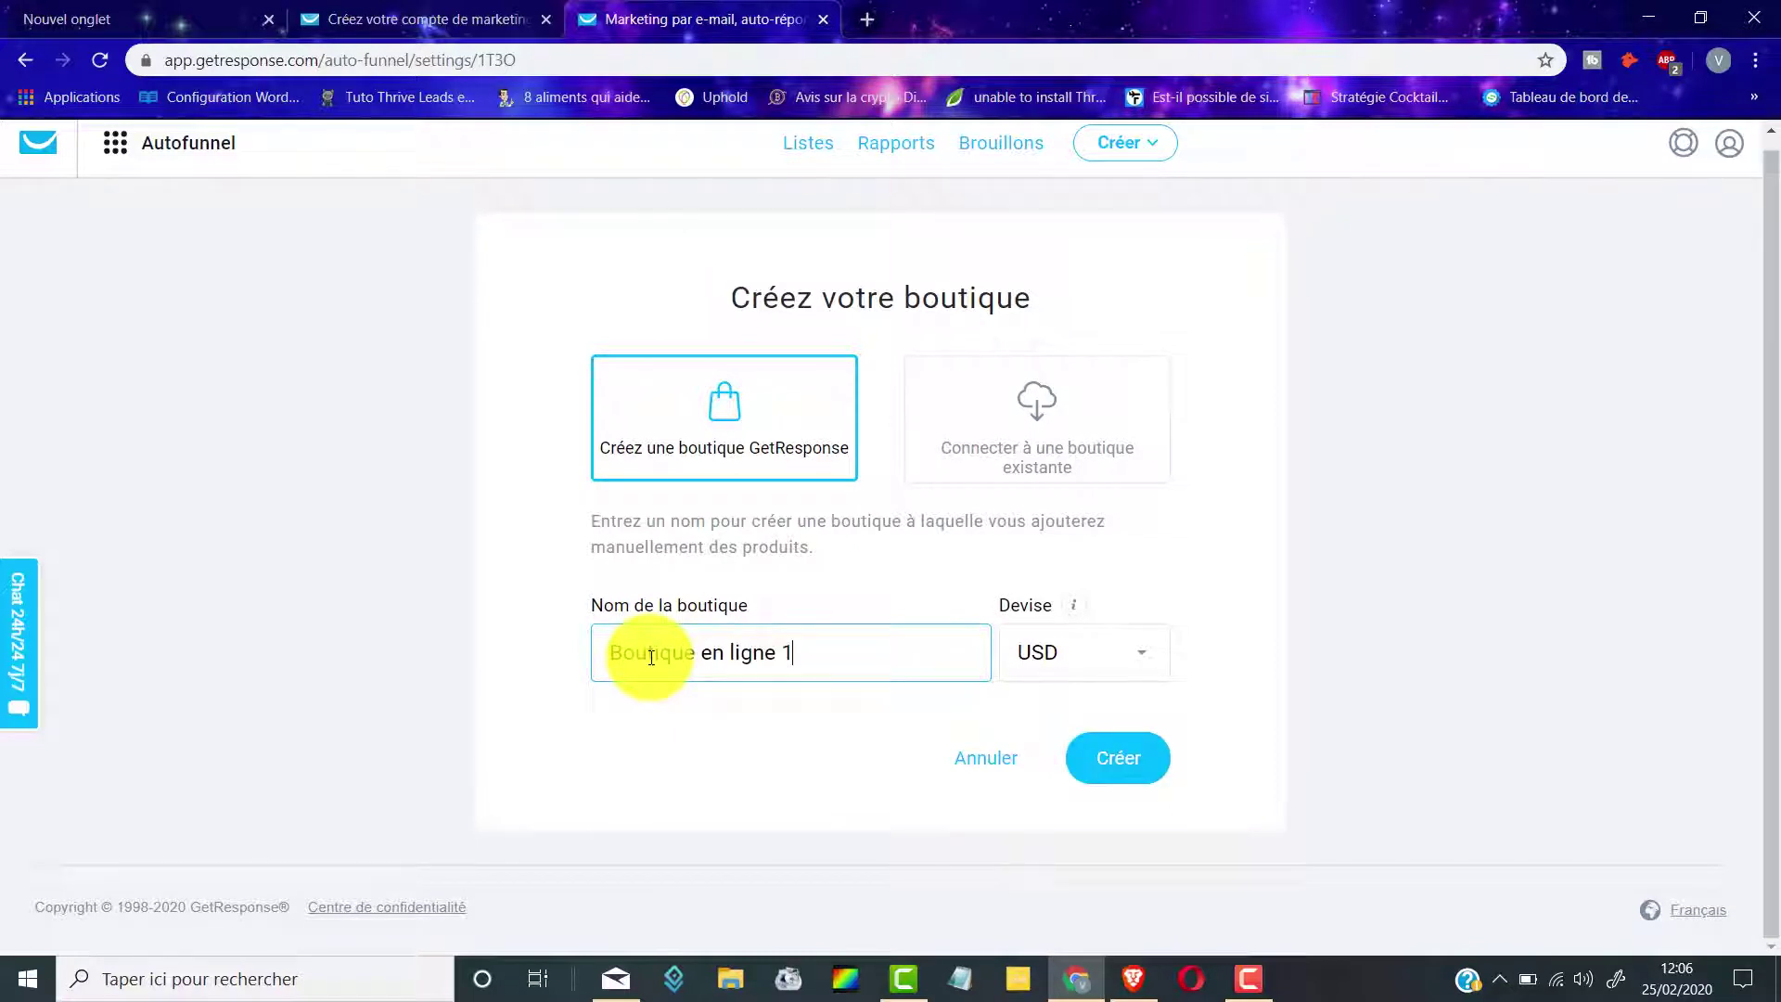
{"action": "type", "text": " en ligne 1"}
{"action": "left_click", "coordinate": [1113, 654]}
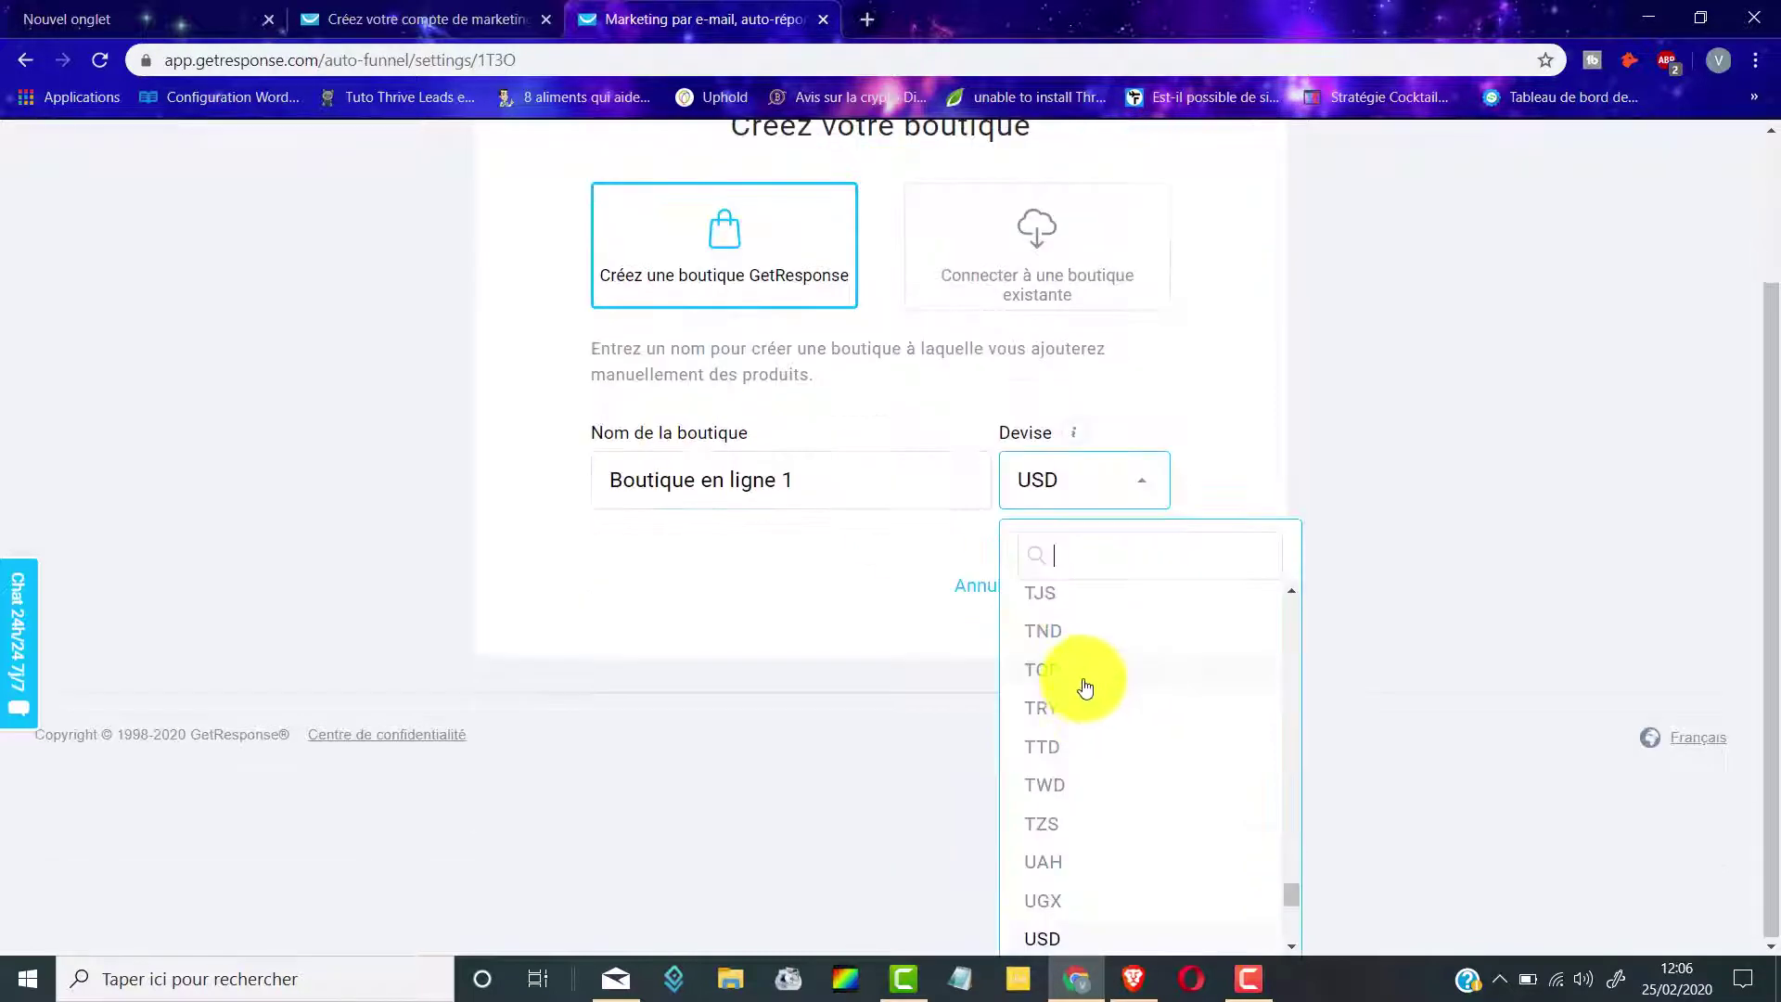
{"action": "type", "text": "eur"}
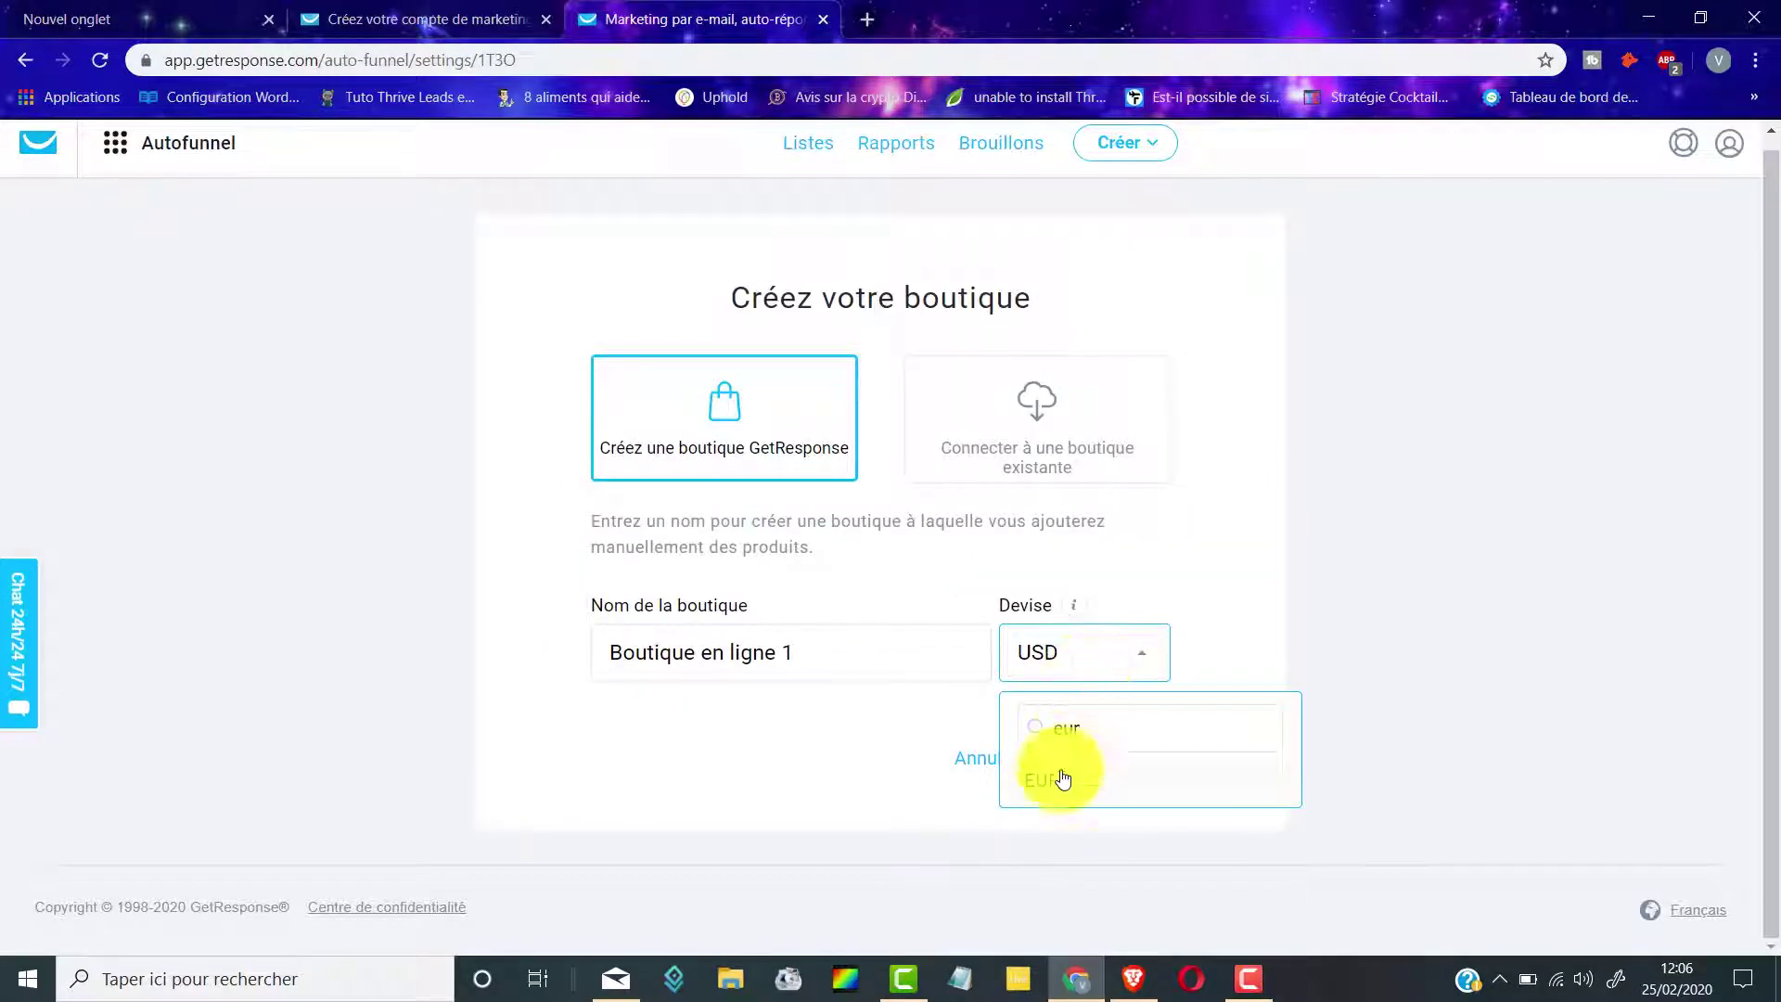
{"action": "left_click", "coordinate": [1048, 779]}
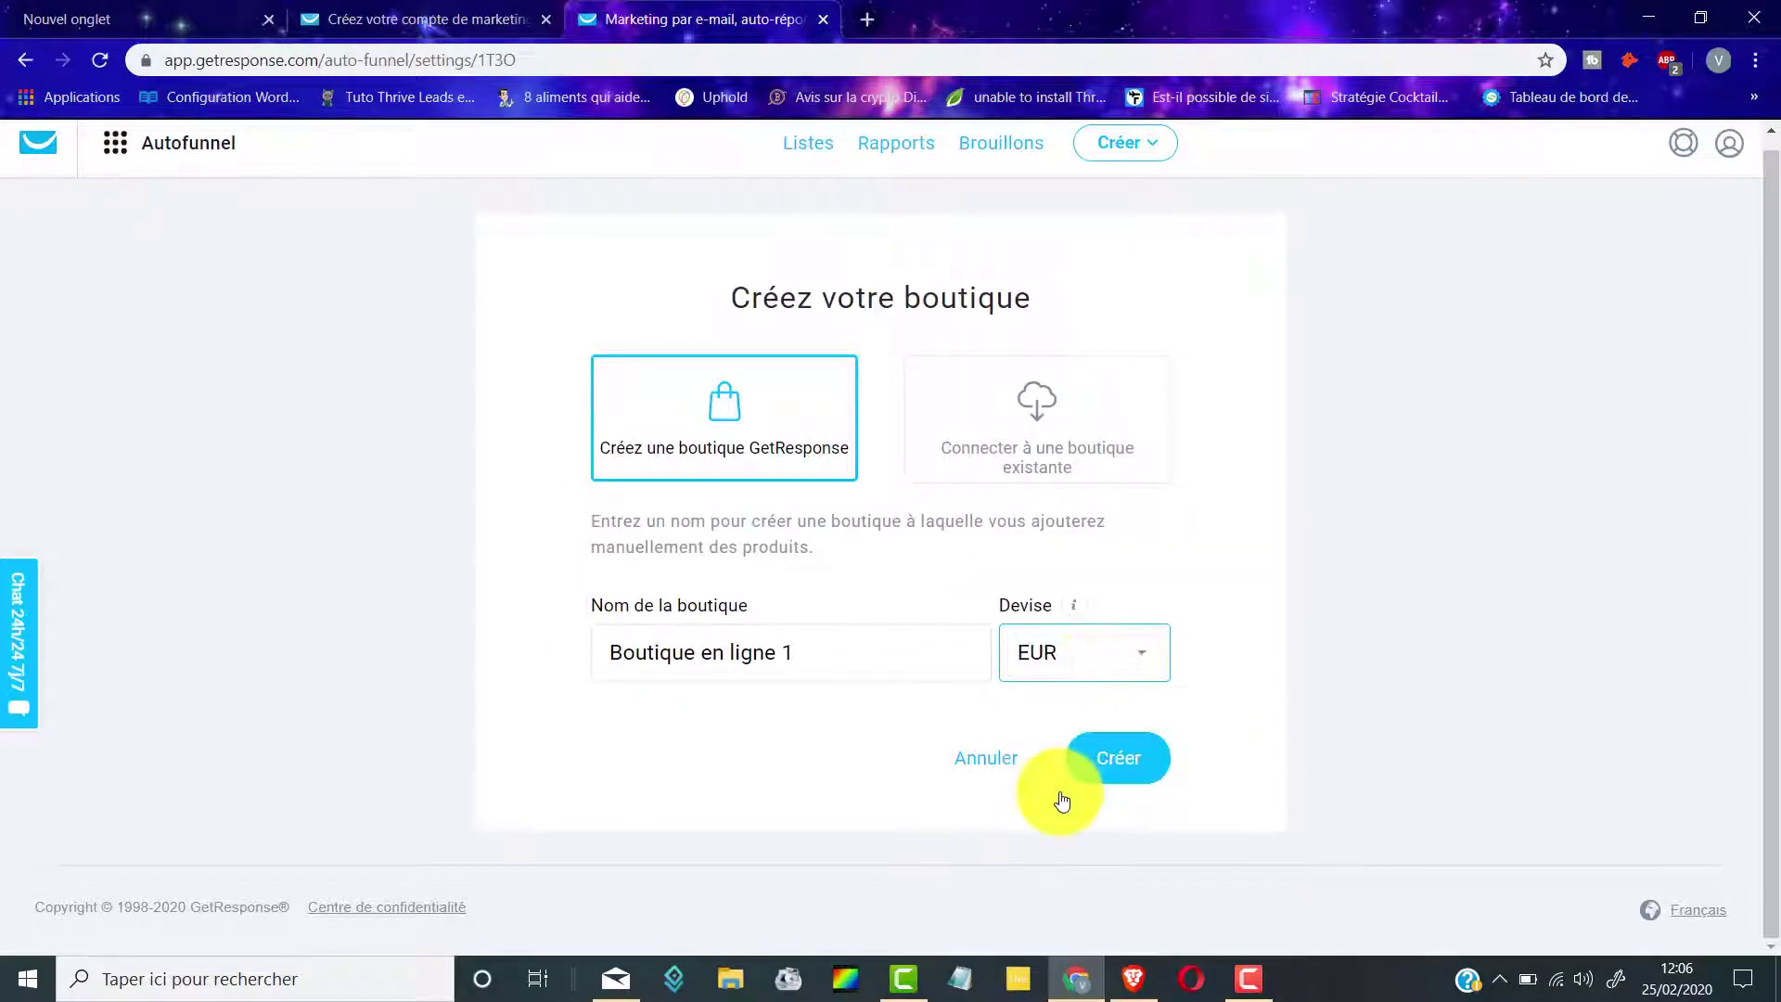
{"action": "left_click", "coordinate": [1112, 760]}
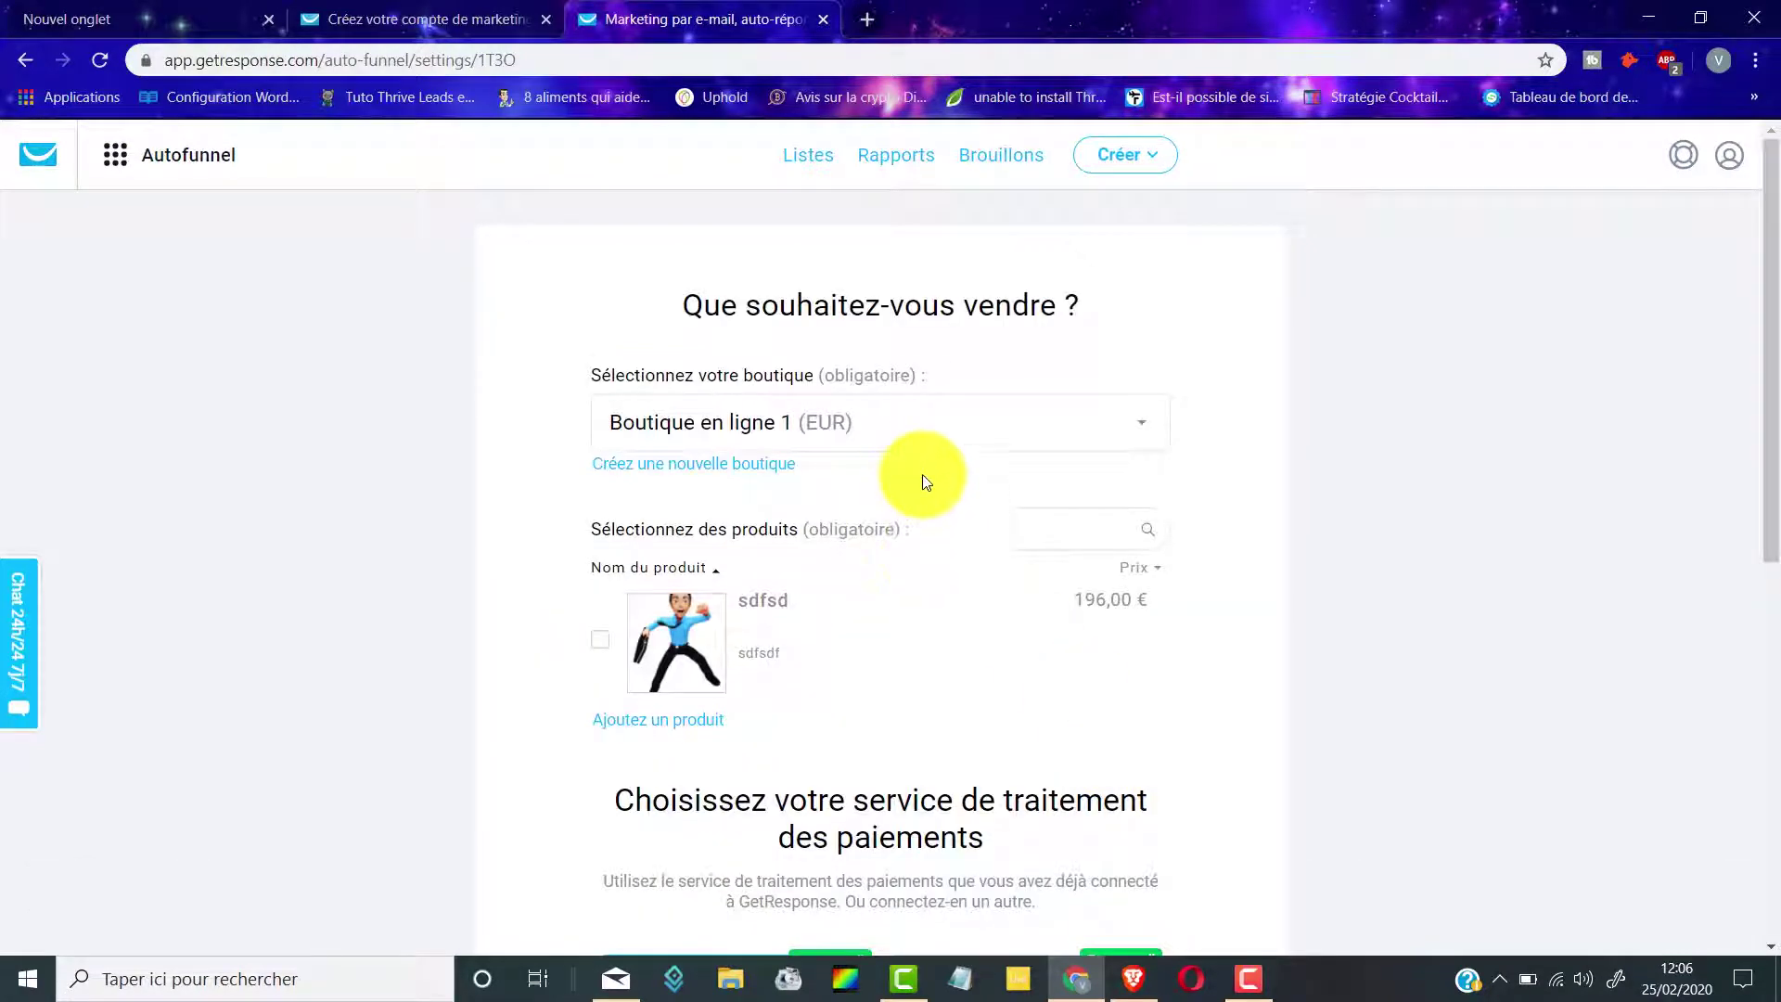
Add a downloadable-file product to the shop, named "Les 7 methodes pour gagner de l'argent sur internet"
{"action": "scroll", "coordinate": [923, 482], "scroll_direction": "down", "scroll_amount": 1}
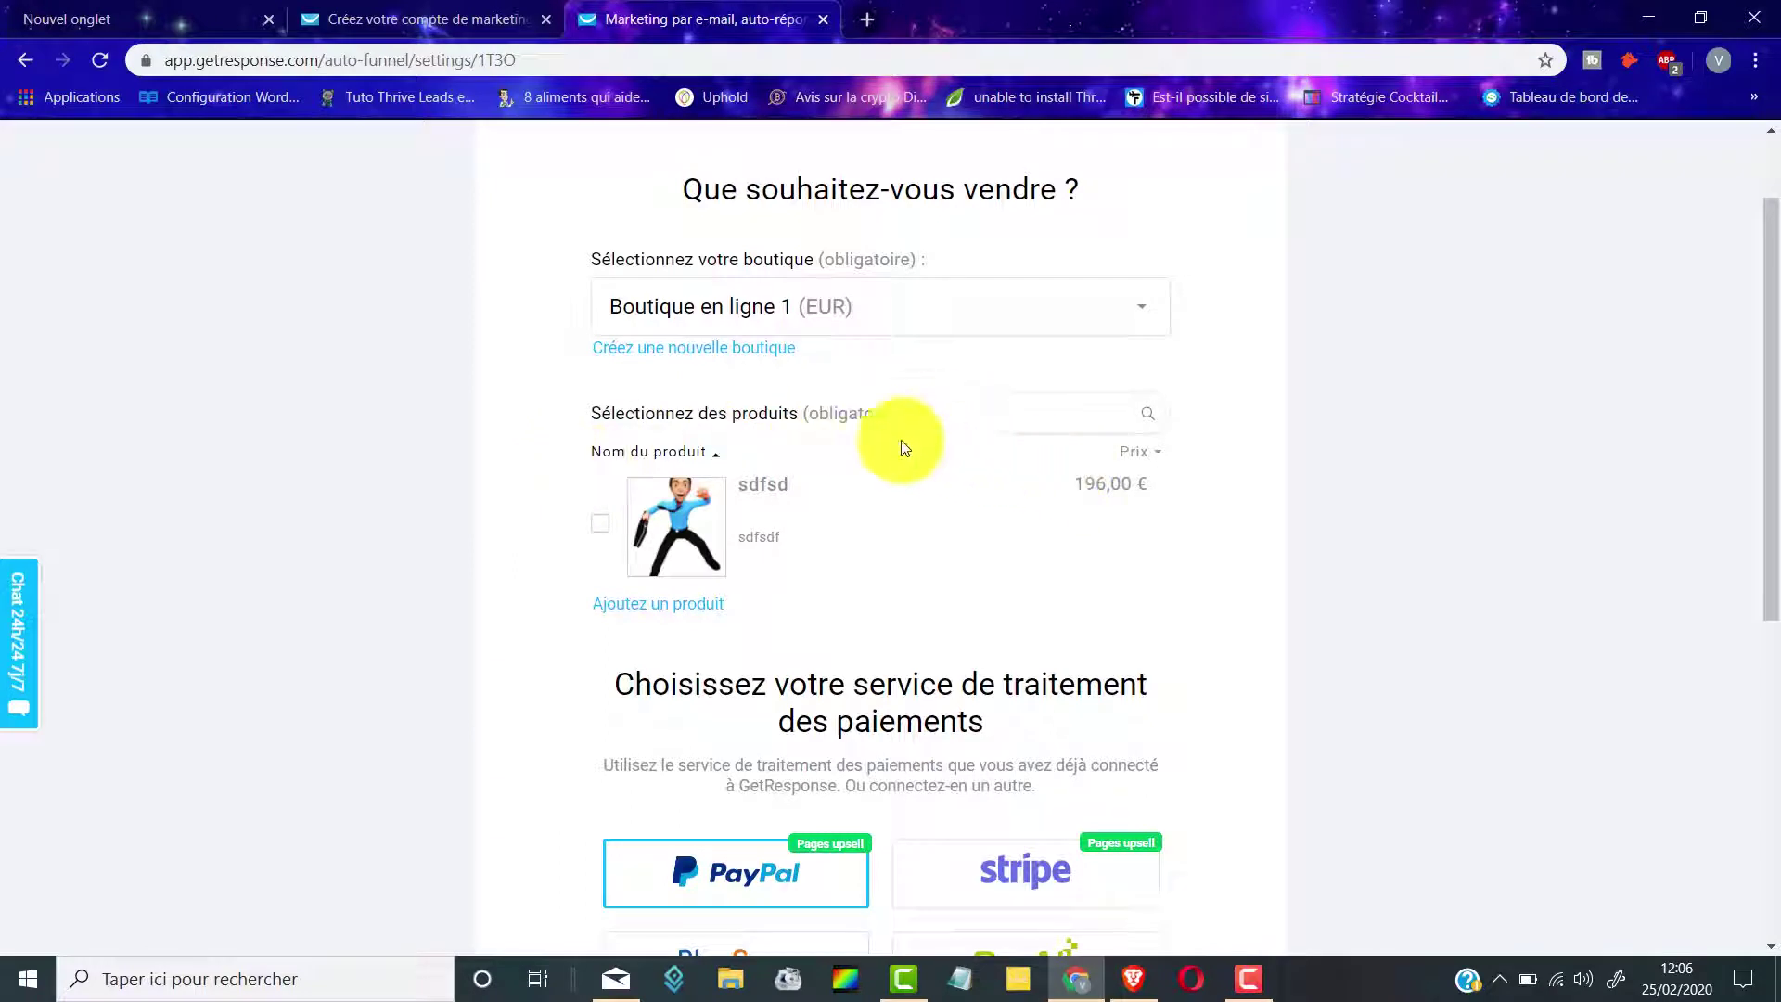
{"action": "left_click", "coordinate": [642, 612]}
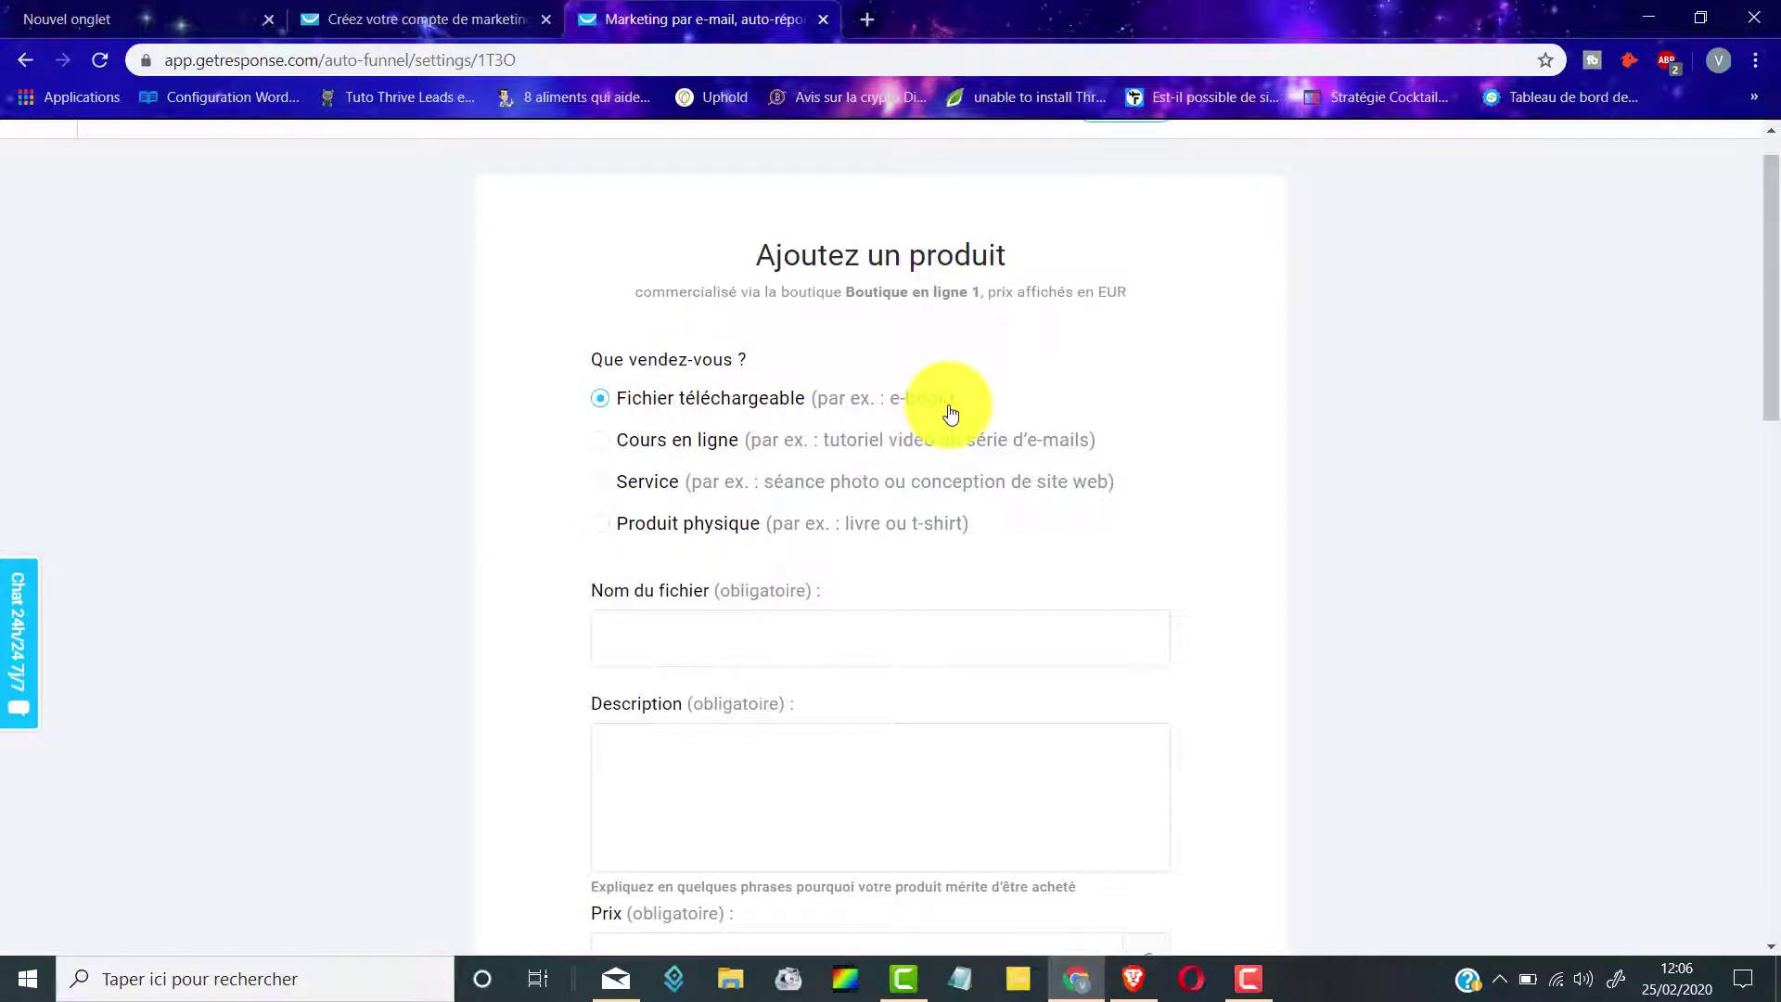
{"action": "scroll", "coordinate": [950, 413], "scroll_direction": "down", "scroll_amount": 1}
{"action": "left_click", "coordinate": [750, 517]}
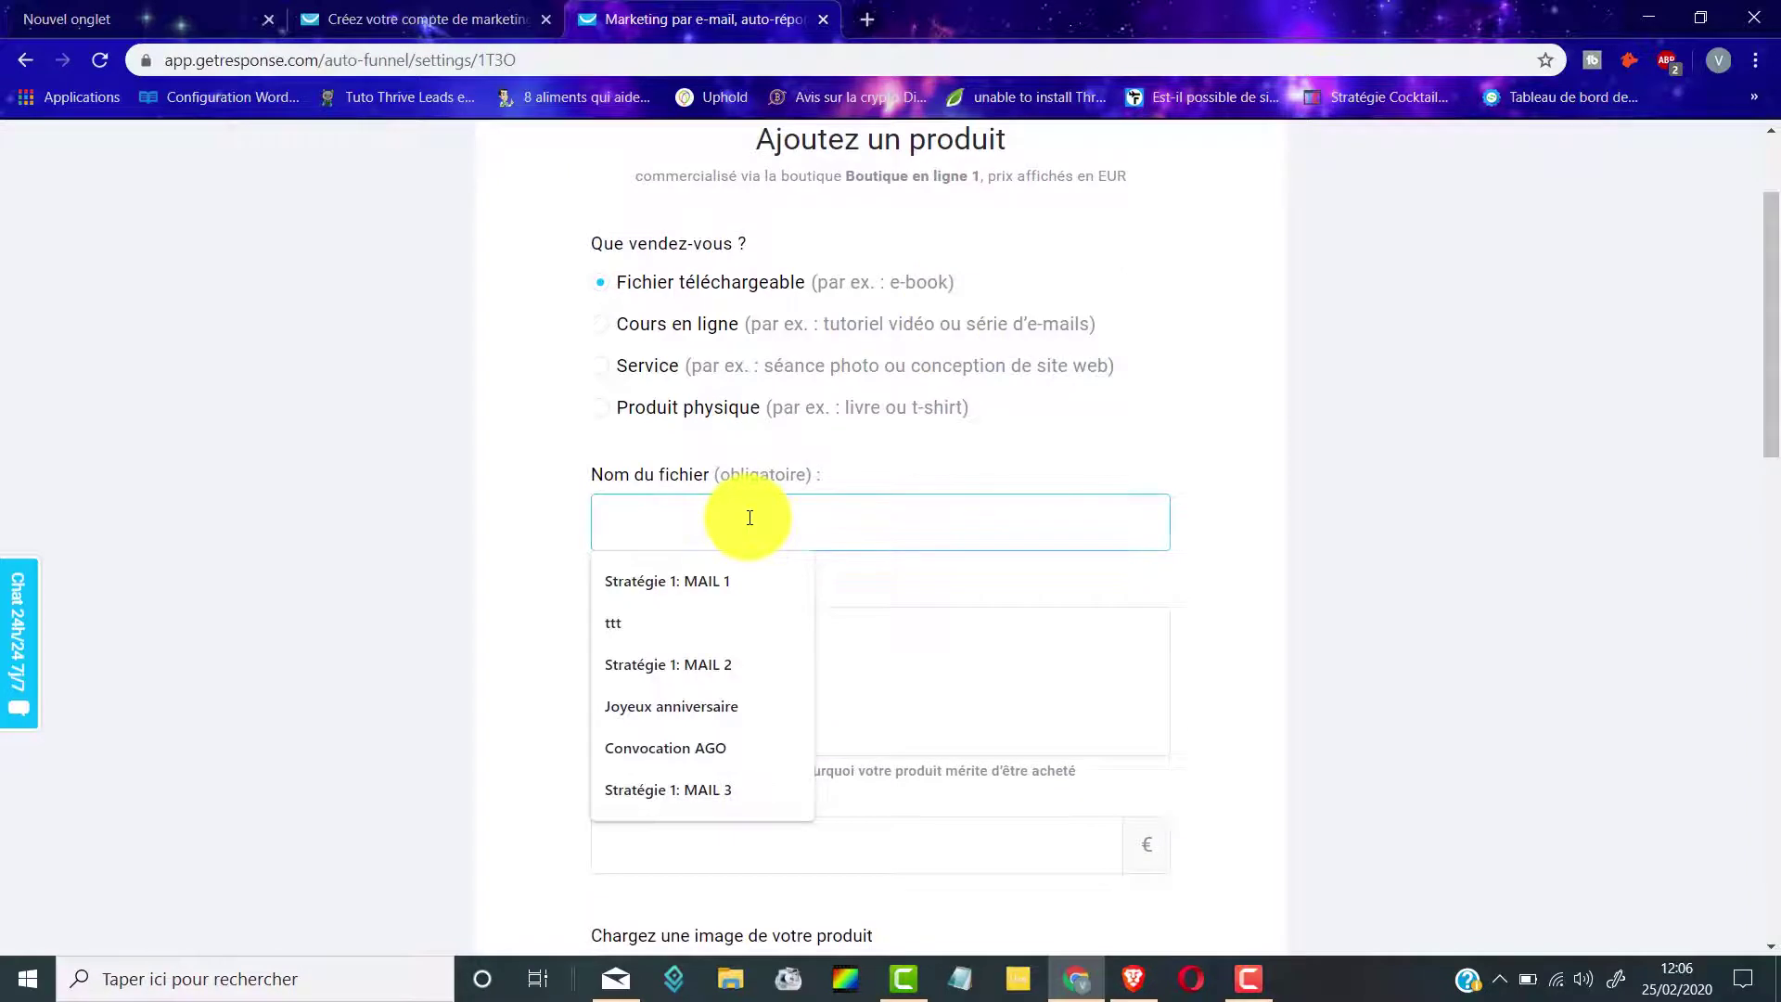
{"action": "type", "text": "L"}
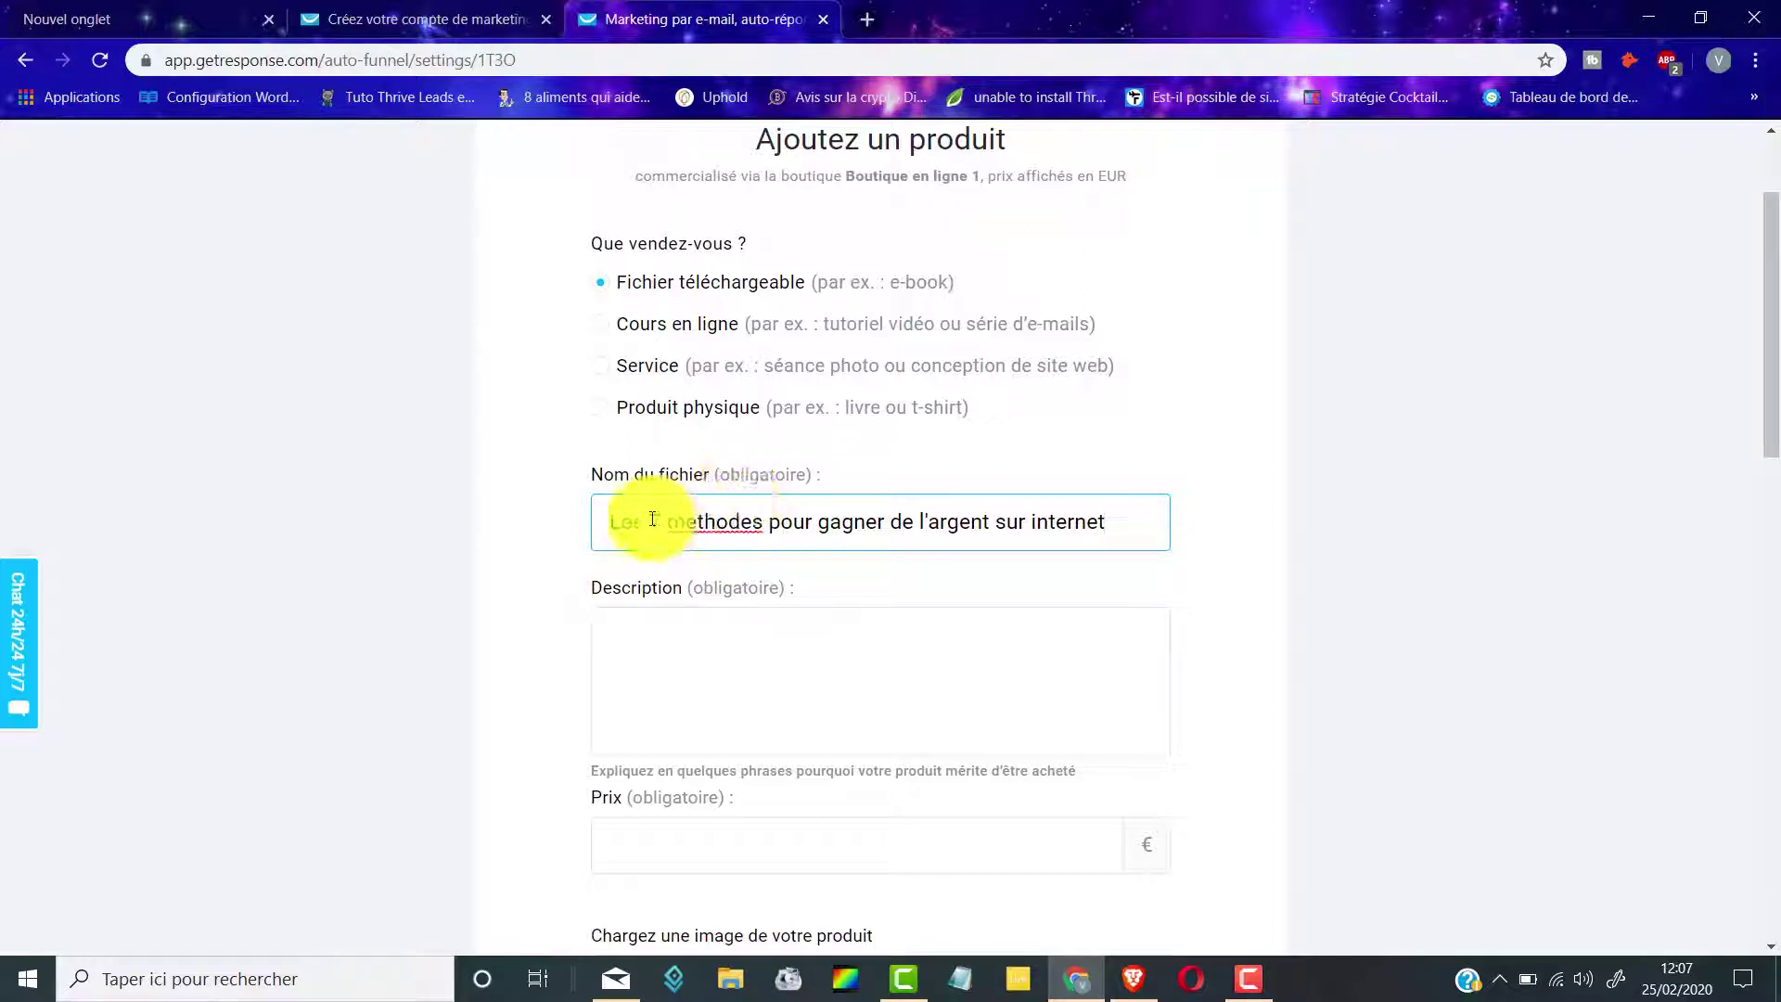
{"action": "left_click_drag", "start_coordinate": [615, 521], "coordinate": [1125, 525]}
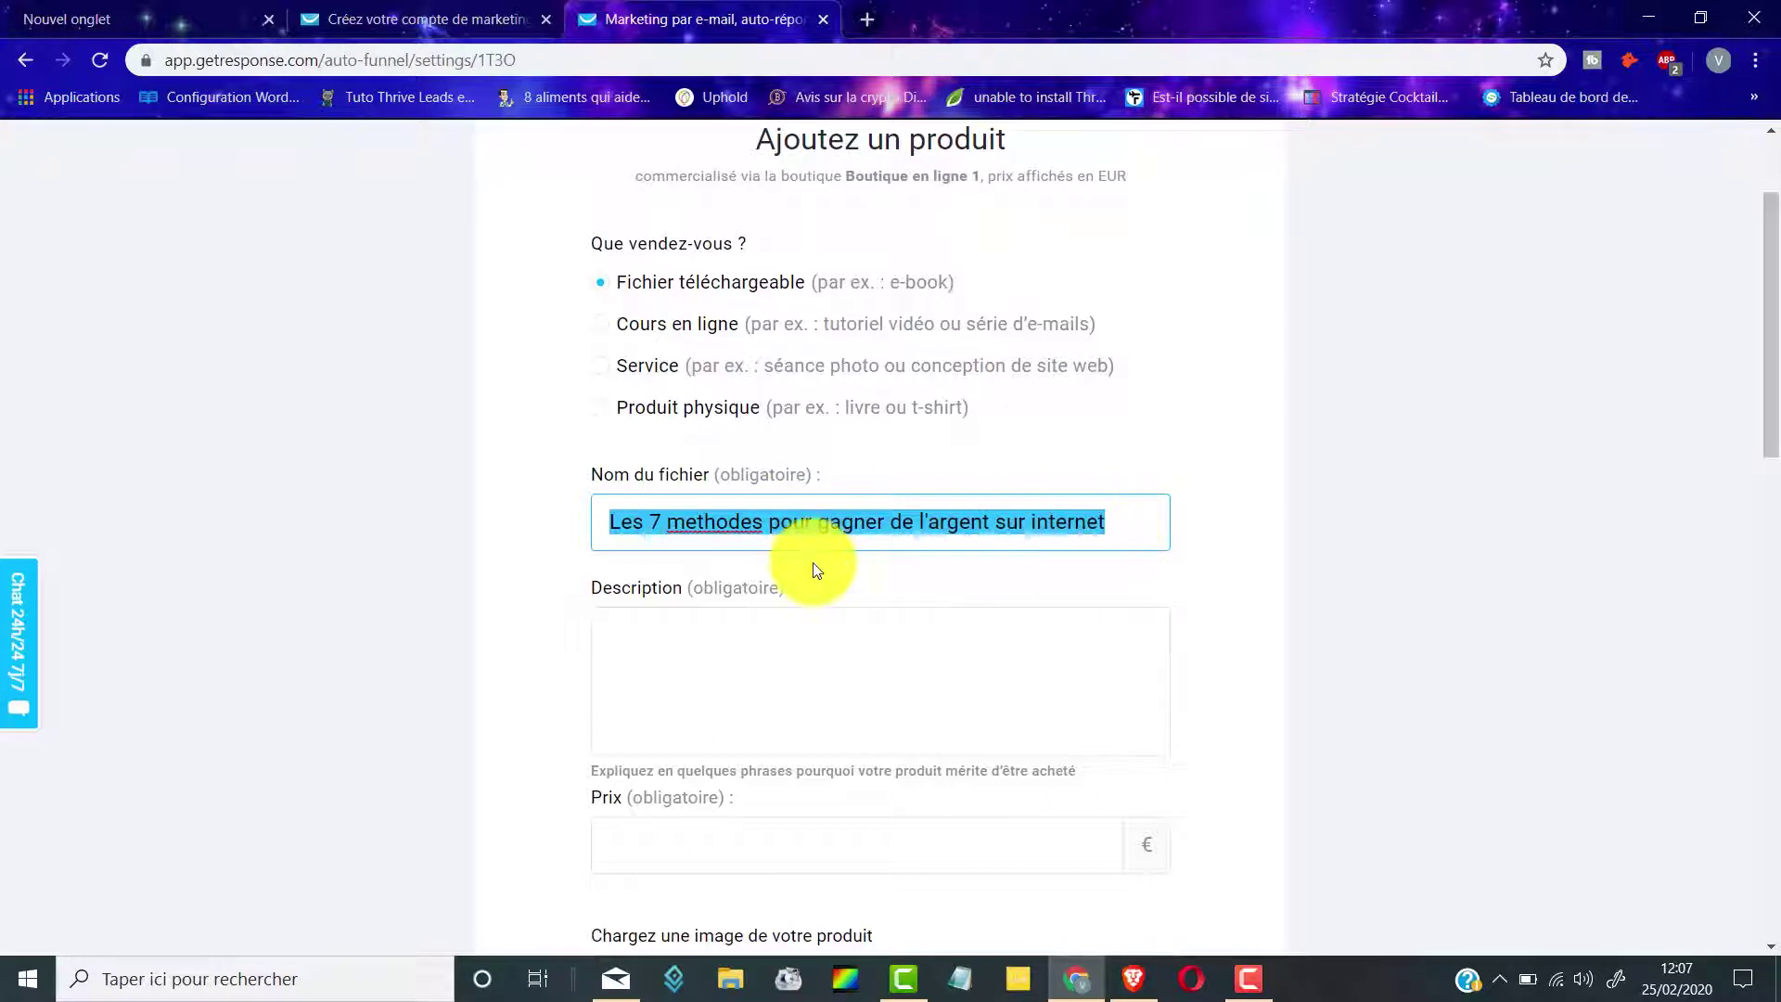
Enter "Ta description" as the product description and set its price to 14,97 €
{"action": "left_click", "coordinate": [667, 651]}
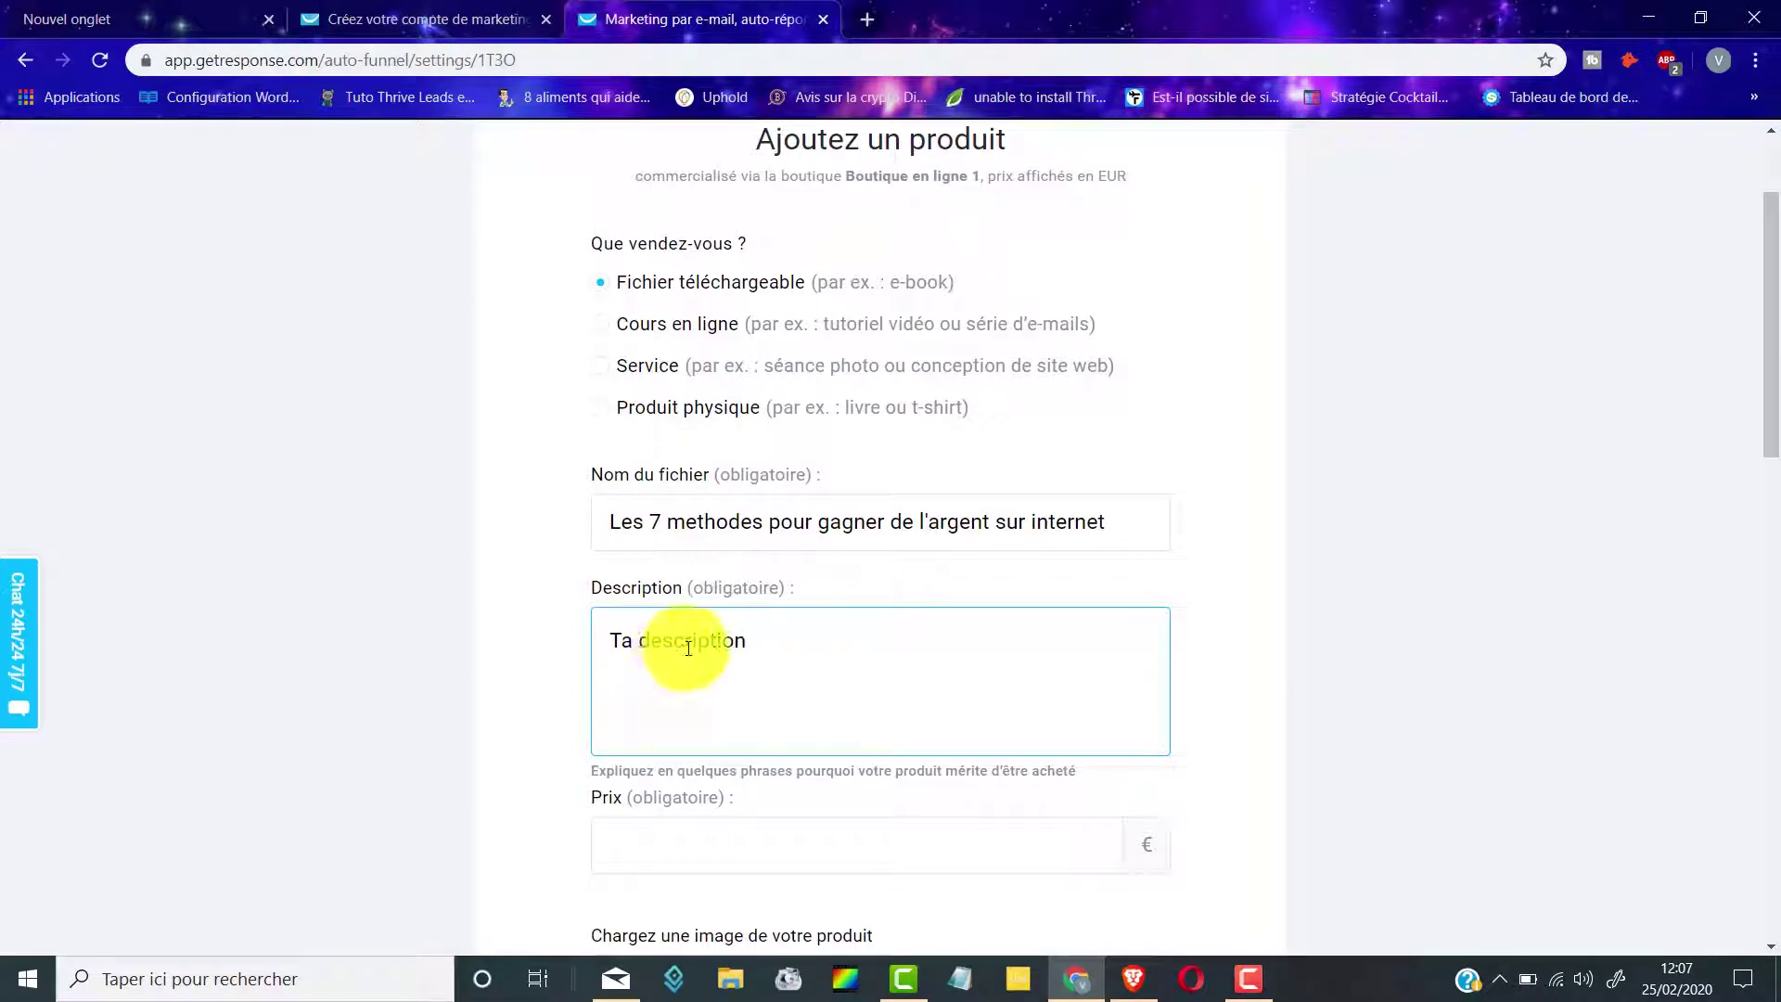
{"action": "scroll", "coordinate": [748, 590], "scroll_direction": "down", "scroll_amount": 3}
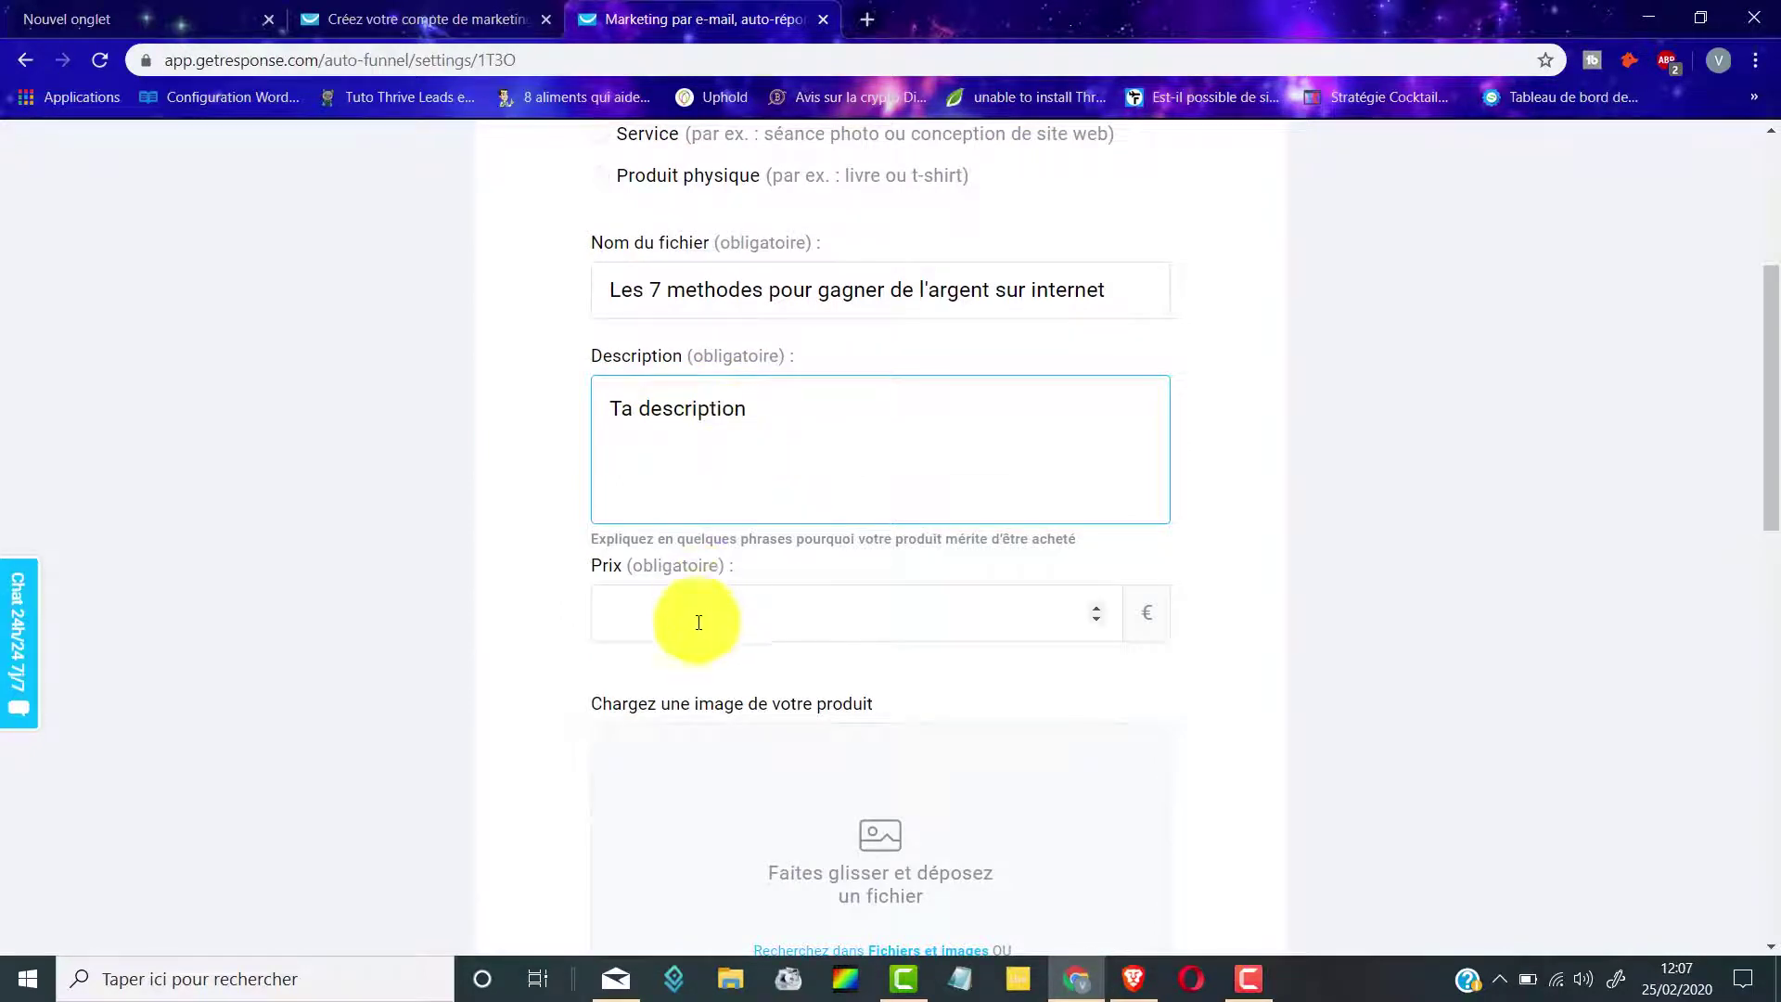
{"action": "left_click", "coordinate": [912, 639]}
{"action": "type", "text": "7"}
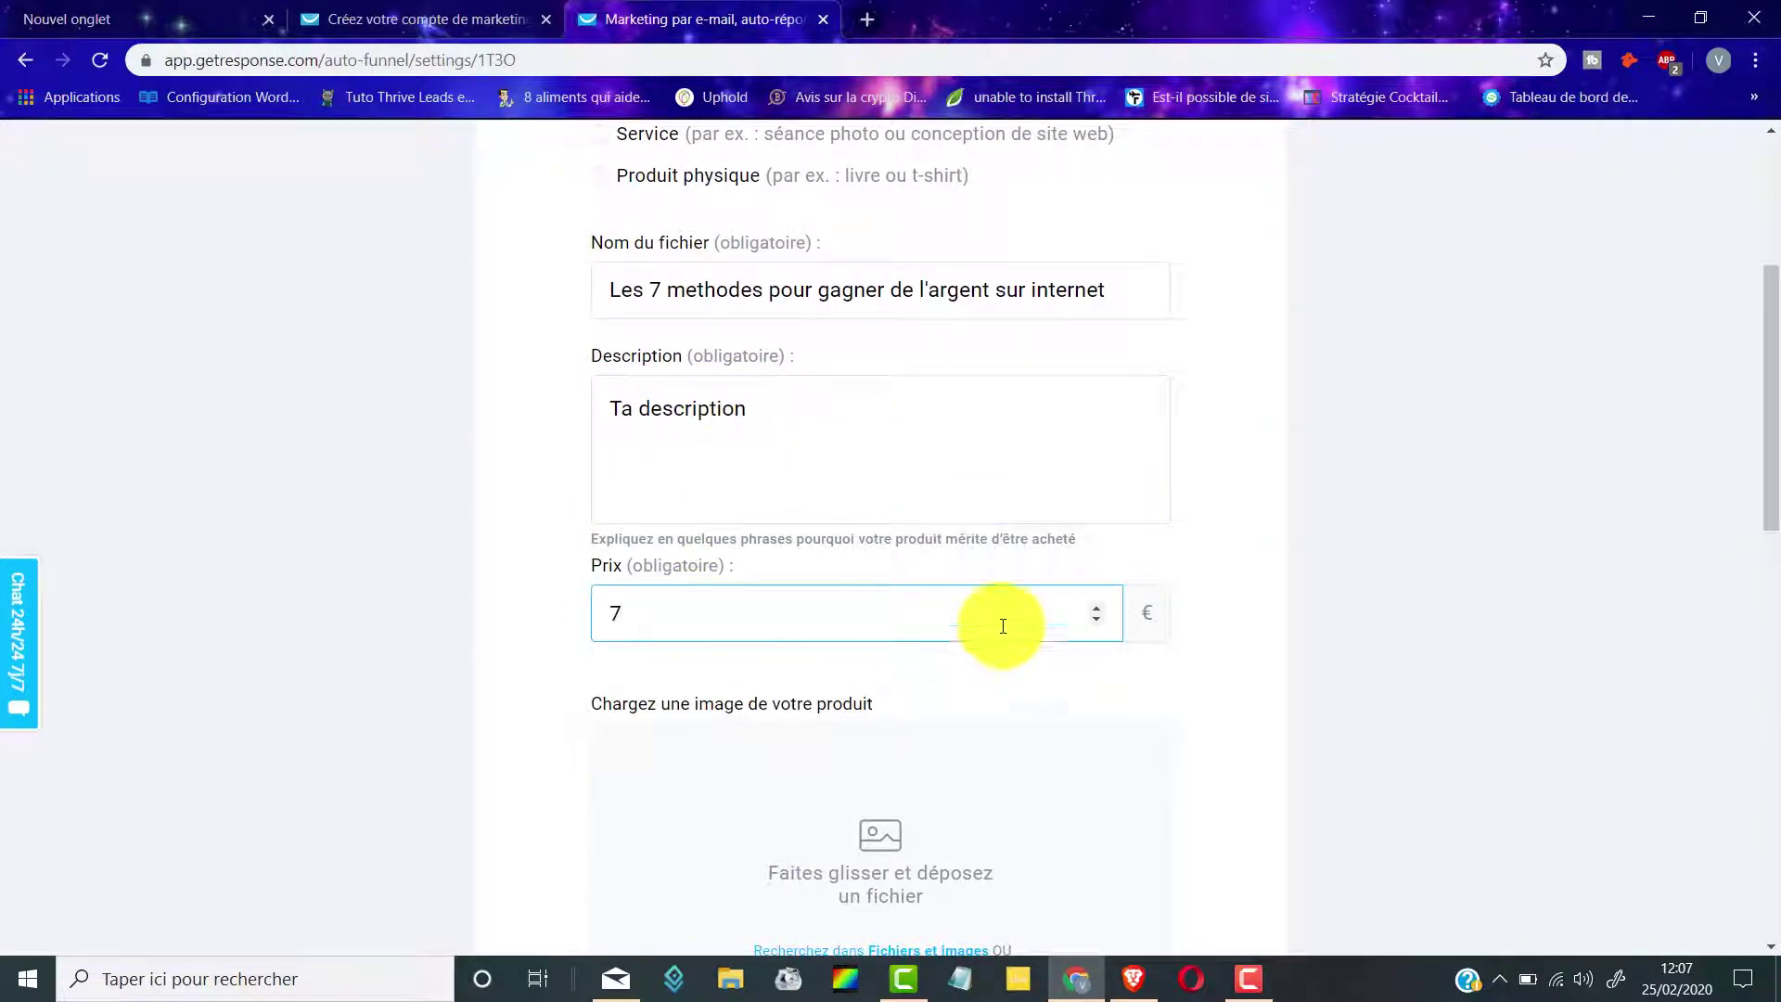
{"action": "left_click", "coordinate": [1379, 604]}
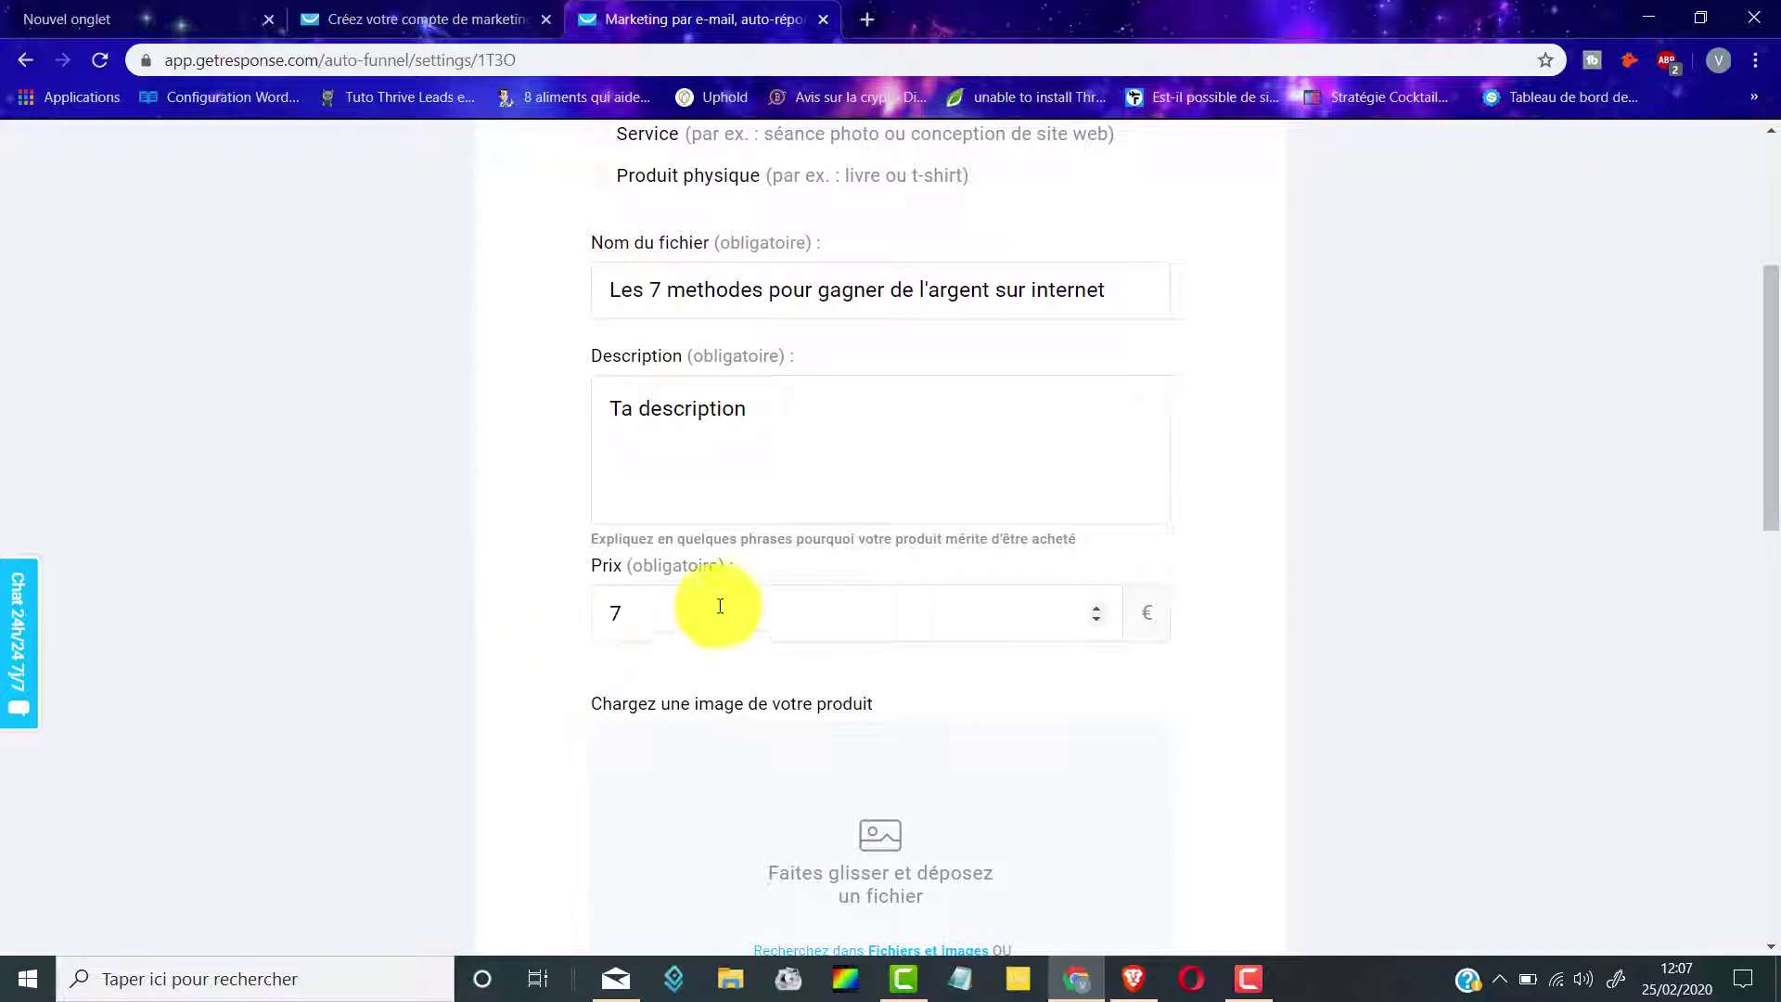
{"action": "key", "text": "Tab"}
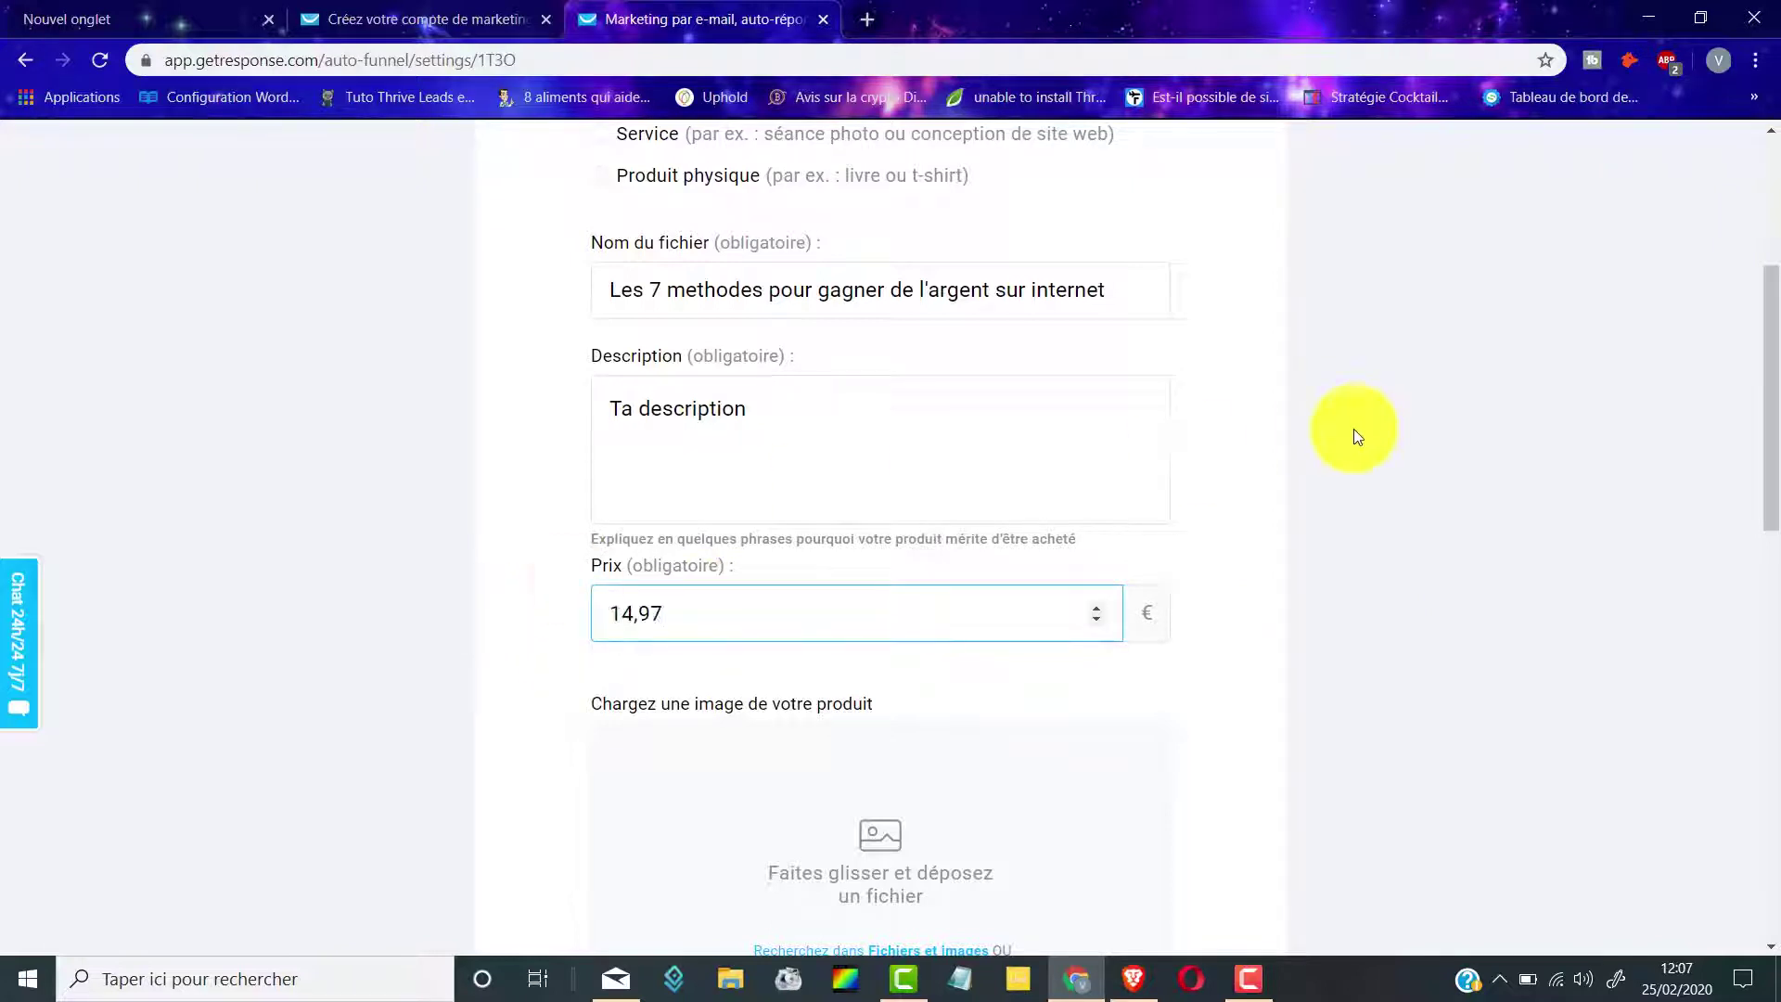
Add the free Shutterstock image "achievement 4" as the product picture and confirm its crop
{"action": "scroll", "coordinate": [1382, 458], "scroll_direction": "down", "scroll_amount": 2}
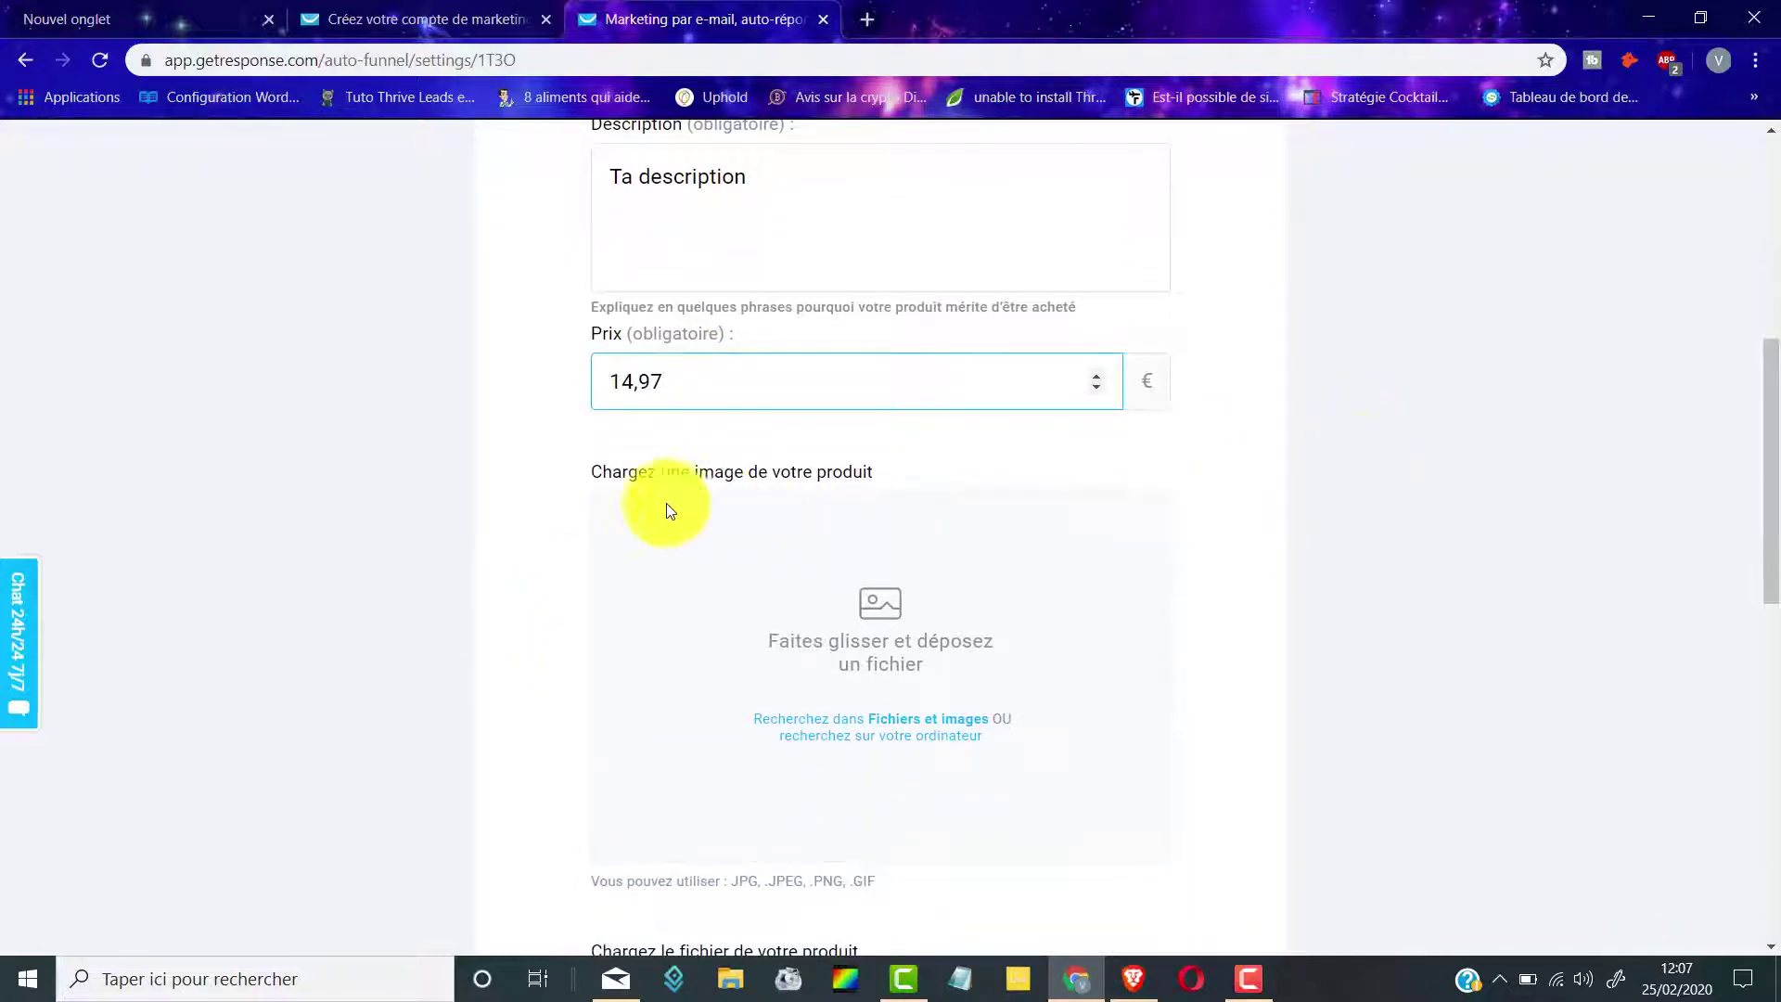
{"action": "scroll", "coordinate": [665, 508], "scroll_direction": "down", "scroll_amount": 2}
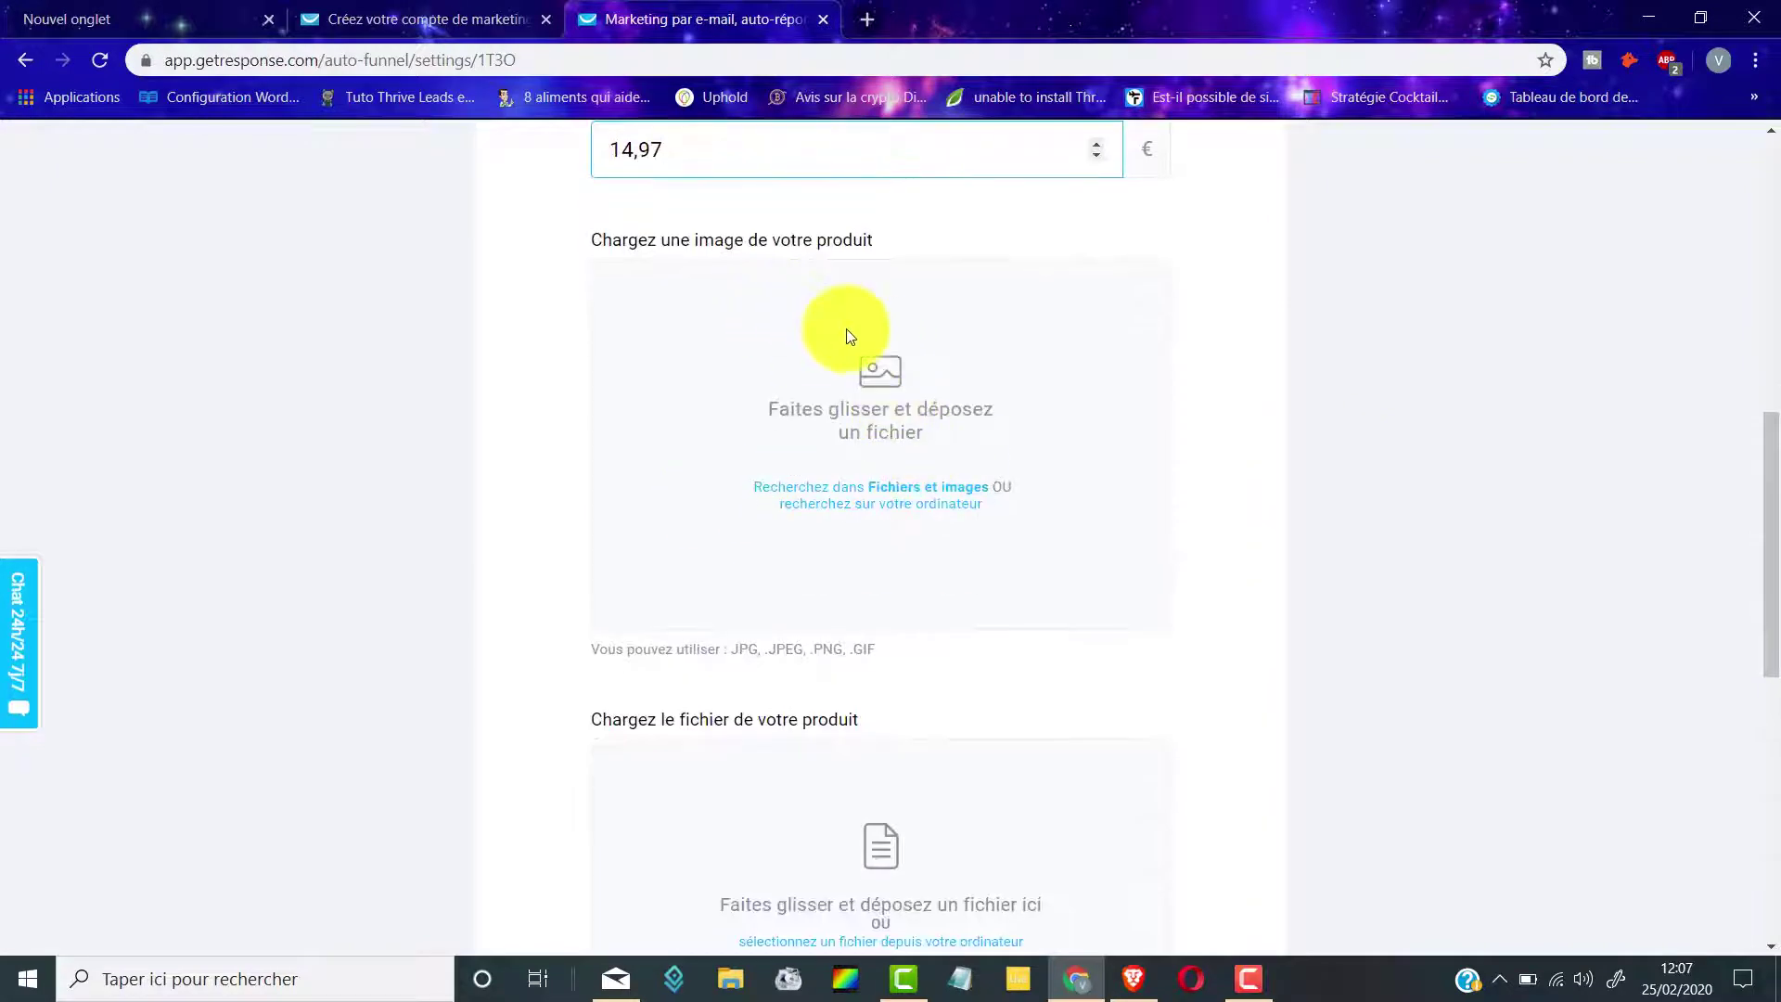
{"action": "scroll", "coordinate": [847, 336], "scroll_direction": "up", "scroll_amount": 1}
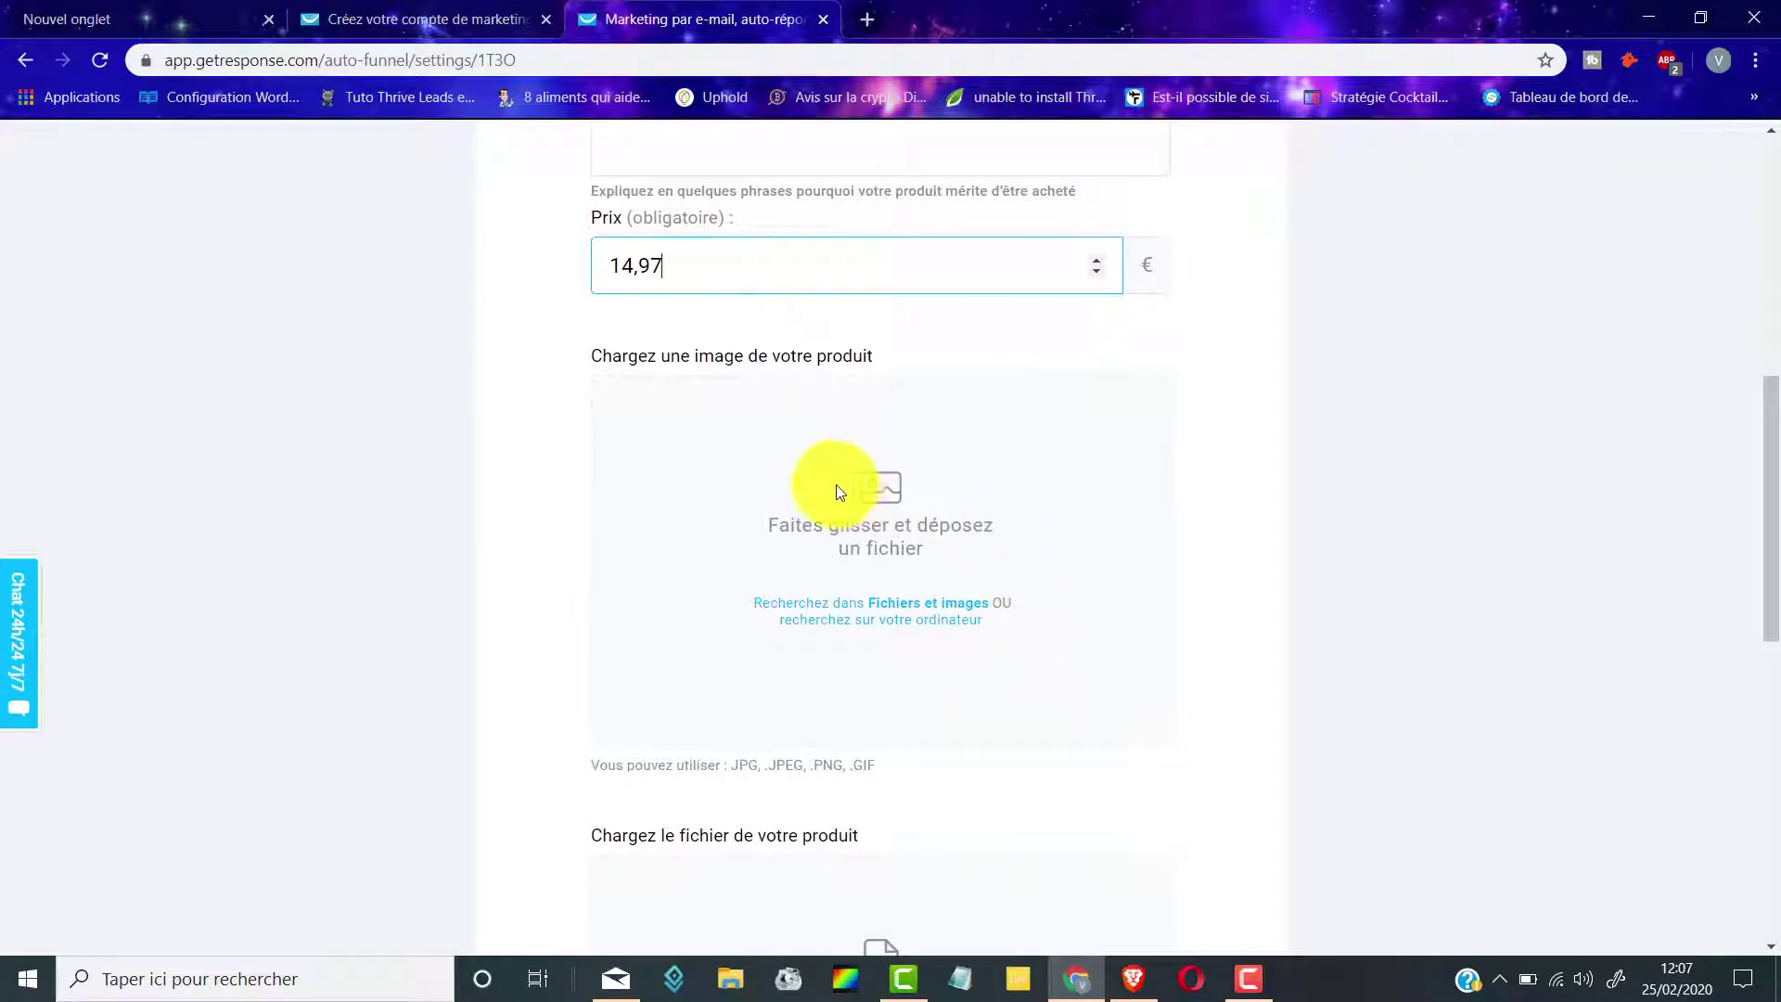
{"action": "left_click", "coordinate": [809, 609]}
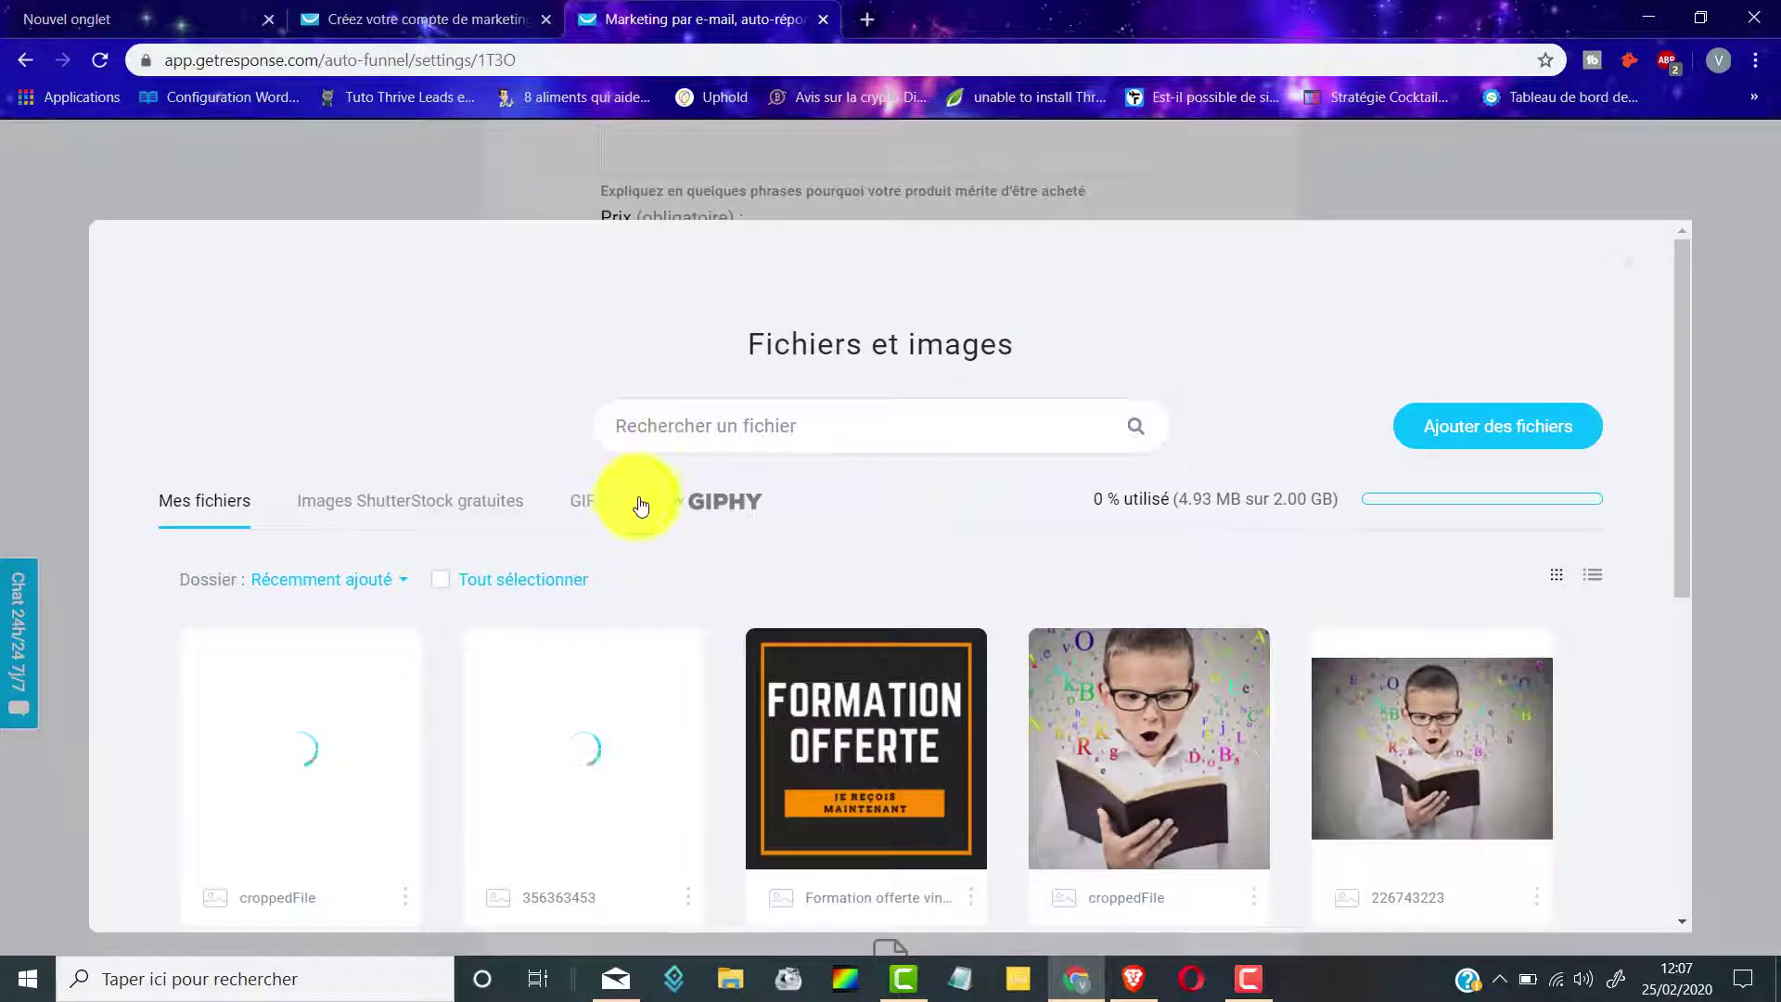
{"action": "scroll", "coordinate": [640, 506], "scroll_direction": "down", "scroll_amount": 3}
{"action": "scroll", "coordinate": [509, 588], "scroll_direction": "up", "scroll_amount": 3}
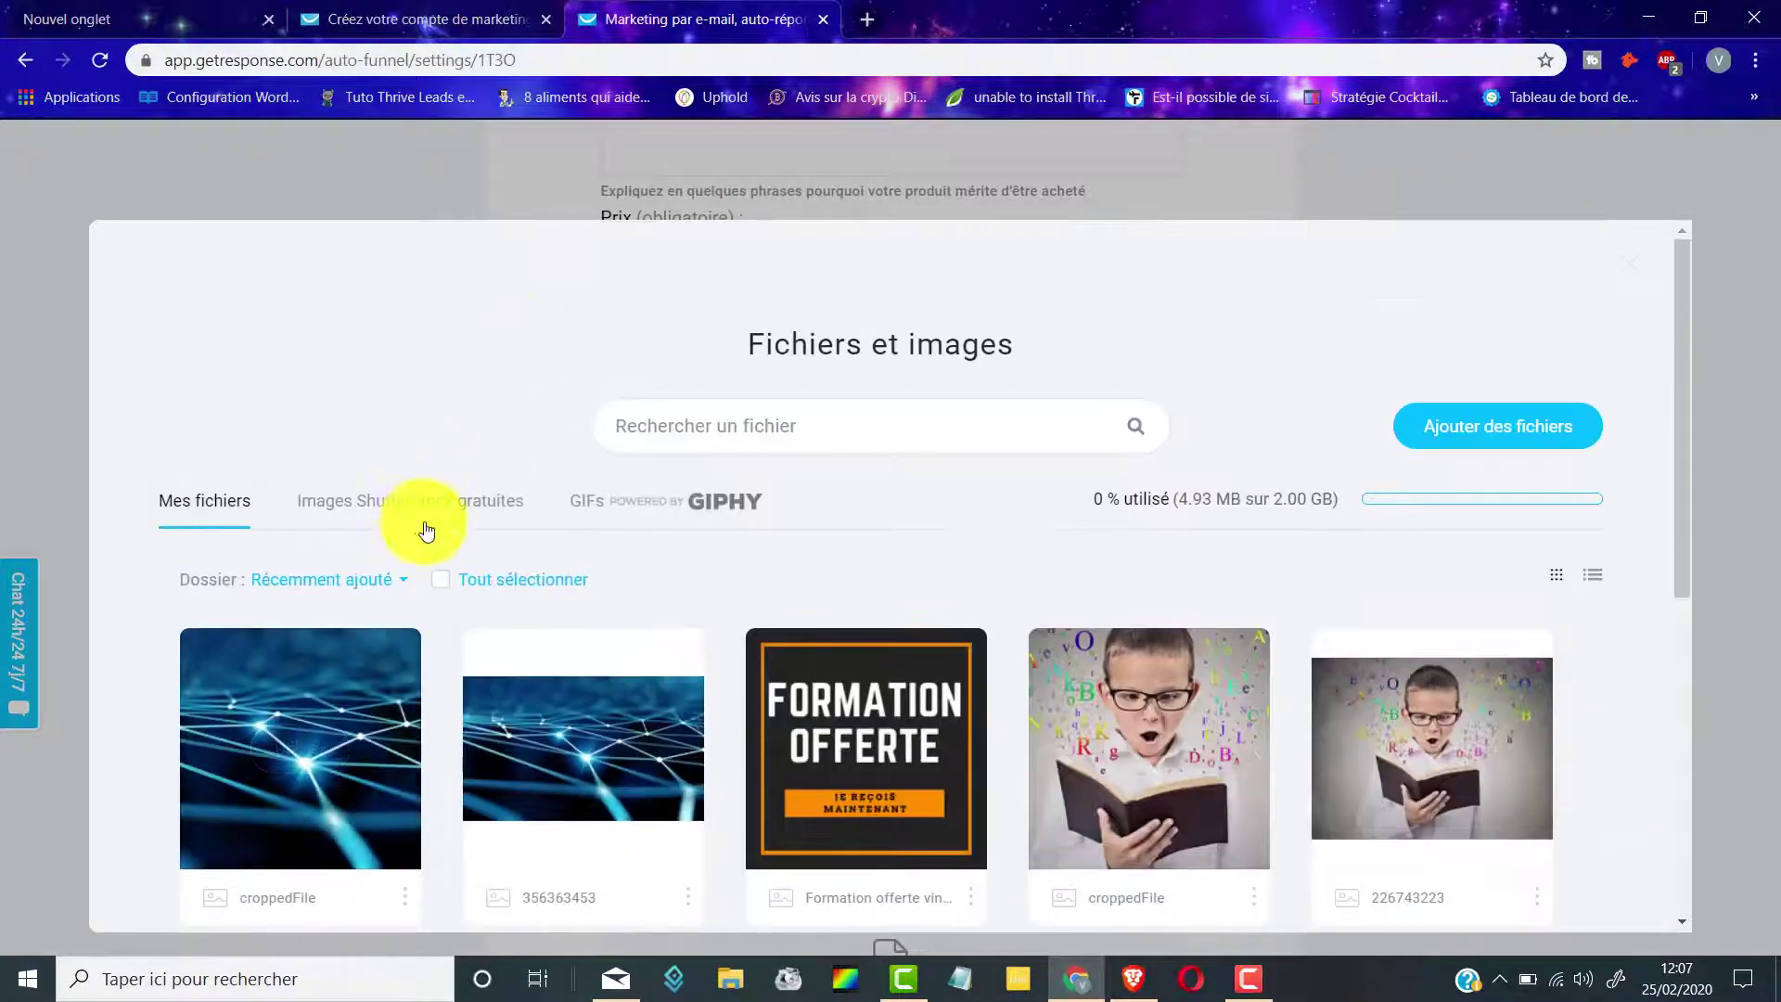
{"action": "left_click", "coordinate": [436, 499]}
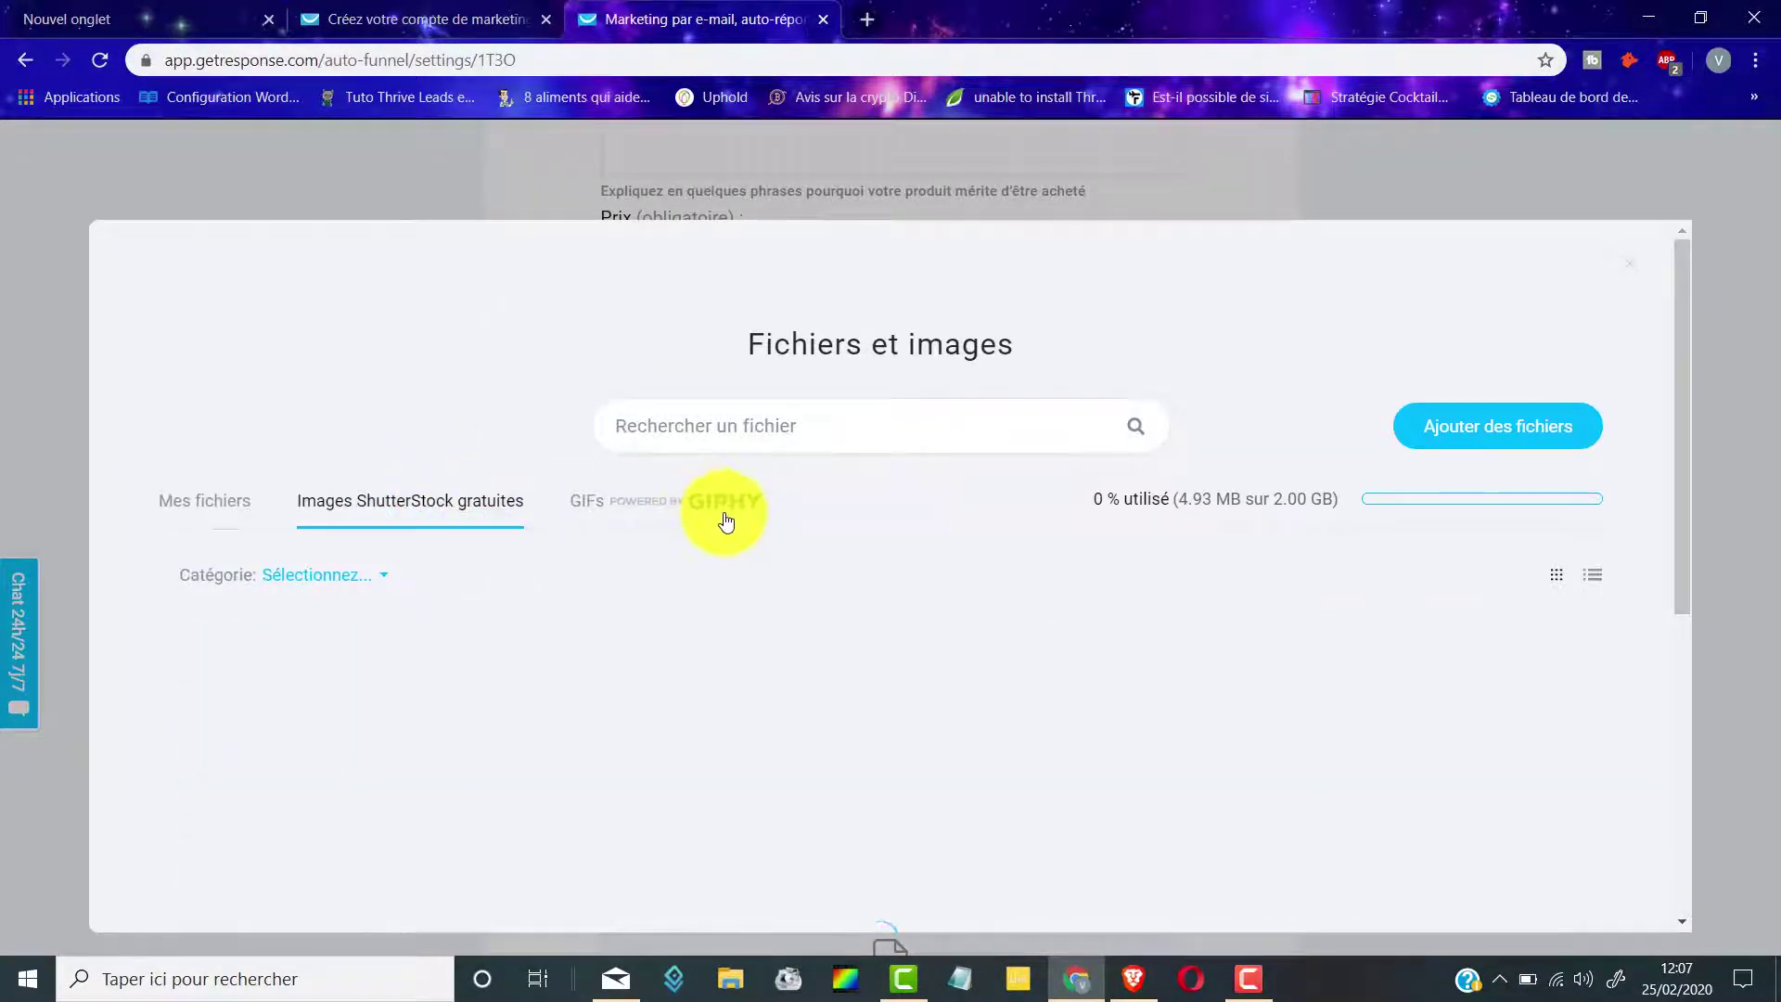
{"action": "scroll", "coordinate": [850, 628], "scroll_direction": "down", "scroll_amount": 10}
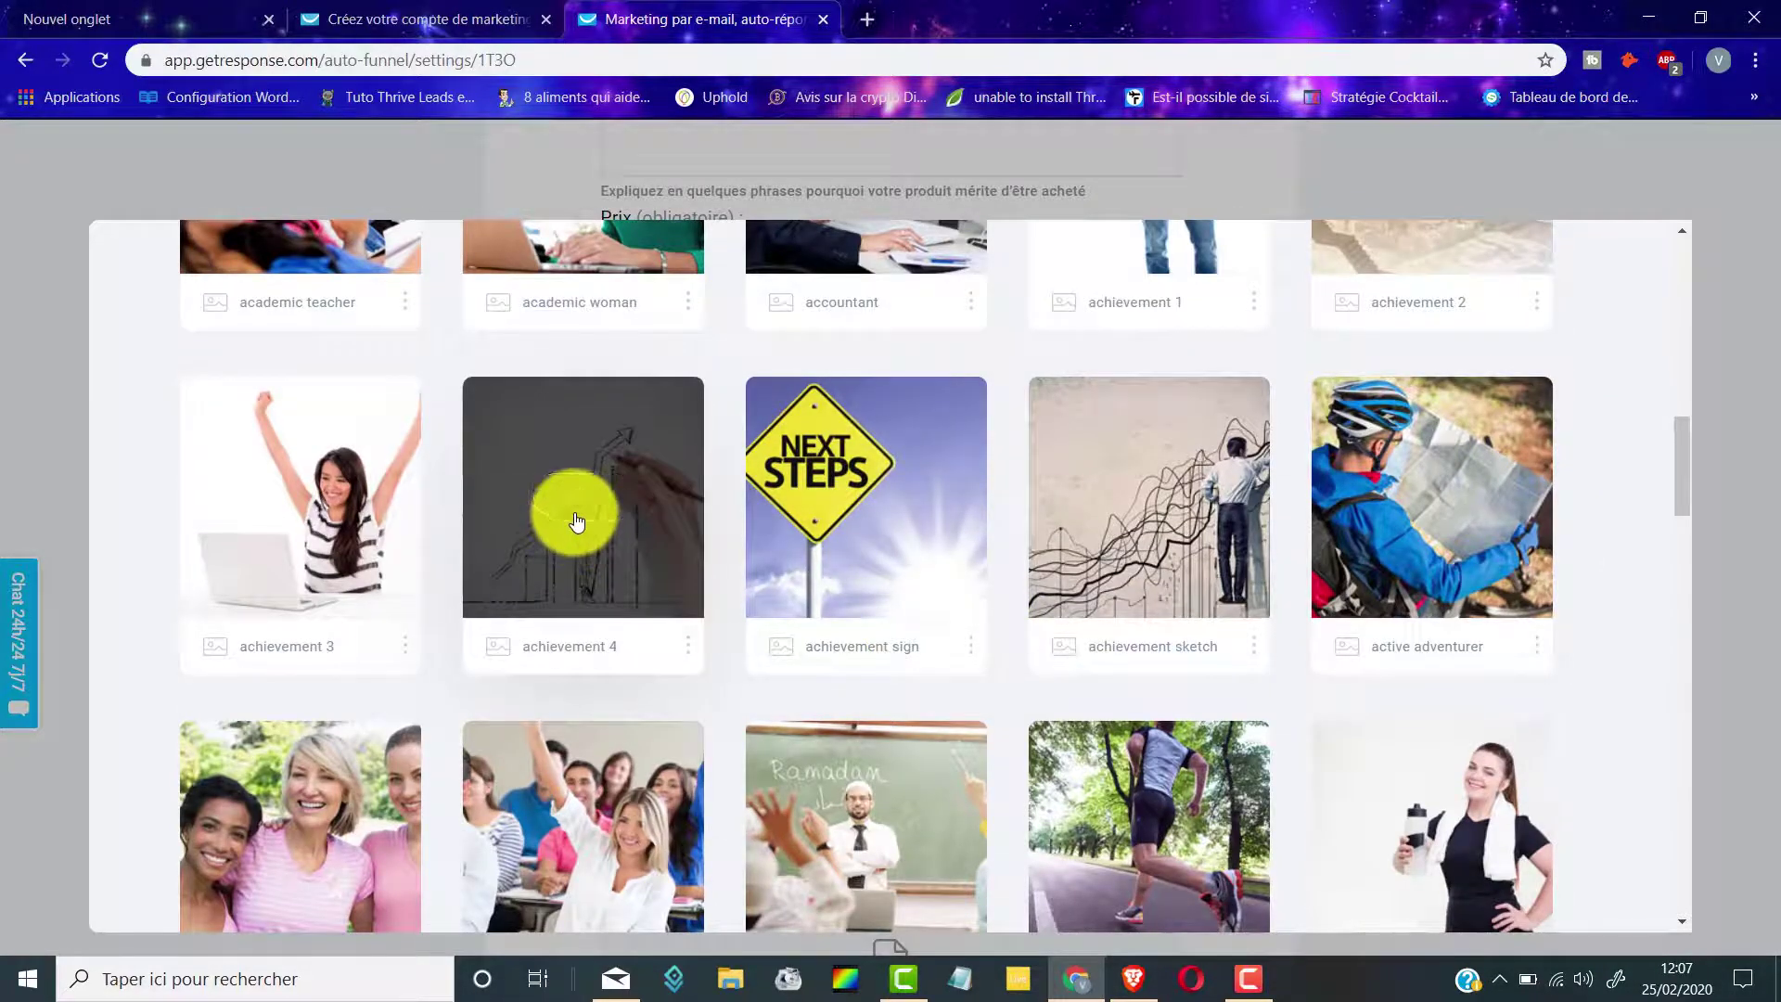
{"action": "left_click", "coordinate": [609, 547]}
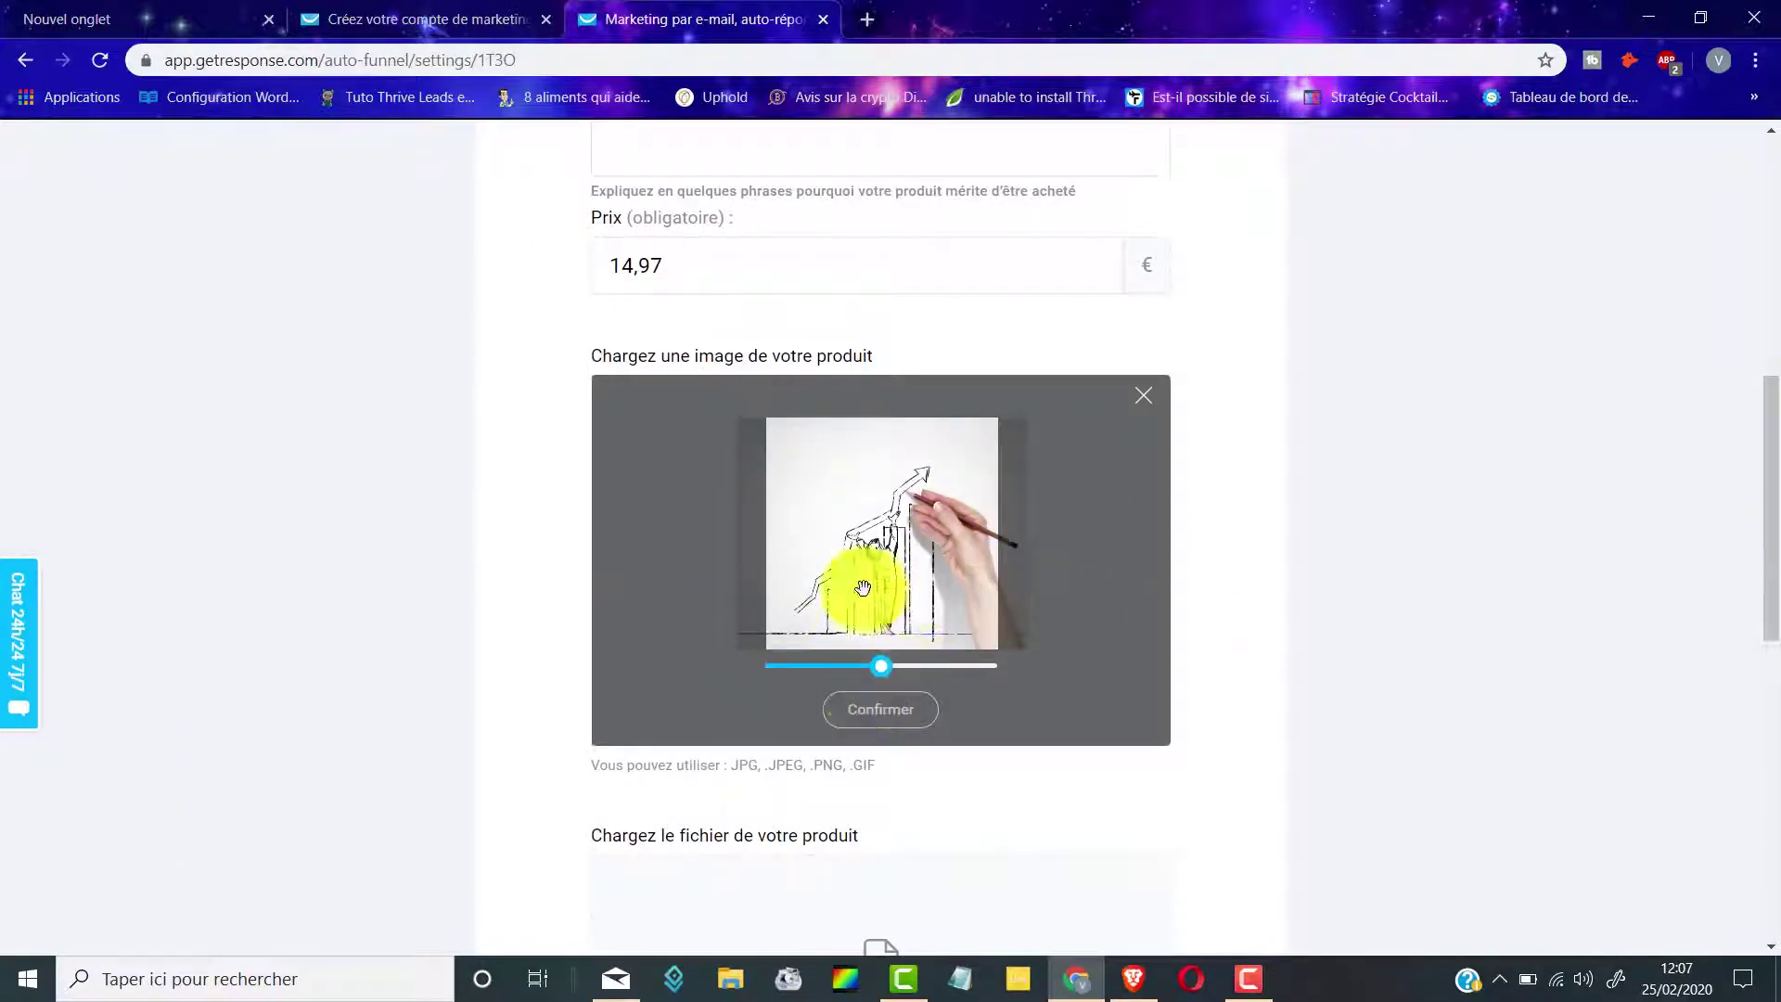
{"action": "left_click_drag", "start_coordinate": [882, 676], "coordinate": [878, 677]}
{"action": "left_click", "coordinate": [881, 711]}
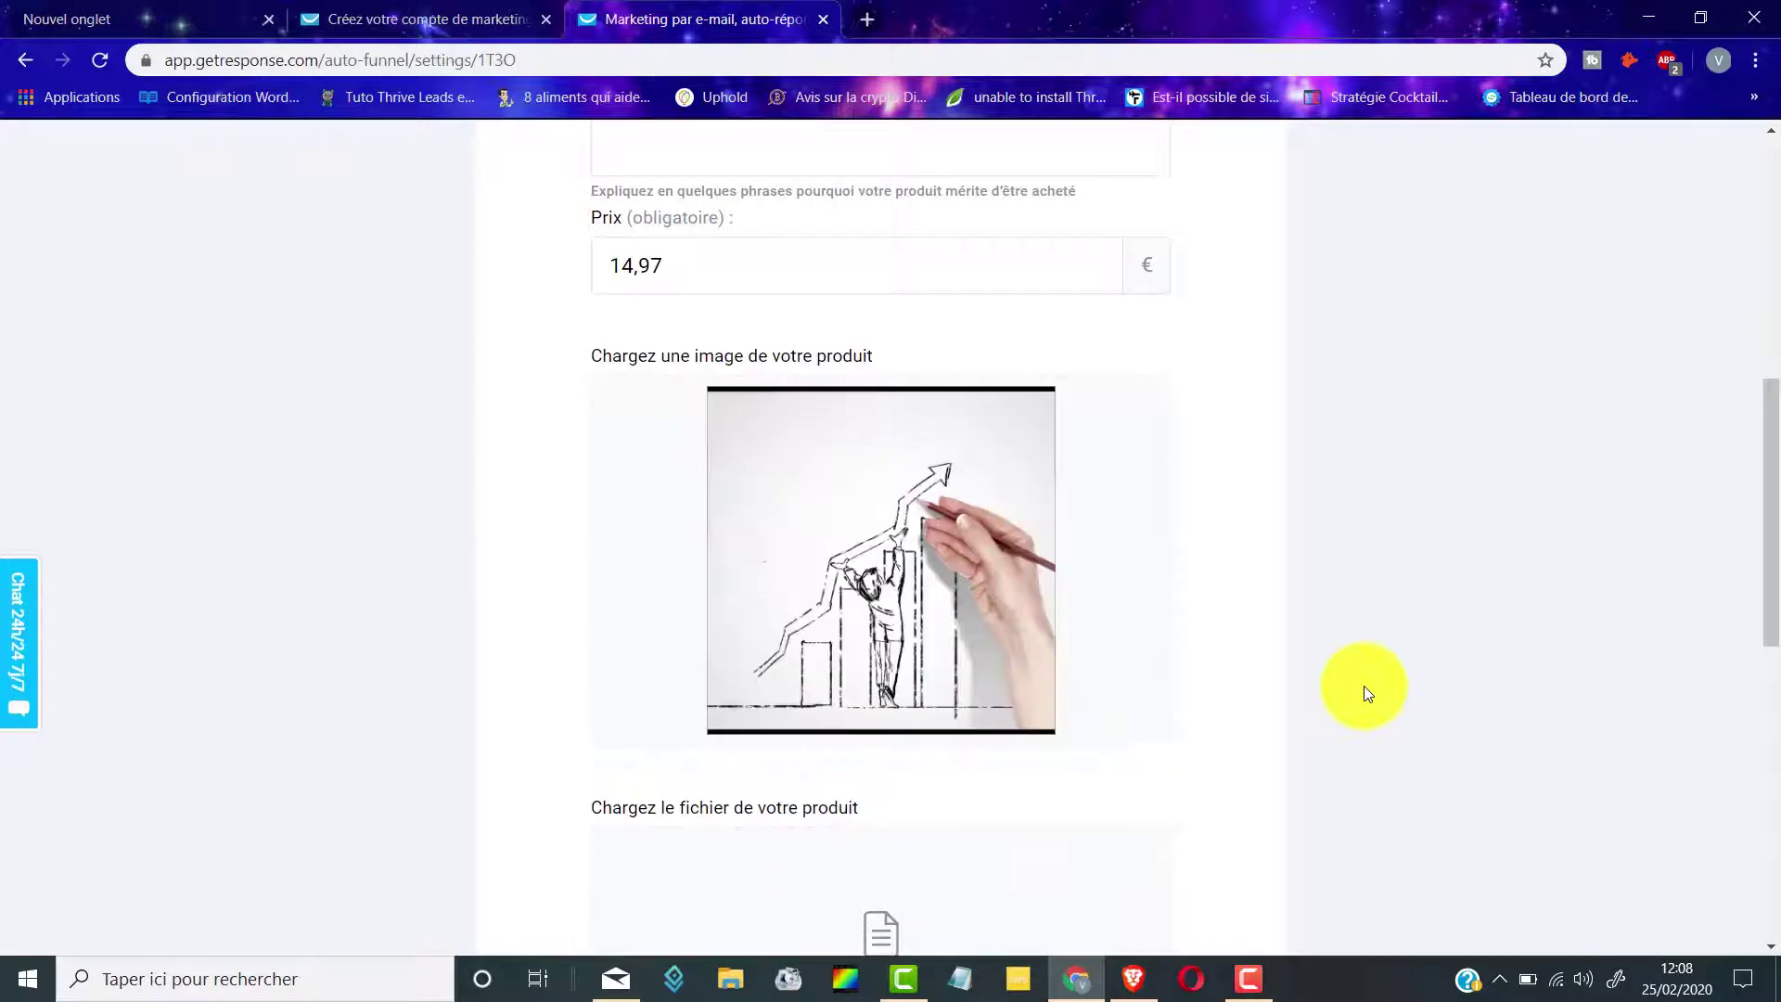
Load the "Formation offerte" PNG file from the computer as the downloadable product file
{"action": "scroll", "coordinate": [1376, 519], "scroll_direction": "down", "scroll_amount": 4}
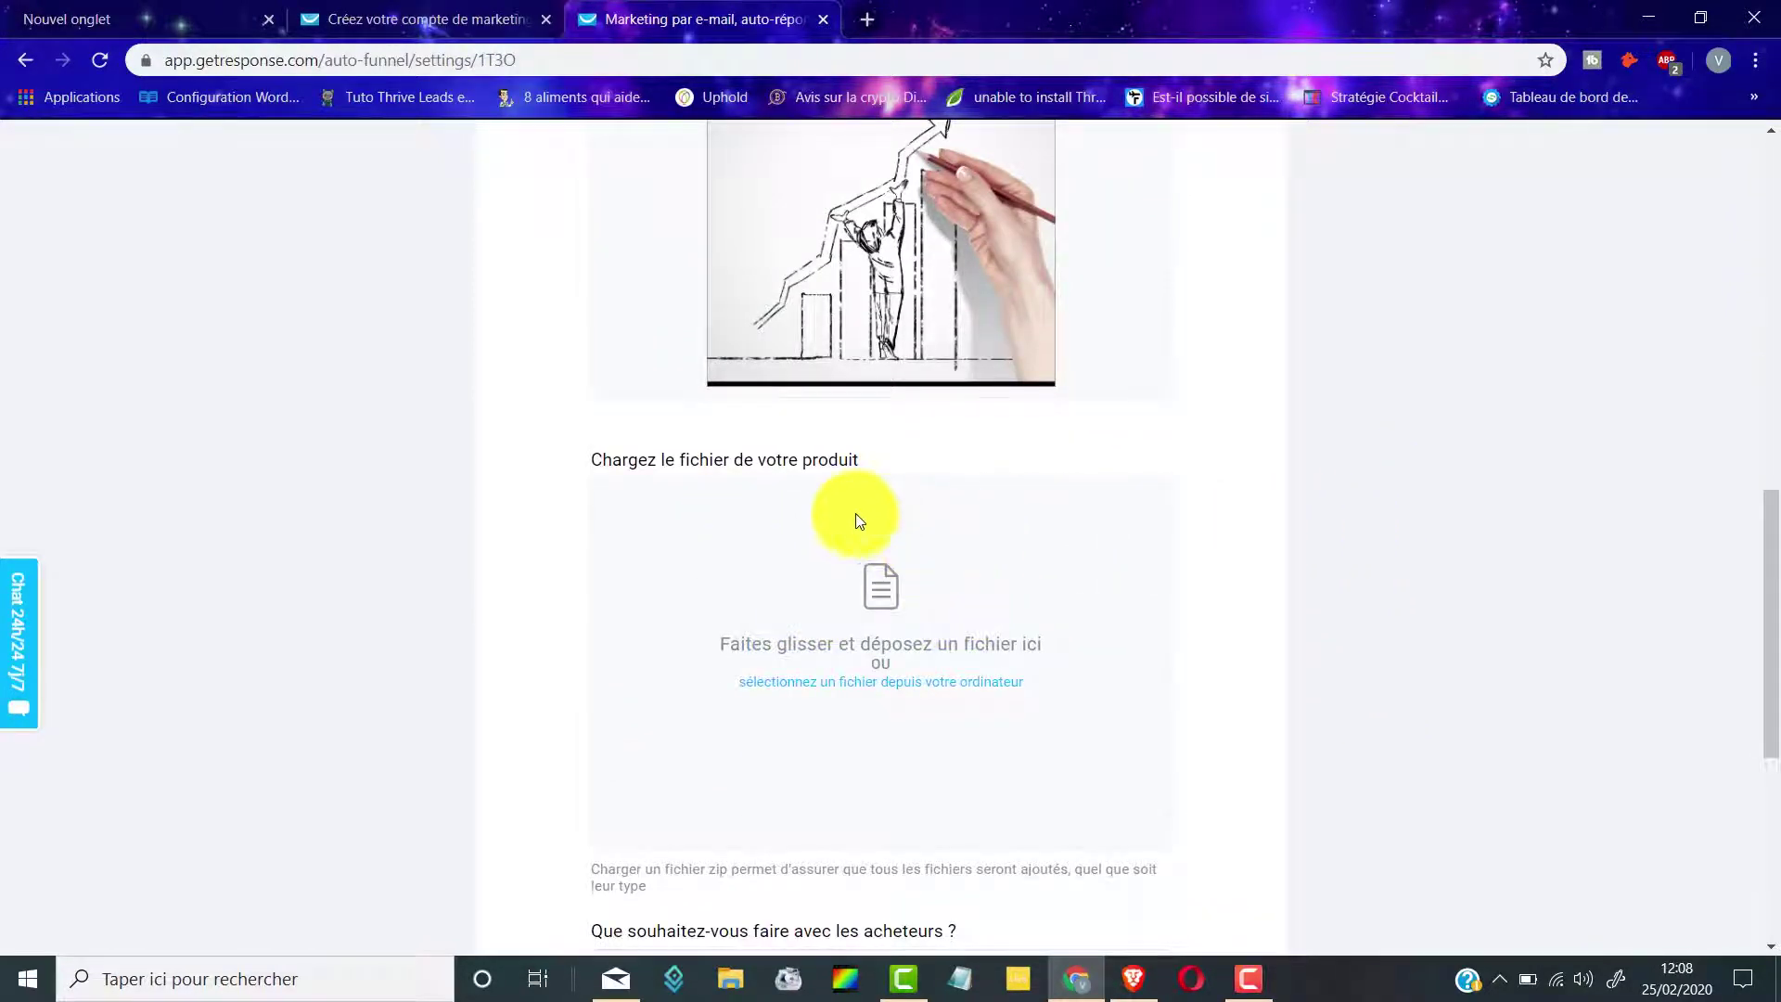
{"action": "left_click", "coordinate": [855, 696]}
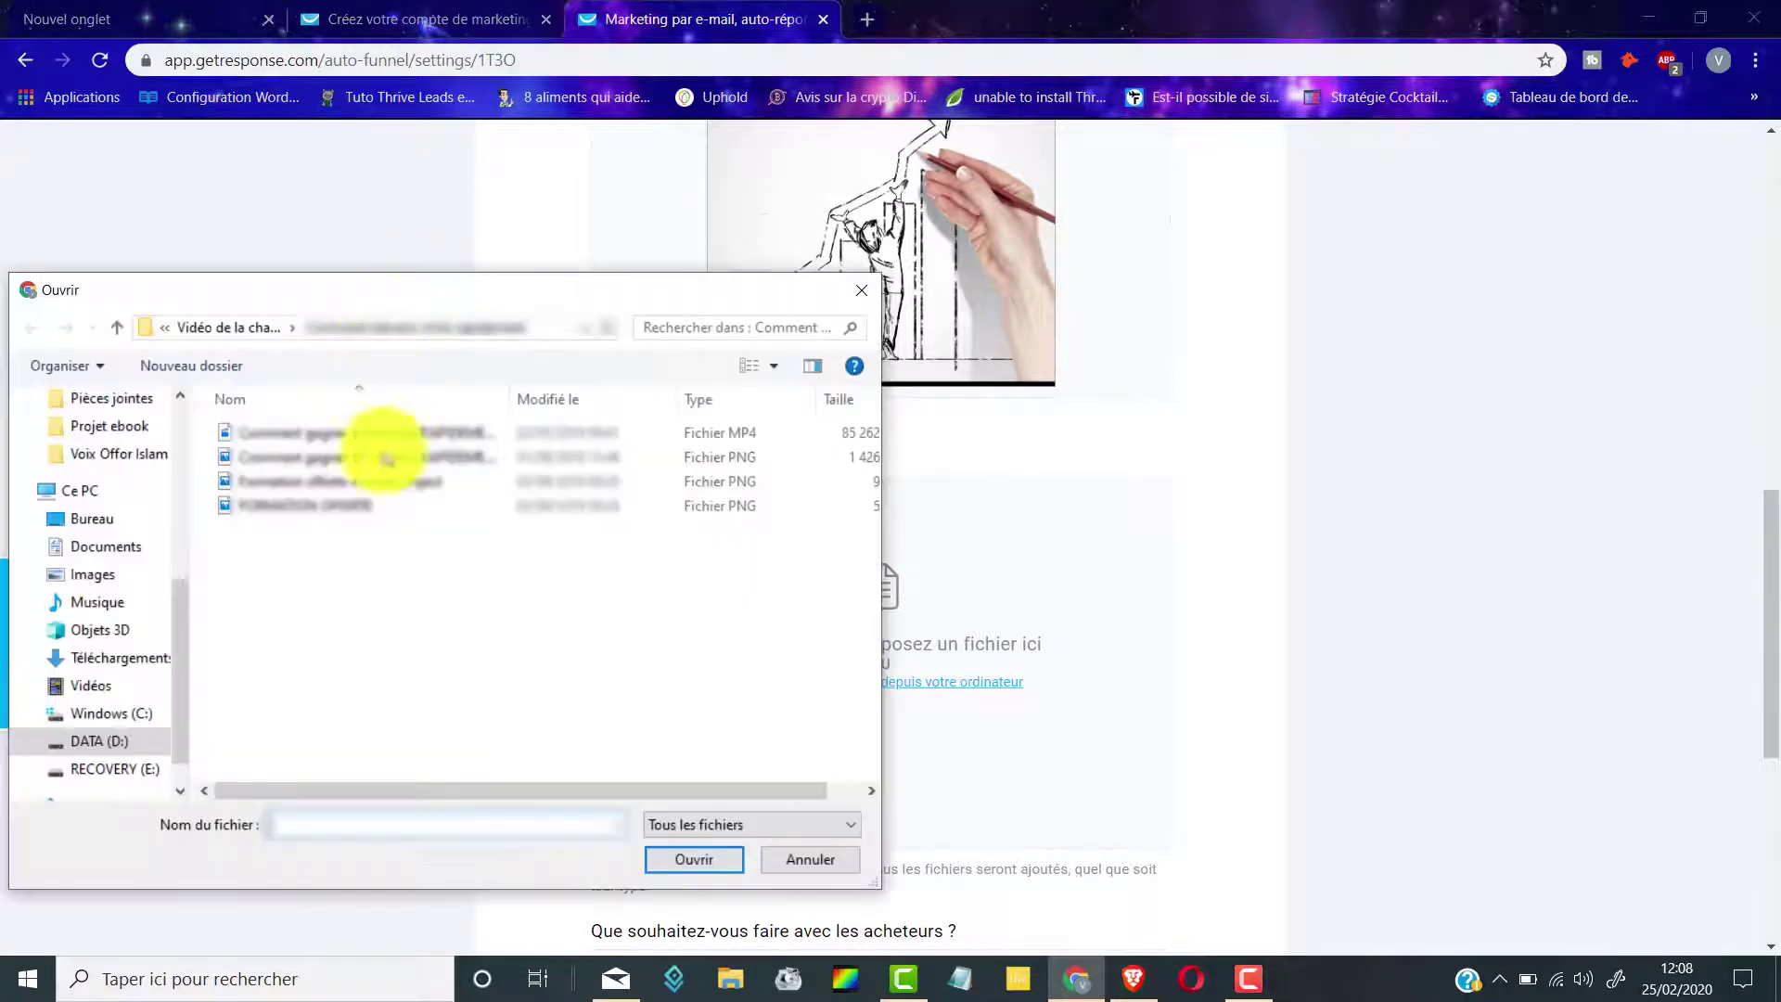
{"action": "left_click", "coordinate": [414, 480]}
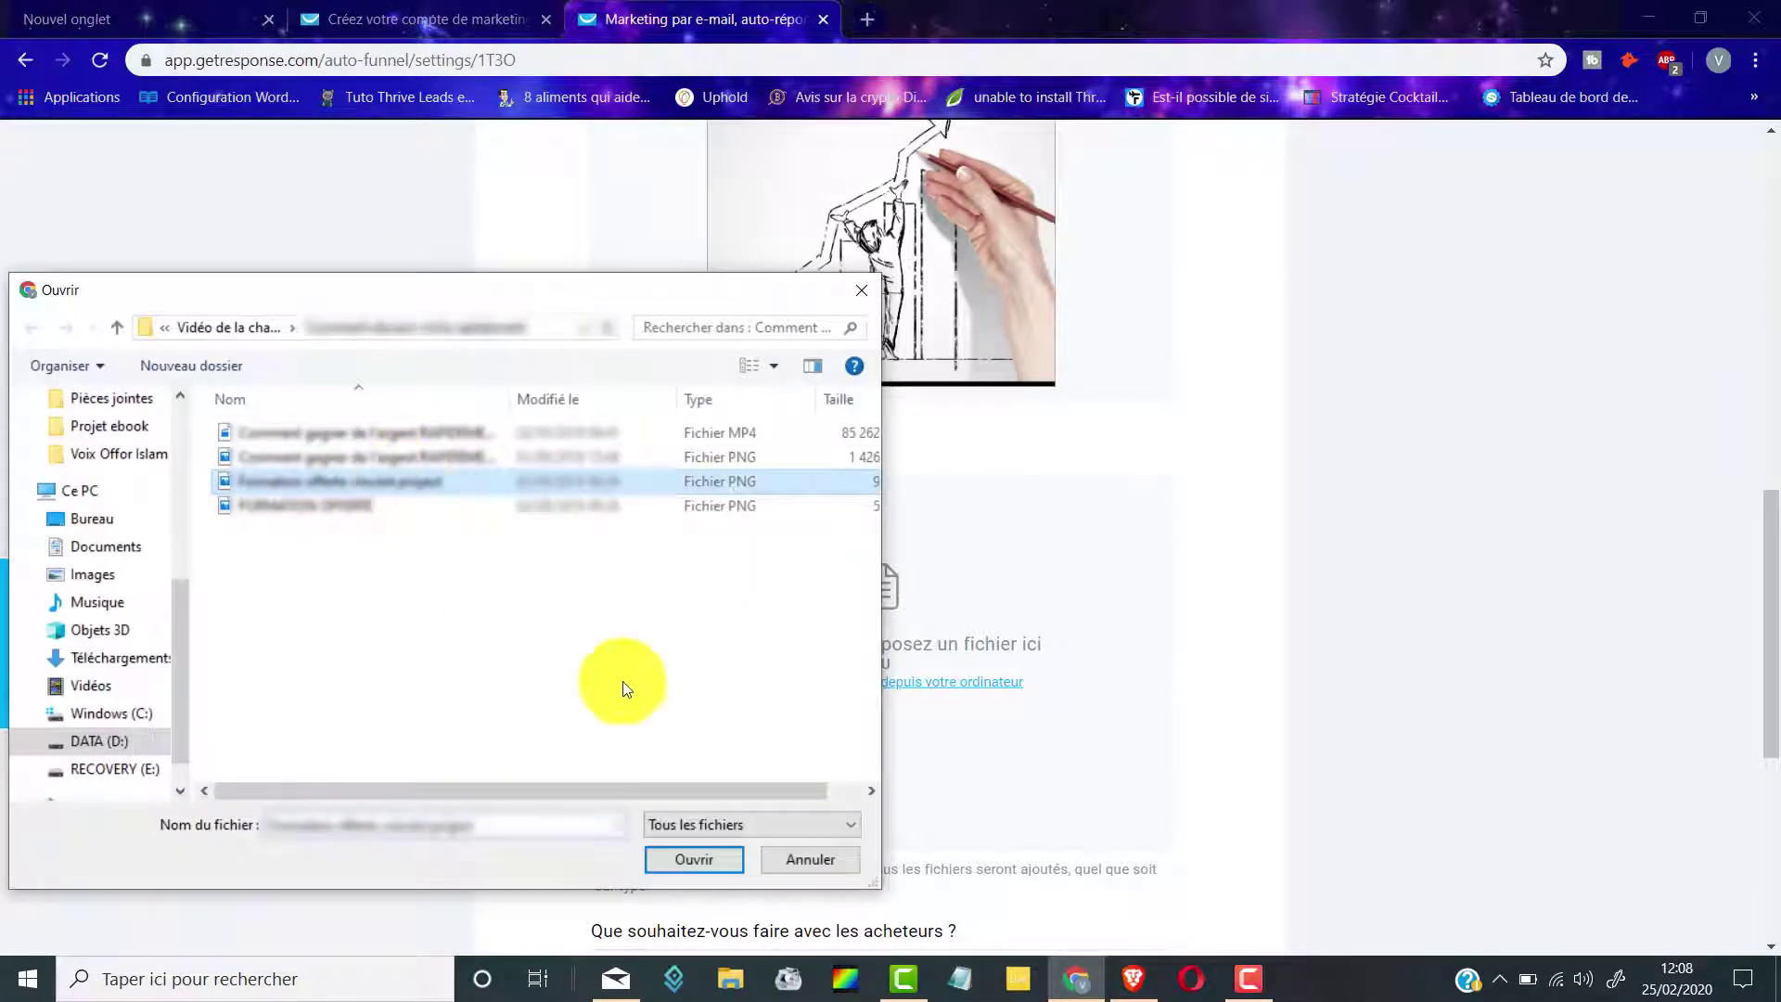
{"action": "left_click", "coordinate": [698, 862]}
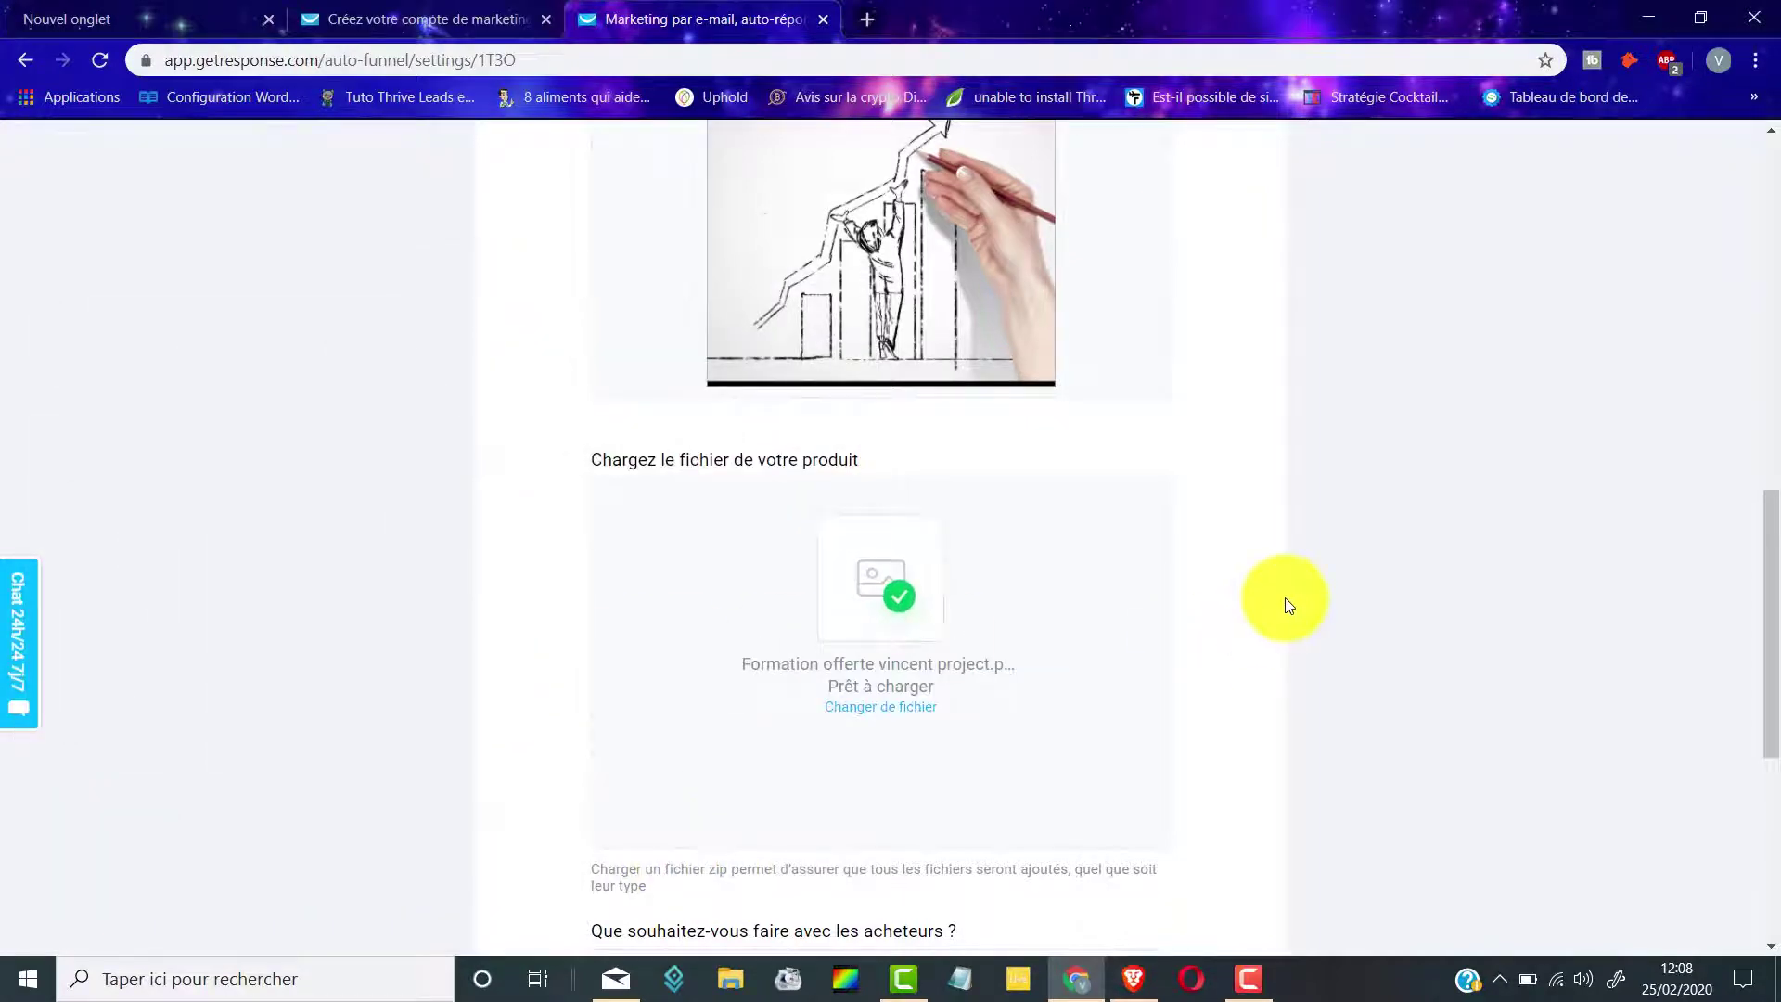
Set buyers to "Les garder dans la liste associée à mon funnel" and save the product
{"action": "scroll", "coordinate": [1280, 600], "scroll_direction": "down", "scroll_amount": 5}
{"action": "scroll", "coordinate": [907, 348], "scroll_direction": "up", "scroll_amount": 3}
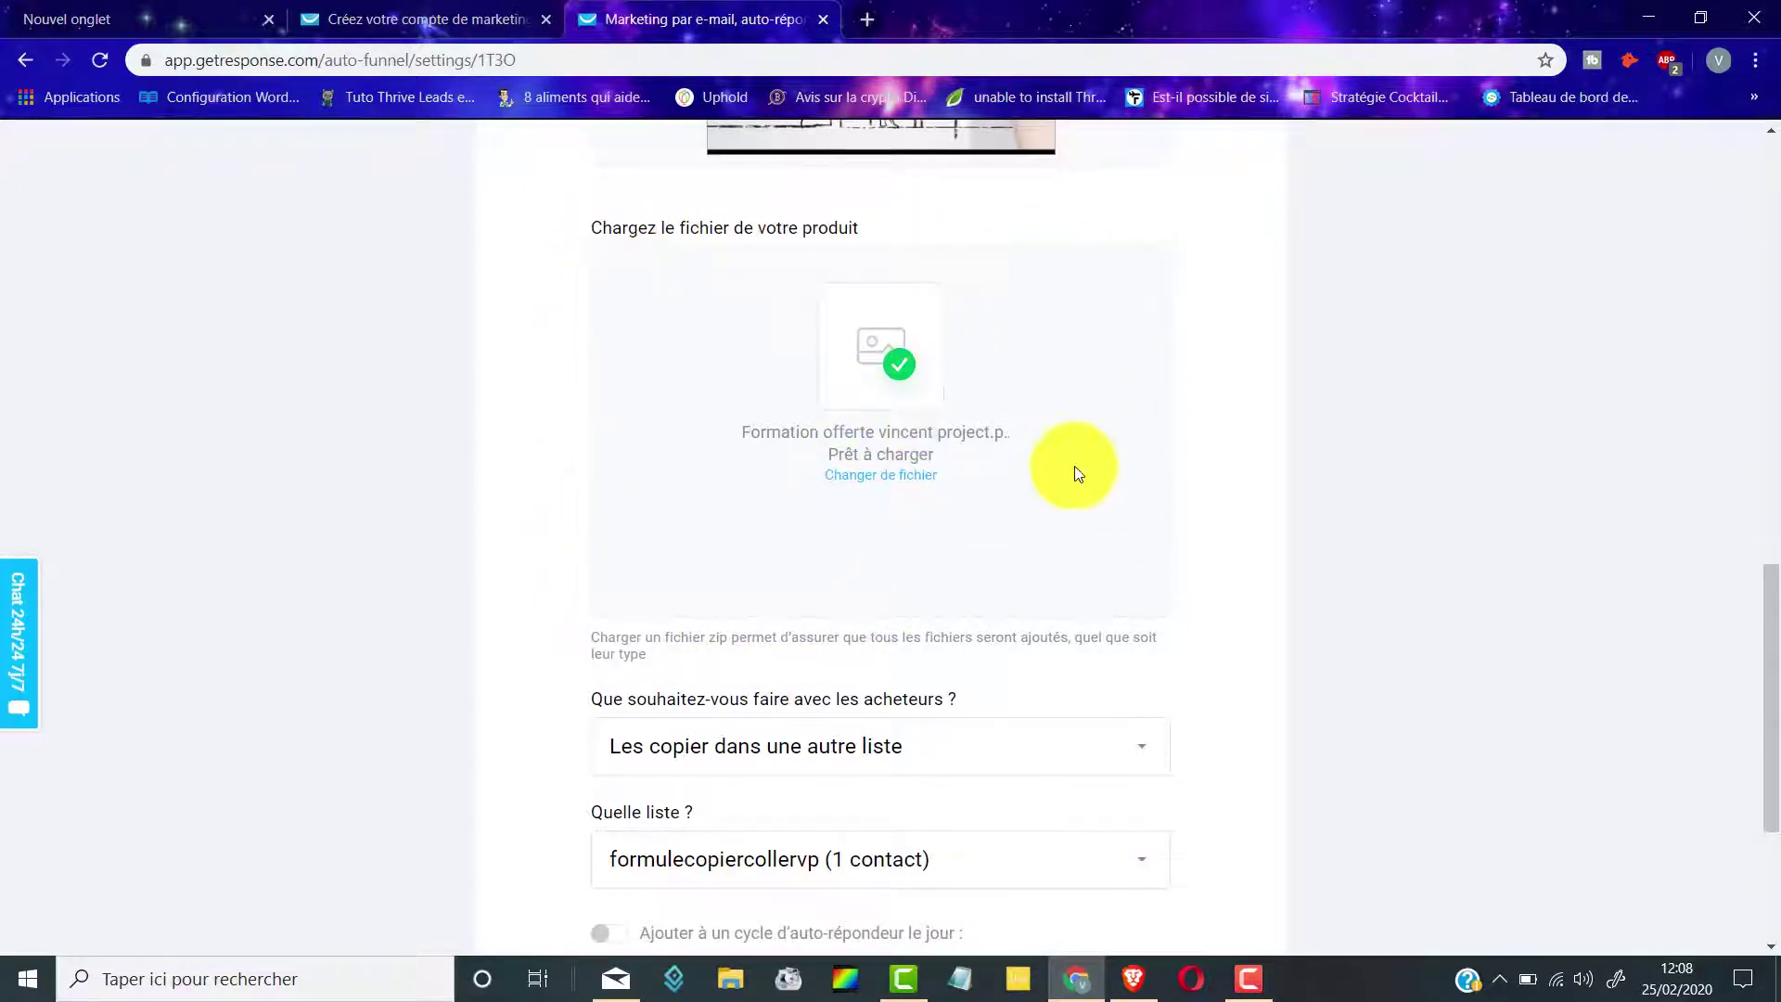
{"action": "scroll", "coordinate": [1061, 458], "scroll_direction": "down", "scroll_amount": 3}
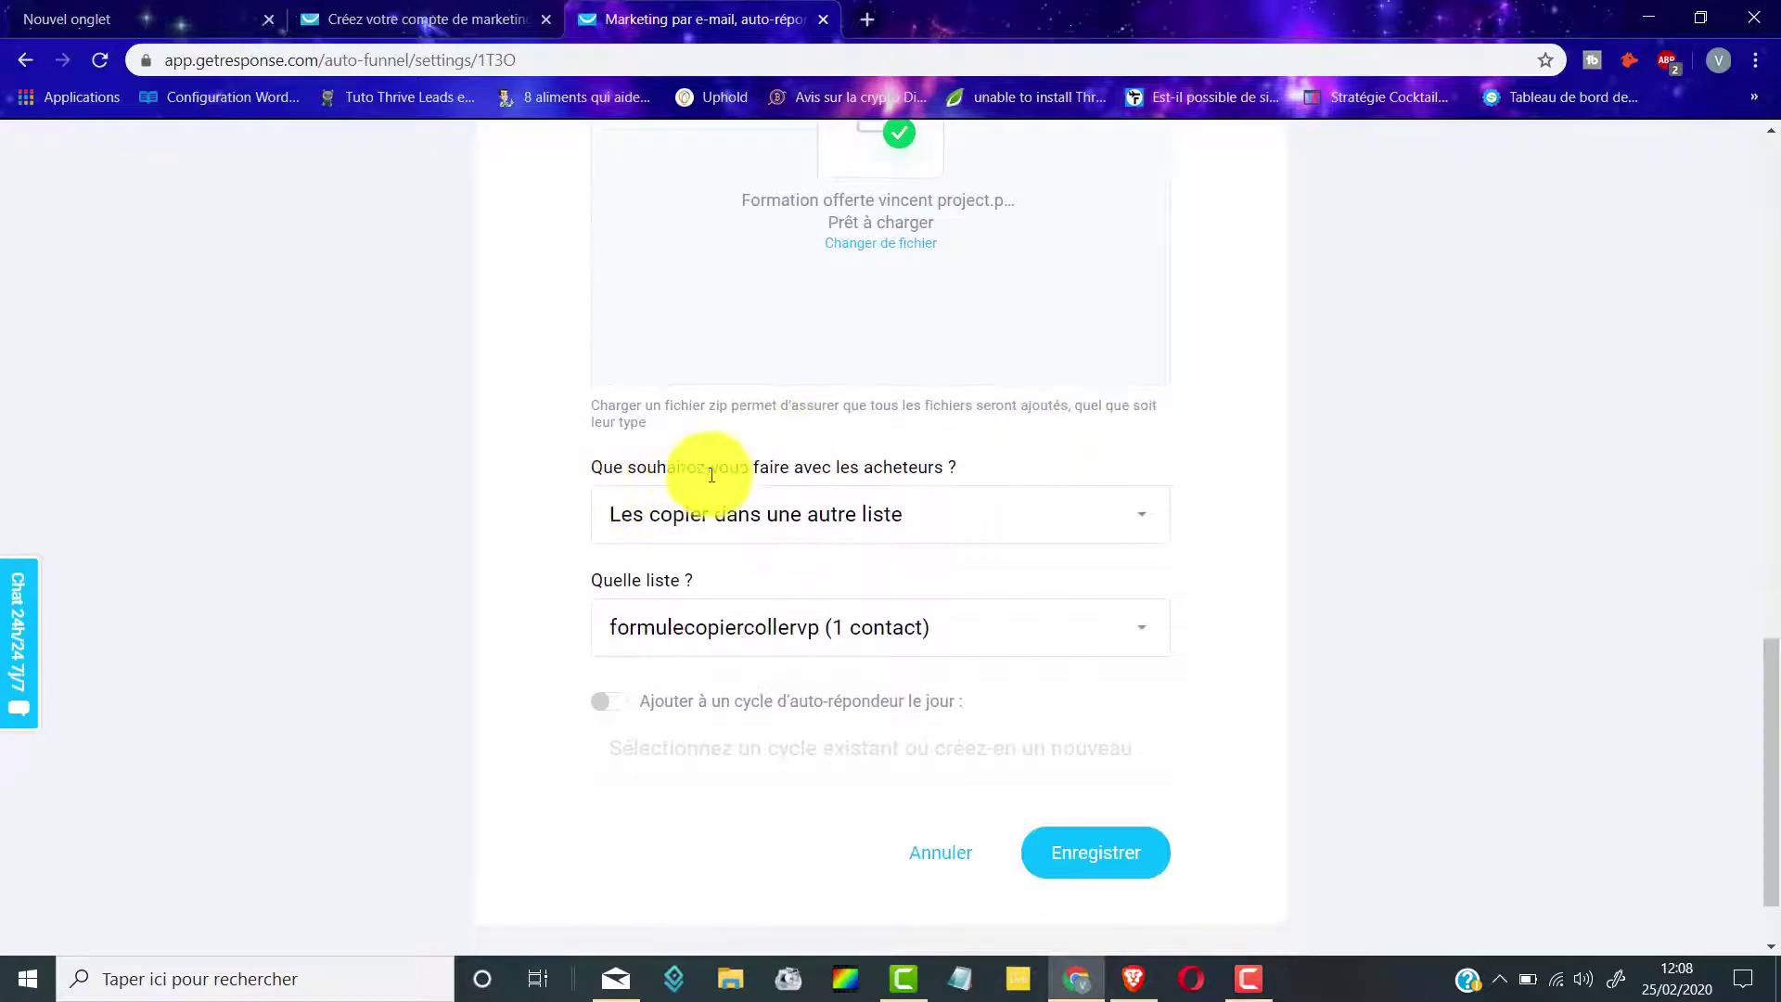
{"action": "left_click", "coordinate": [1137, 517]}
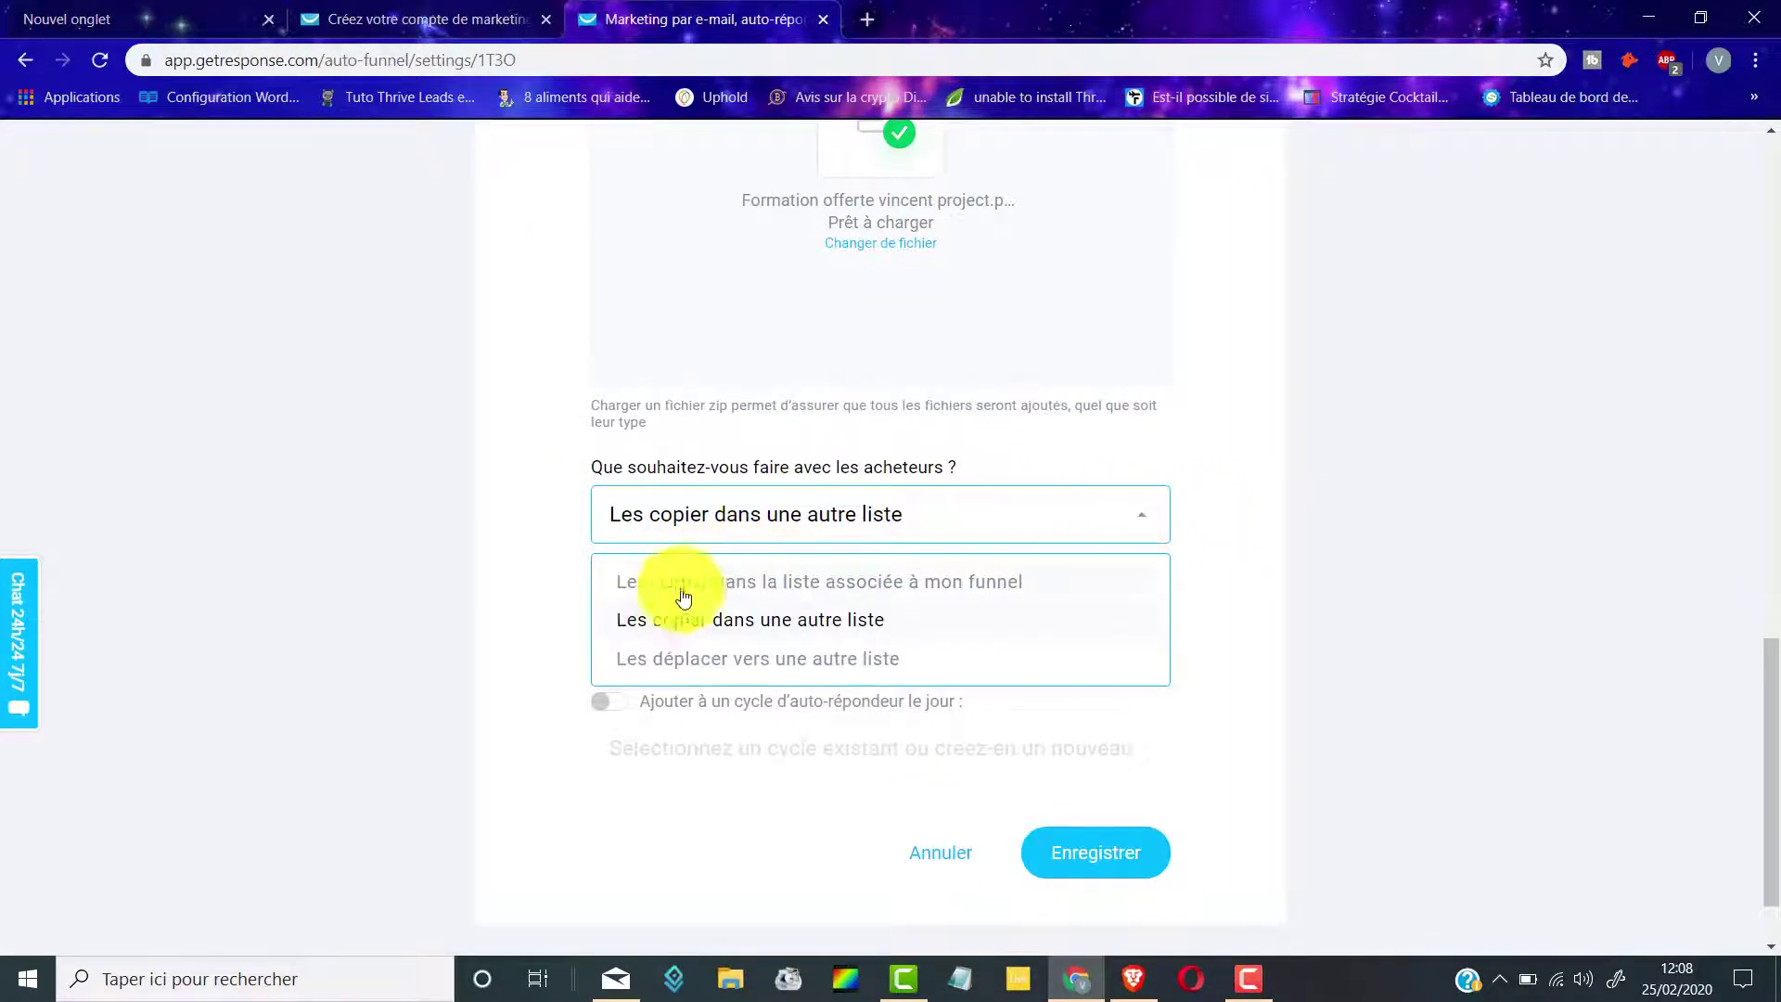
{"action": "left_click", "coordinate": [937, 582]}
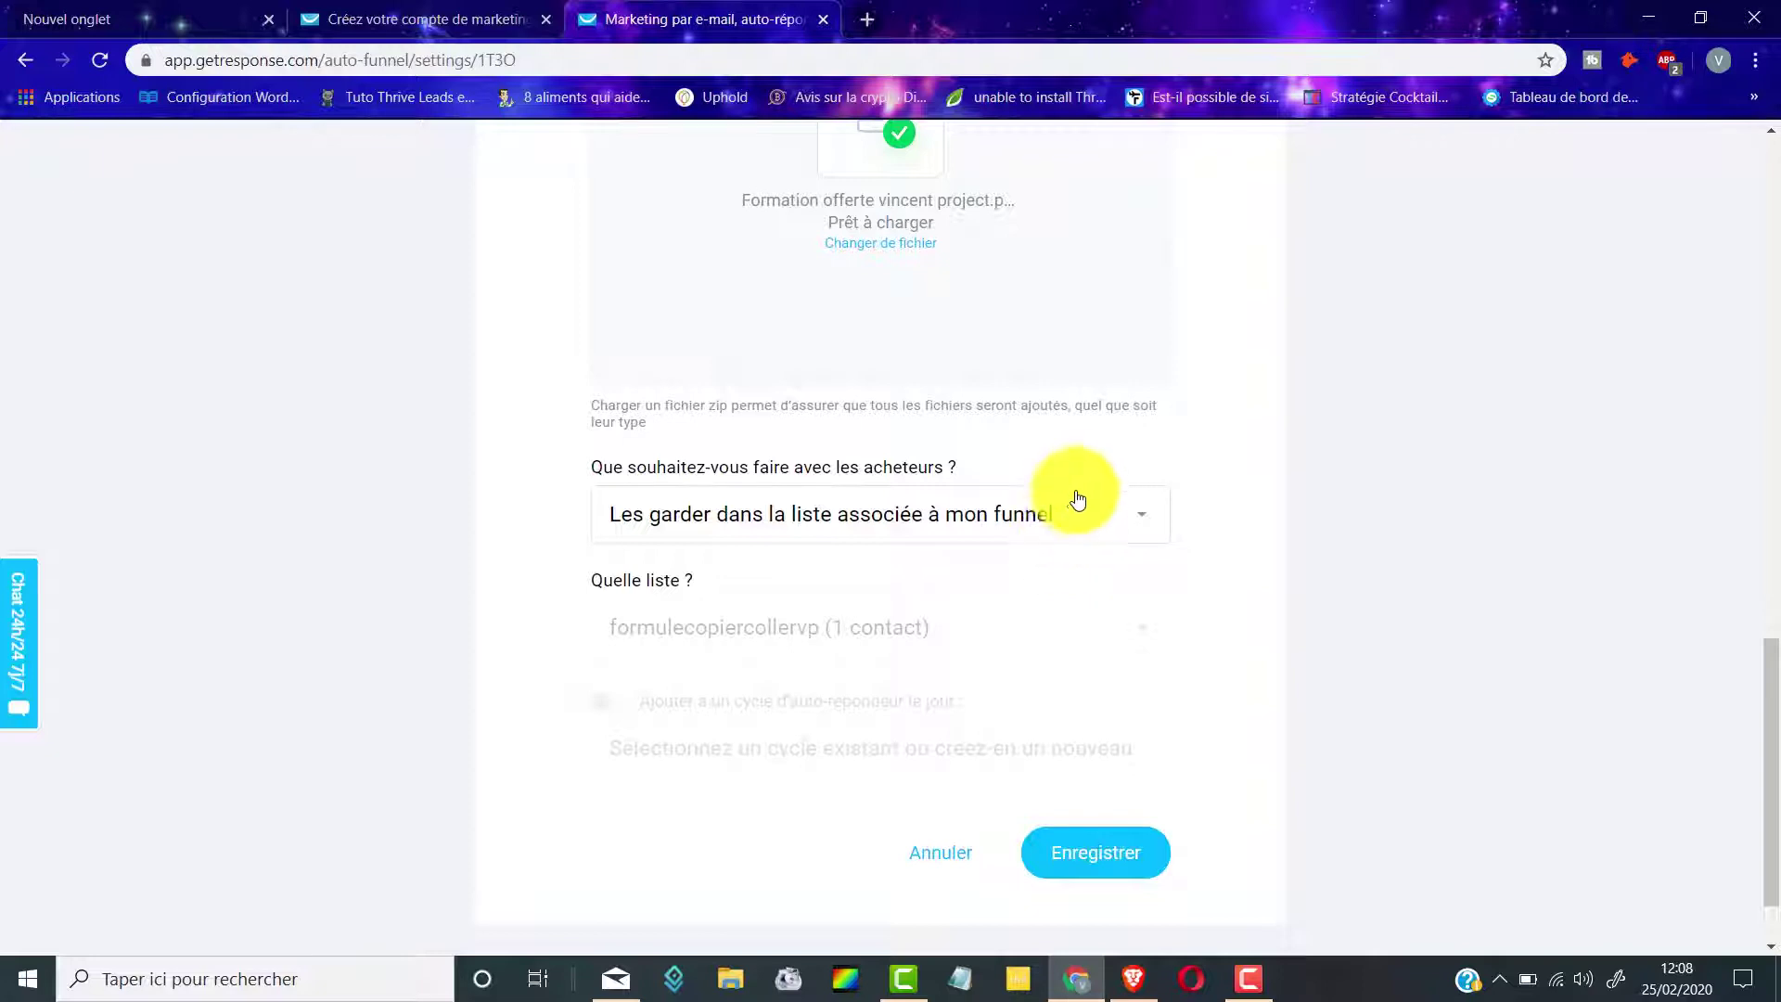
{"action": "scroll", "coordinate": [392, 436], "scroll_direction": "down", "scroll_amount": 1}
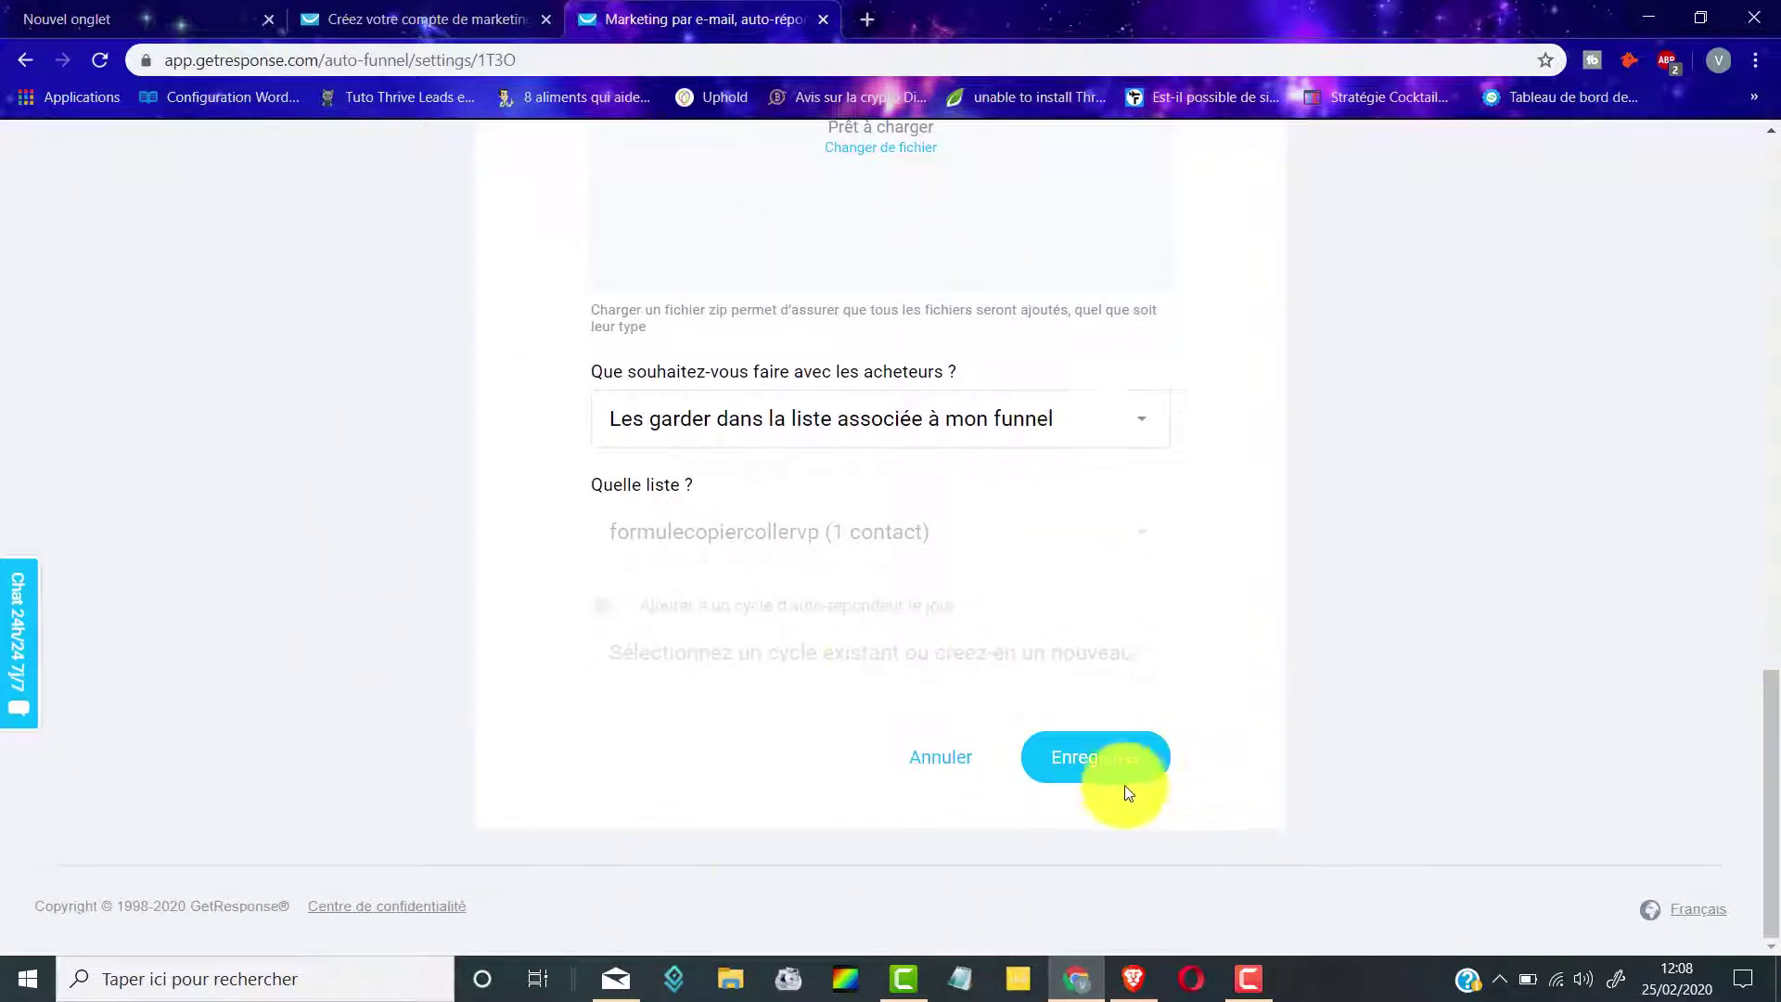
{"action": "left_click", "coordinate": [1094, 758]}
Select the product "Les 7 methodes pour gagner de l'argent sur internet" for the funnel, with PayPal as payment service, and save the settings
{"action": "scroll", "coordinate": [1154, 529], "scroll_direction": "up", "scroll_amount": 2}
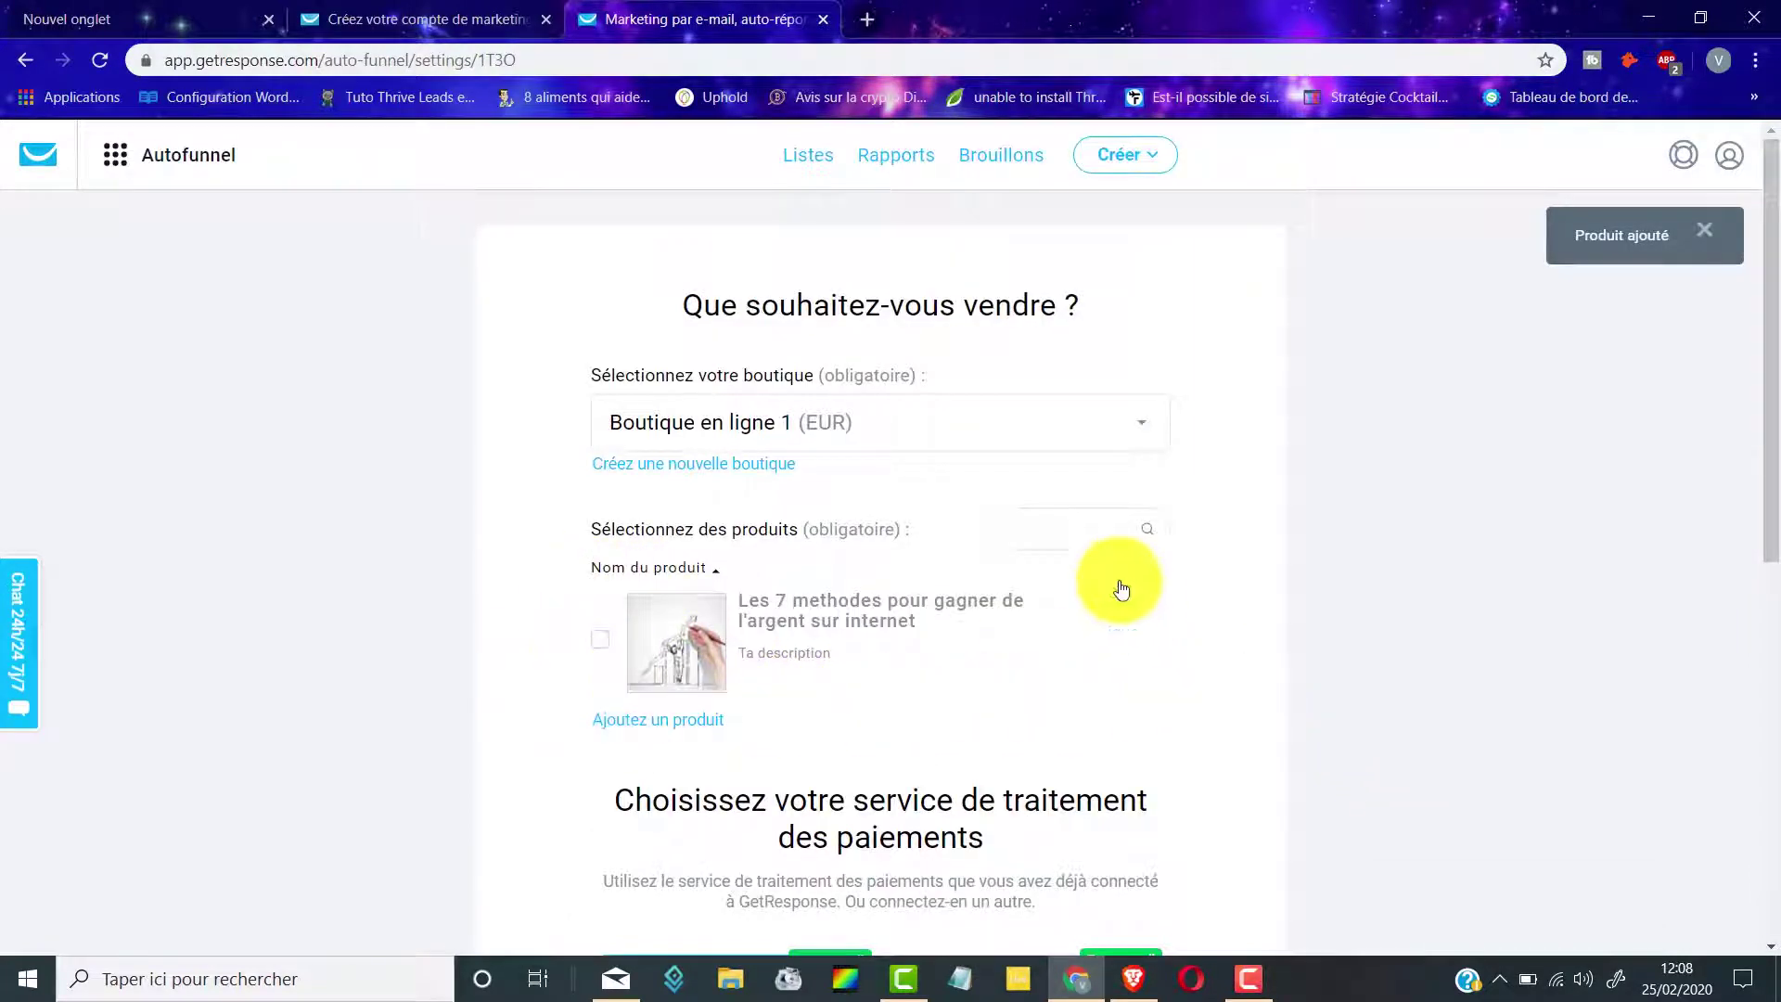
{"action": "scroll", "coordinate": [770, 311], "scroll_direction": "down", "scroll_amount": 7}
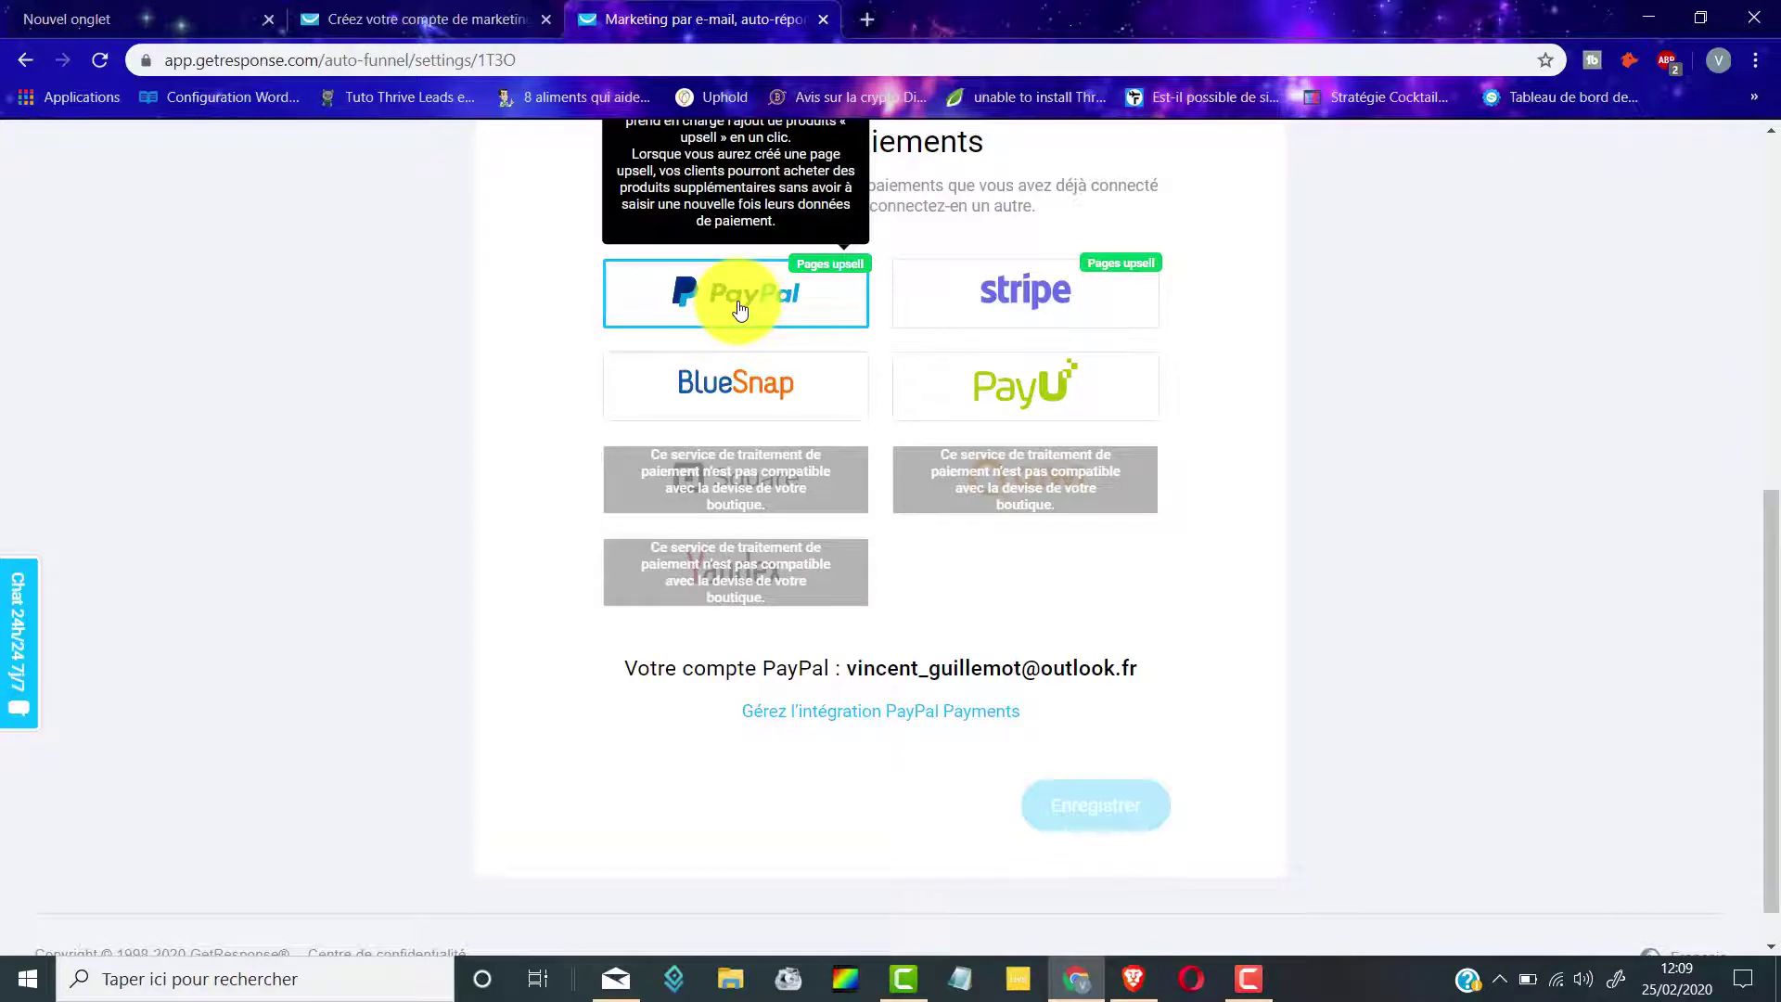
{"action": "scroll", "coordinate": [742, 334], "scroll_direction": "up", "scroll_amount": 1}
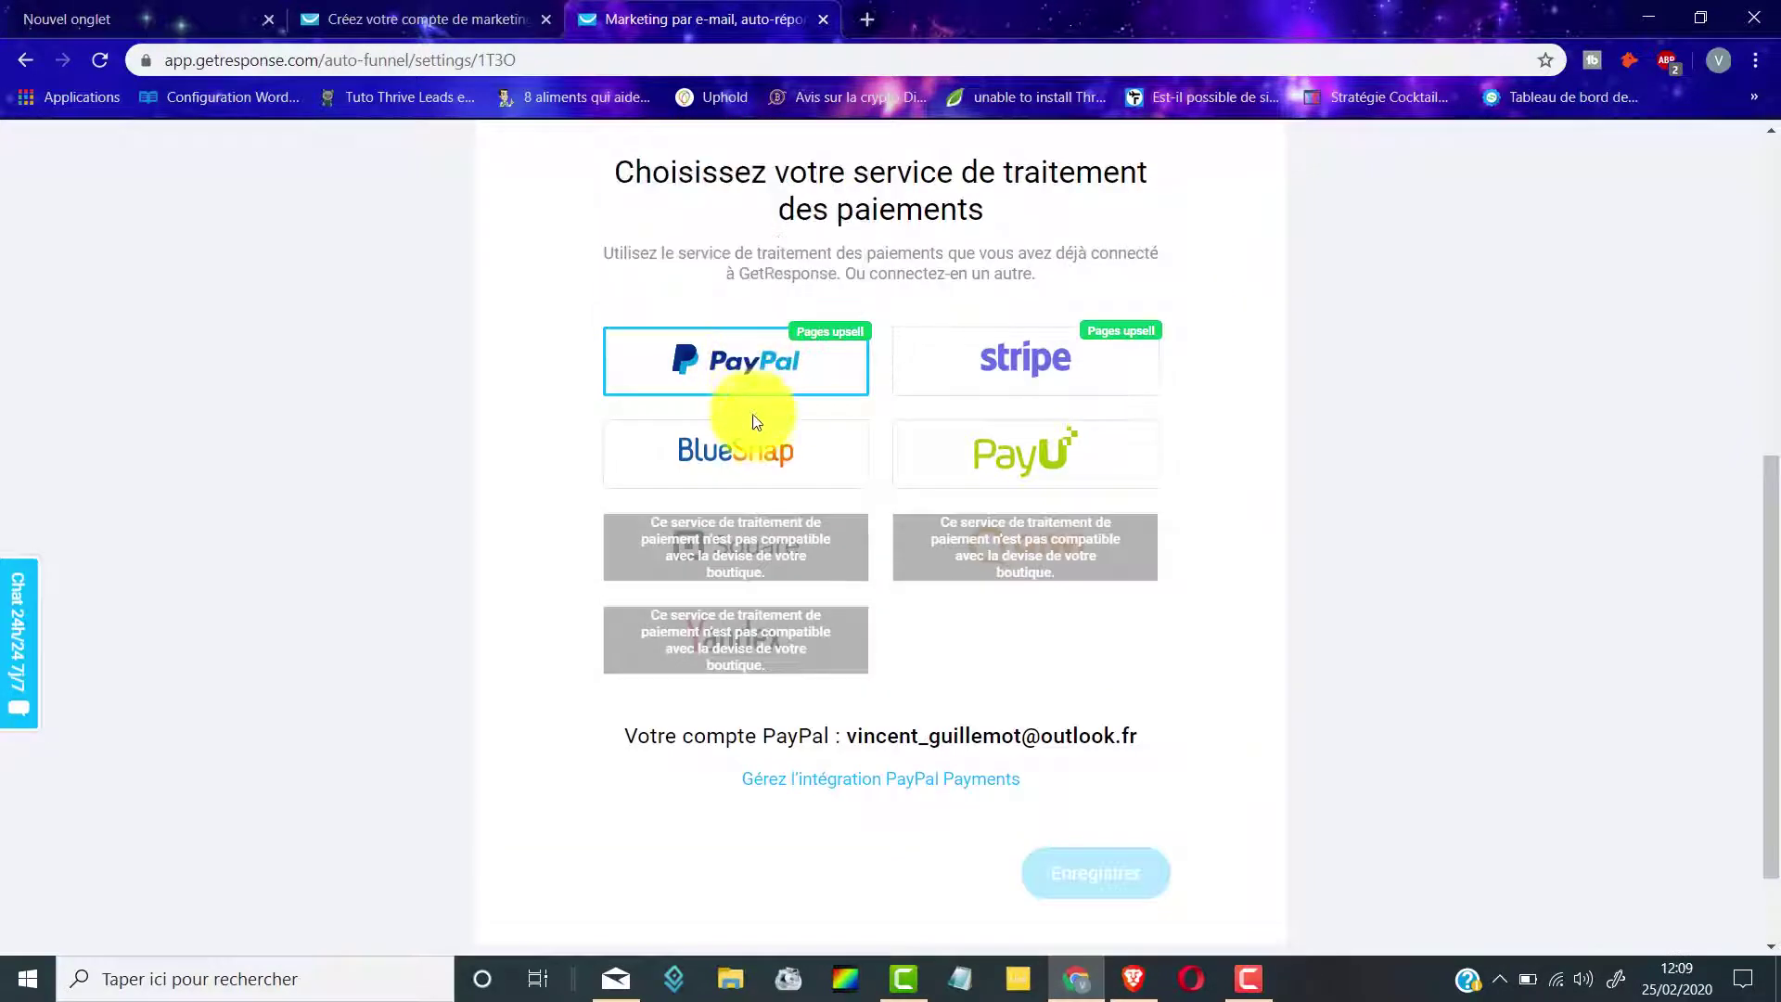
{"action": "scroll", "coordinate": [636, 358], "scroll_direction": "up", "scroll_amount": 3}
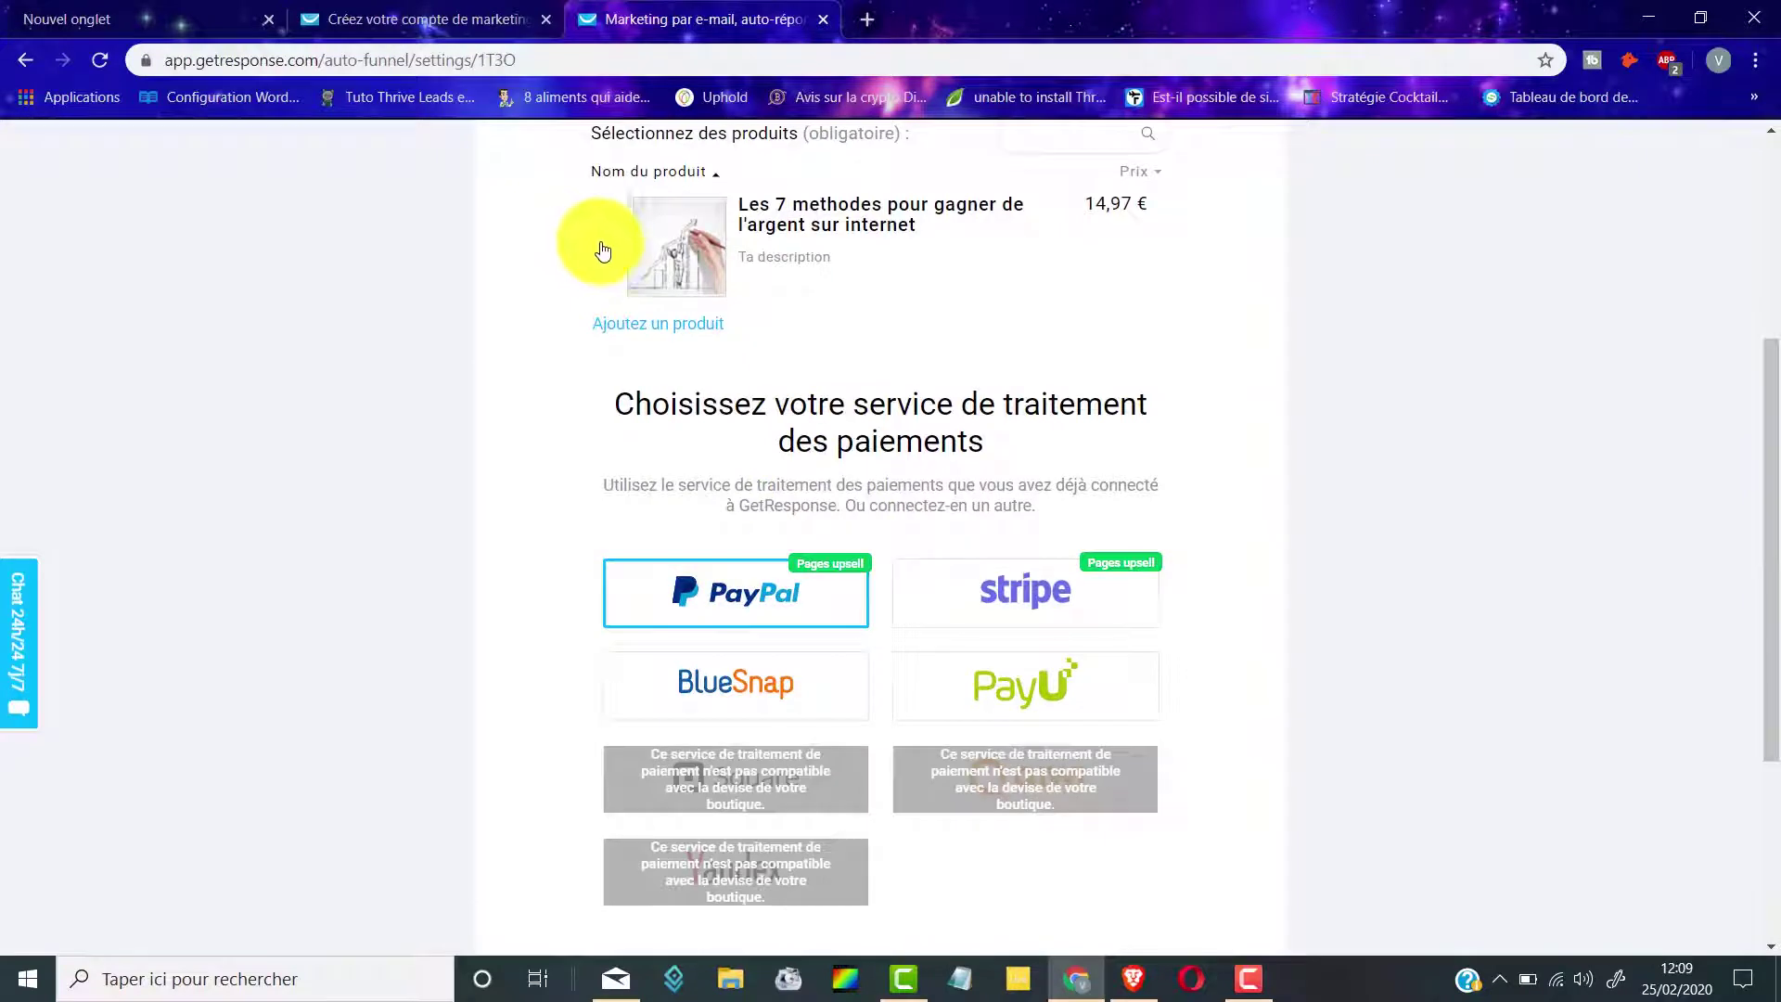
{"action": "scroll", "coordinate": [603, 255], "scroll_direction": "down", "scroll_amount": 4}
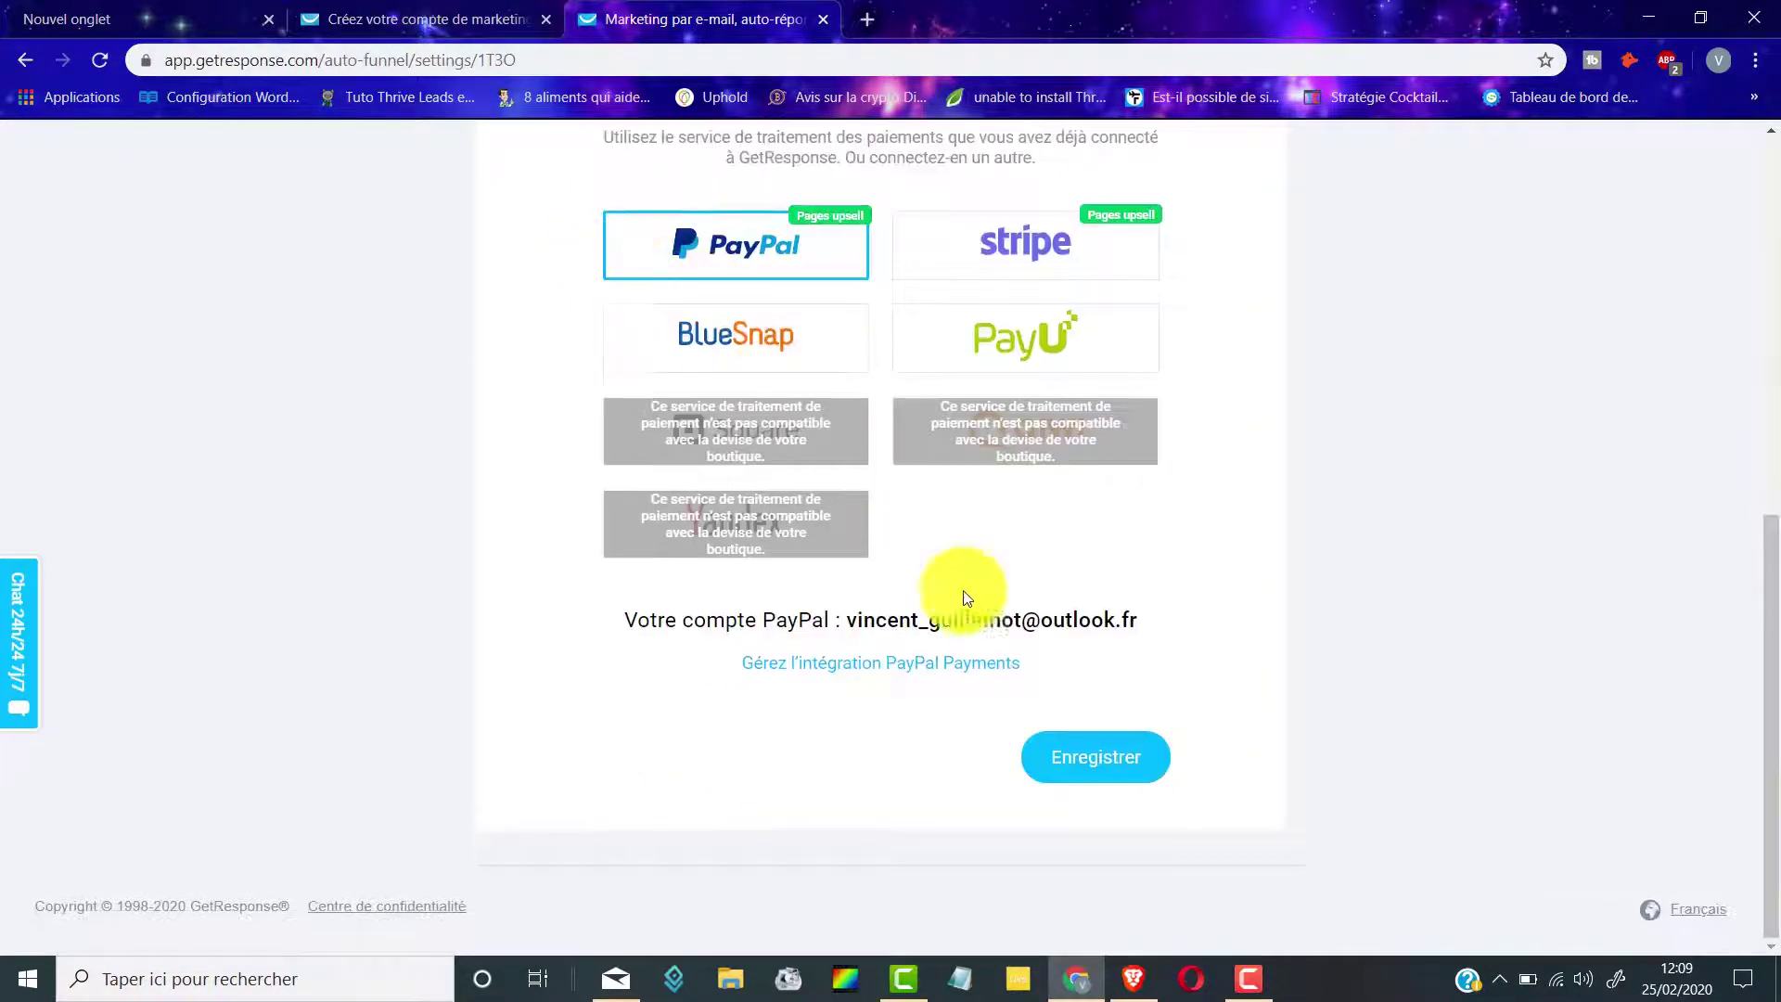
{"action": "left_click", "coordinate": [1076, 764]}
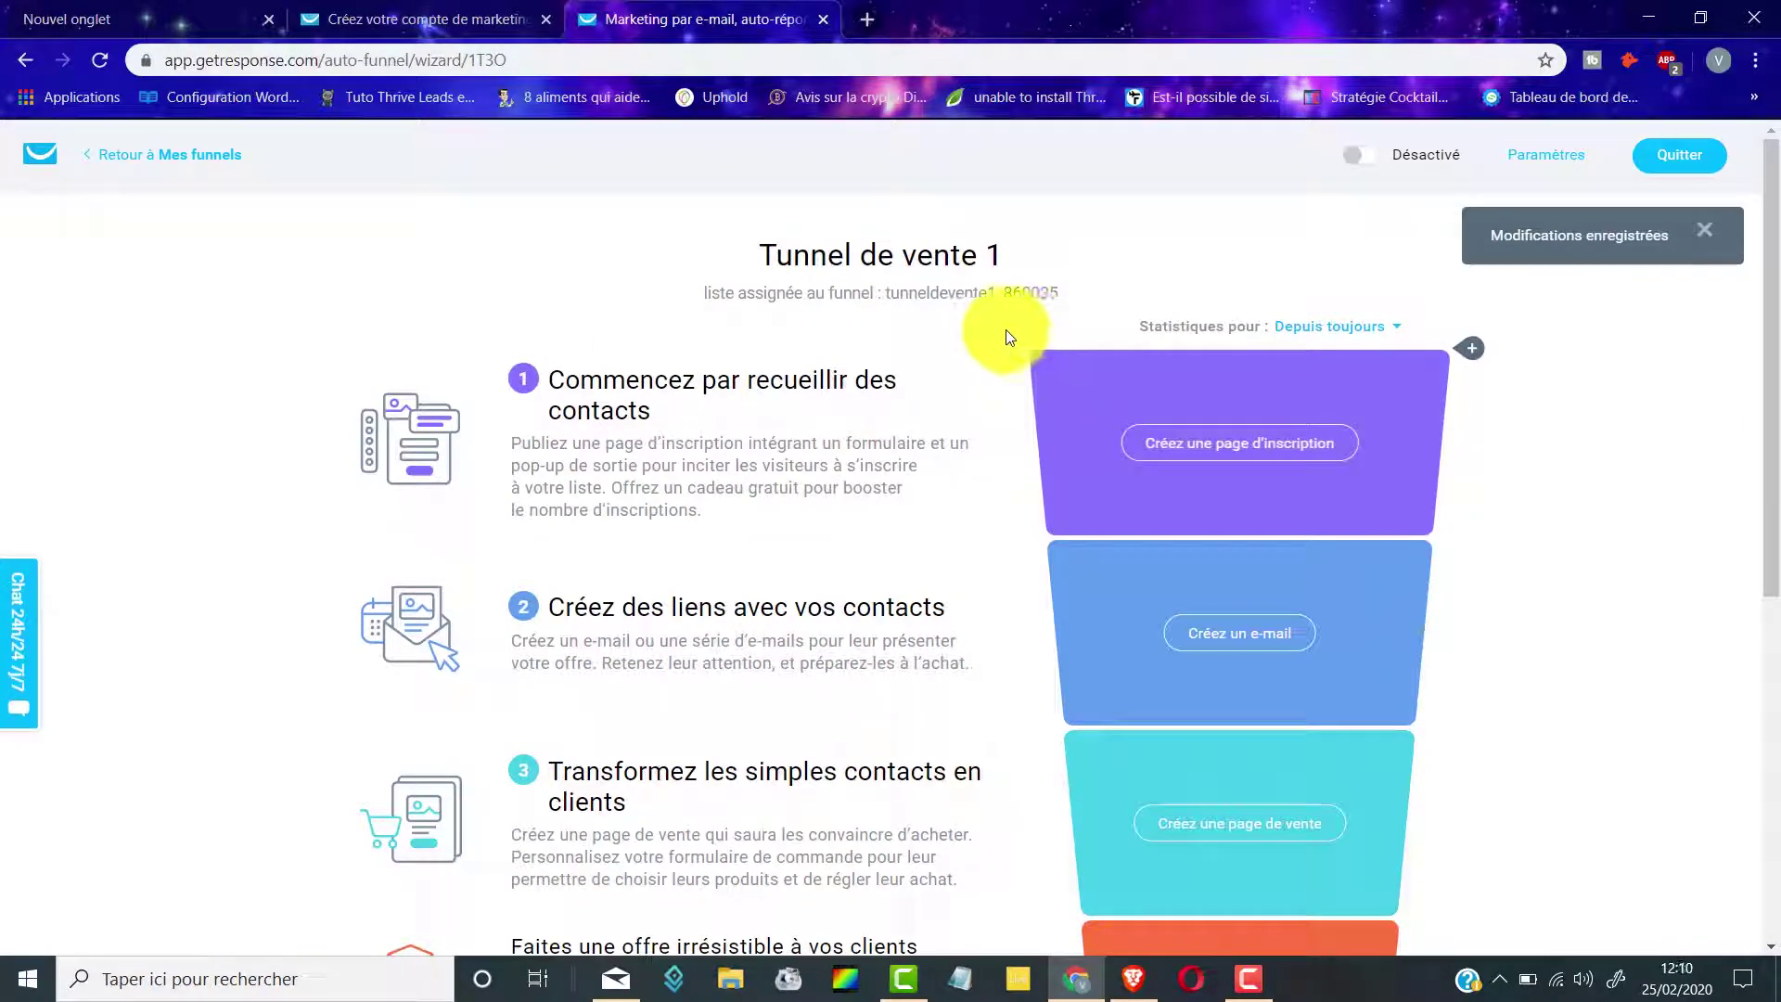
Look over the funnel's stages and start creating the sign-up page for the contact-collection stage
{"action": "scroll", "coordinate": [1028, 324], "scroll_direction": "down", "scroll_amount": 6}
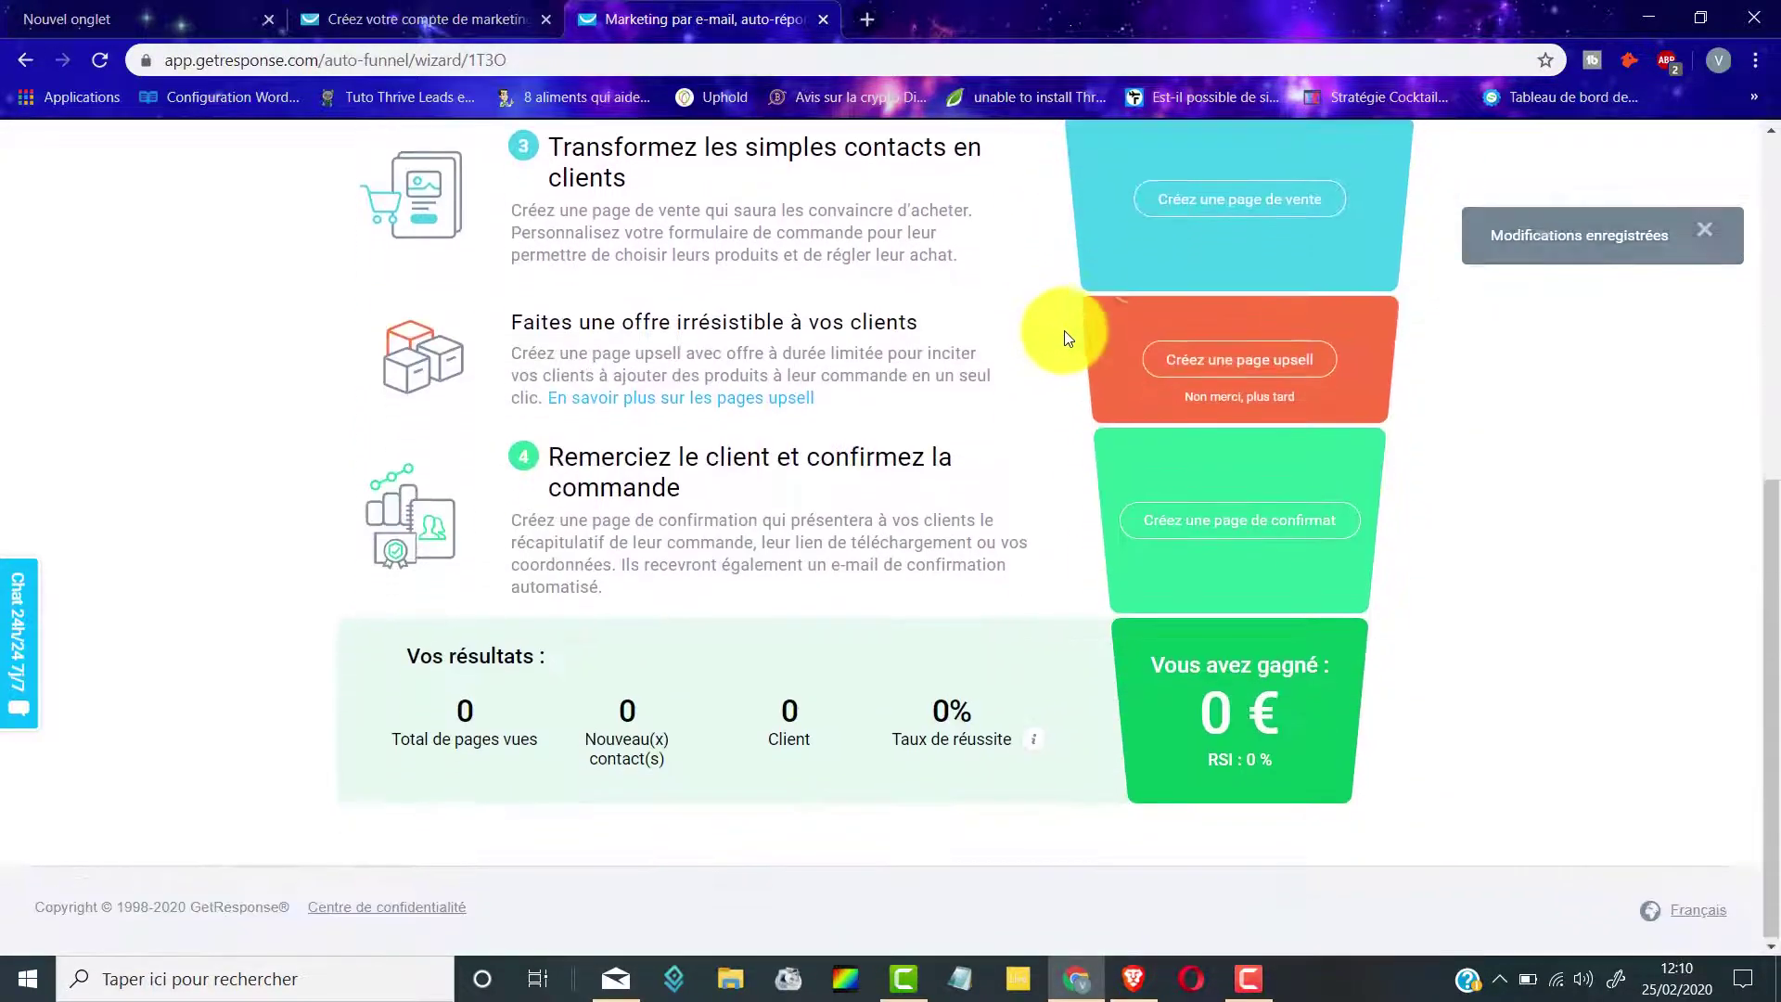
{"action": "scroll", "coordinate": [1081, 553], "scroll_direction": "up", "scroll_amount": 5}
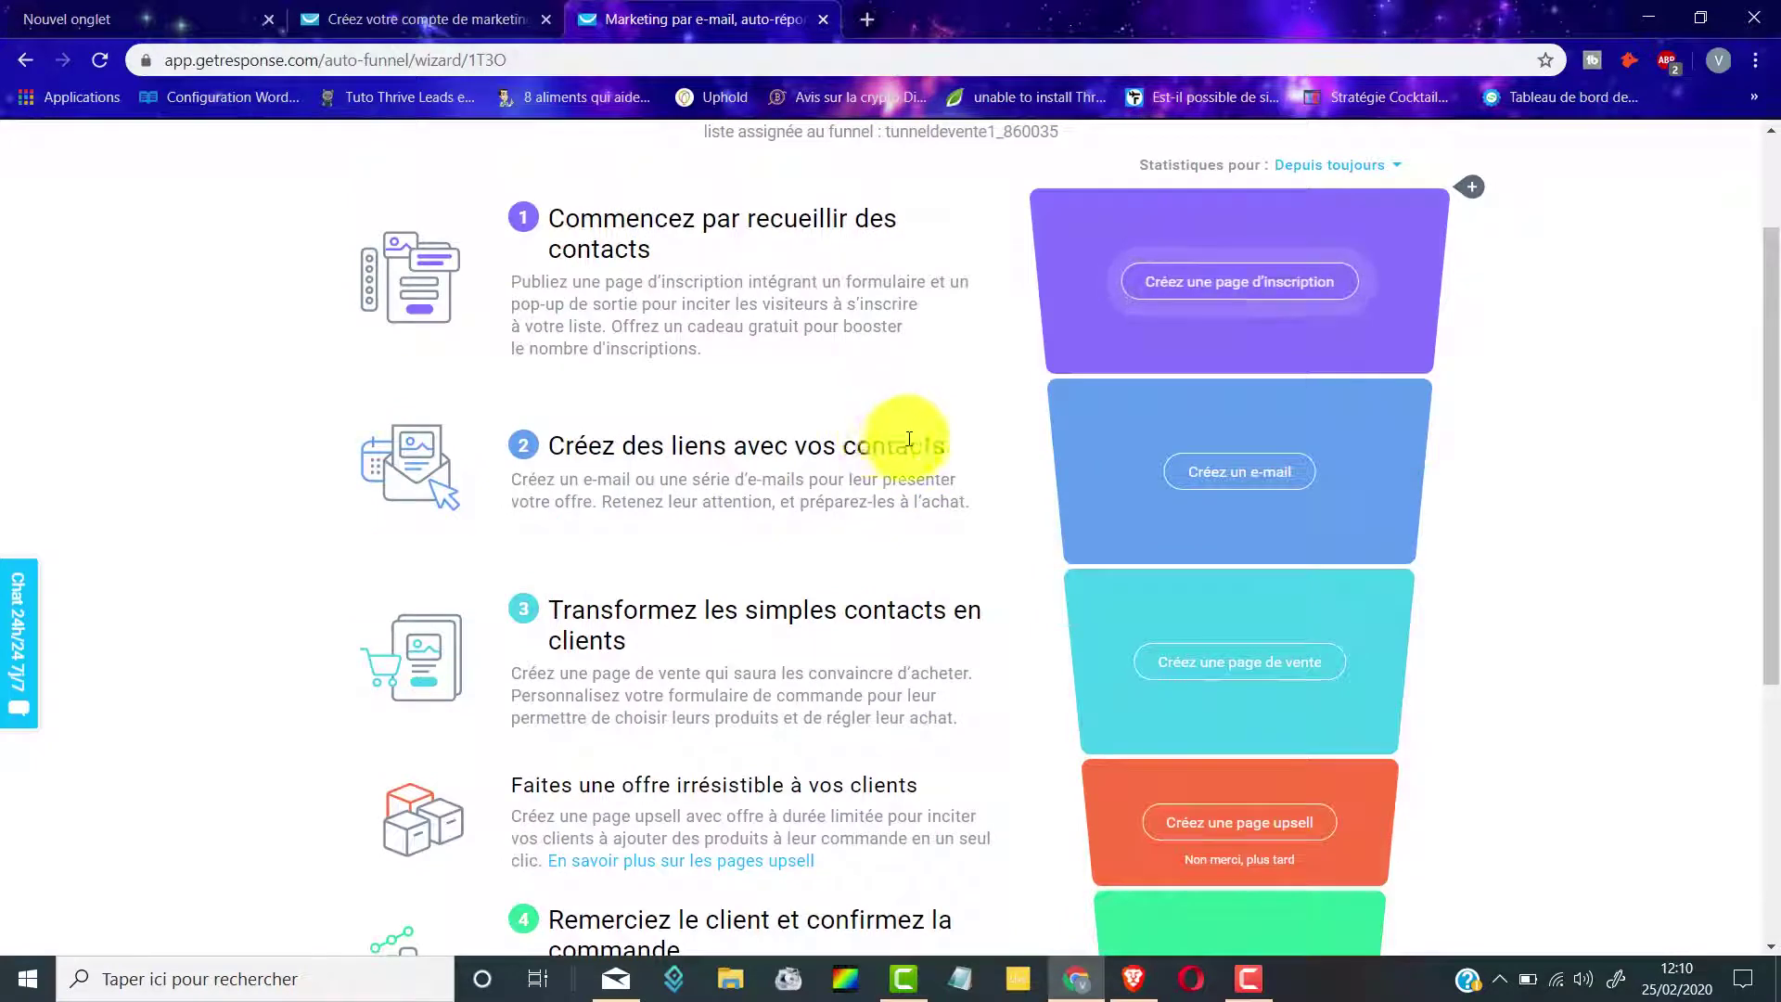
{"action": "scroll", "coordinate": [890, 432], "scroll_direction": "up", "scroll_amount": 1}
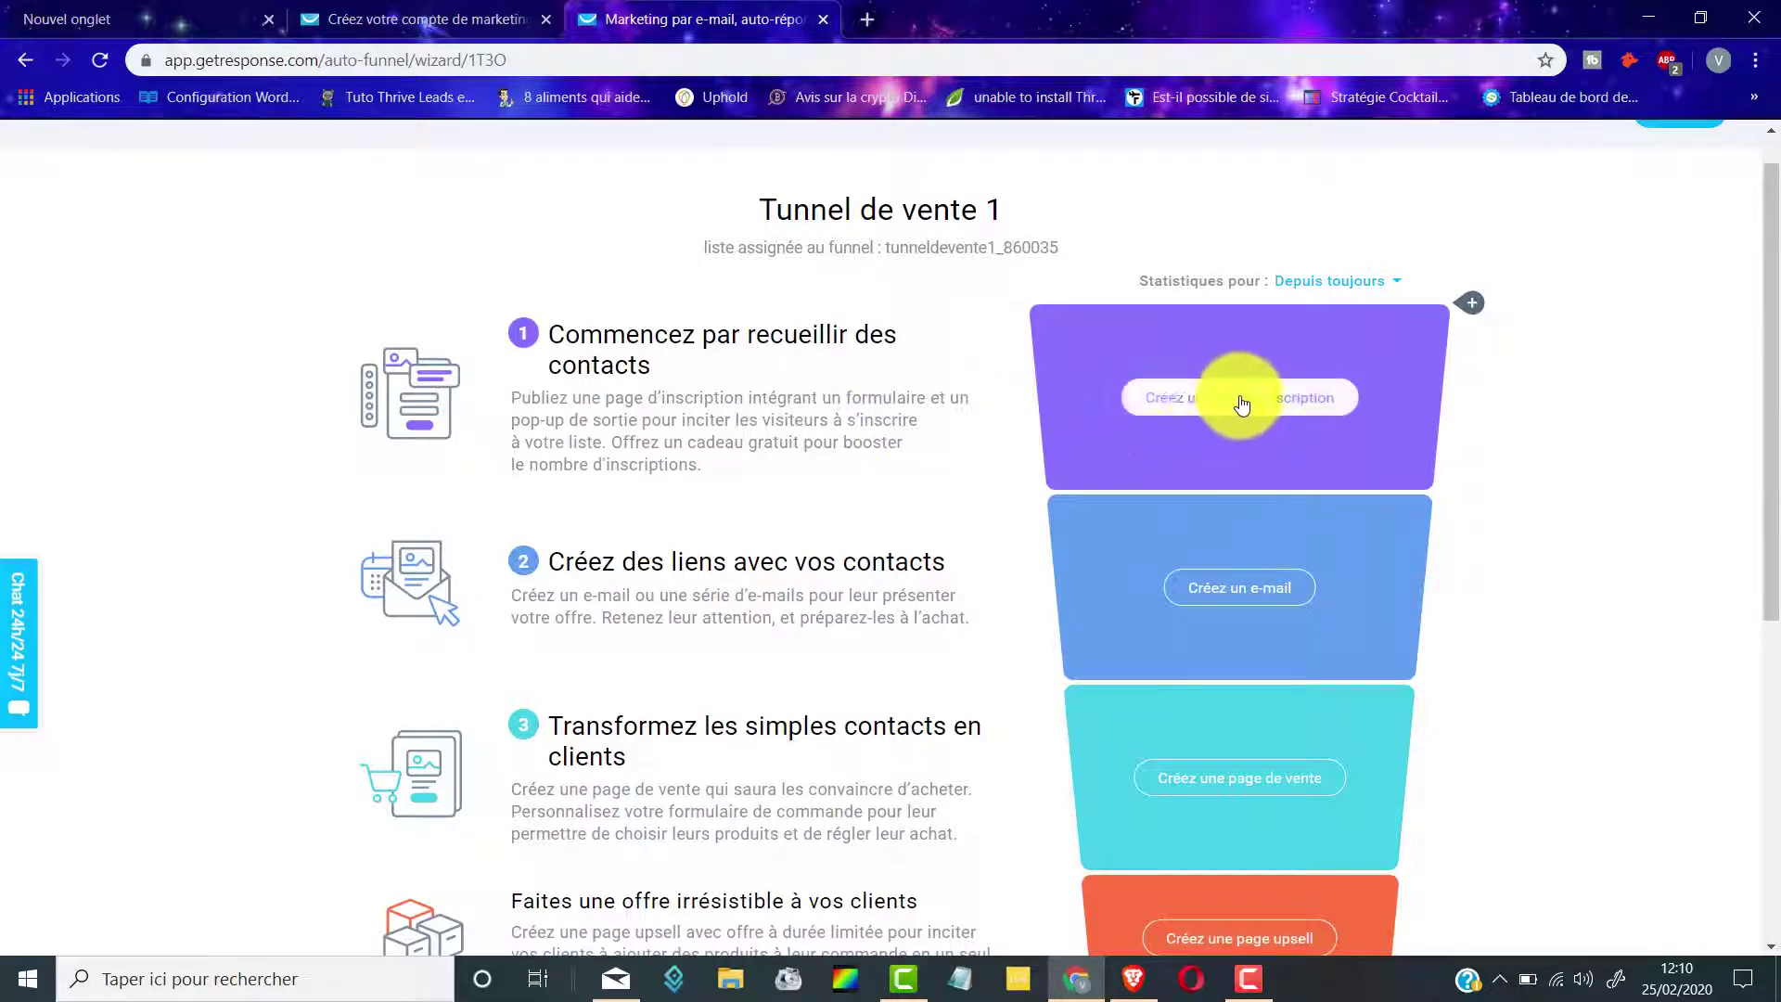
{"action": "left_click", "coordinate": [1165, 397]}
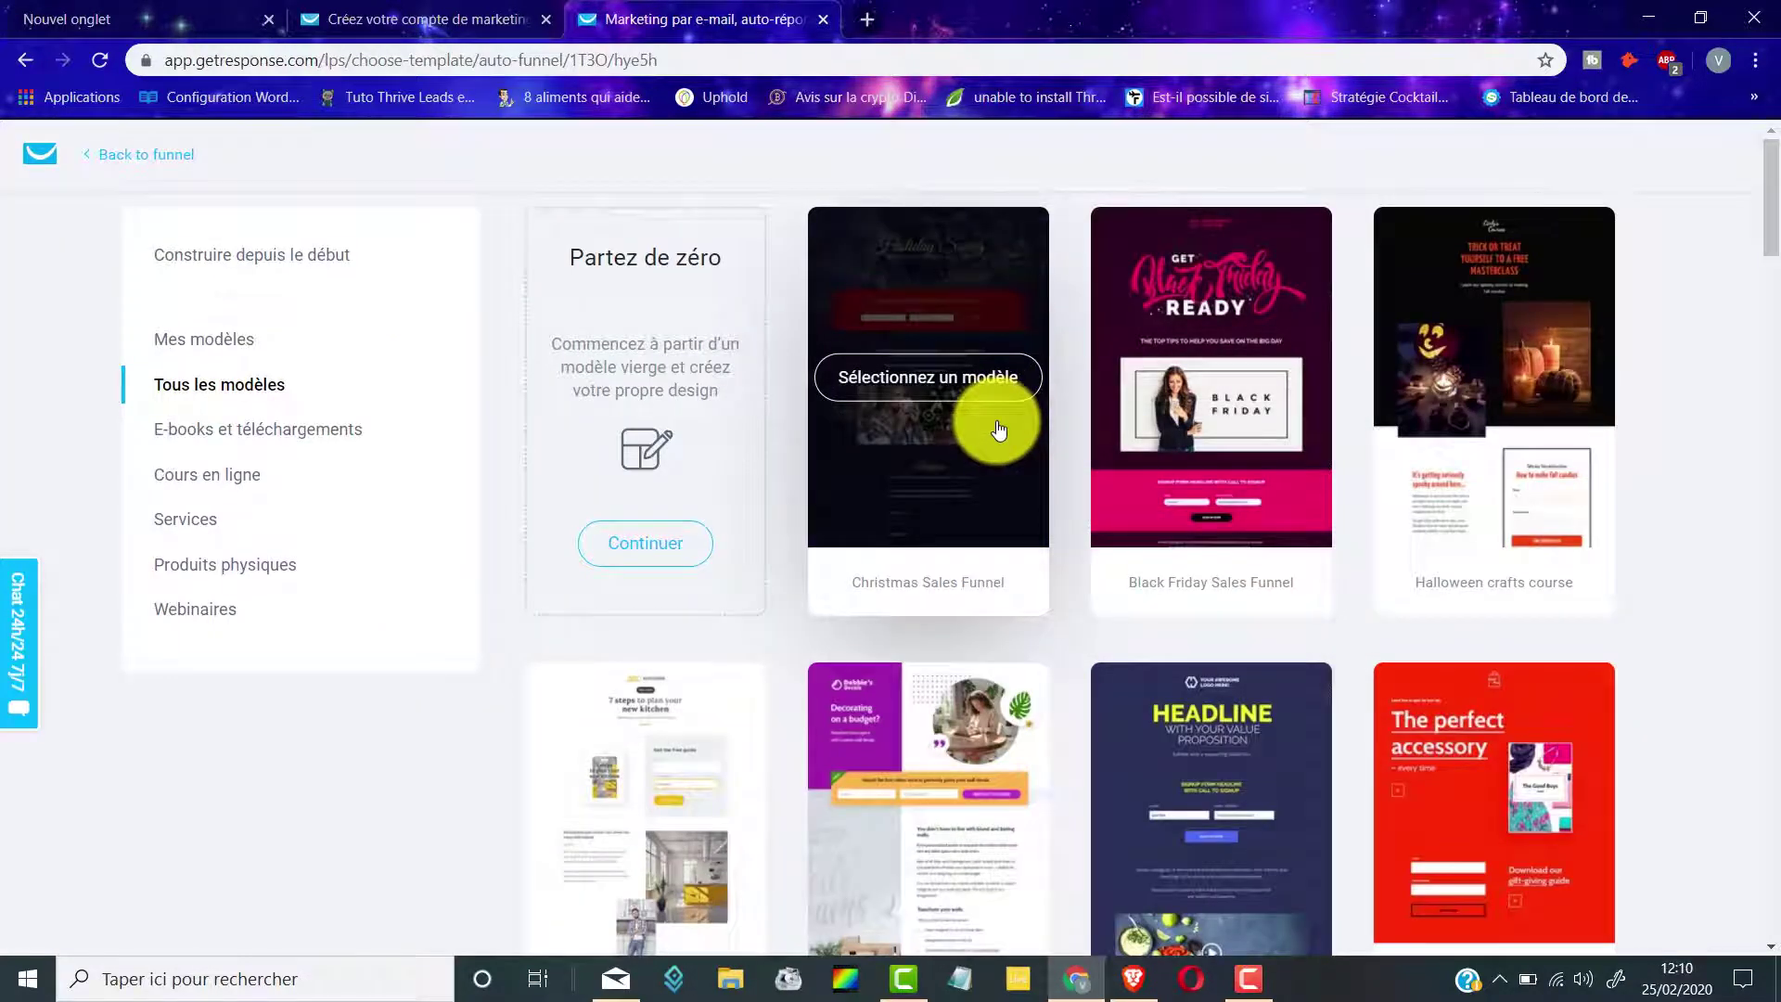
Create the sign-up page from the "Marketing foundations" template under the name "page de capture"
{"action": "scroll", "coordinate": [998, 430], "scroll_direction": "down", "scroll_amount": 8}
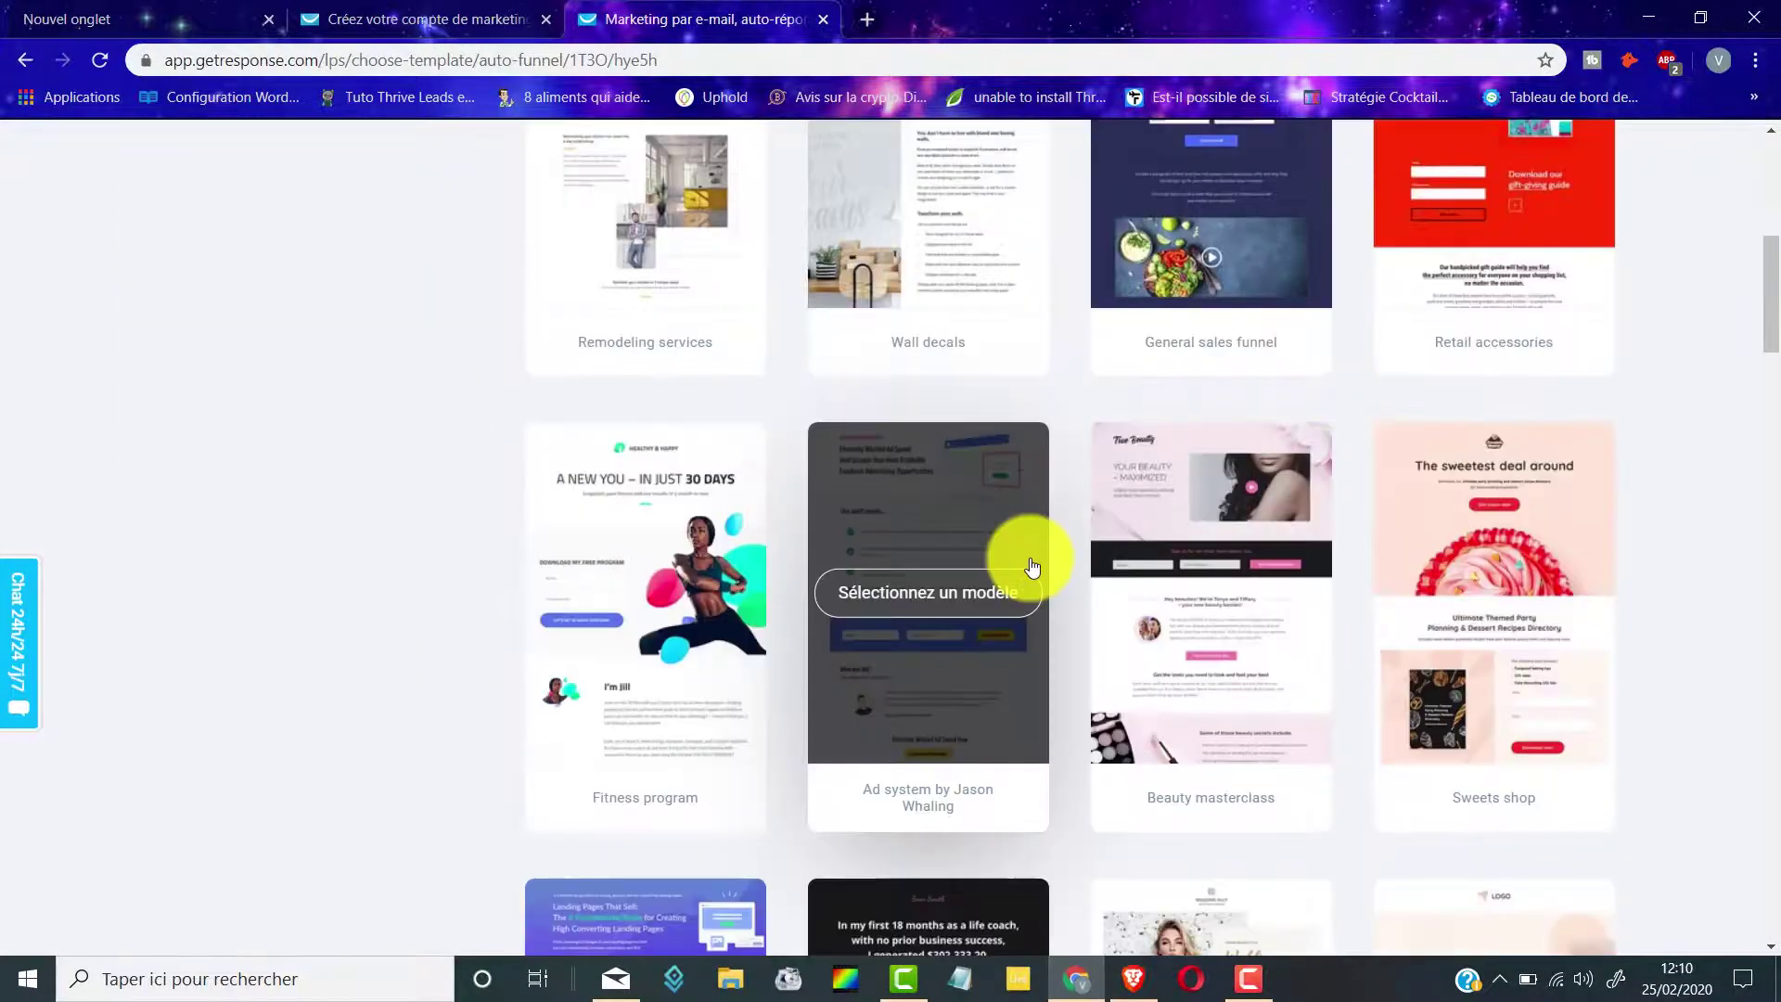
{"action": "scroll", "coordinate": [1032, 564], "scroll_direction": "down", "scroll_amount": 10}
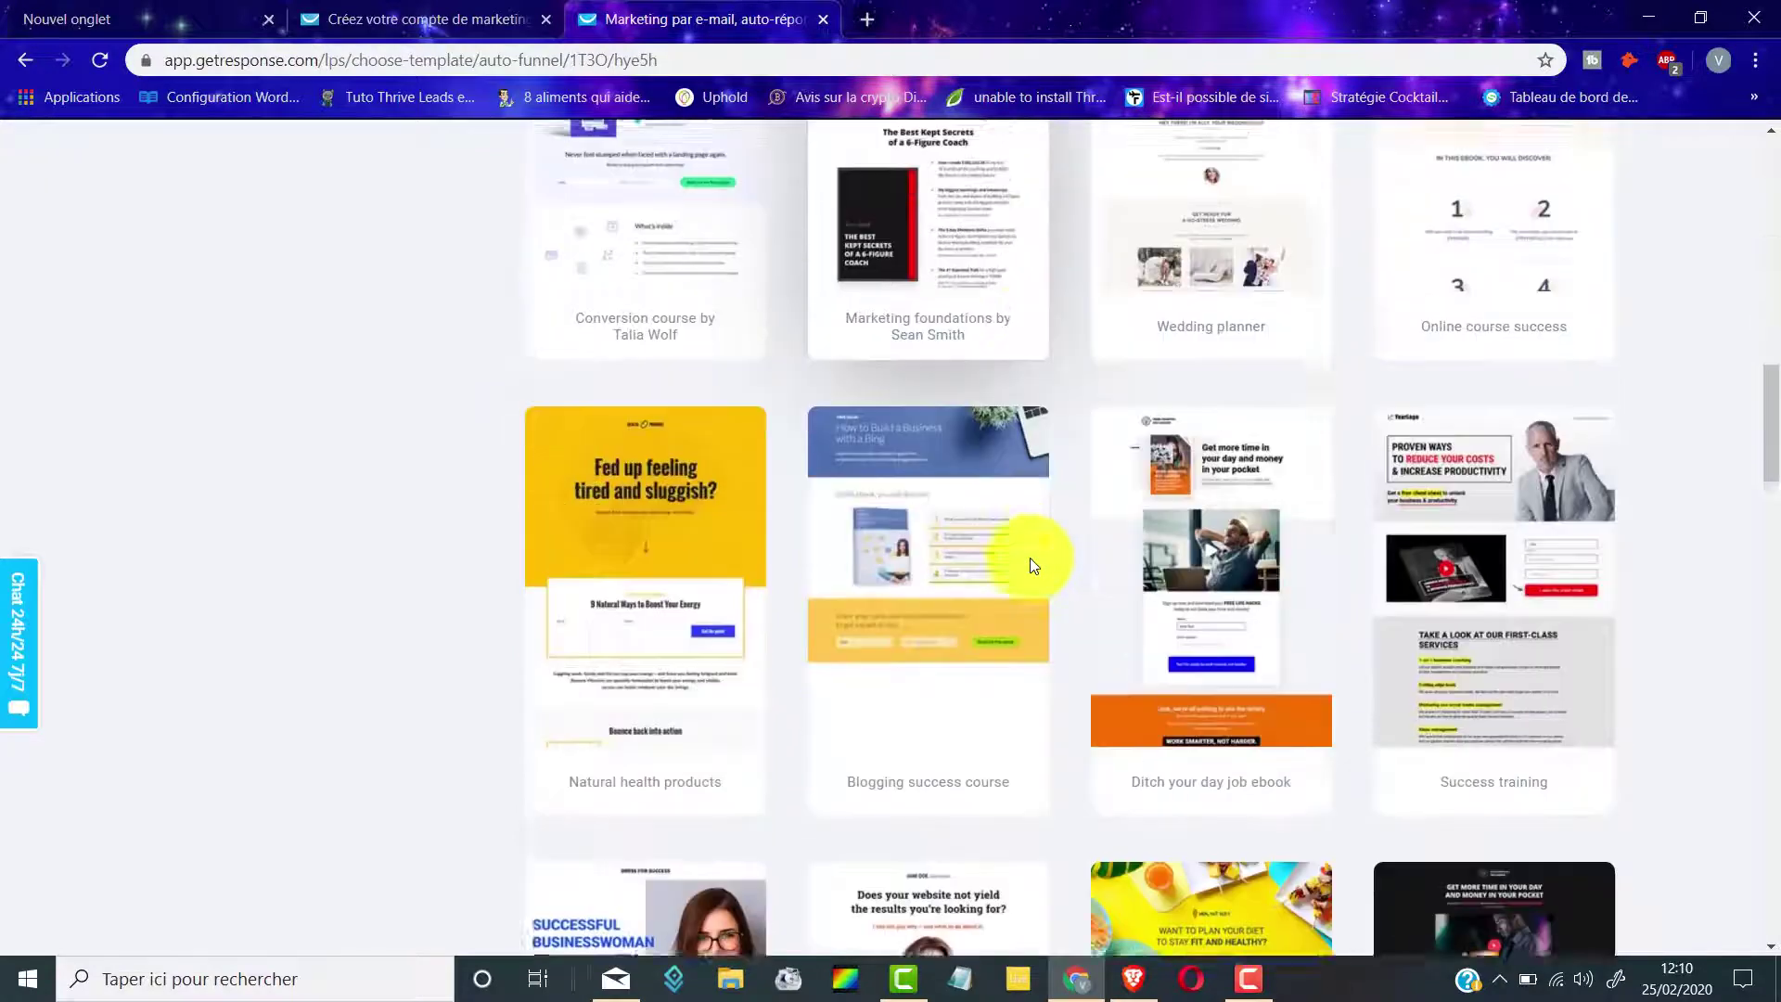
{"action": "scroll", "coordinate": [1027, 561], "scroll_direction": "up", "scroll_amount": 4}
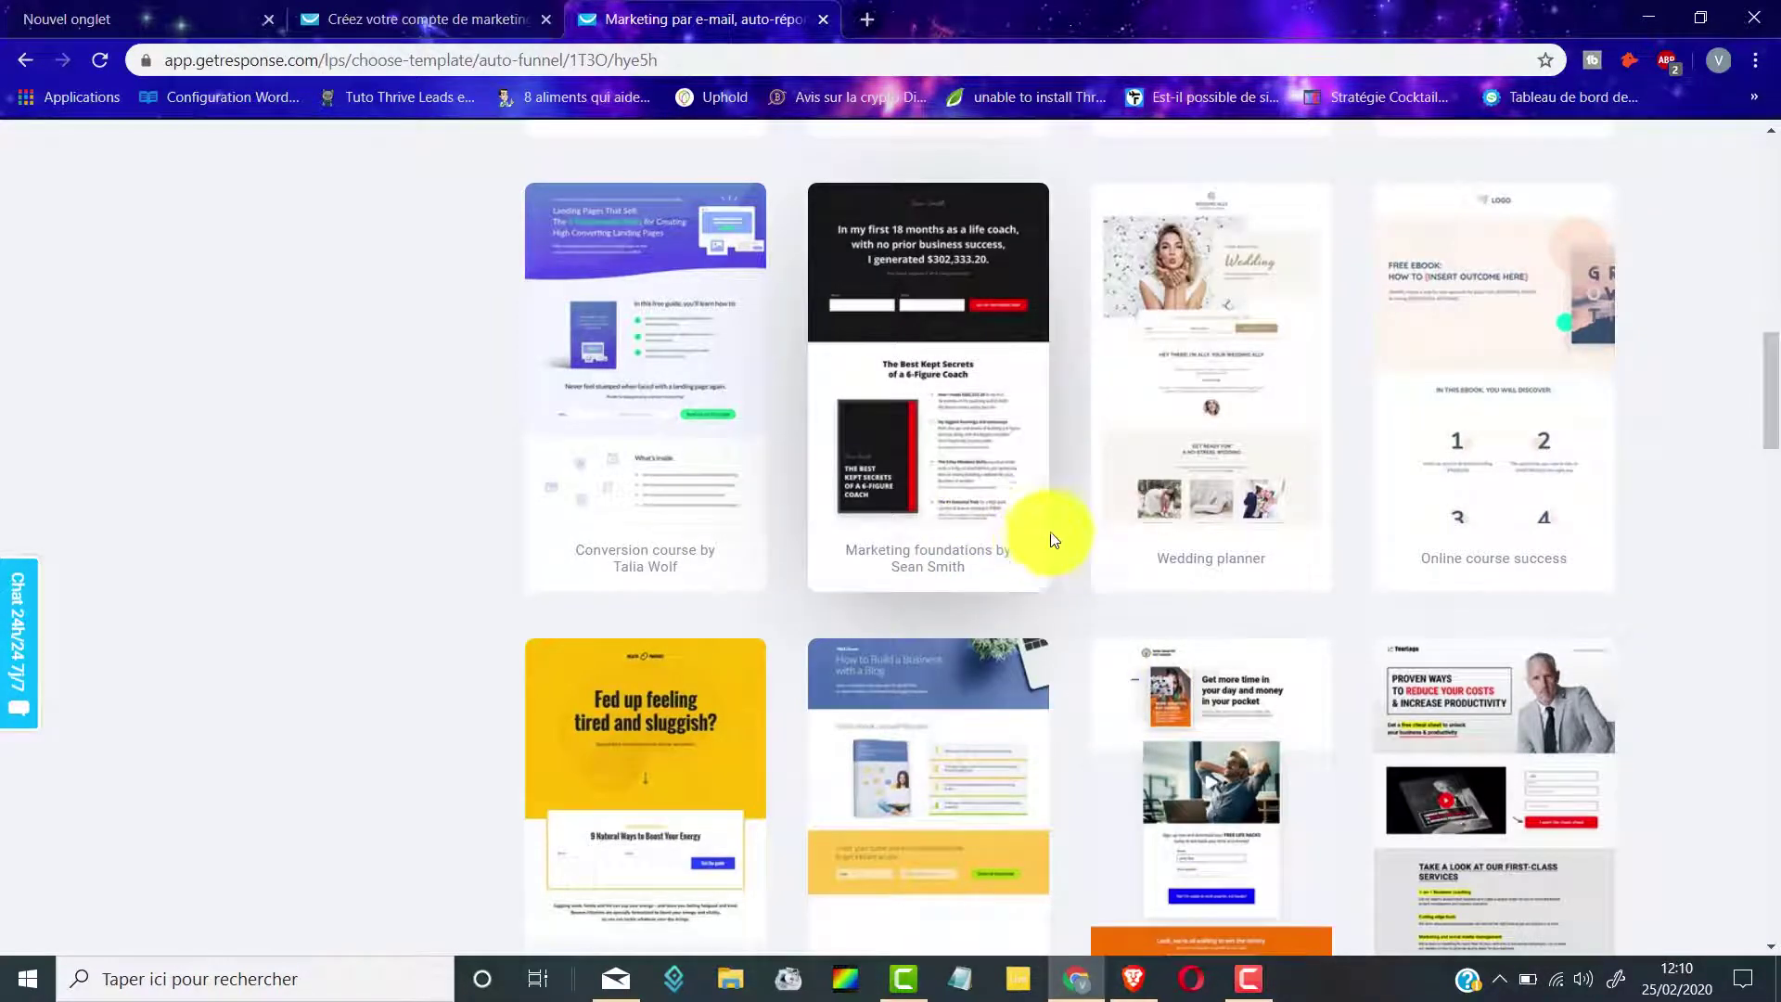
{"action": "scroll", "coordinate": [1044, 538], "scroll_direction": "down", "scroll_amount": 3}
{"action": "scroll", "coordinate": [1081, 586], "scroll_direction": "up", "scroll_amount": 3}
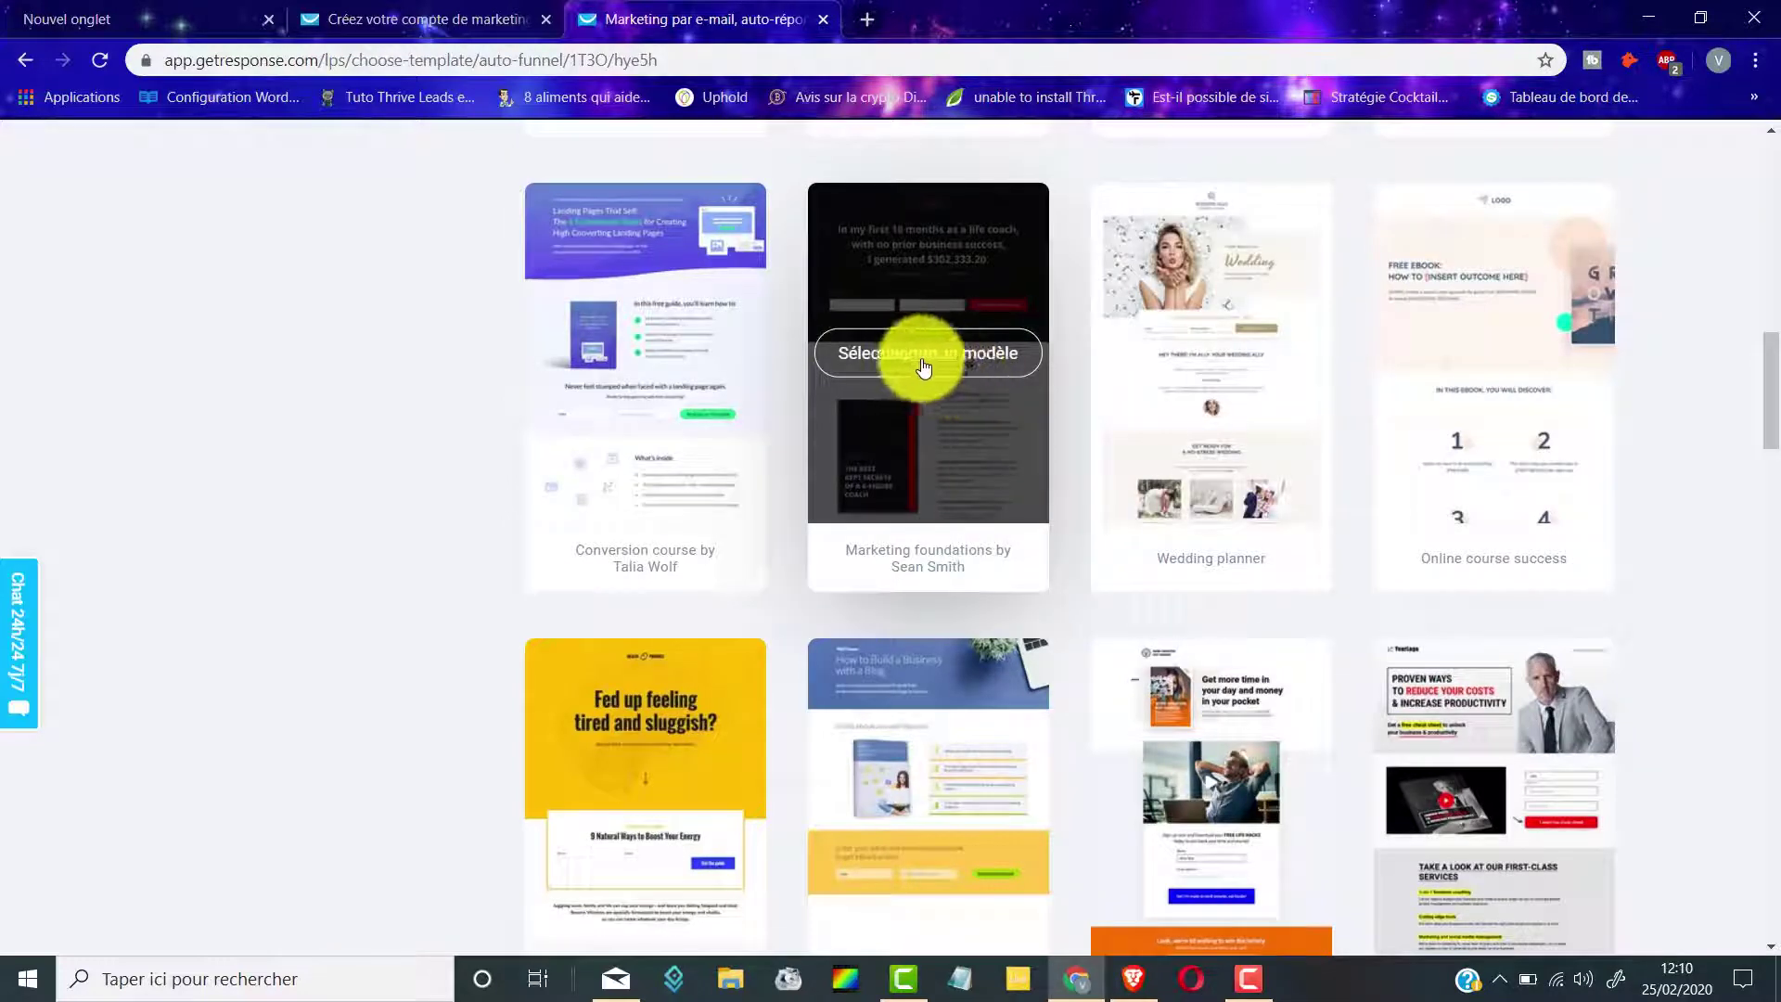
{"action": "left_click", "coordinate": [948, 364]}
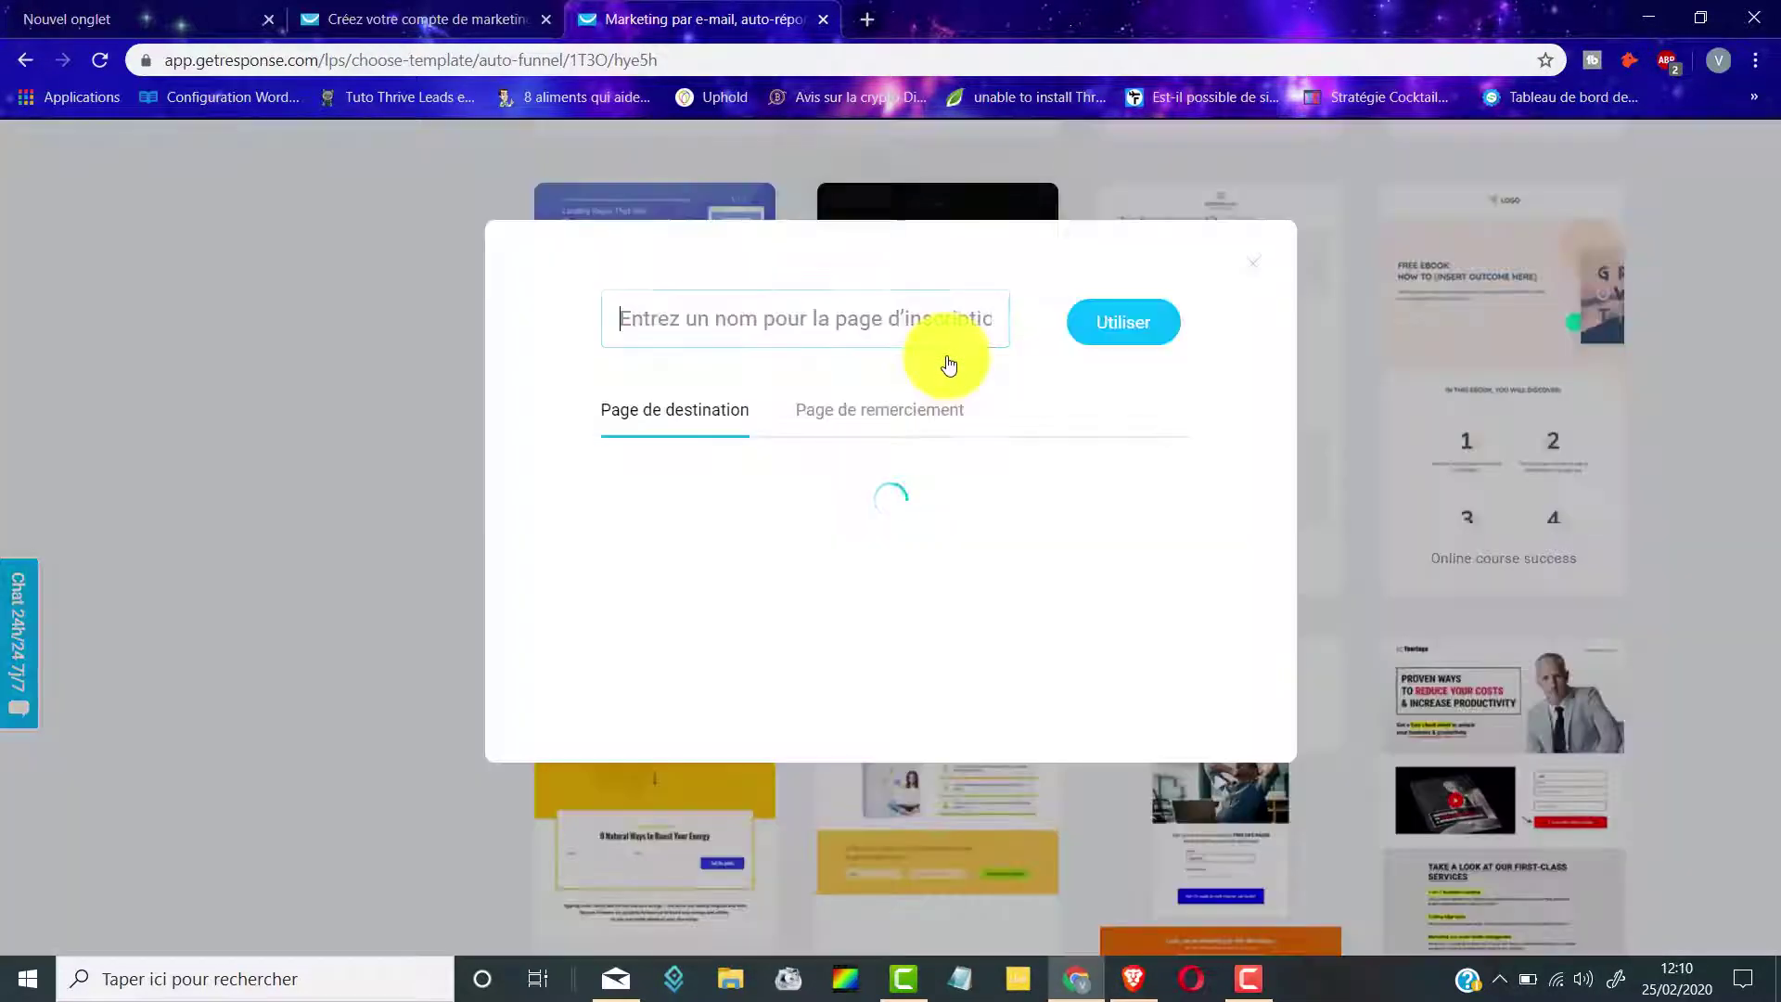
{"action": "type", "text": "page de capture"}
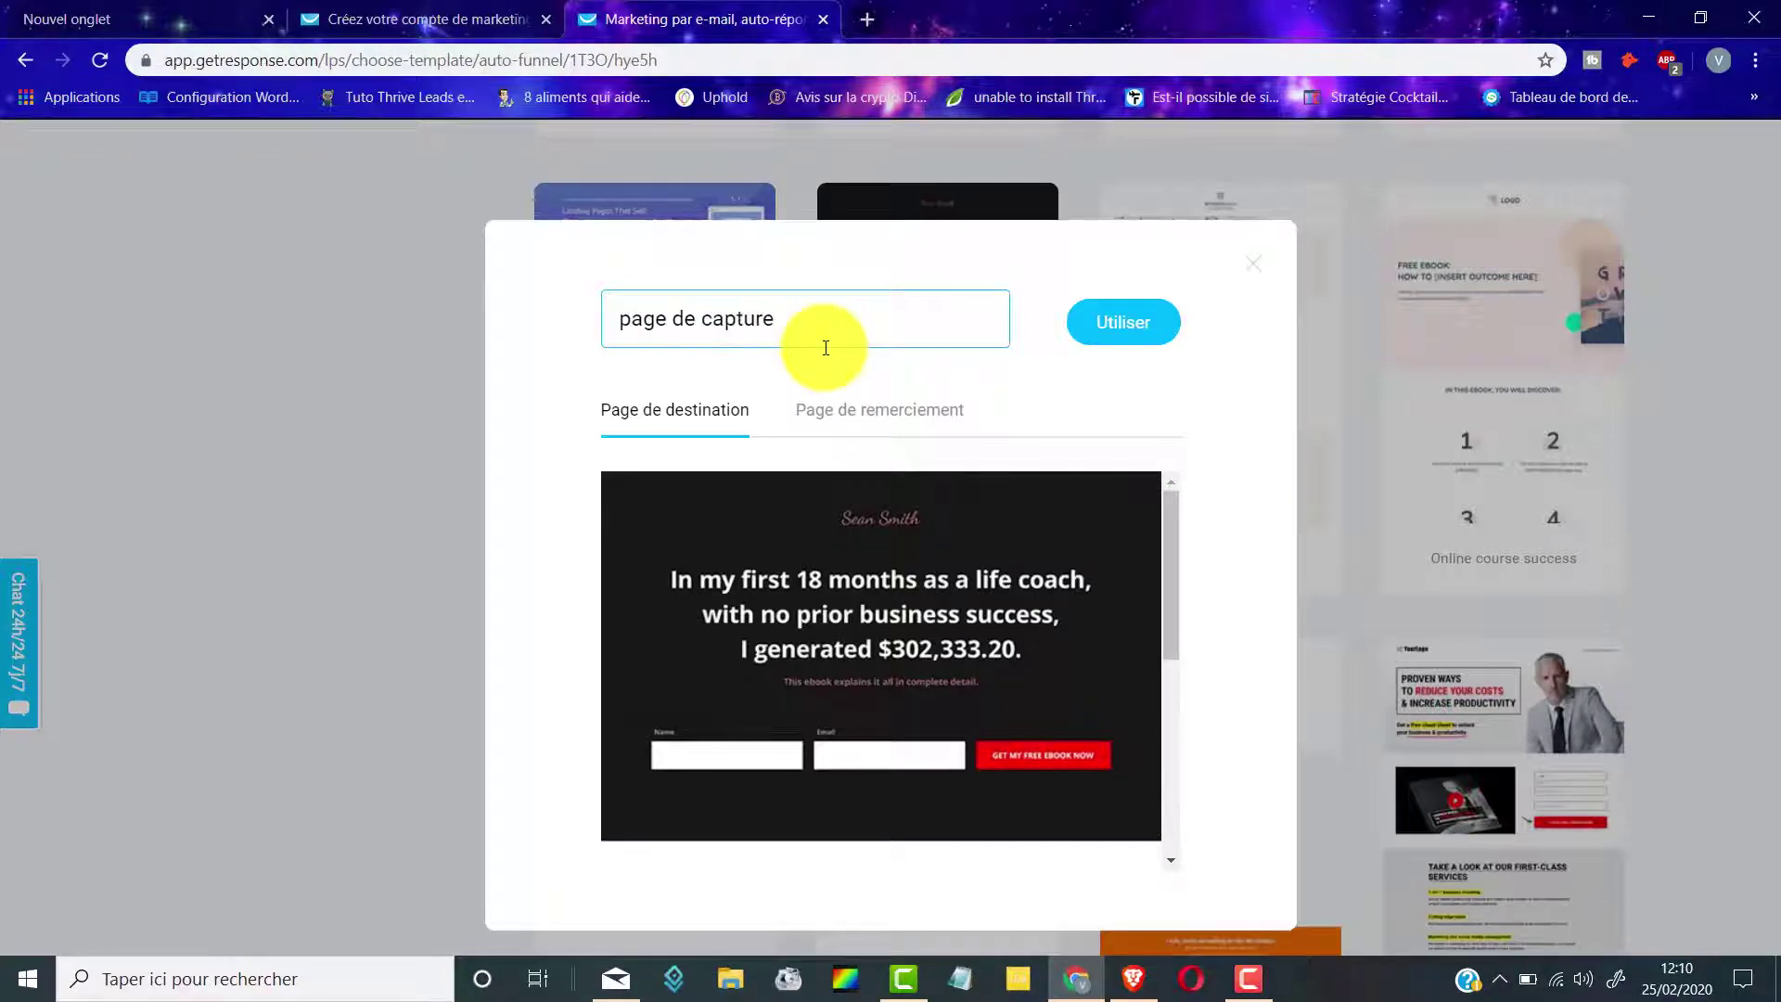
{"action": "left_click", "coordinate": [1123, 325]}
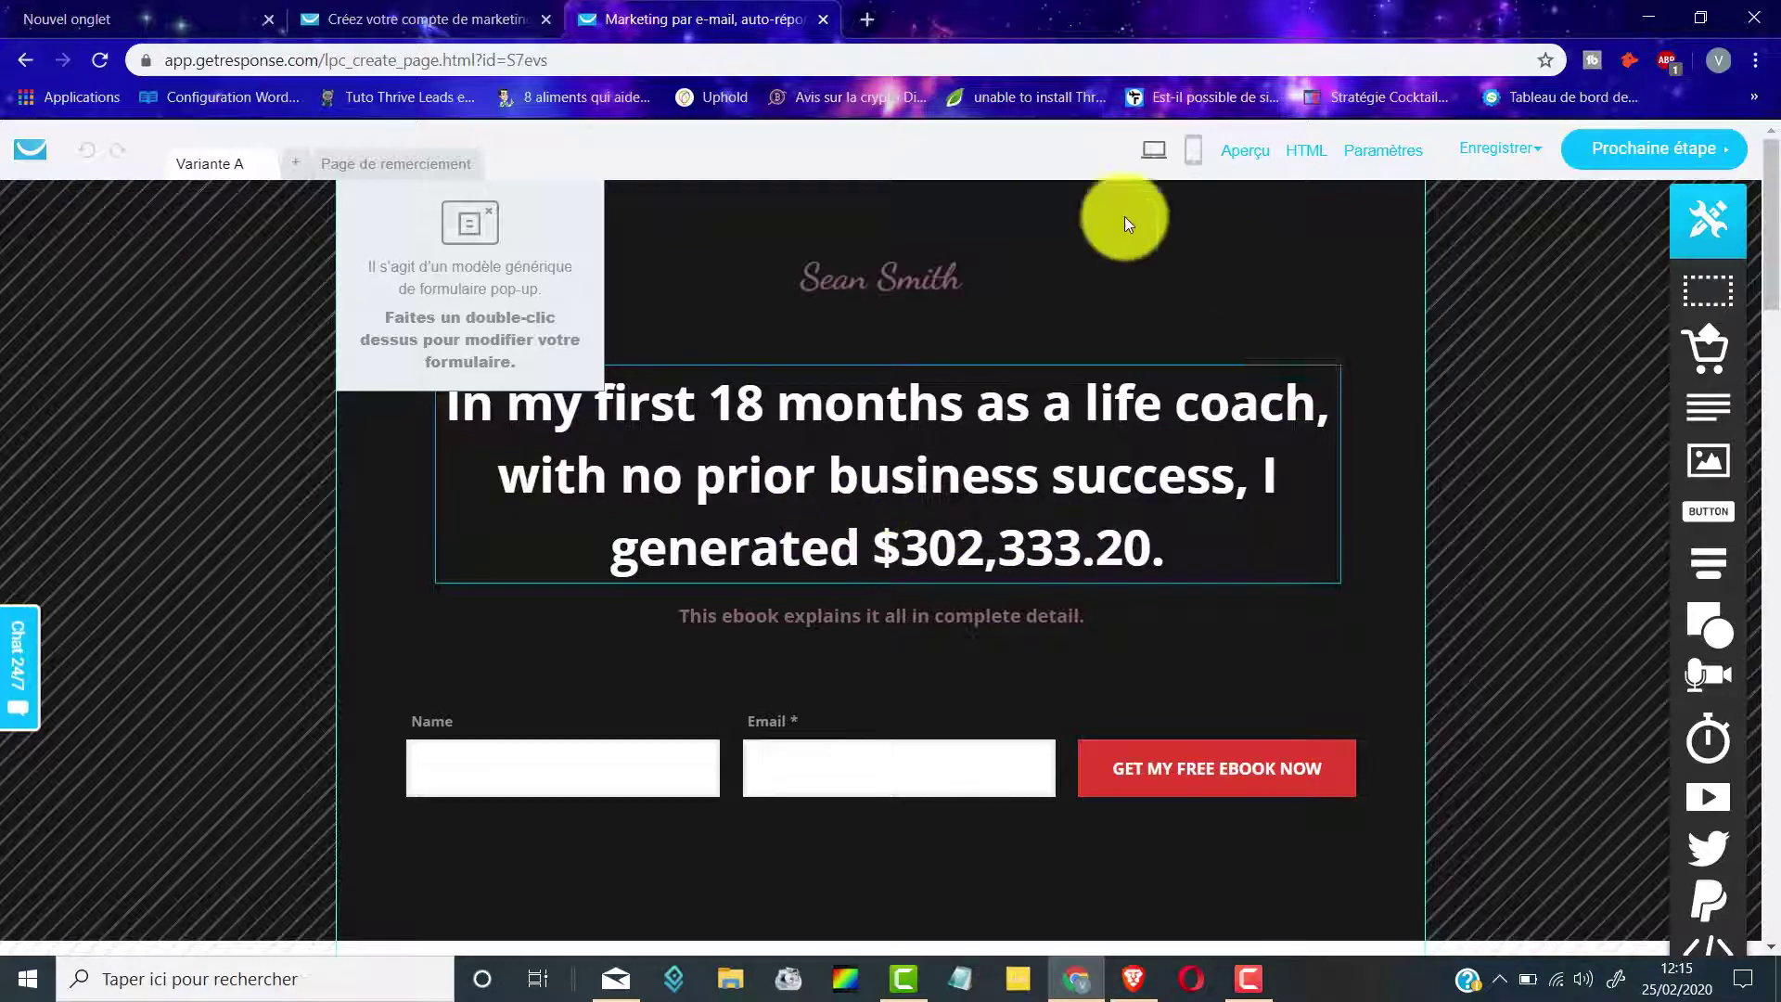
Replace the sign-up page's main headline with "Mon texte"
{"action": "left_click", "coordinate": [783, 425]}
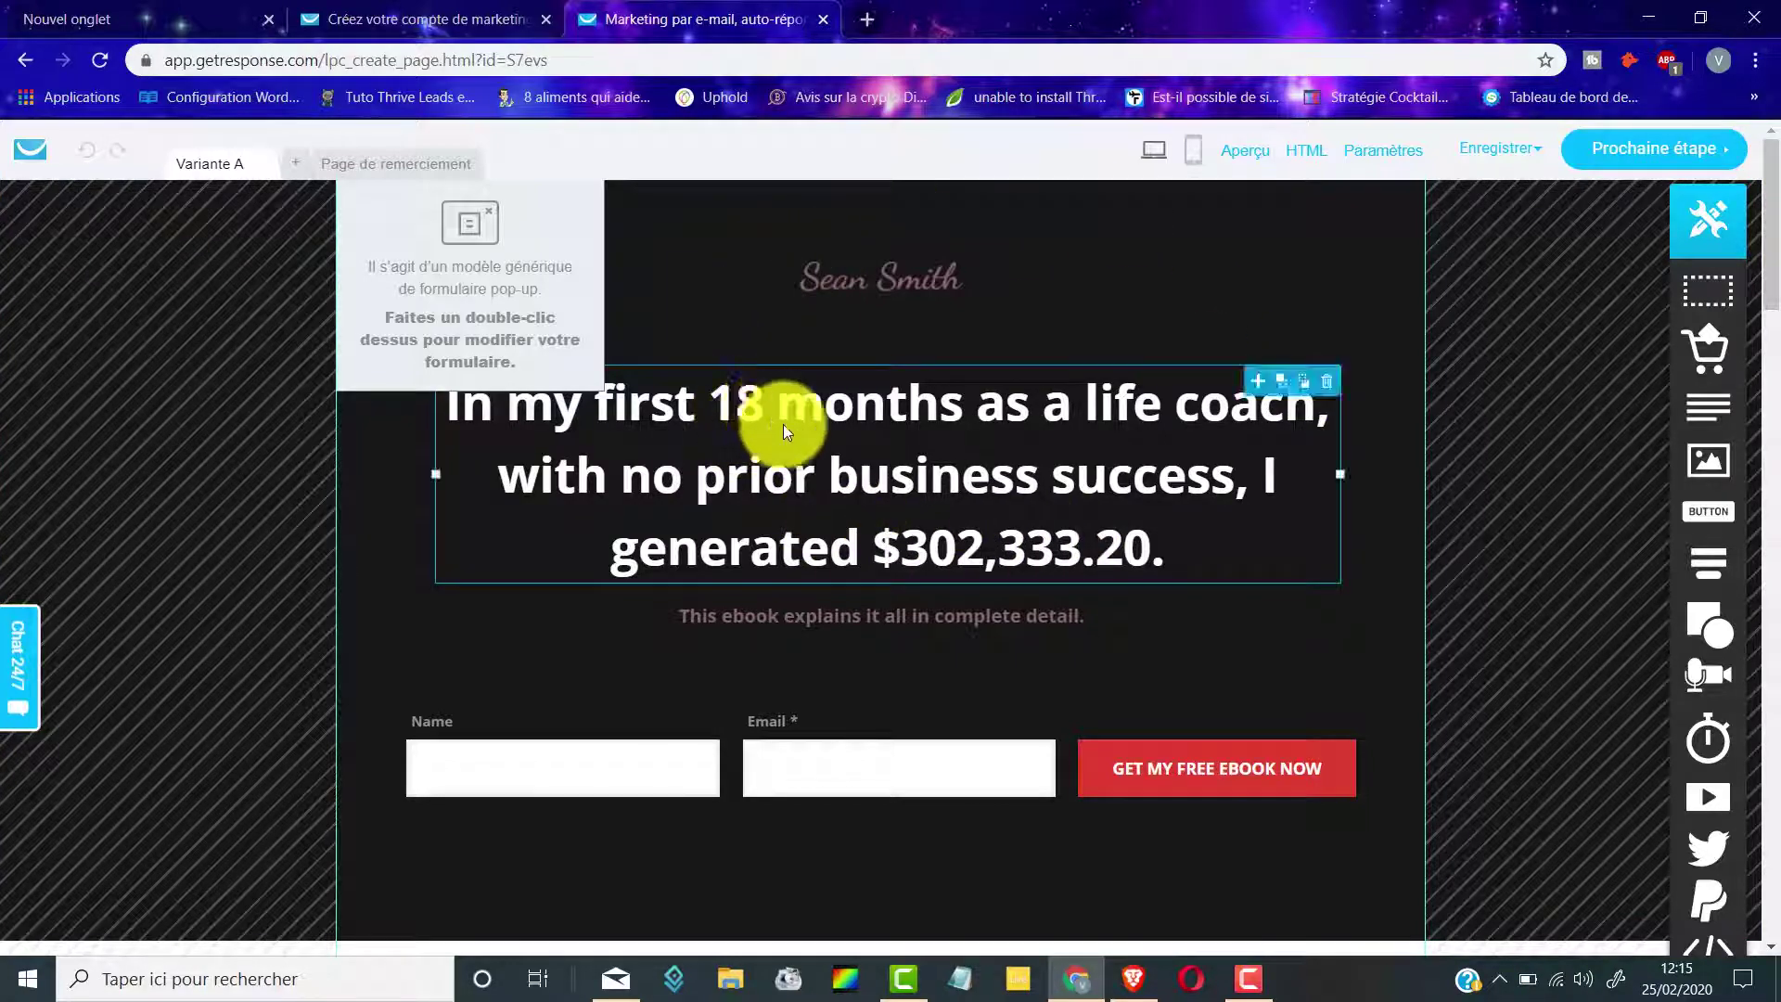
{"action": "double_click", "coordinate": [783, 424]}
{"action": "type", "text": "Mo"}
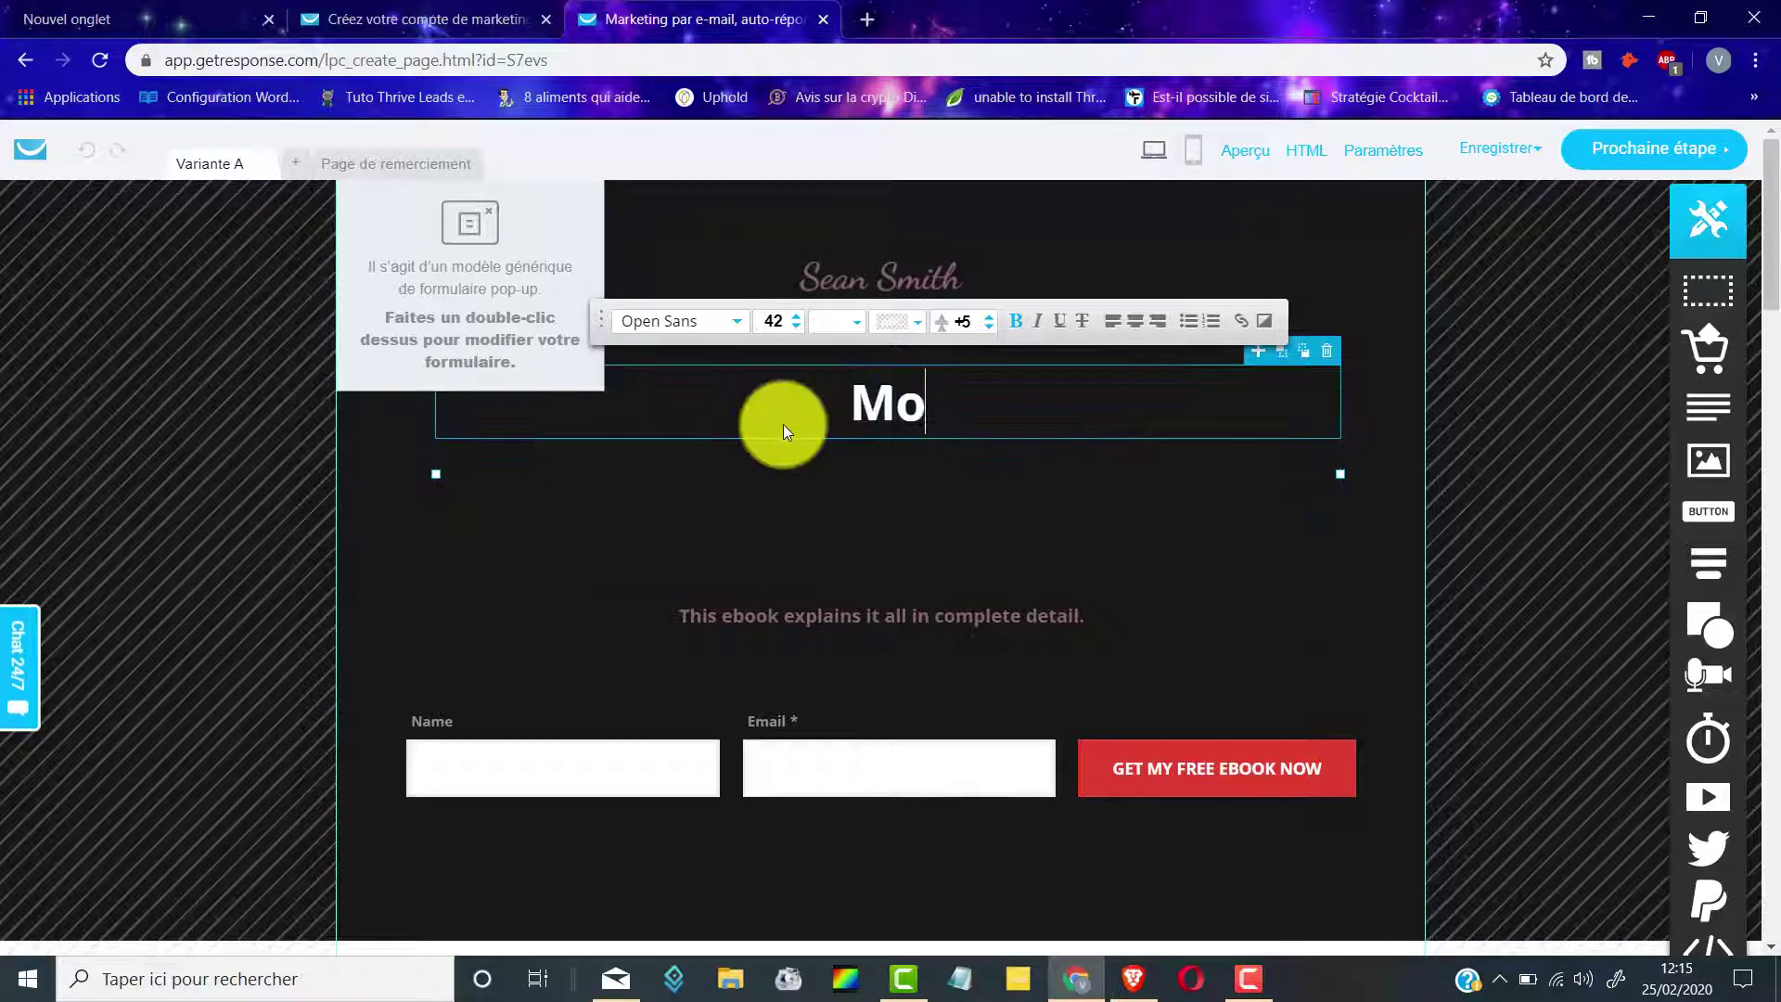
{"action": "type", "text": "n texte"}
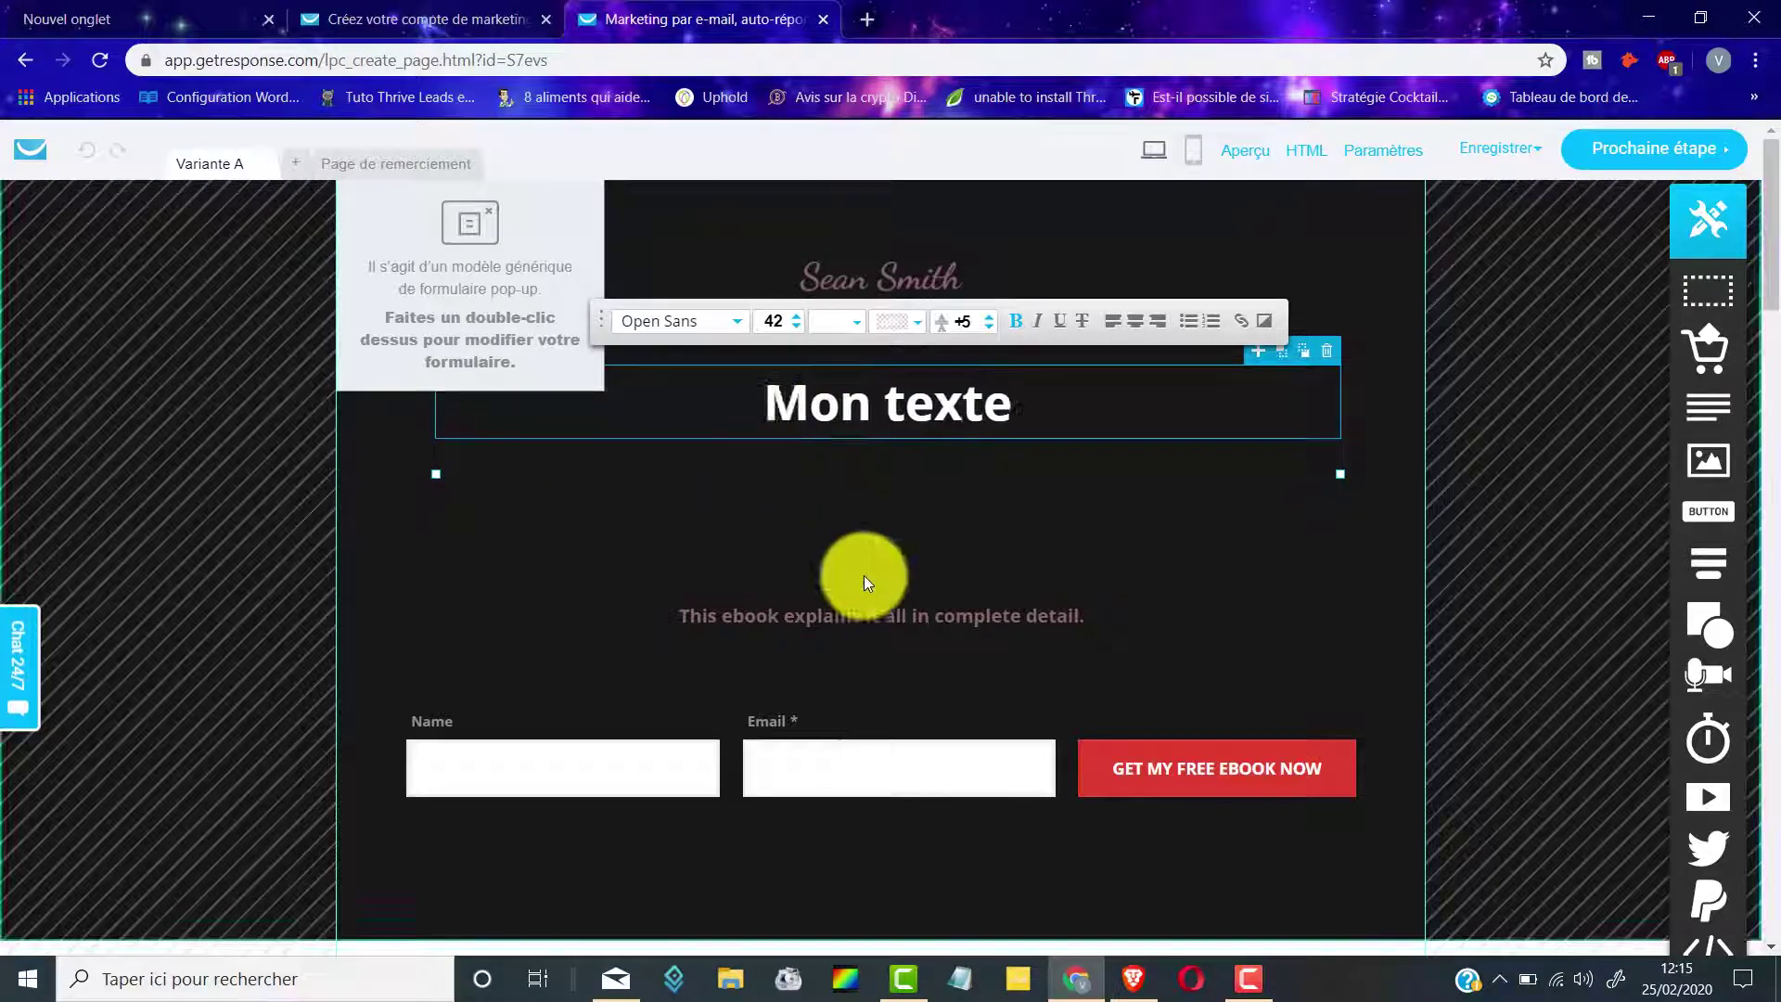
{"action": "left_click", "coordinate": [998, 614]}
Look through the sign-up page's remaining sections down to the footer form and continue to the page settings
{"action": "scroll", "coordinate": [1061, 469], "scroll_direction": "down", "scroll_amount": 3}
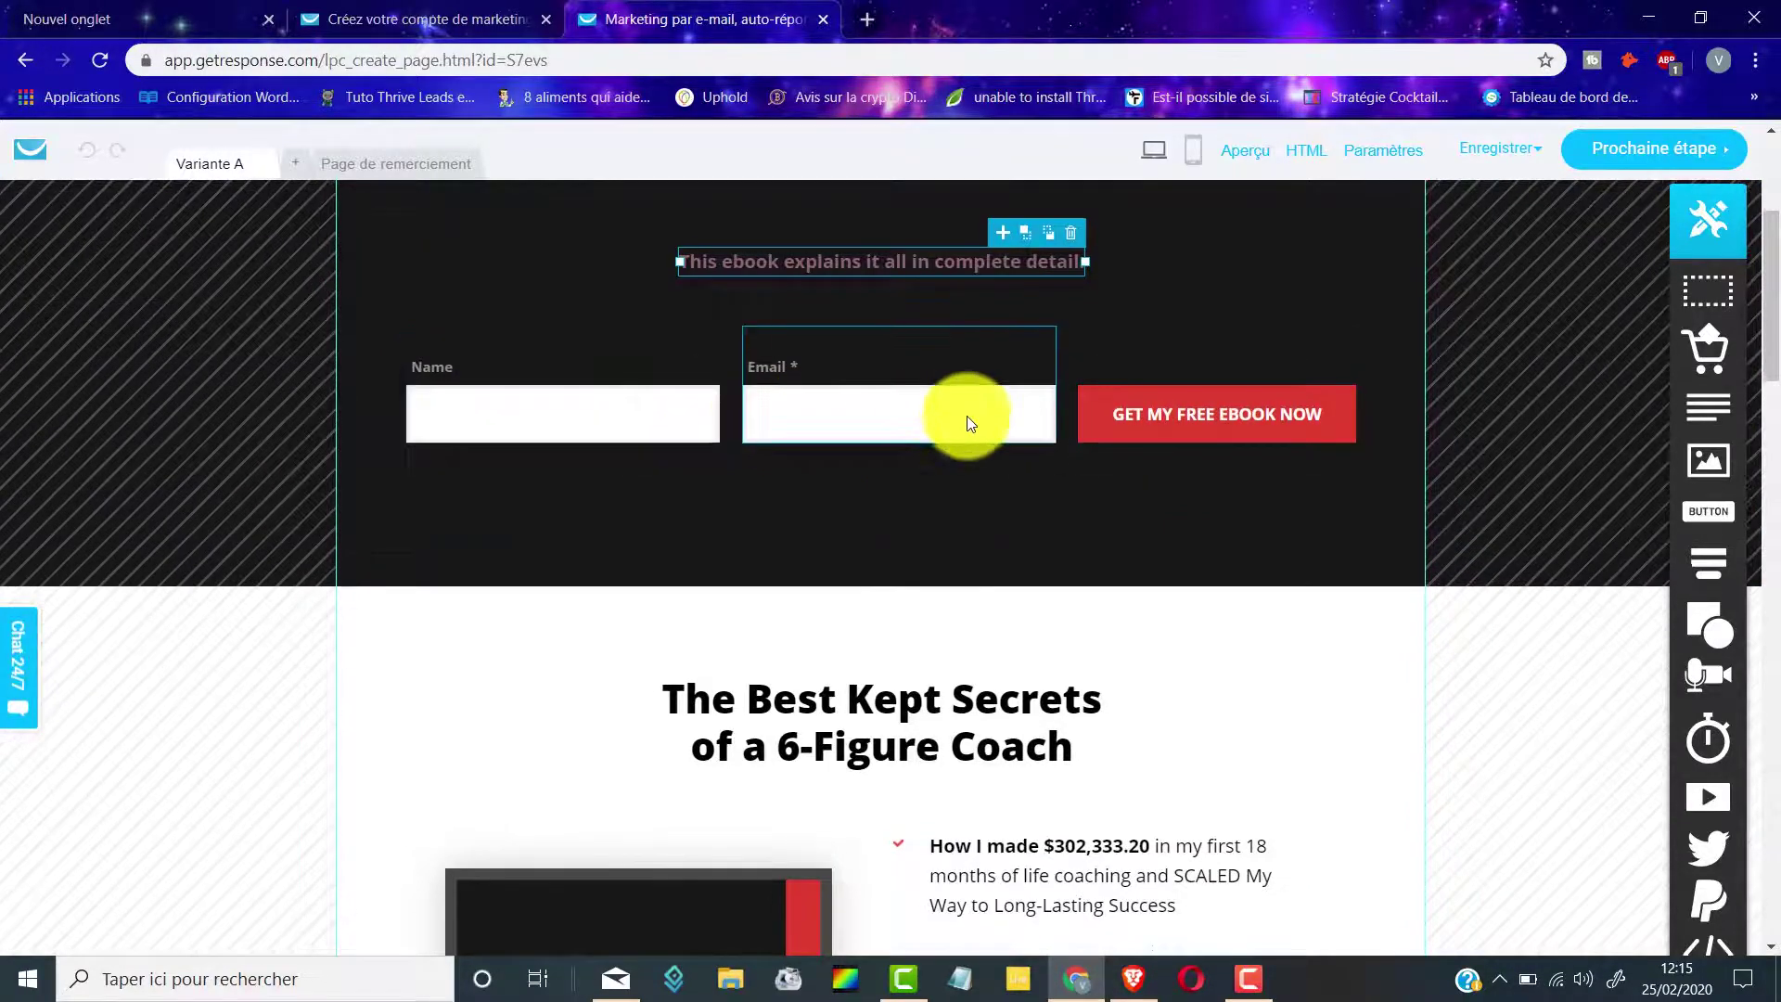
{"action": "scroll", "coordinate": [966, 416], "scroll_direction": "down", "scroll_amount": 3}
{"action": "scroll", "coordinate": [959, 405], "scroll_direction": "down", "scroll_amount": 12}
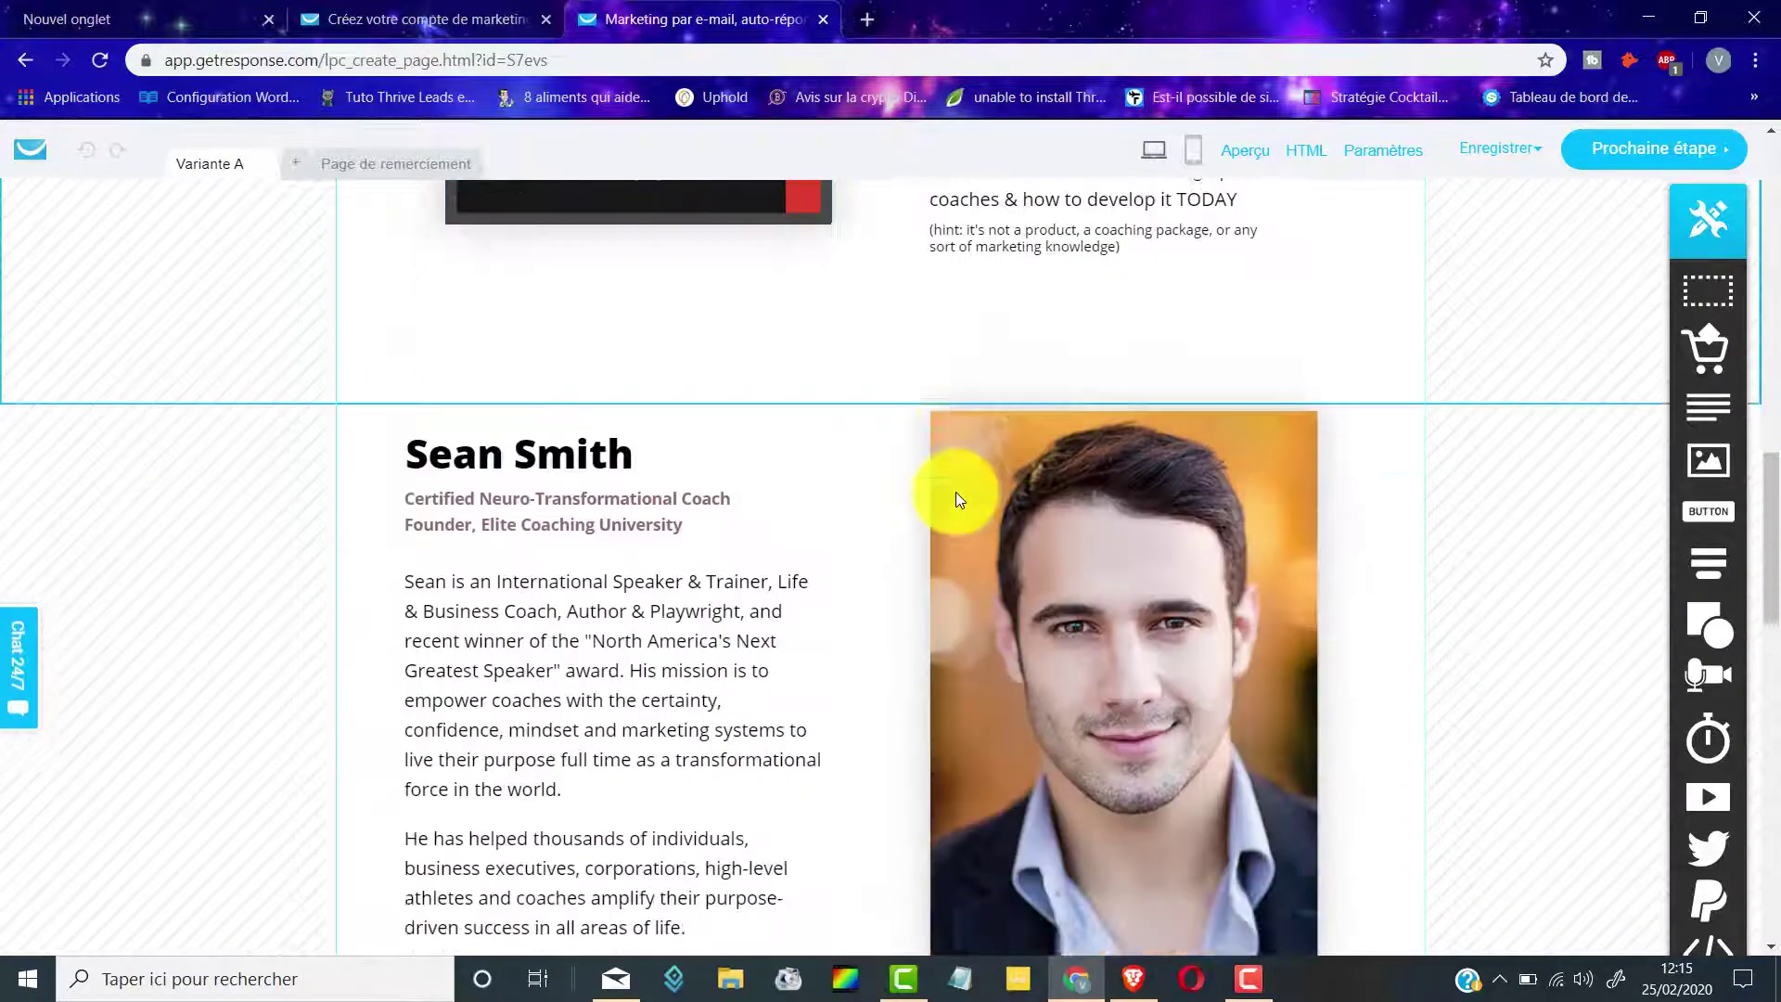
{"action": "scroll", "coordinate": [958, 498], "scroll_direction": "down", "scroll_amount": 7}
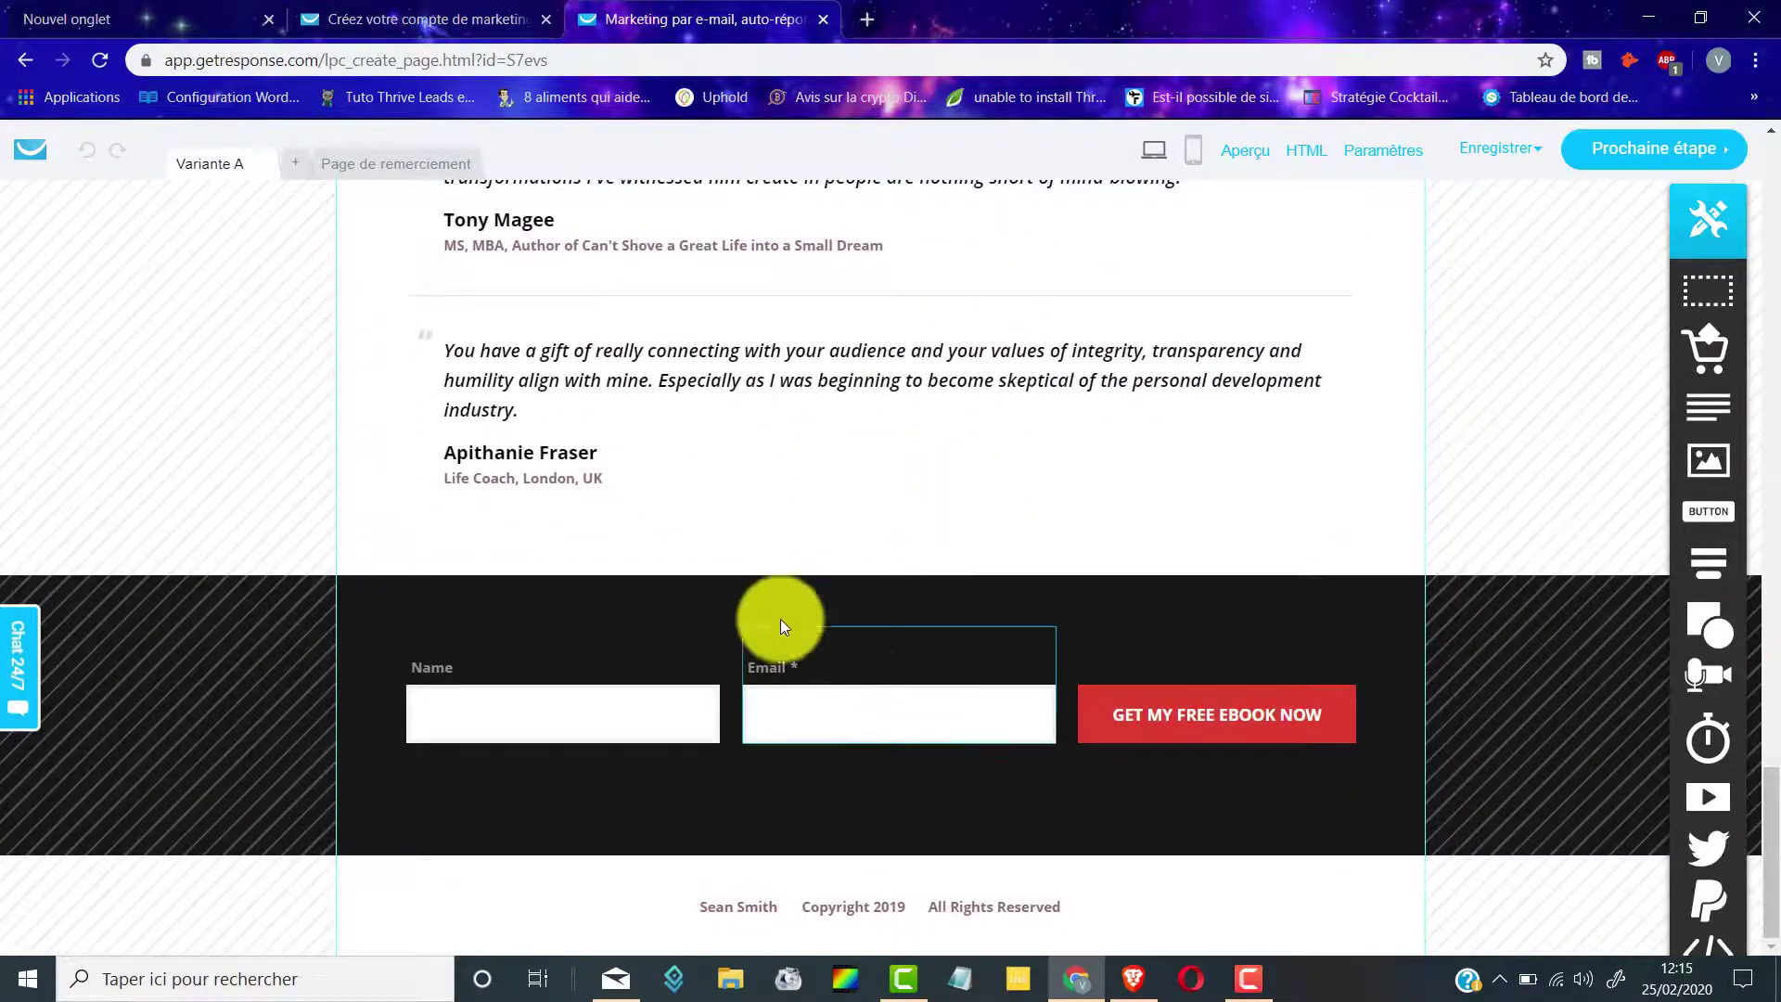
{"action": "scroll", "coordinate": [822, 631], "scroll_direction": "up", "scroll_amount": 5}
{"action": "scroll", "coordinate": [820, 625], "scroll_direction": "up", "scroll_amount": 15}
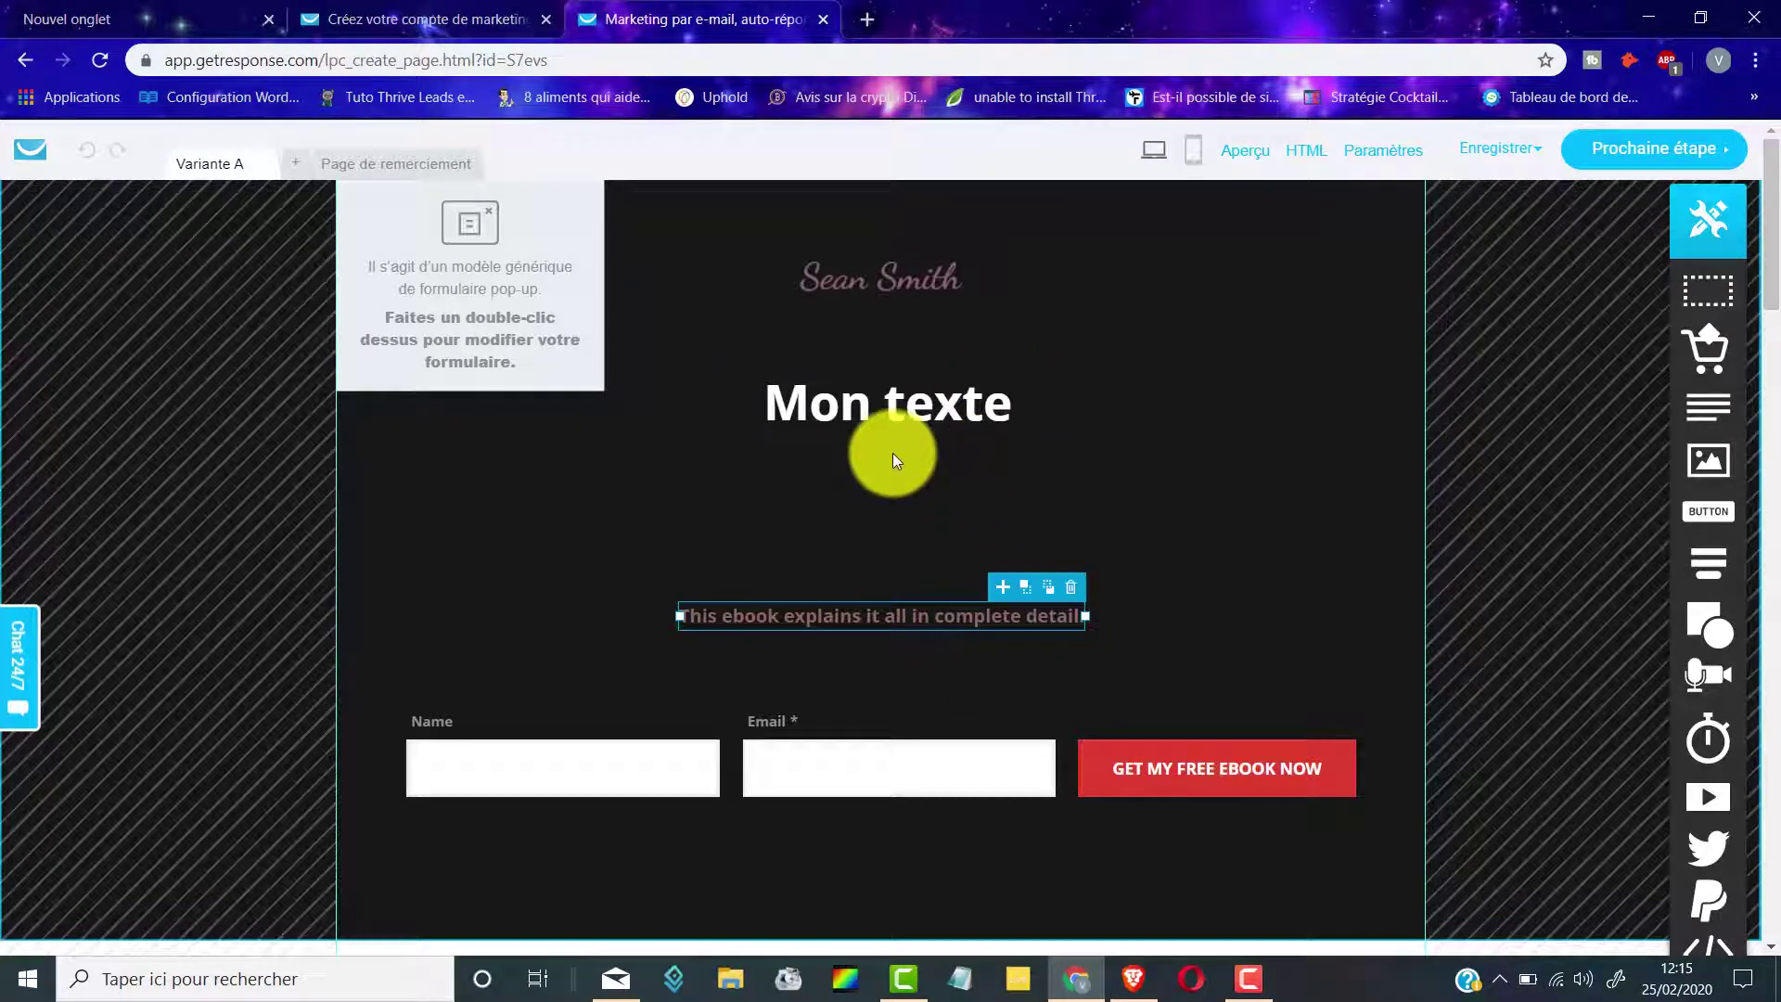
{"action": "left_click", "coordinate": [1645, 159]}
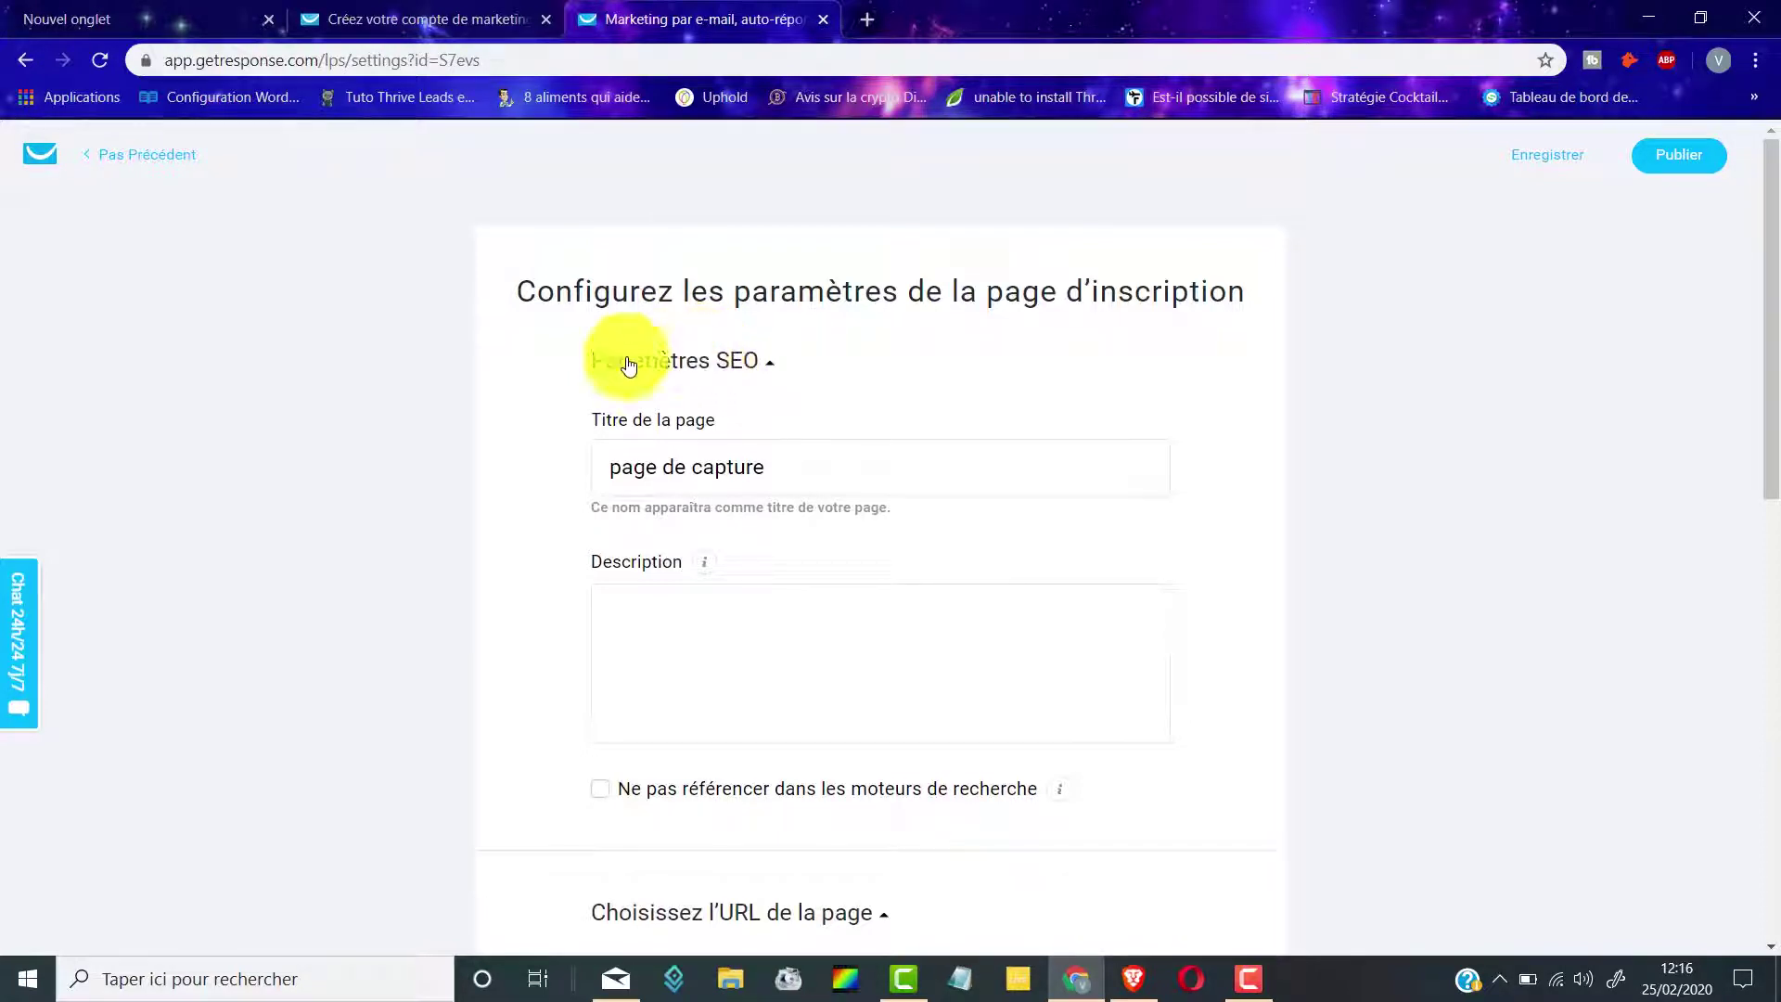
Enter "Description" as the sign-up page's SEO description
{"action": "scroll", "coordinate": [731, 492], "scroll_direction": "down", "scroll_amount": 3}
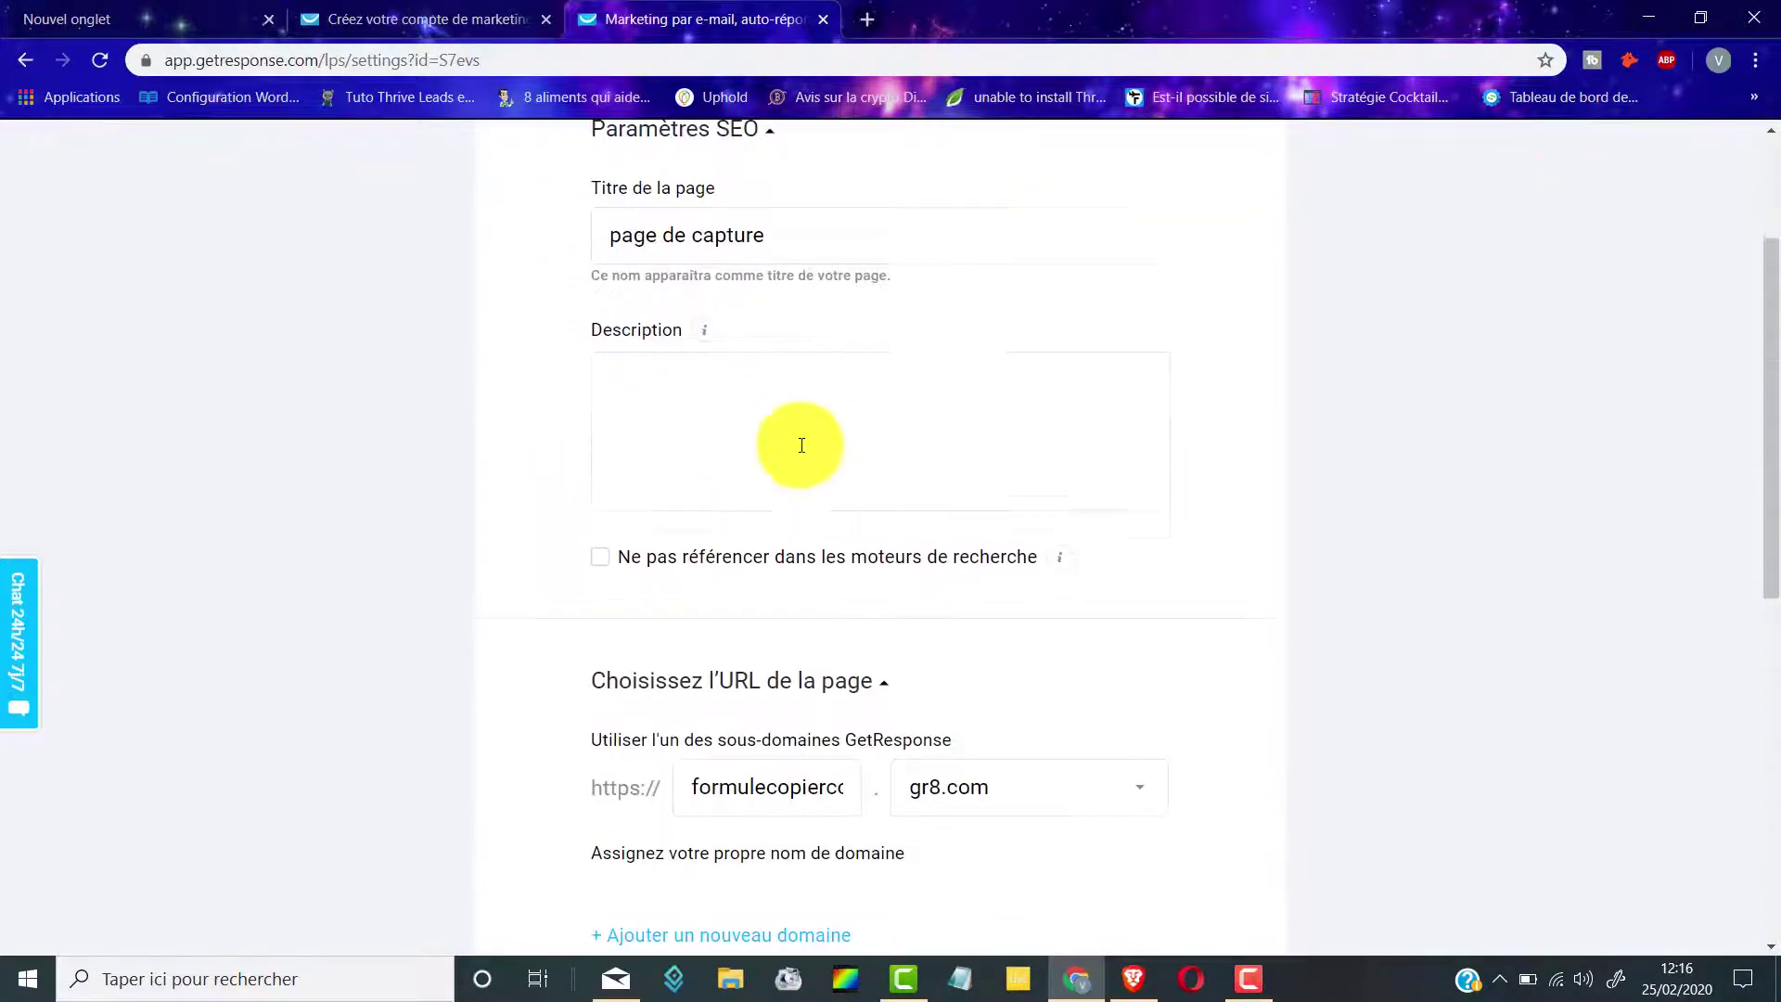
{"action": "left_click", "coordinate": [668, 393]}
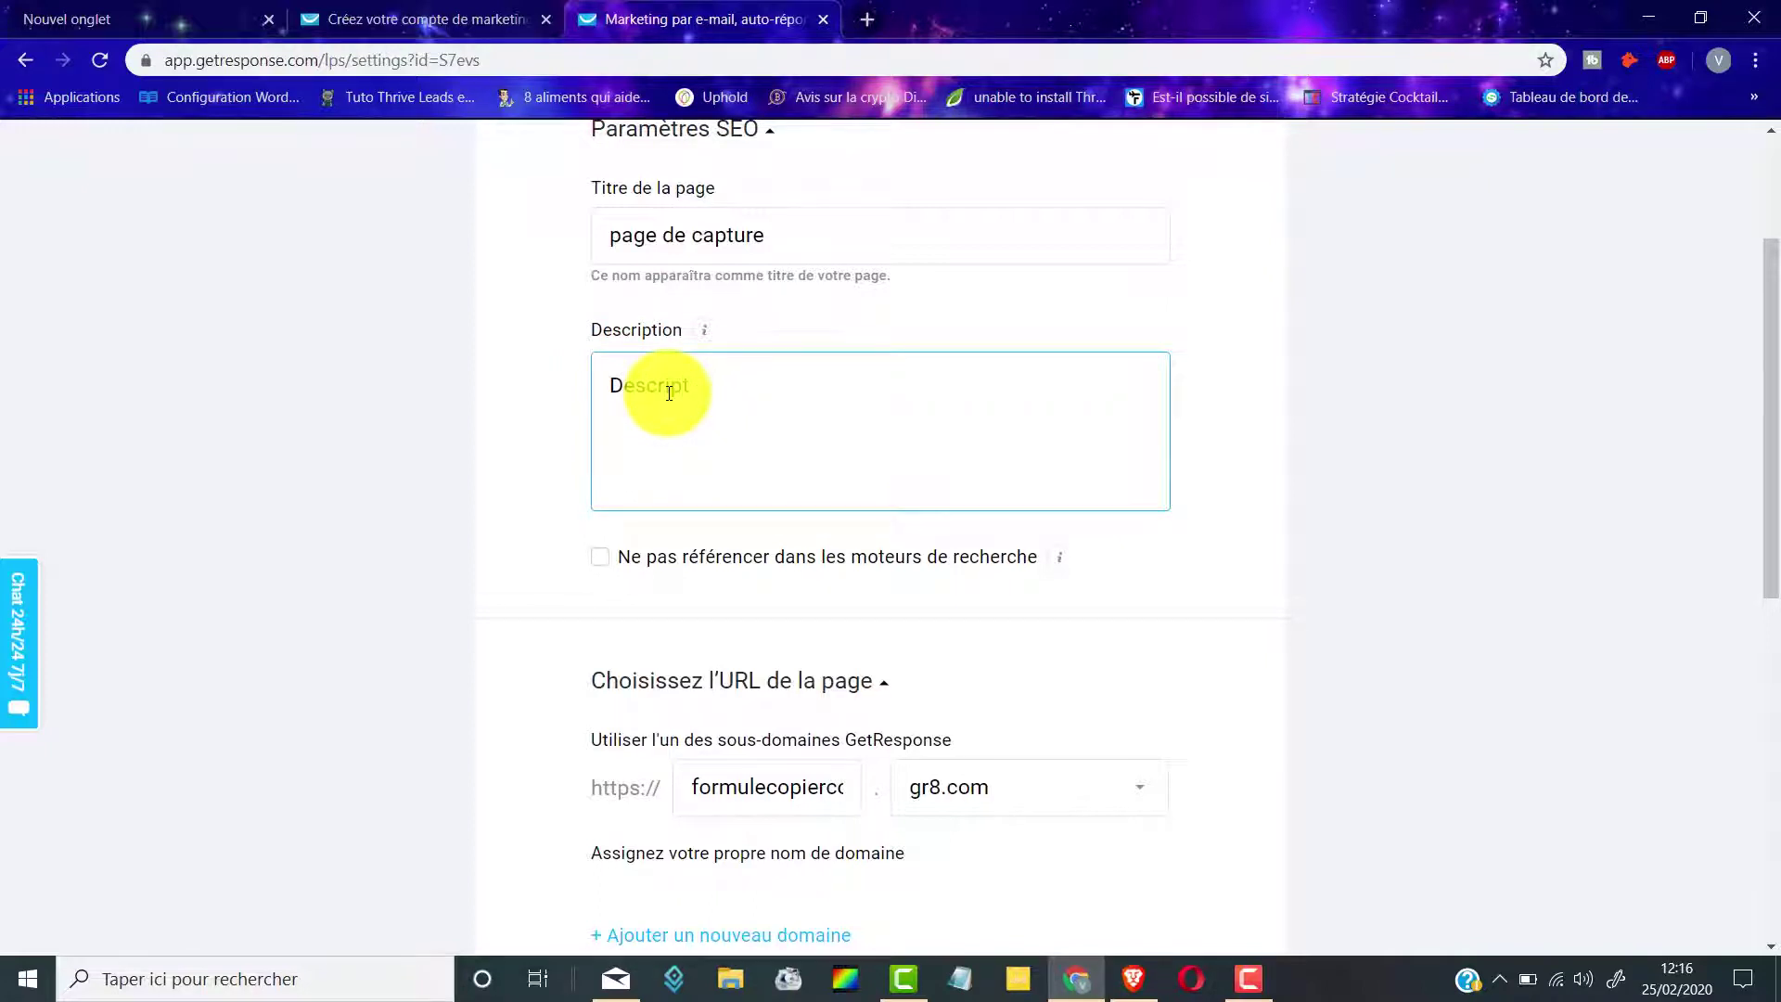
{"action": "type", "text": "Description"}
Set the thank-you page to "Page de remerciement par défaut" and publish the sign-up page
{"action": "scroll", "coordinate": [797, 243], "scroll_direction": "down", "scroll_amount": 3}
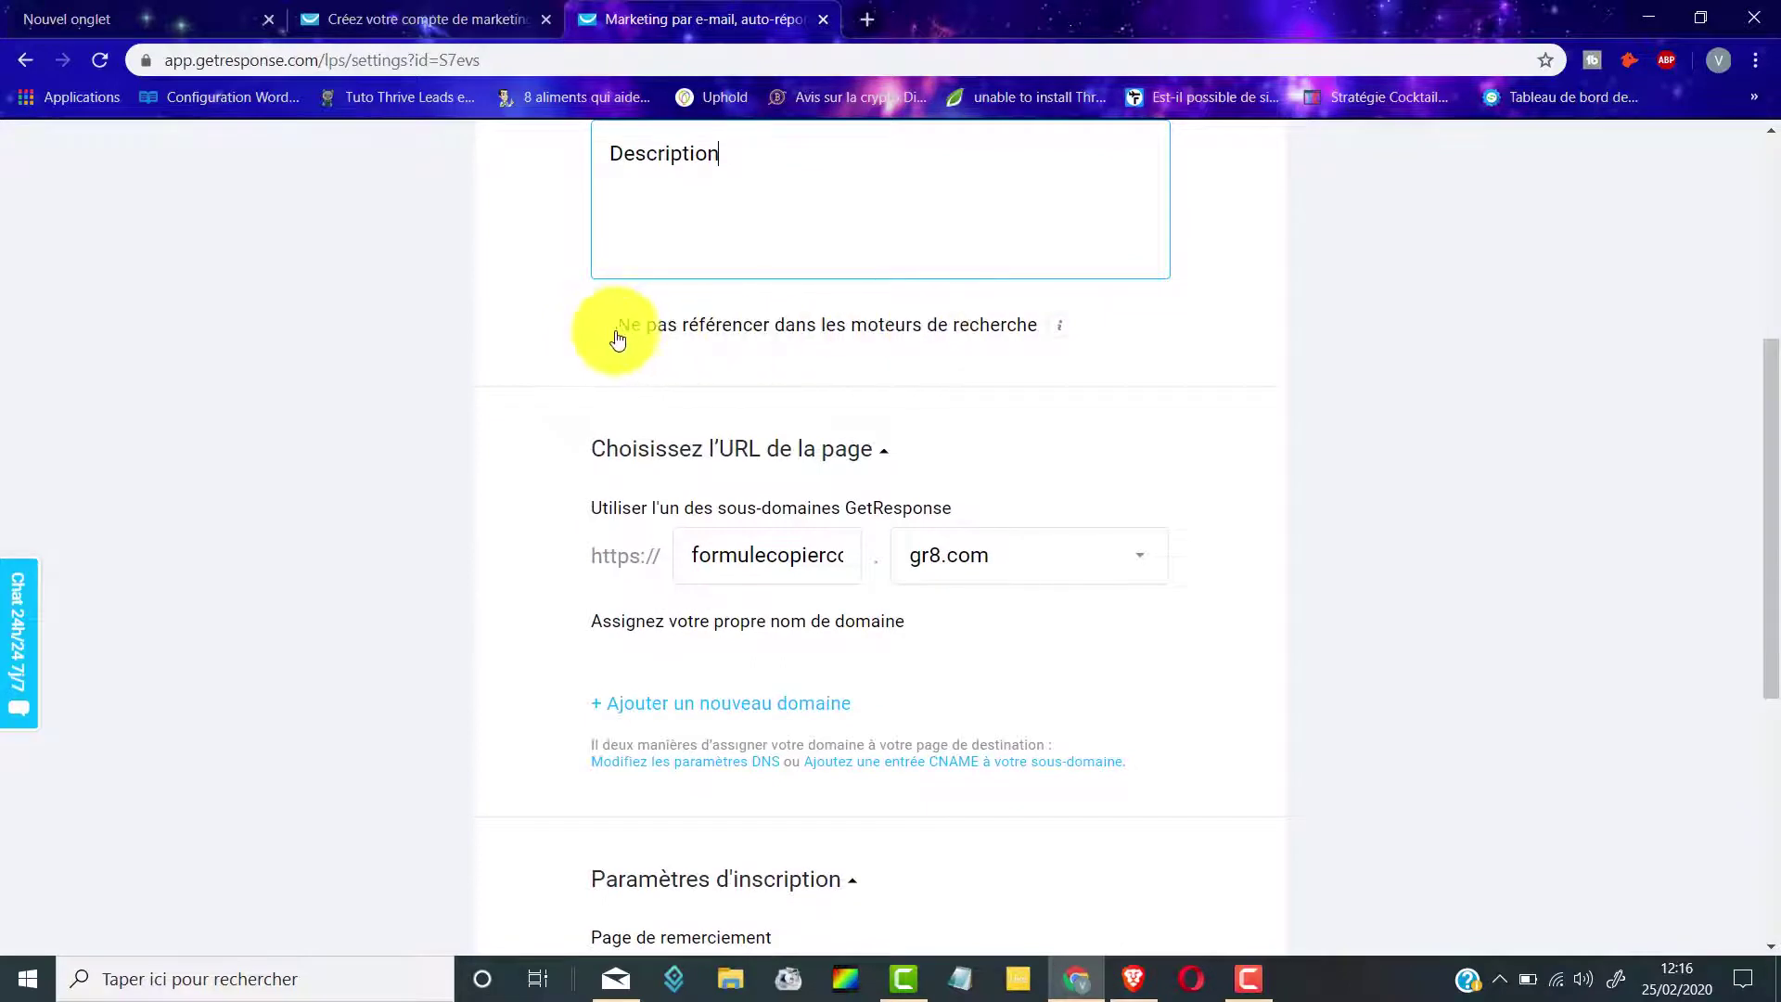
{"action": "scroll", "coordinate": [563, 334], "scroll_direction": "down", "scroll_amount": 2}
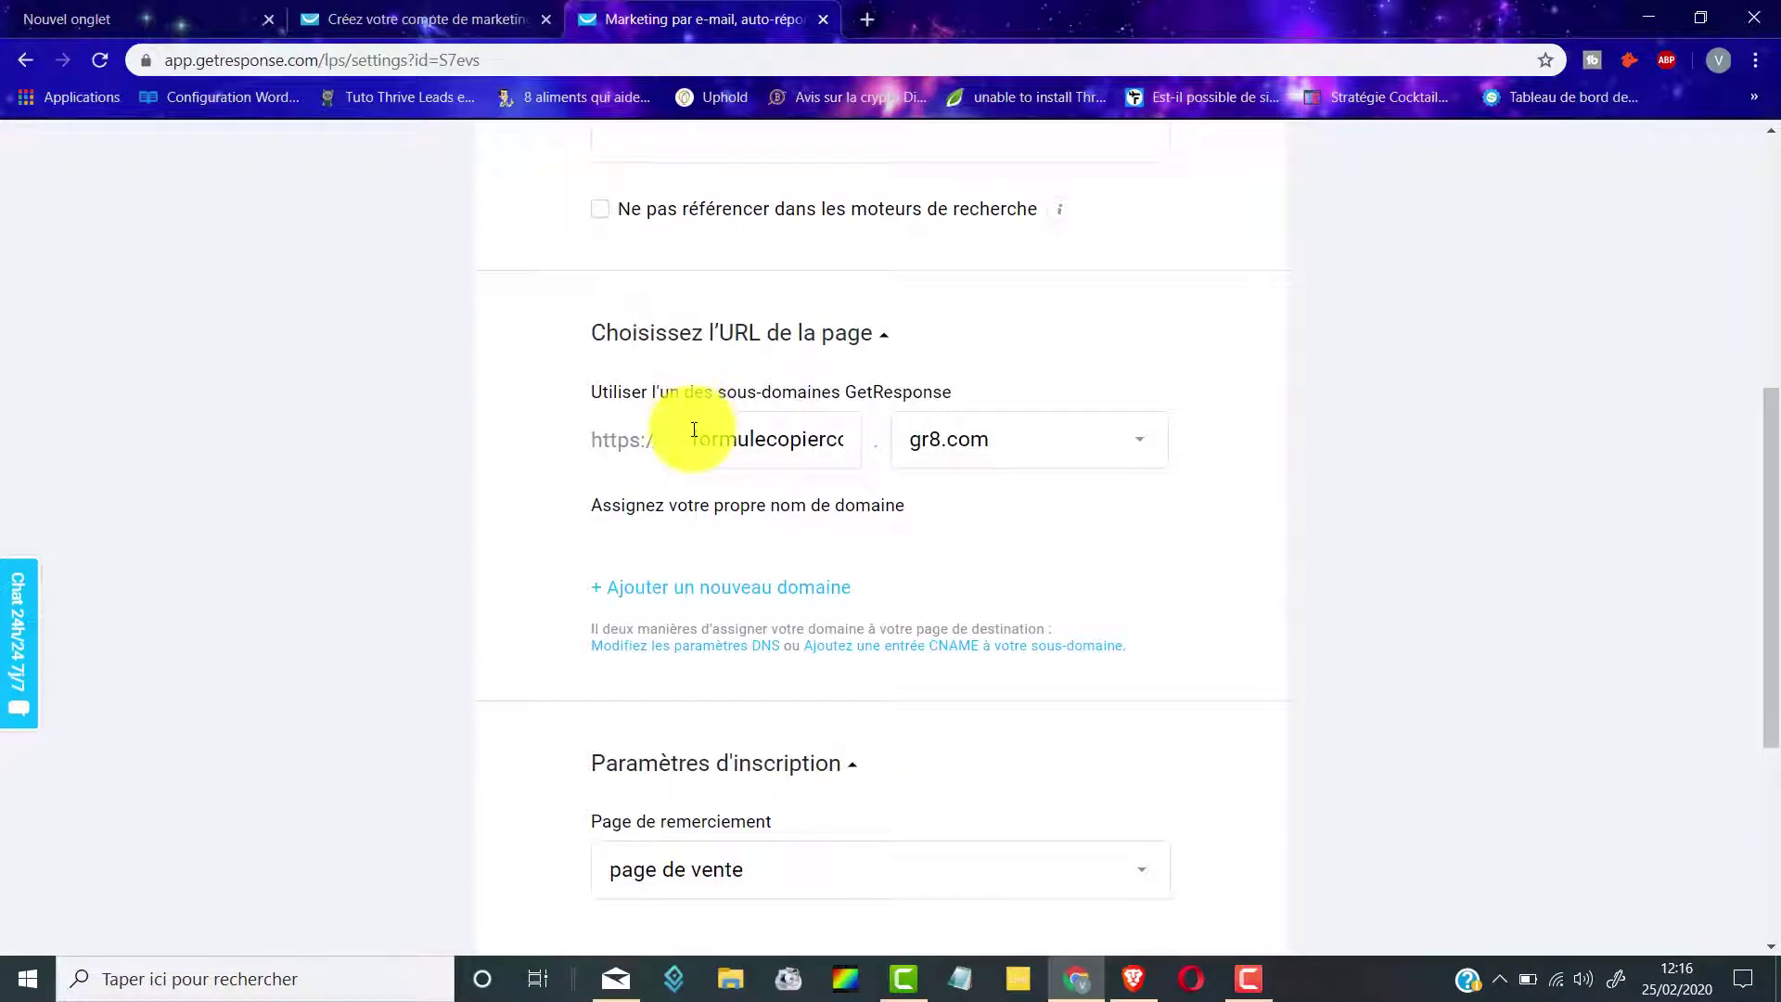
{"action": "left_click_drag", "start_coordinate": [698, 439], "coordinate": [895, 441]}
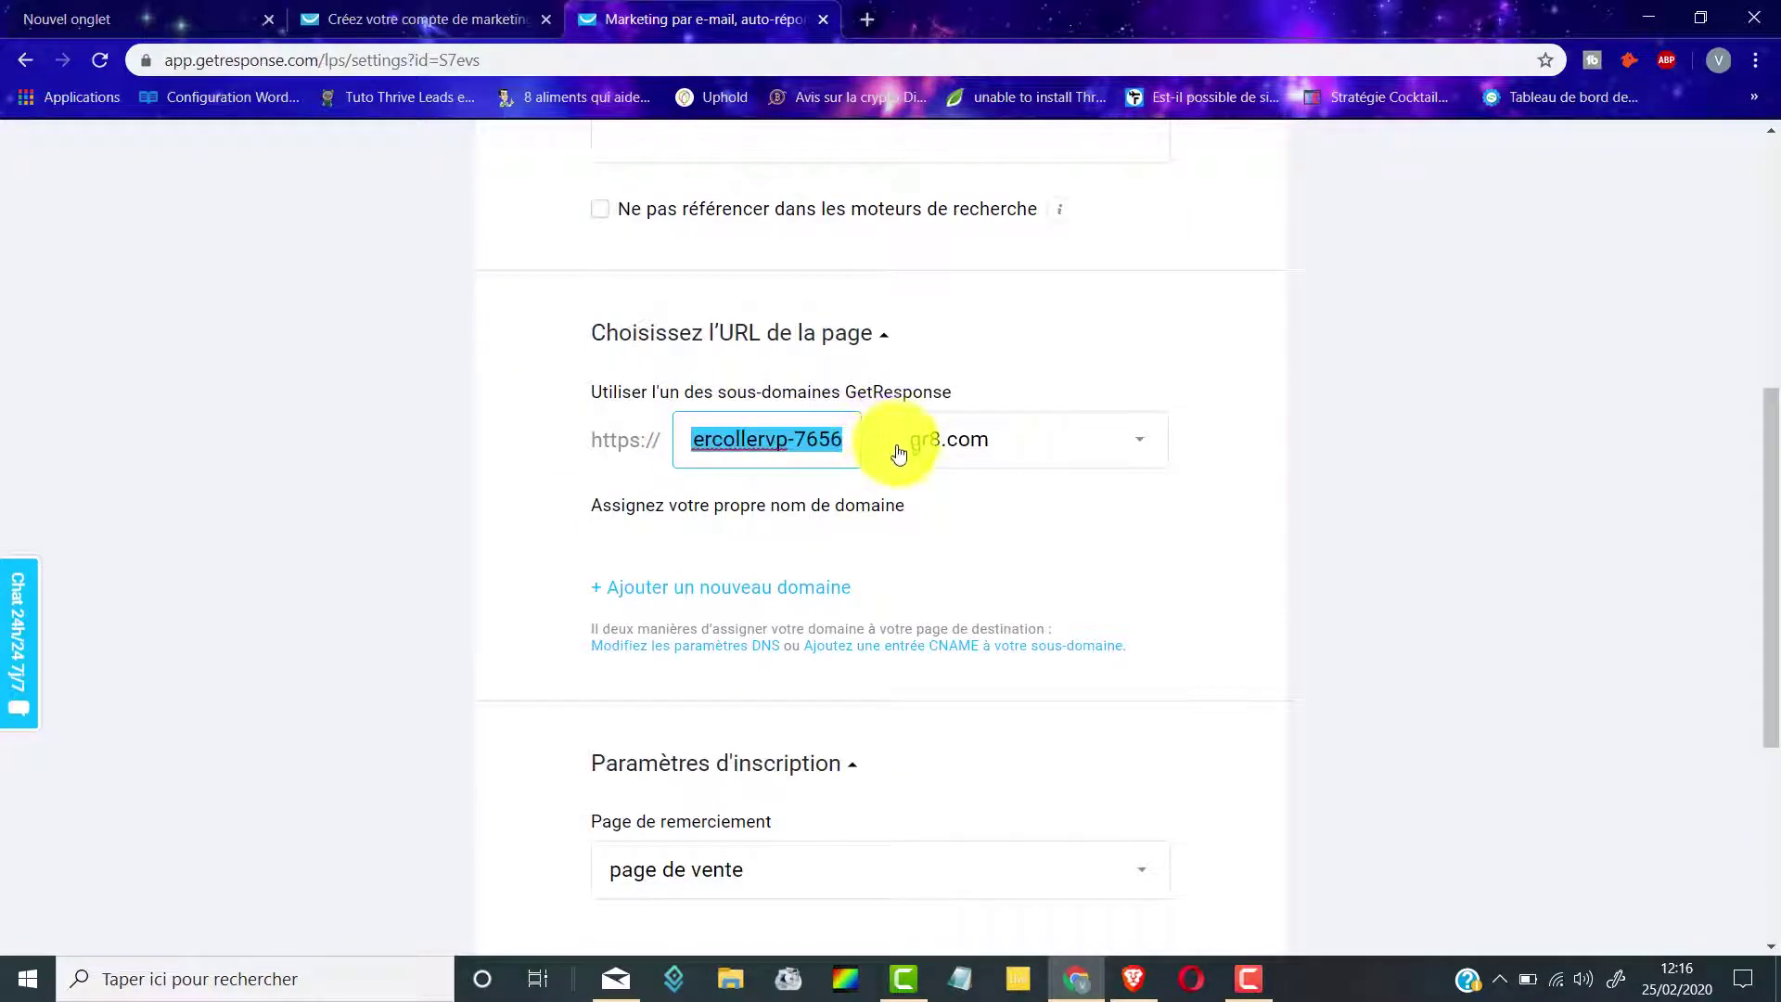
{"action": "scroll", "coordinate": [1443, 401], "scroll_direction": "down", "scroll_amount": 2}
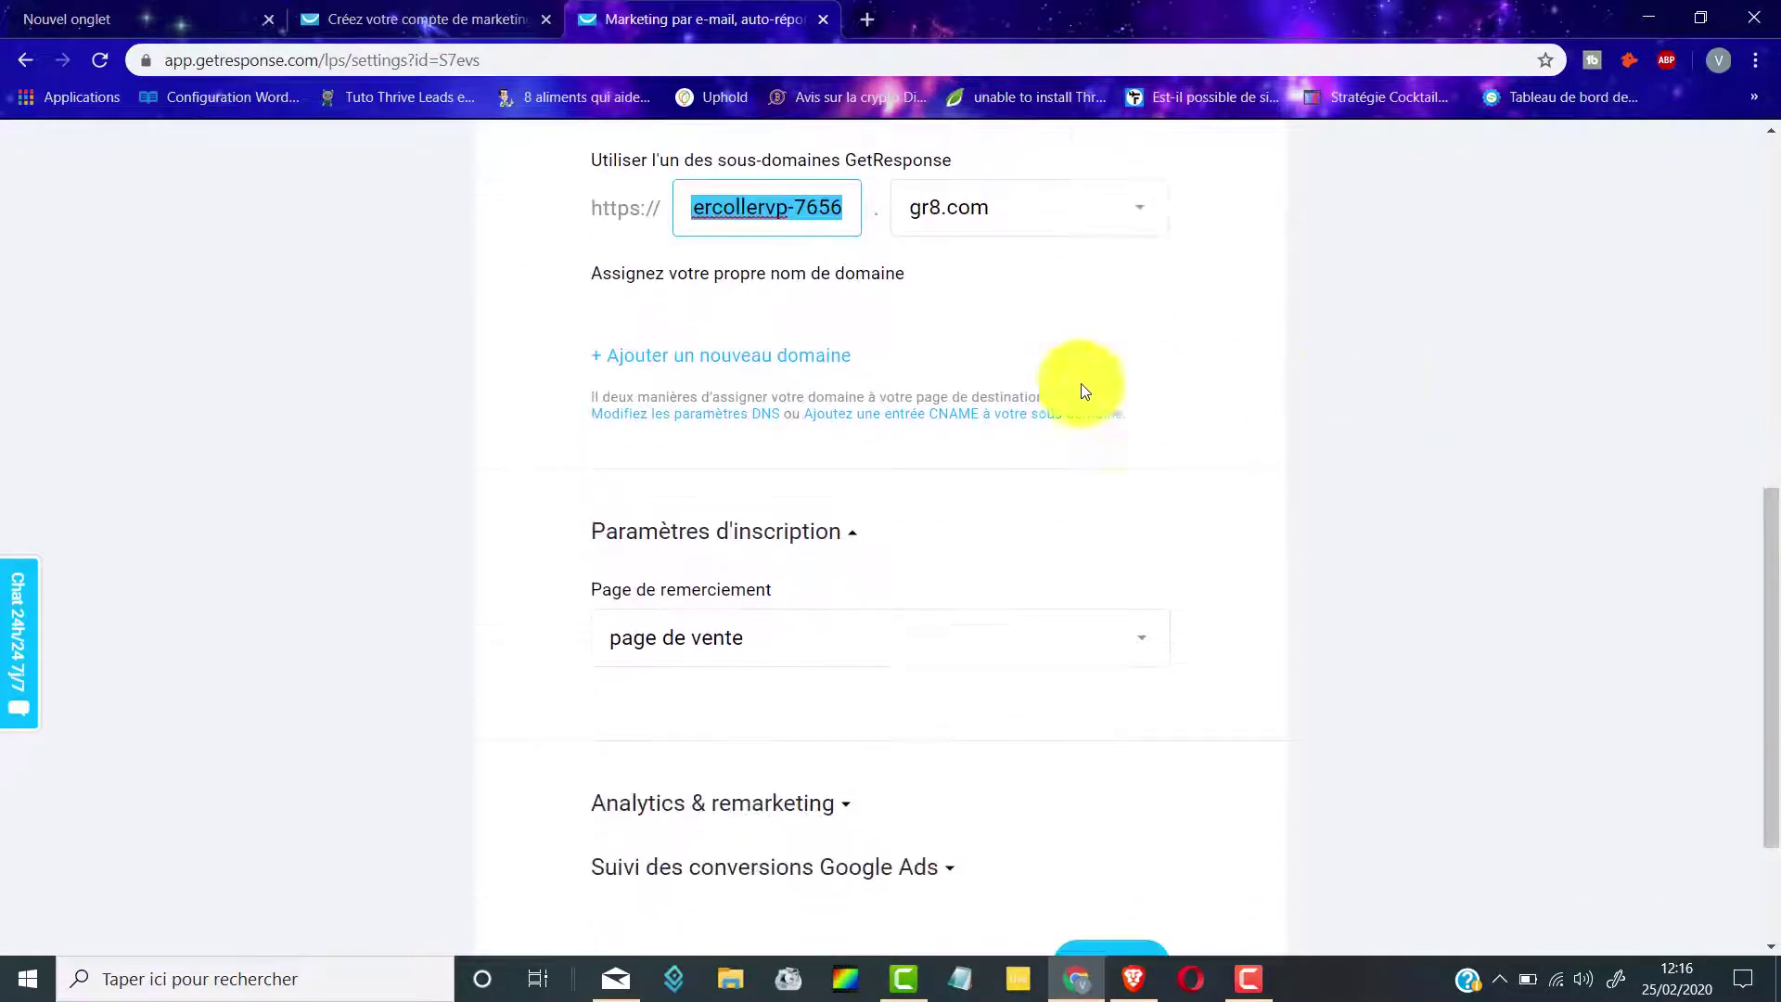
{"action": "scroll", "coordinate": [759, 366], "scroll_direction": "down", "scroll_amount": 2}
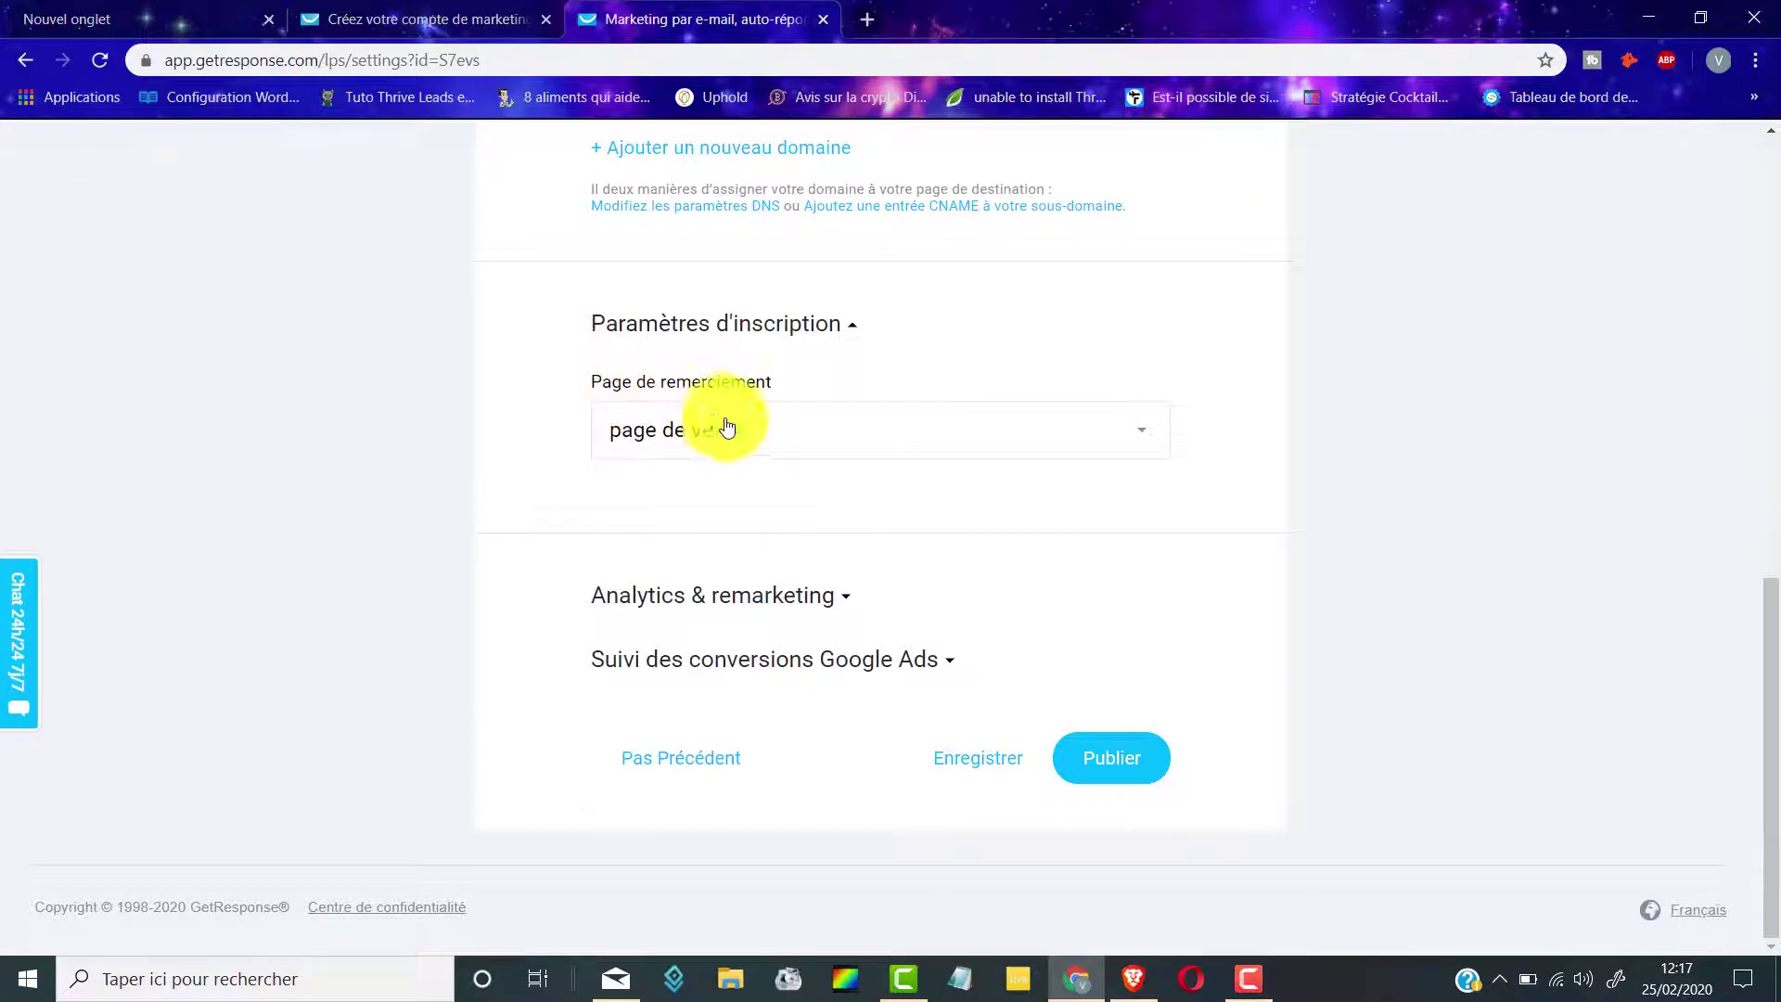
{"action": "left_click", "coordinate": [1061, 433]}
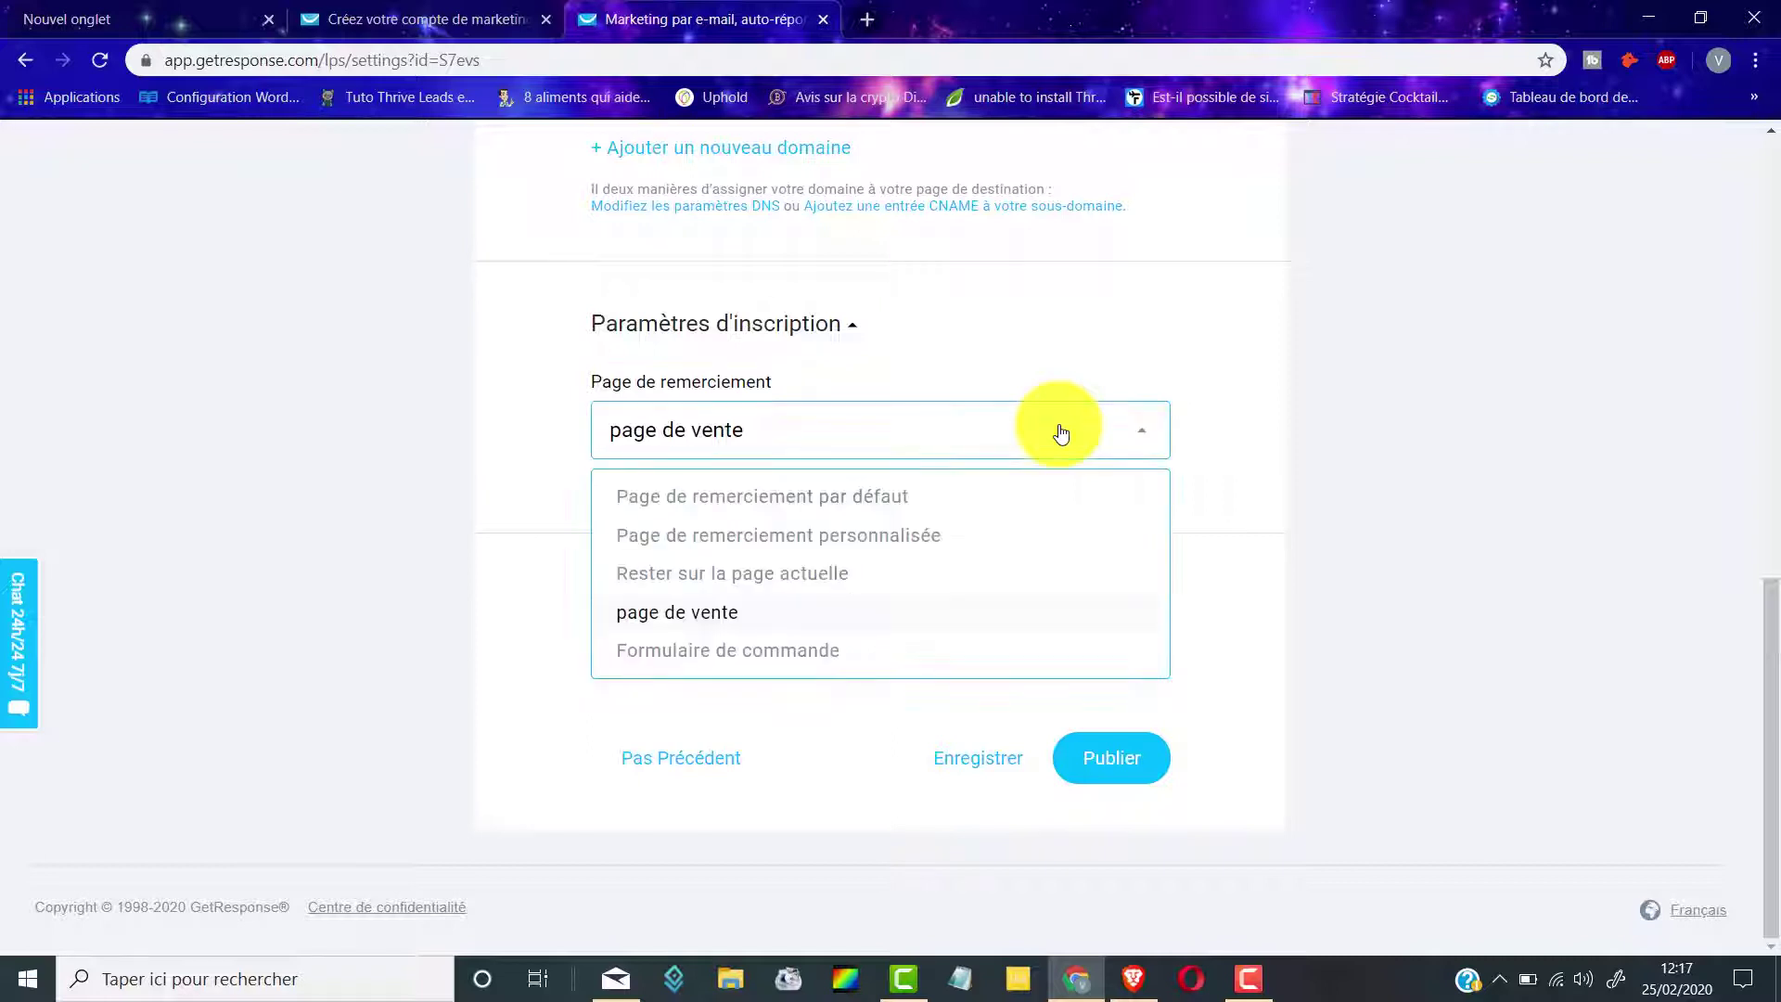
{"action": "left_click", "coordinate": [833, 508]}
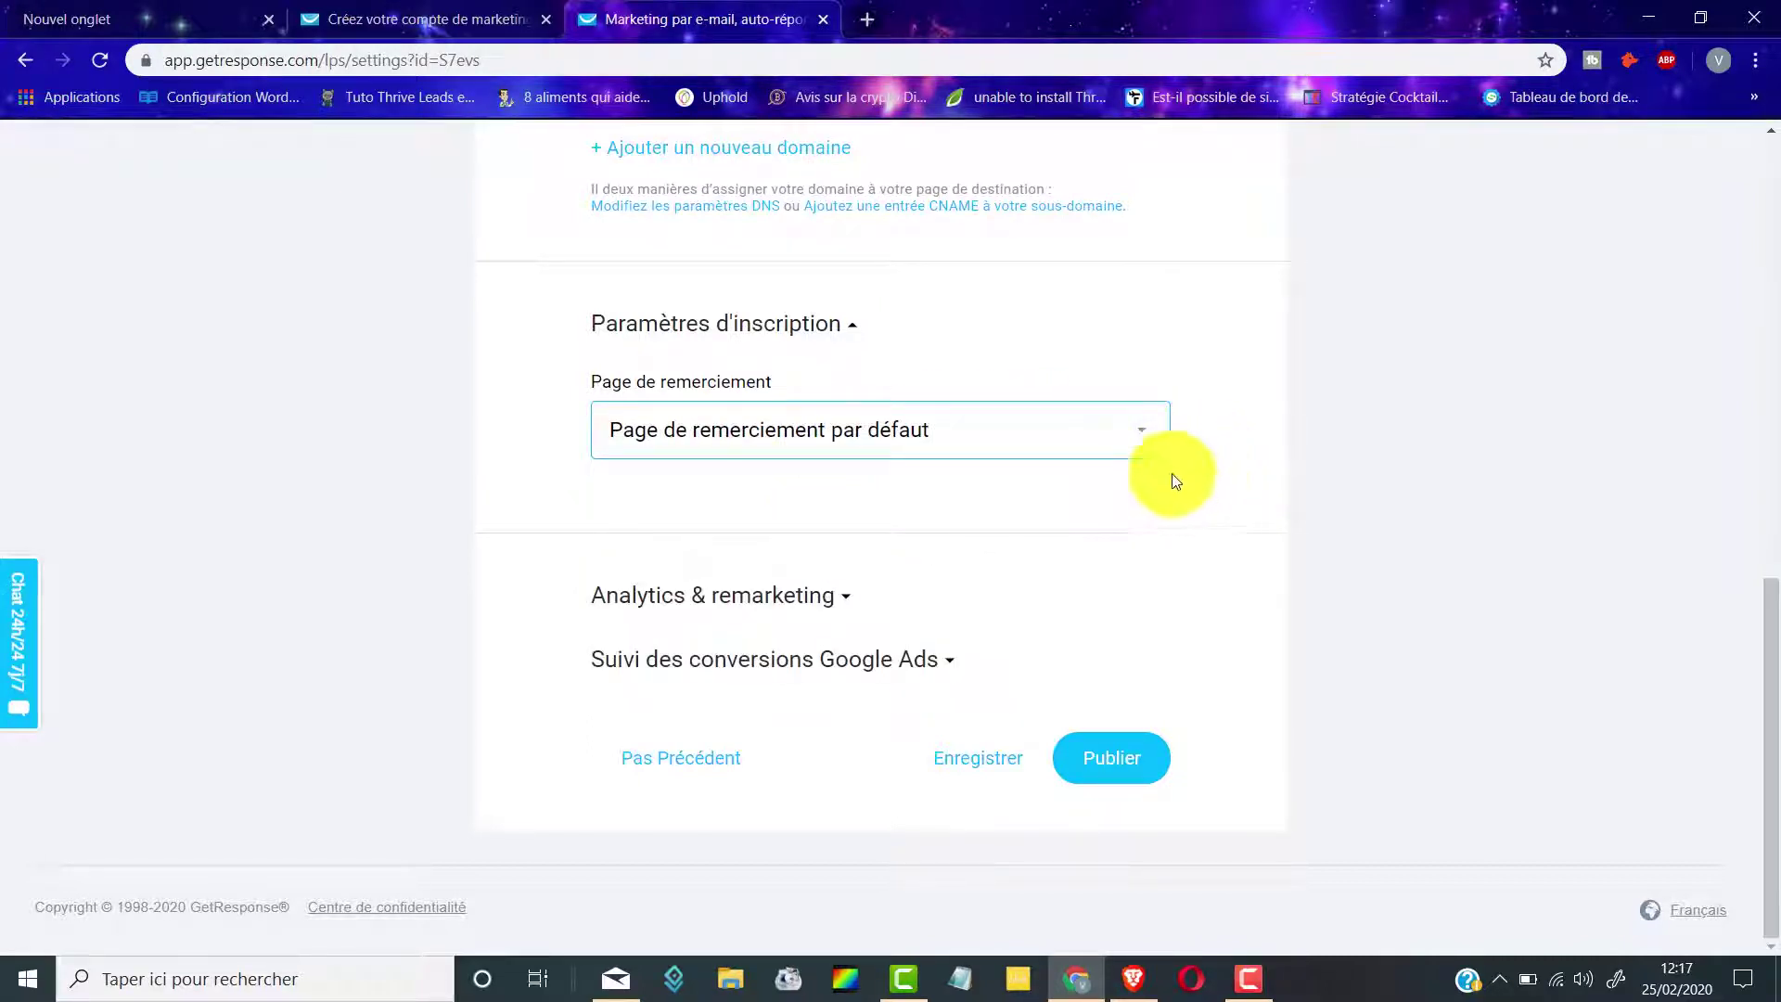
{"action": "left_click", "coordinate": [1118, 758]}
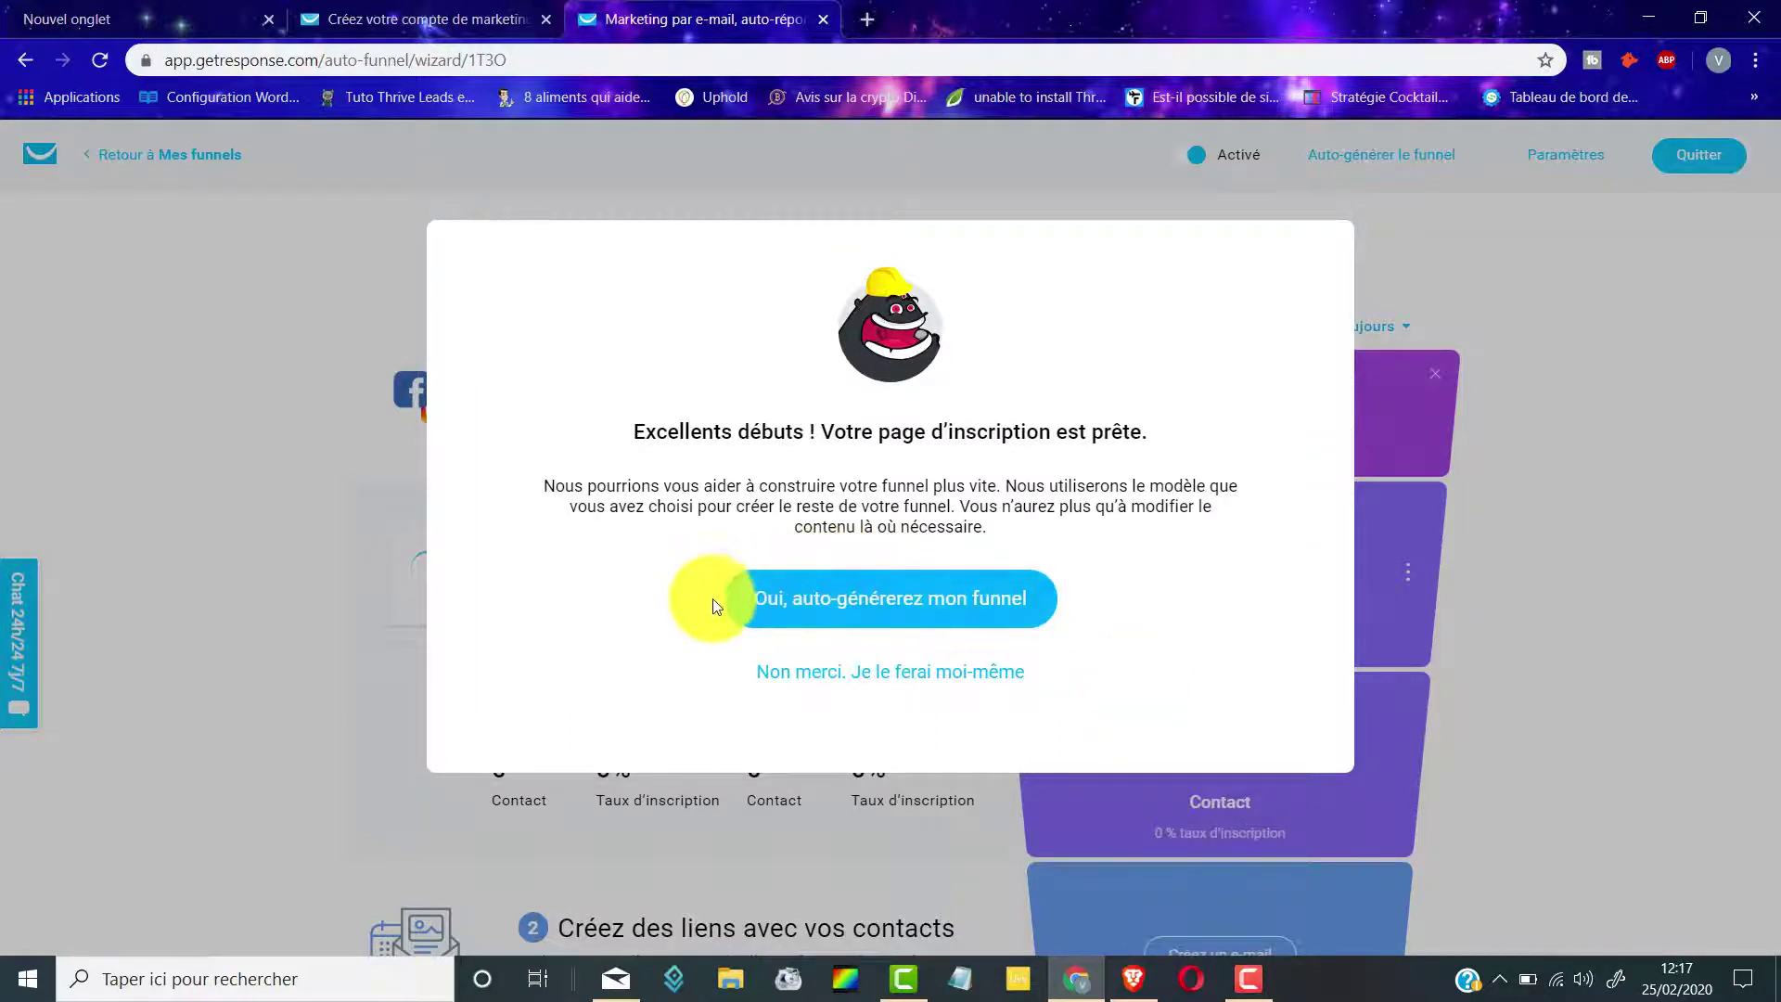
Auto-generate the rest of the funnel and dismiss the offer of social and Facebook ad tools
{"action": "left_click", "coordinate": [796, 598]}
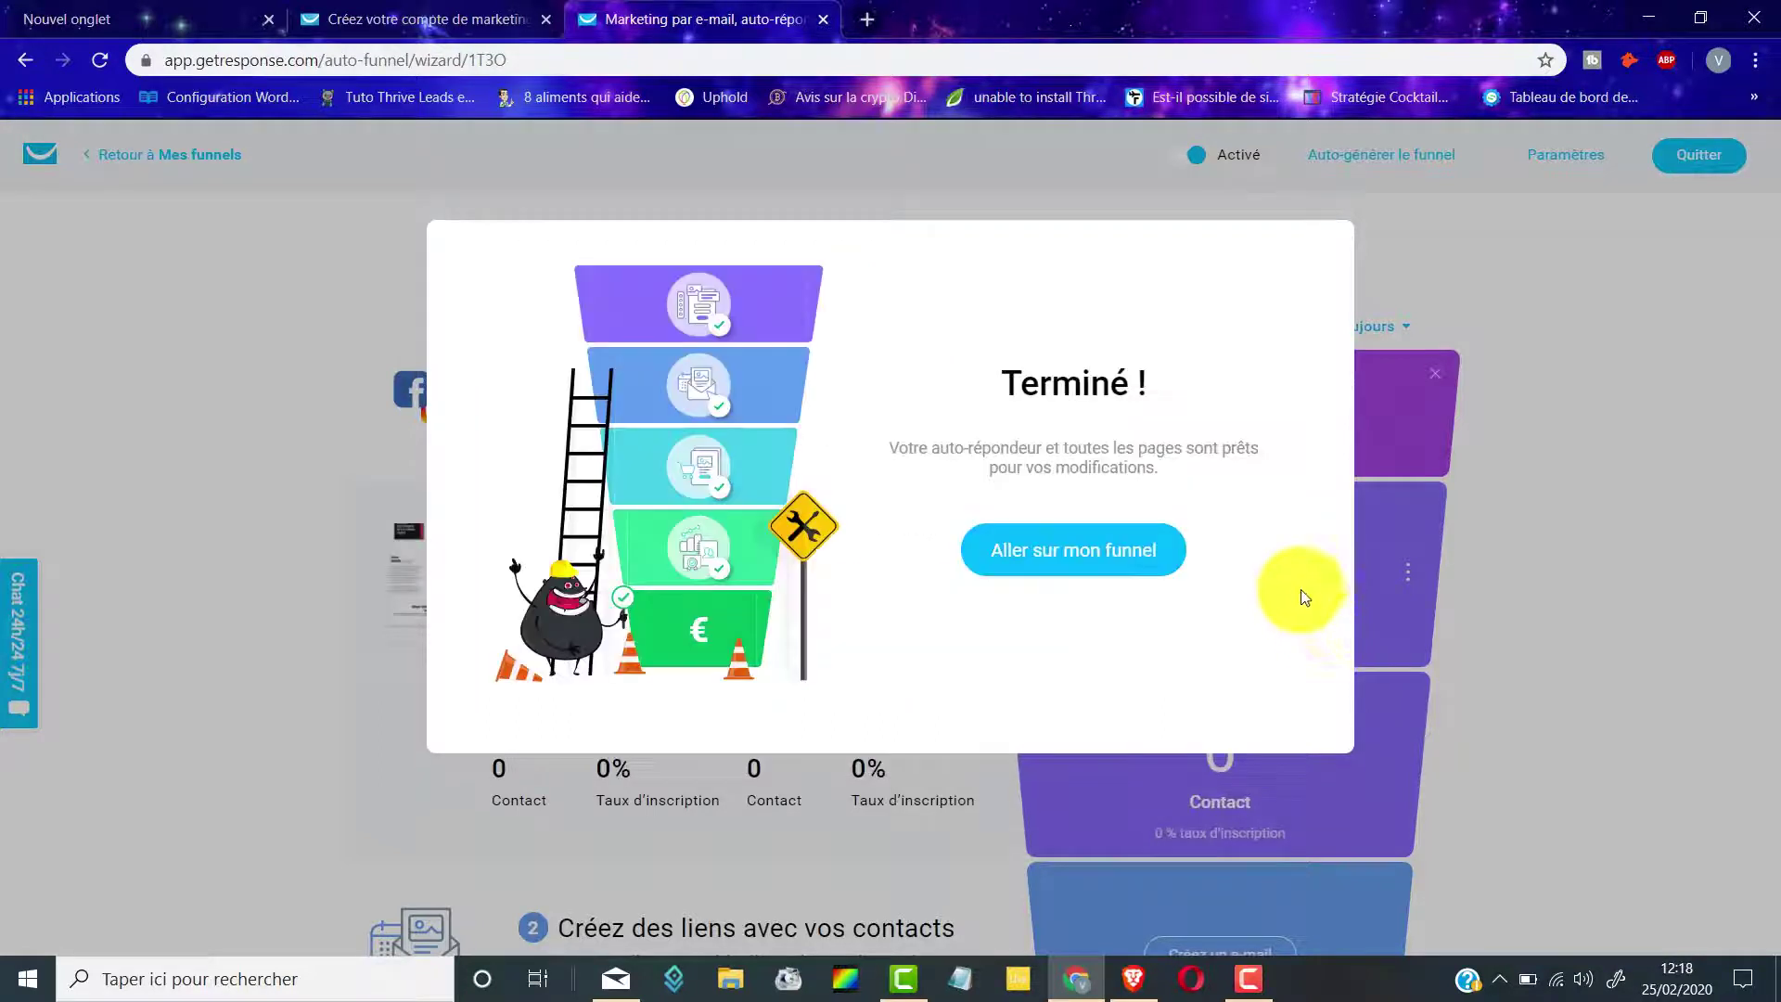
{"action": "left_click", "coordinate": [1089, 556]}
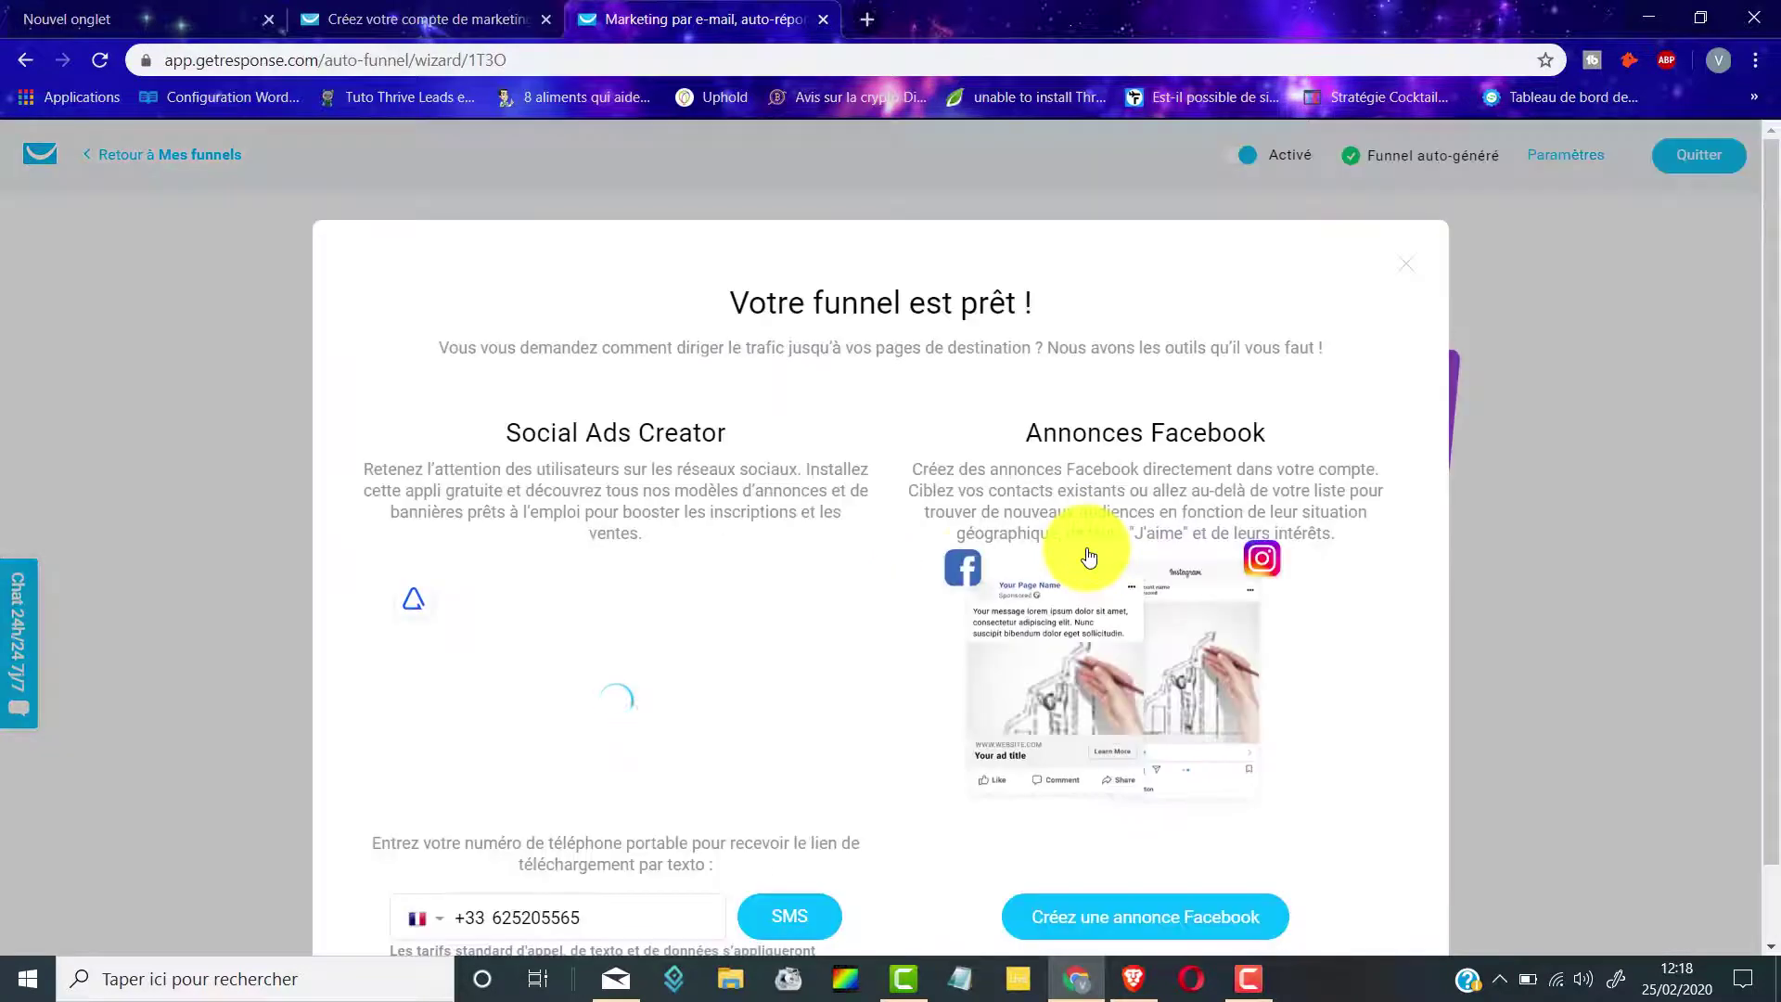
{"action": "scroll", "coordinate": [1088, 570], "scroll_direction": "down", "scroll_amount": 1}
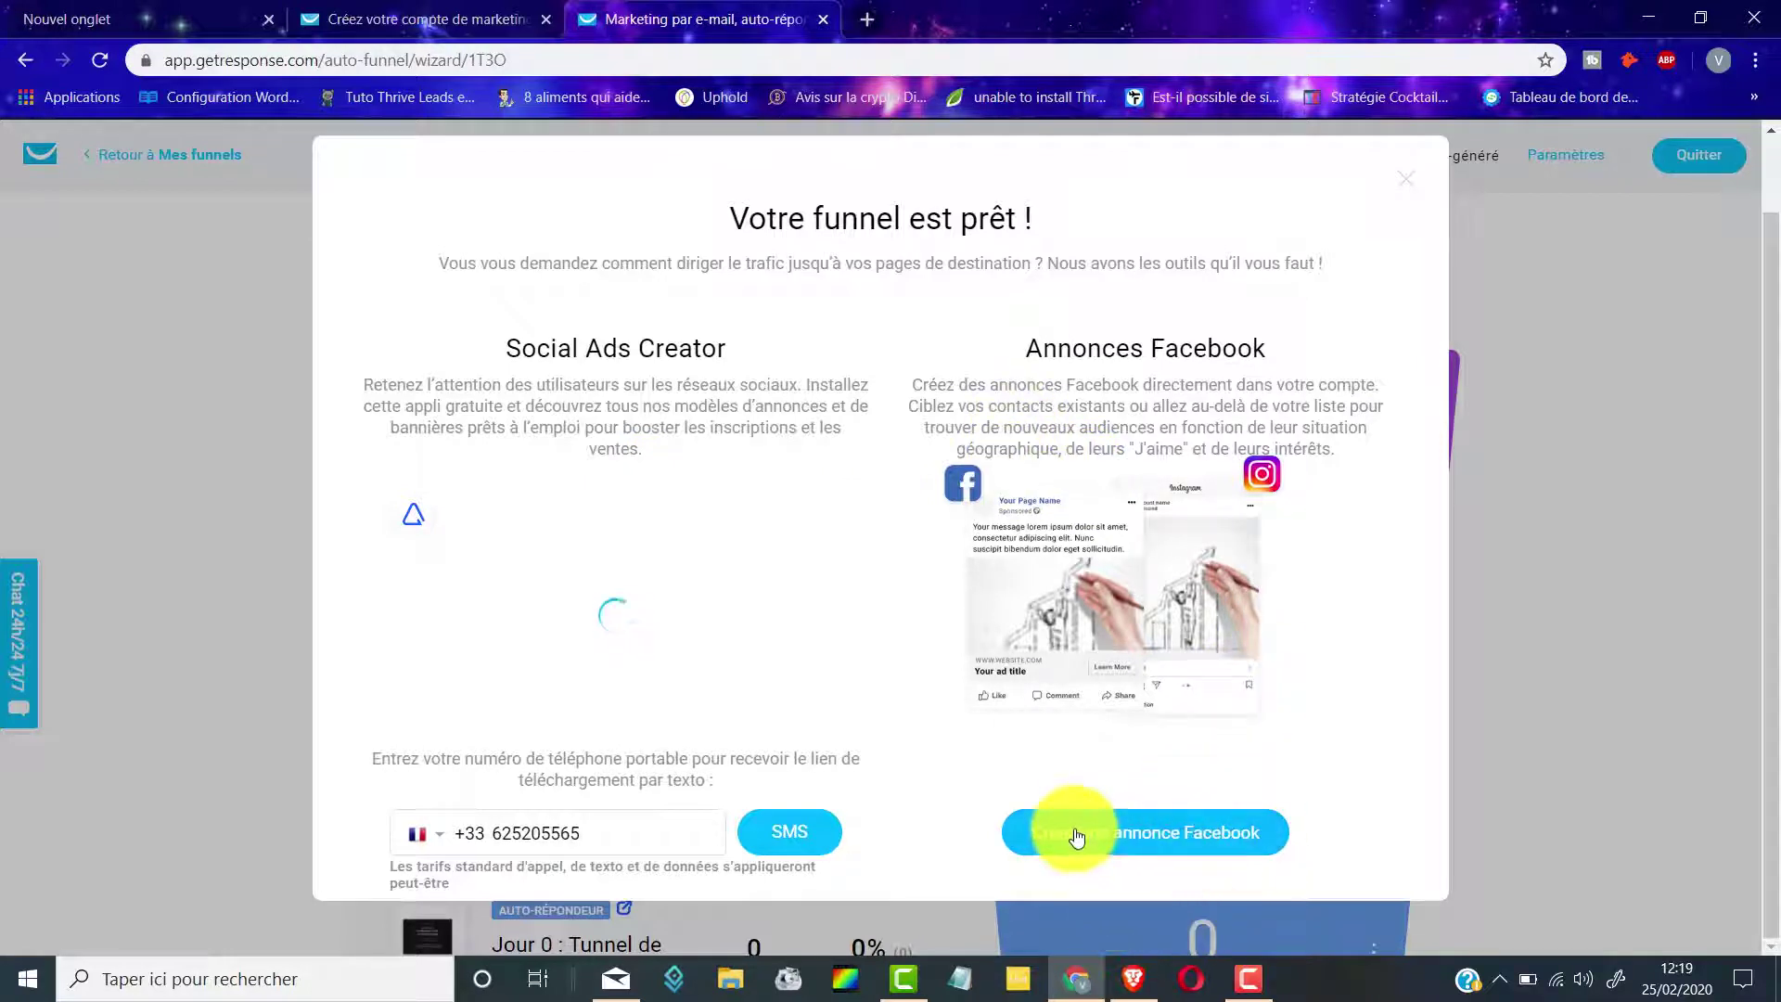
{"action": "scroll", "coordinate": [1297, 839], "scroll_direction": "up", "scroll_amount": 1}
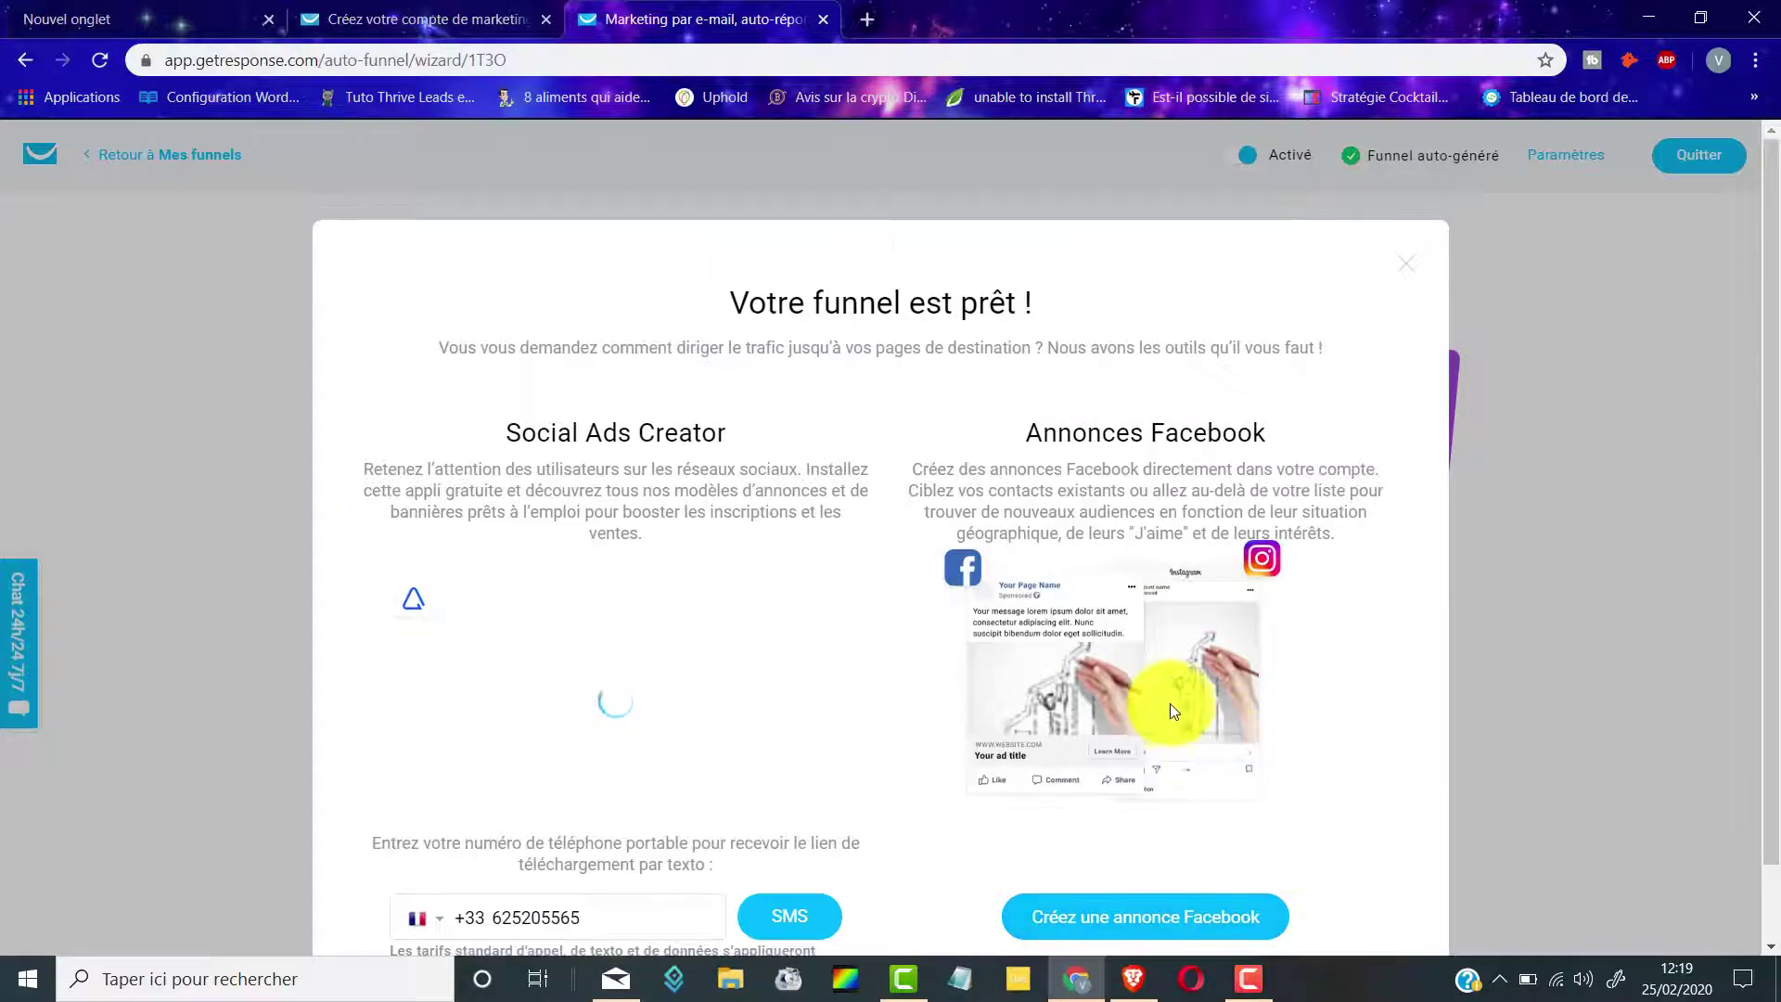
{"action": "scroll", "coordinate": [1171, 703], "scroll_direction": "down", "scroll_amount": 1}
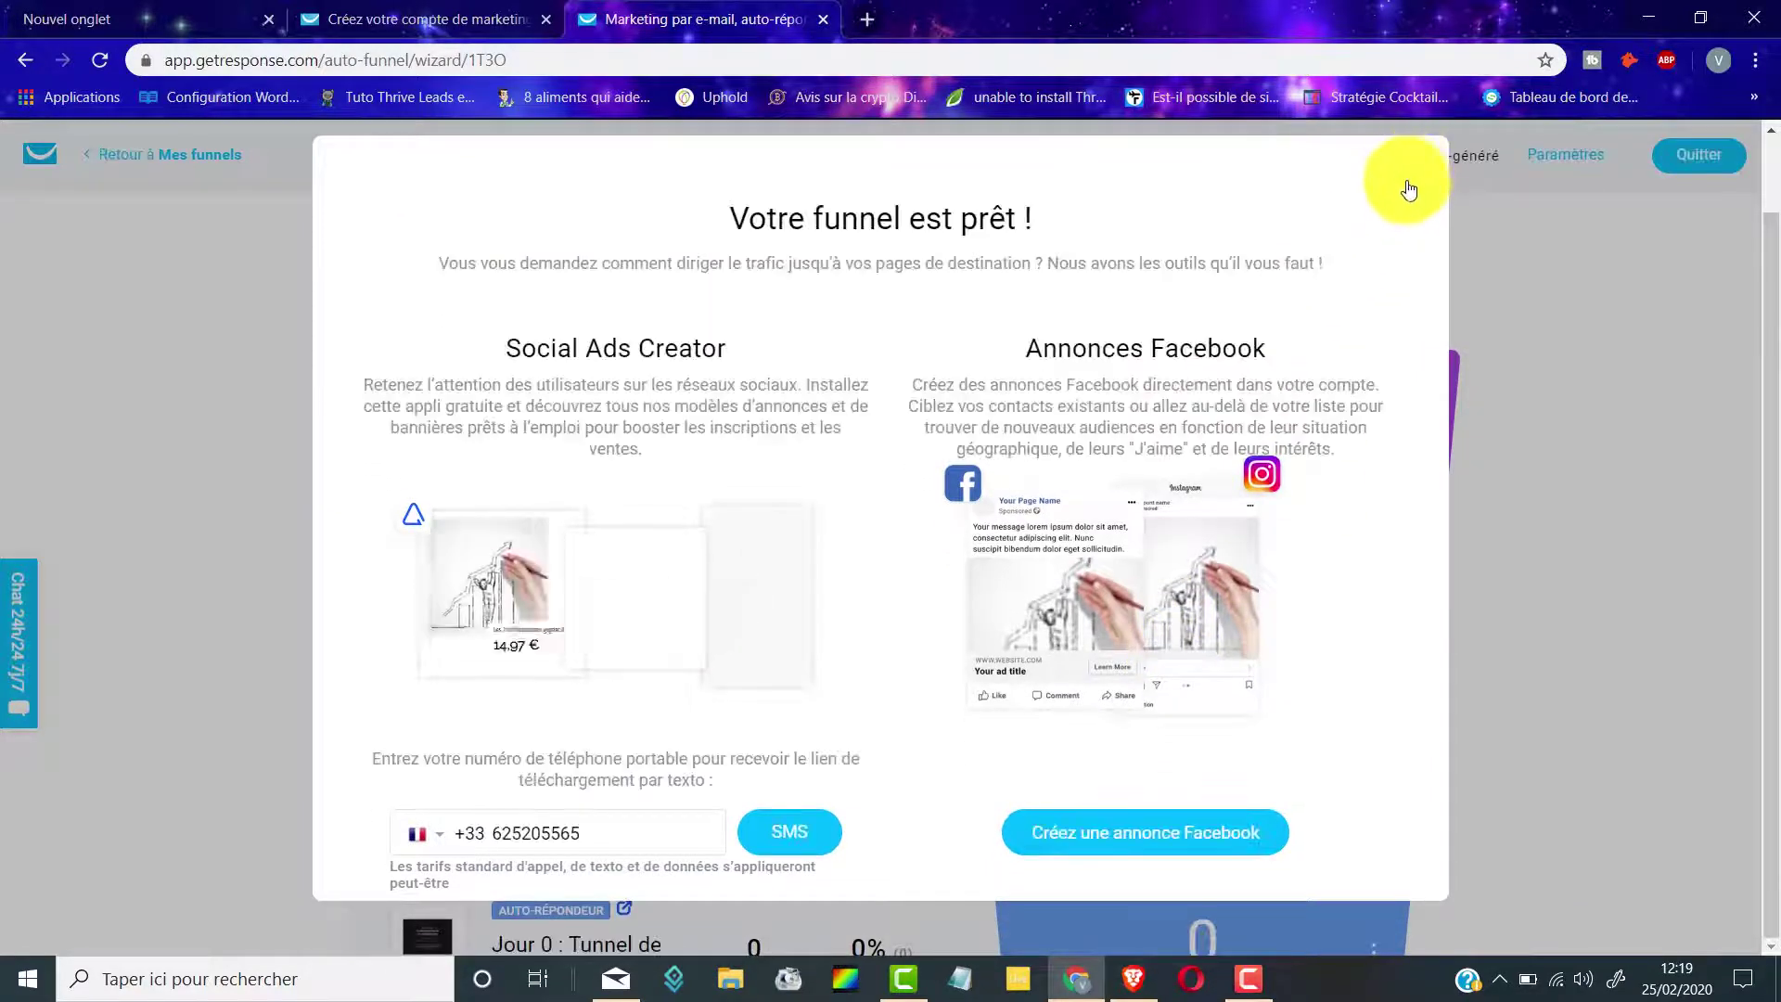
{"action": "left_click", "coordinate": [1409, 184]}
Look over the generated funnel's stages, from the sign-up page and contact forms to the auto-responder, sales page and order form
{"action": "scroll", "coordinate": [1512, 449], "scroll_direction": "down", "scroll_amount": 3}
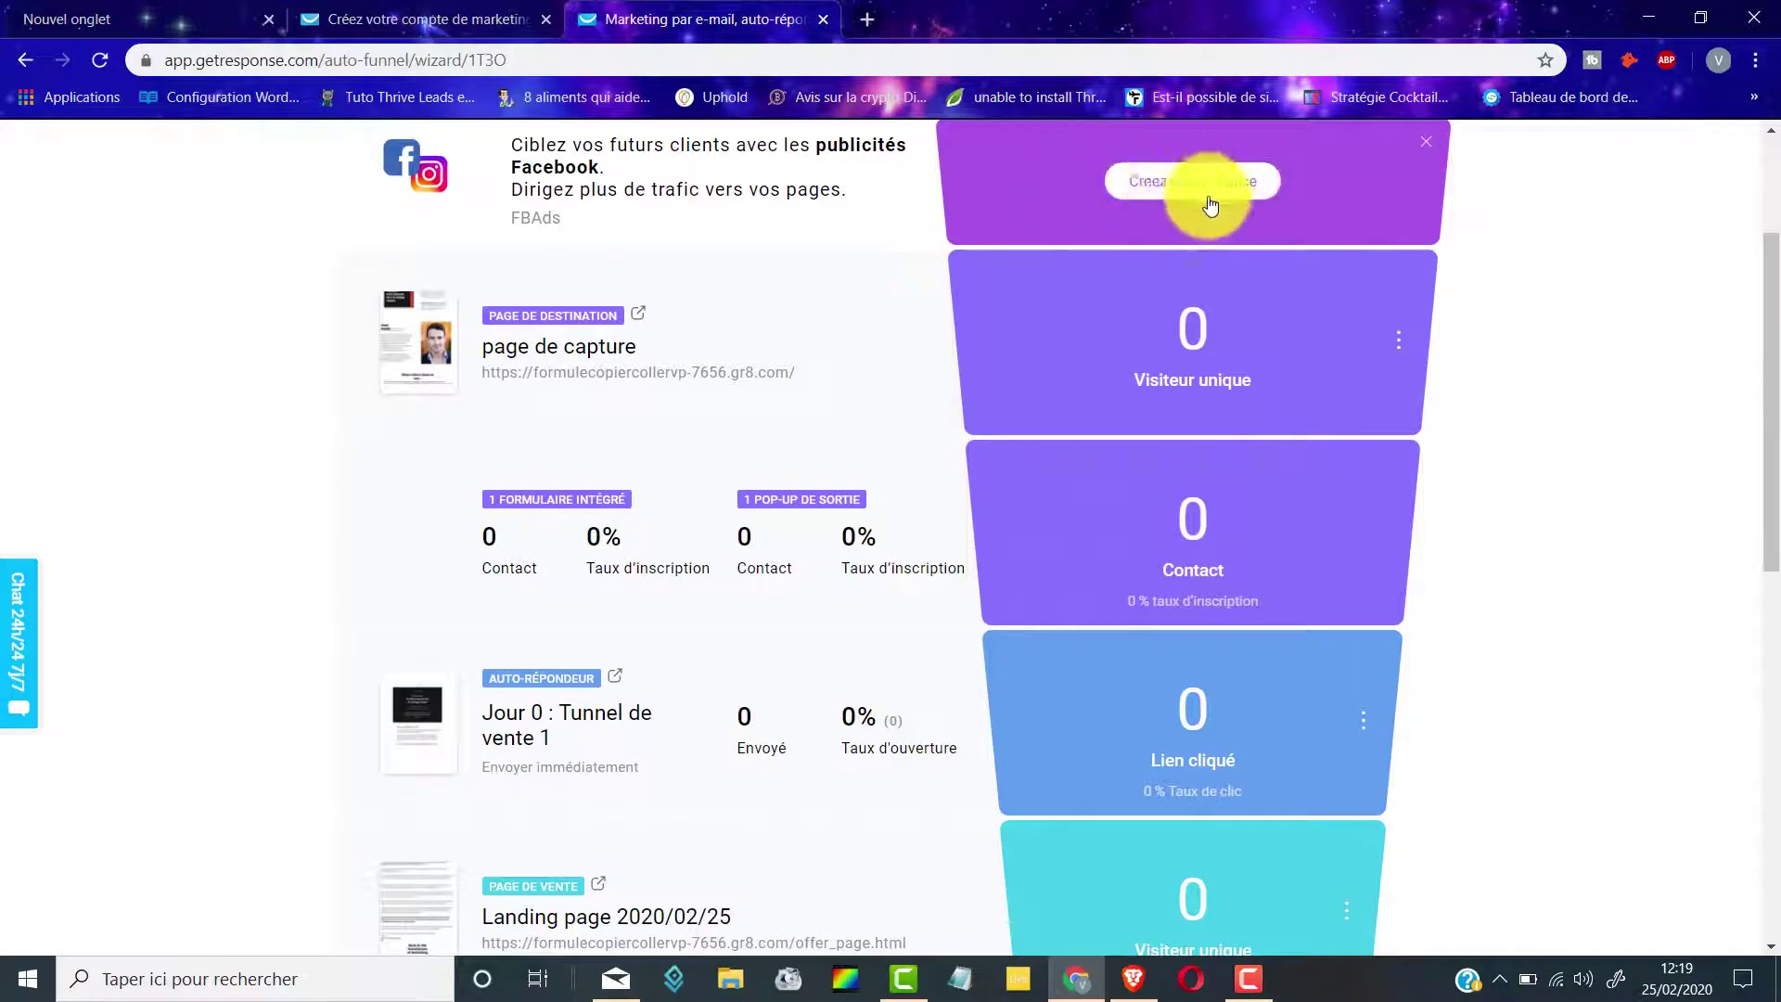
{"action": "scroll", "coordinate": [1479, 191], "scroll_direction": "up", "scroll_amount": 1}
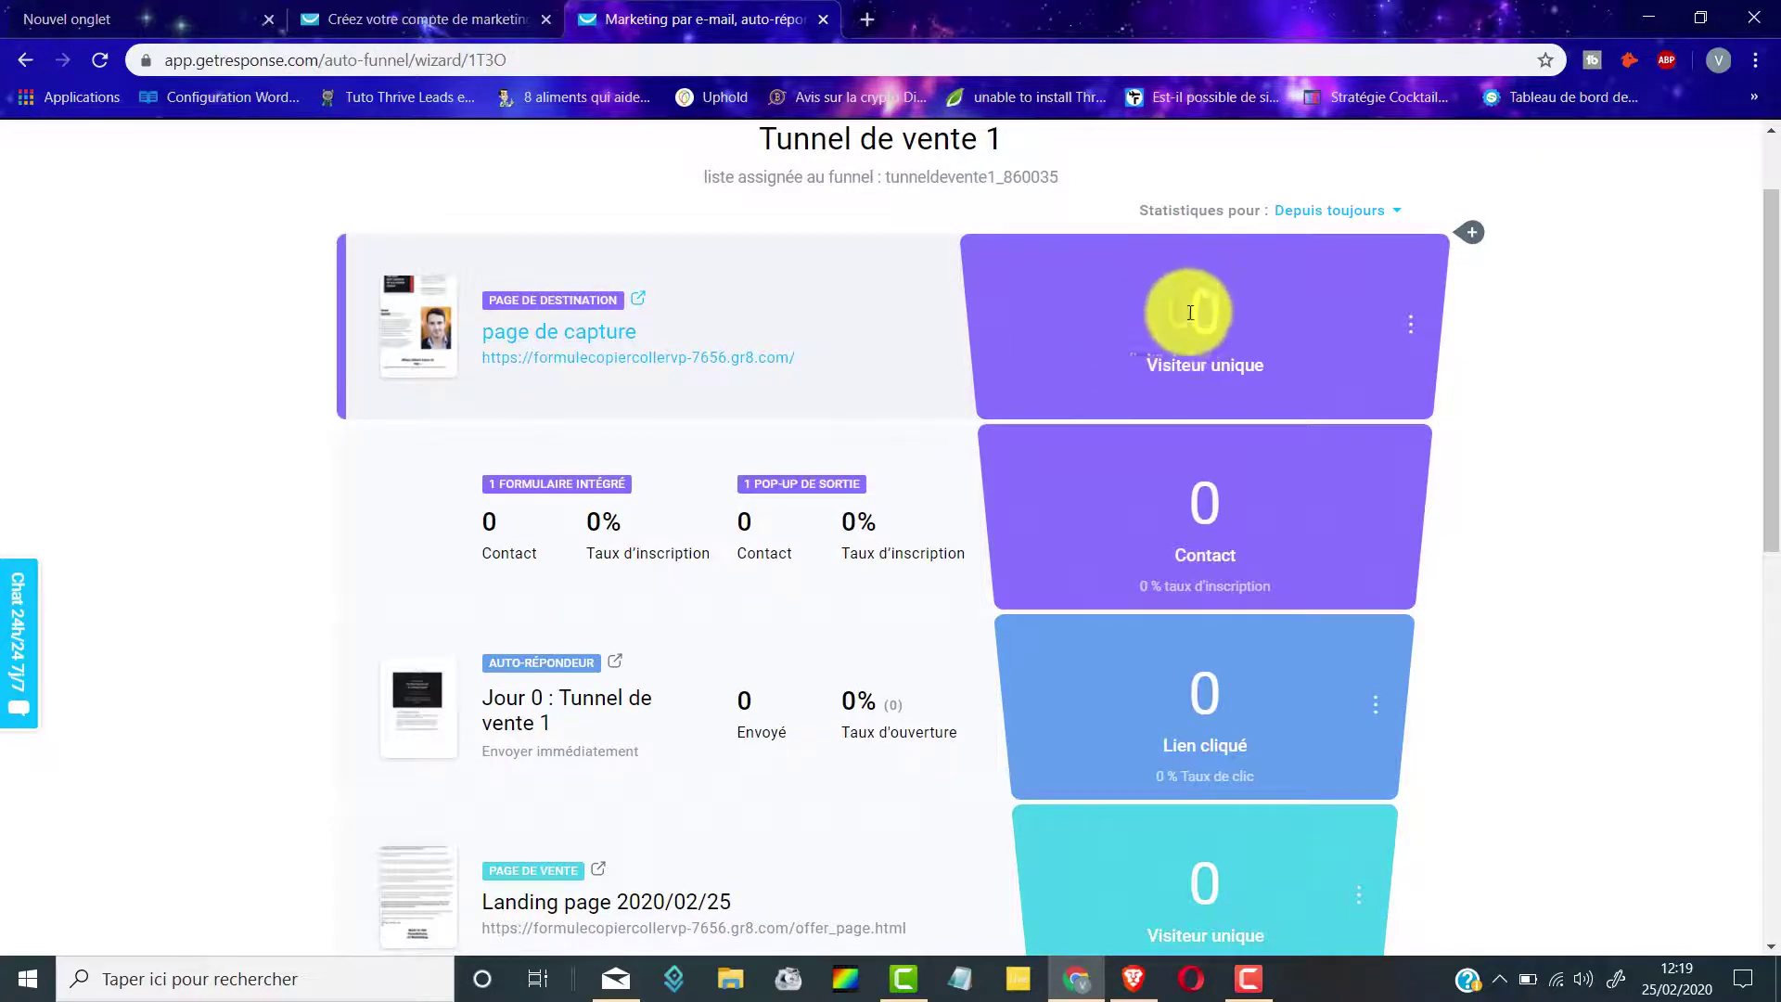
{"action": "scroll", "coordinate": [1197, 316], "scroll_direction": "down", "scroll_amount": 3}
{"action": "scroll", "coordinate": [1226, 542], "scroll_direction": "down", "scroll_amount": 1}
{"action": "scroll", "coordinate": [1226, 543], "scroll_direction": "up", "scroll_amount": 5}
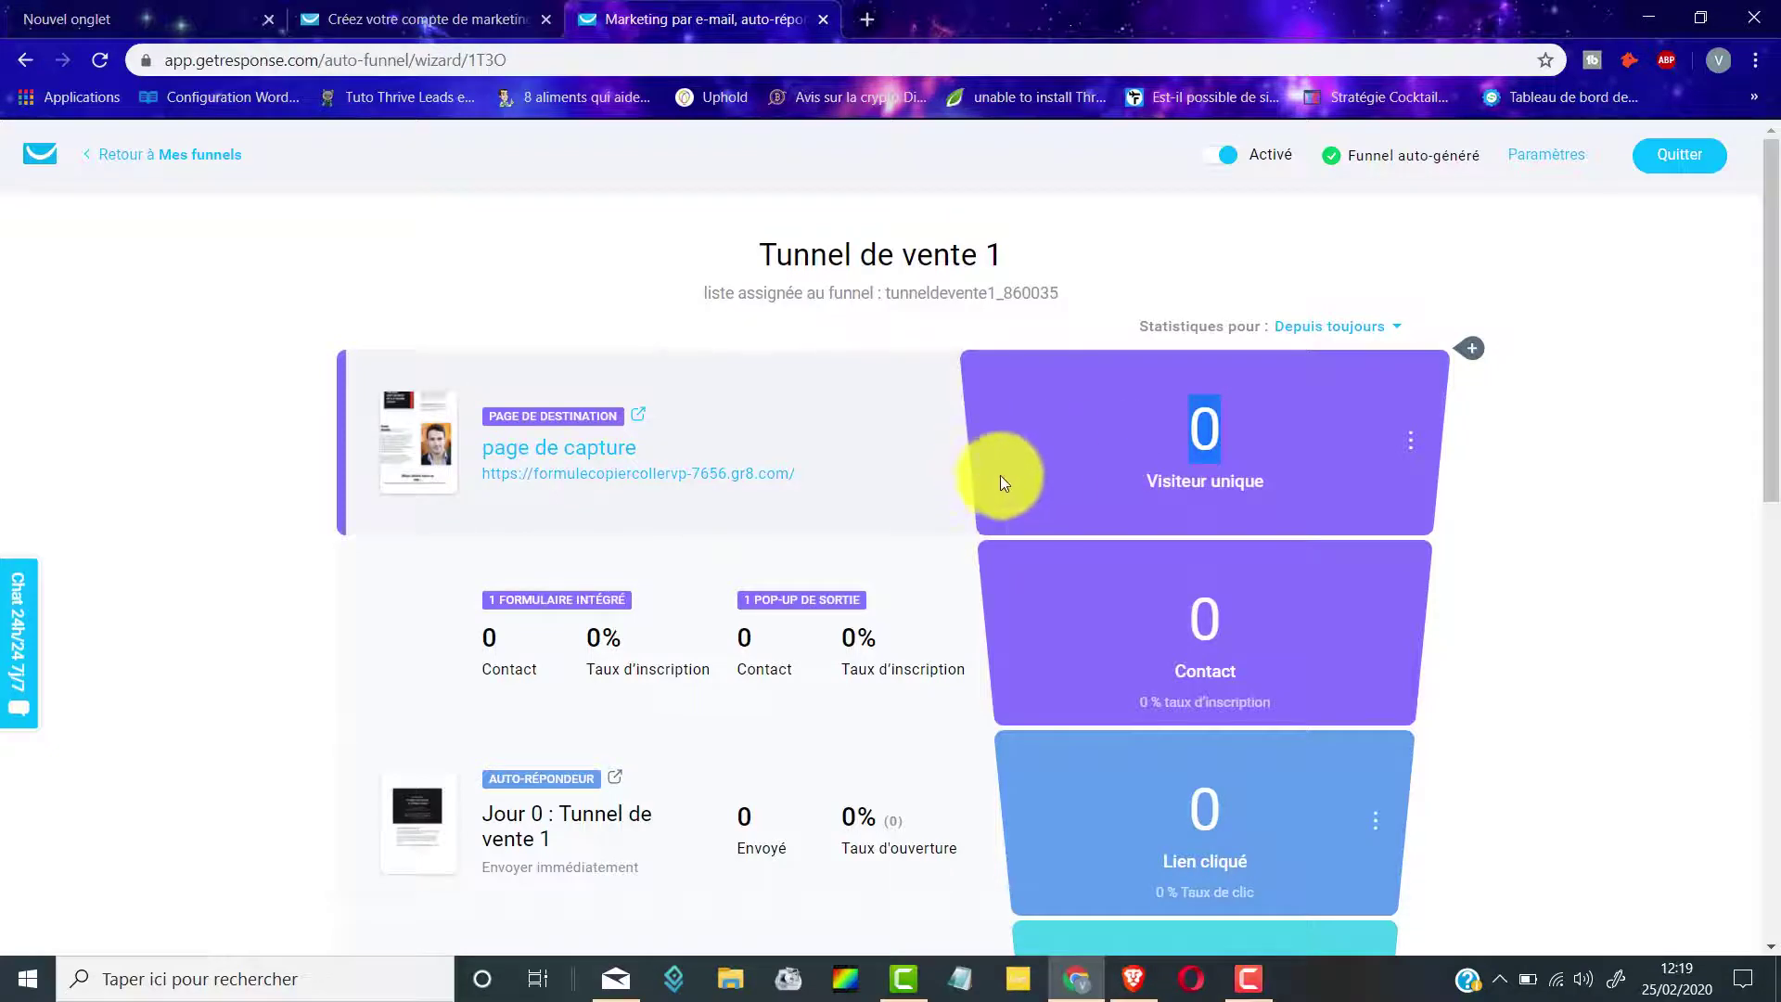
{"action": "scroll", "coordinate": [1178, 556], "scroll_direction": "down", "scroll_amount": 3}
{"action": "scroll", "coordinate": [1000, 482], "scroll_direction": "up", "scroll_amount": 1}
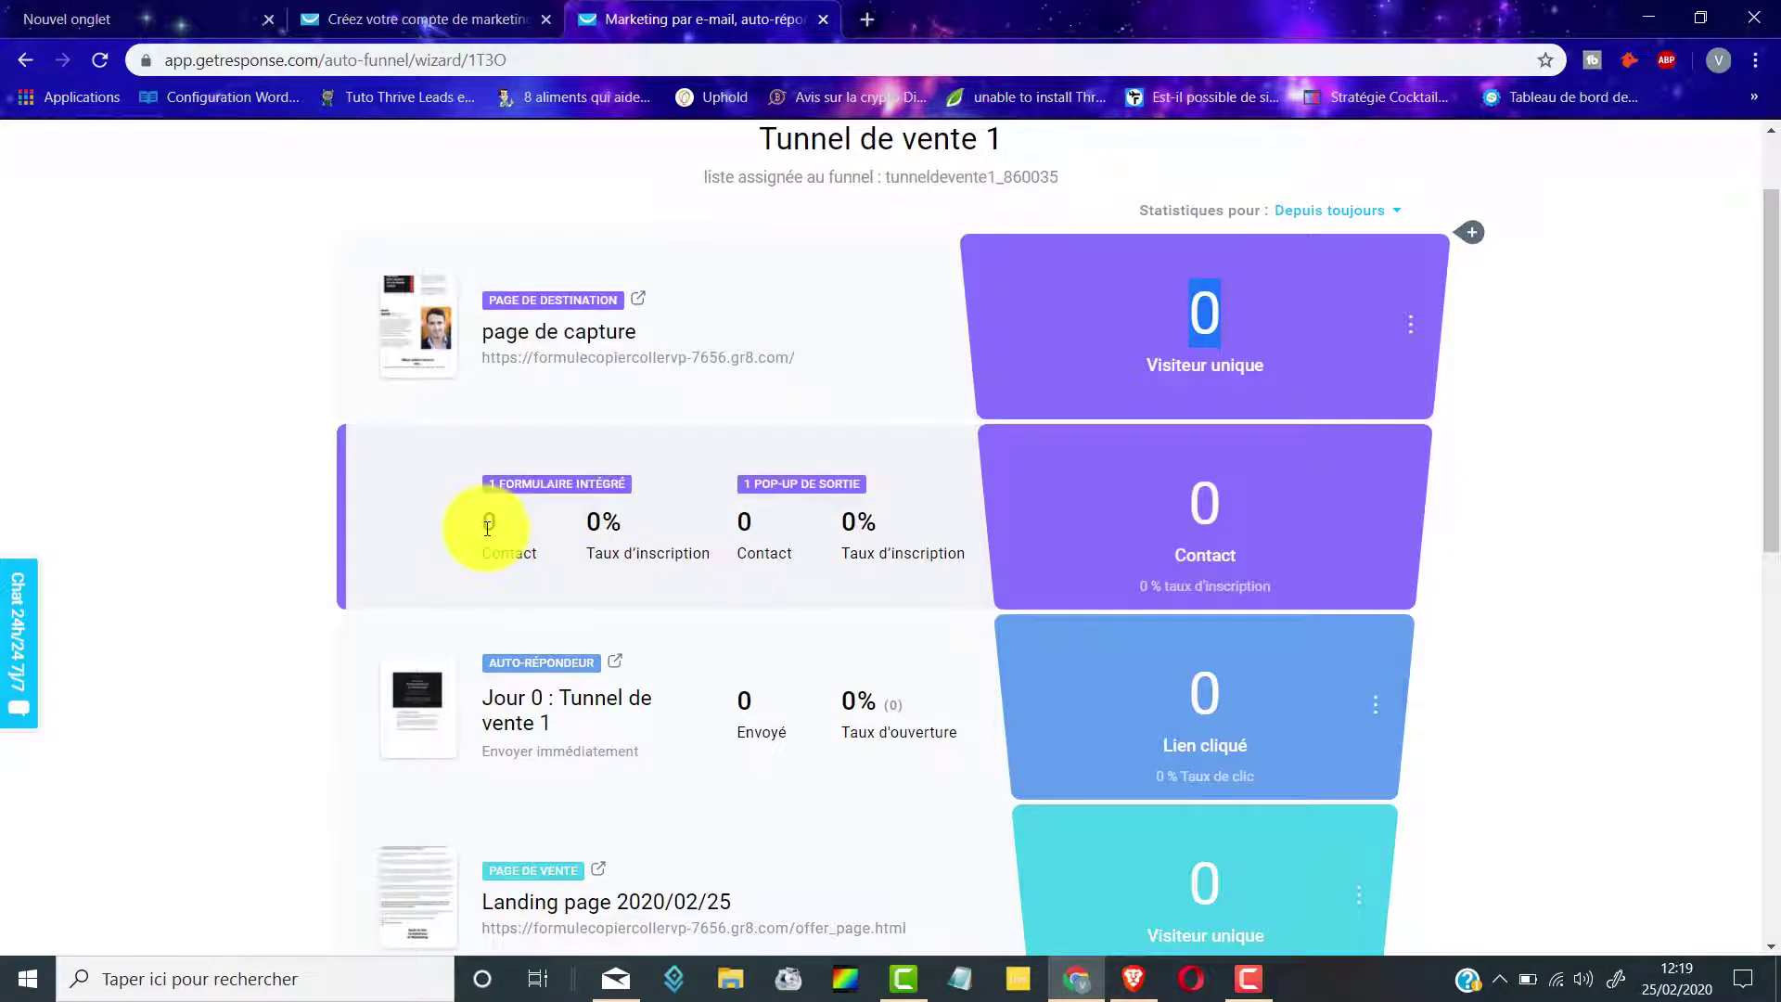
{"action": "scroll", "coordinate": [794, 525], "scroll_direction": "down", "scroll_amount": 2}
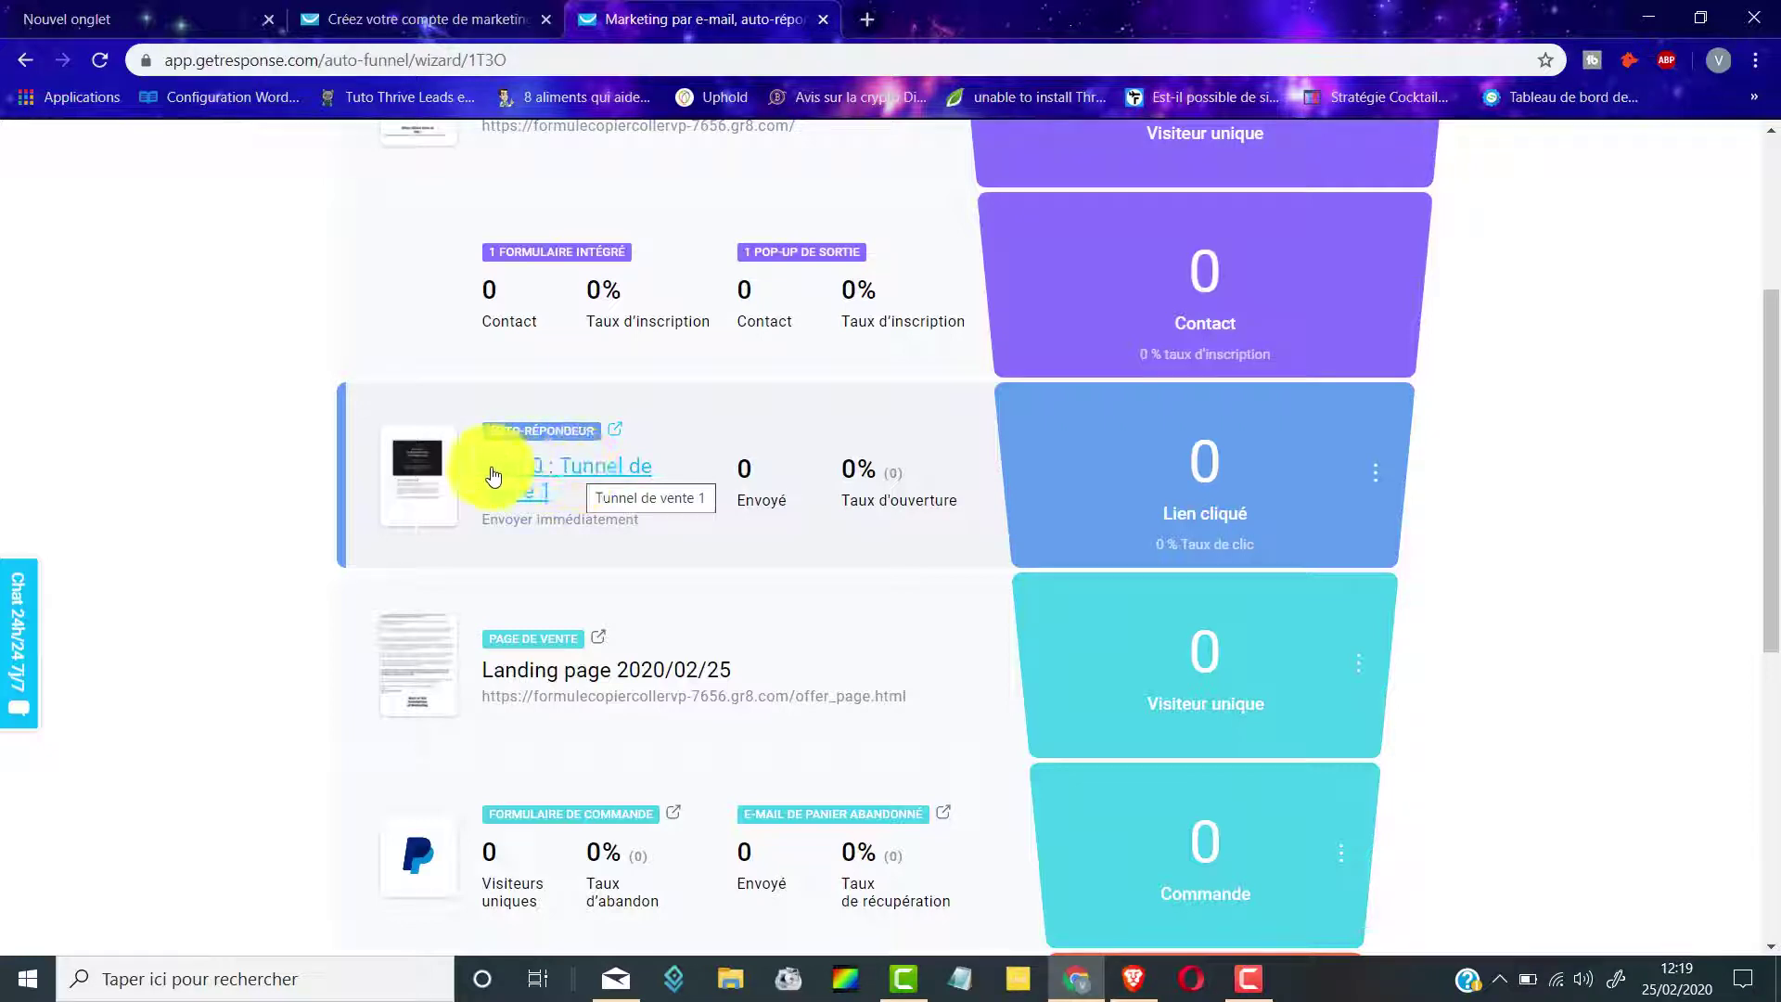
Open the funnel's day 0 auto-responder and examine its name, sending day, timing, active weekdays and message options
{"action": "left_click", "coordinate": [575, 474]}
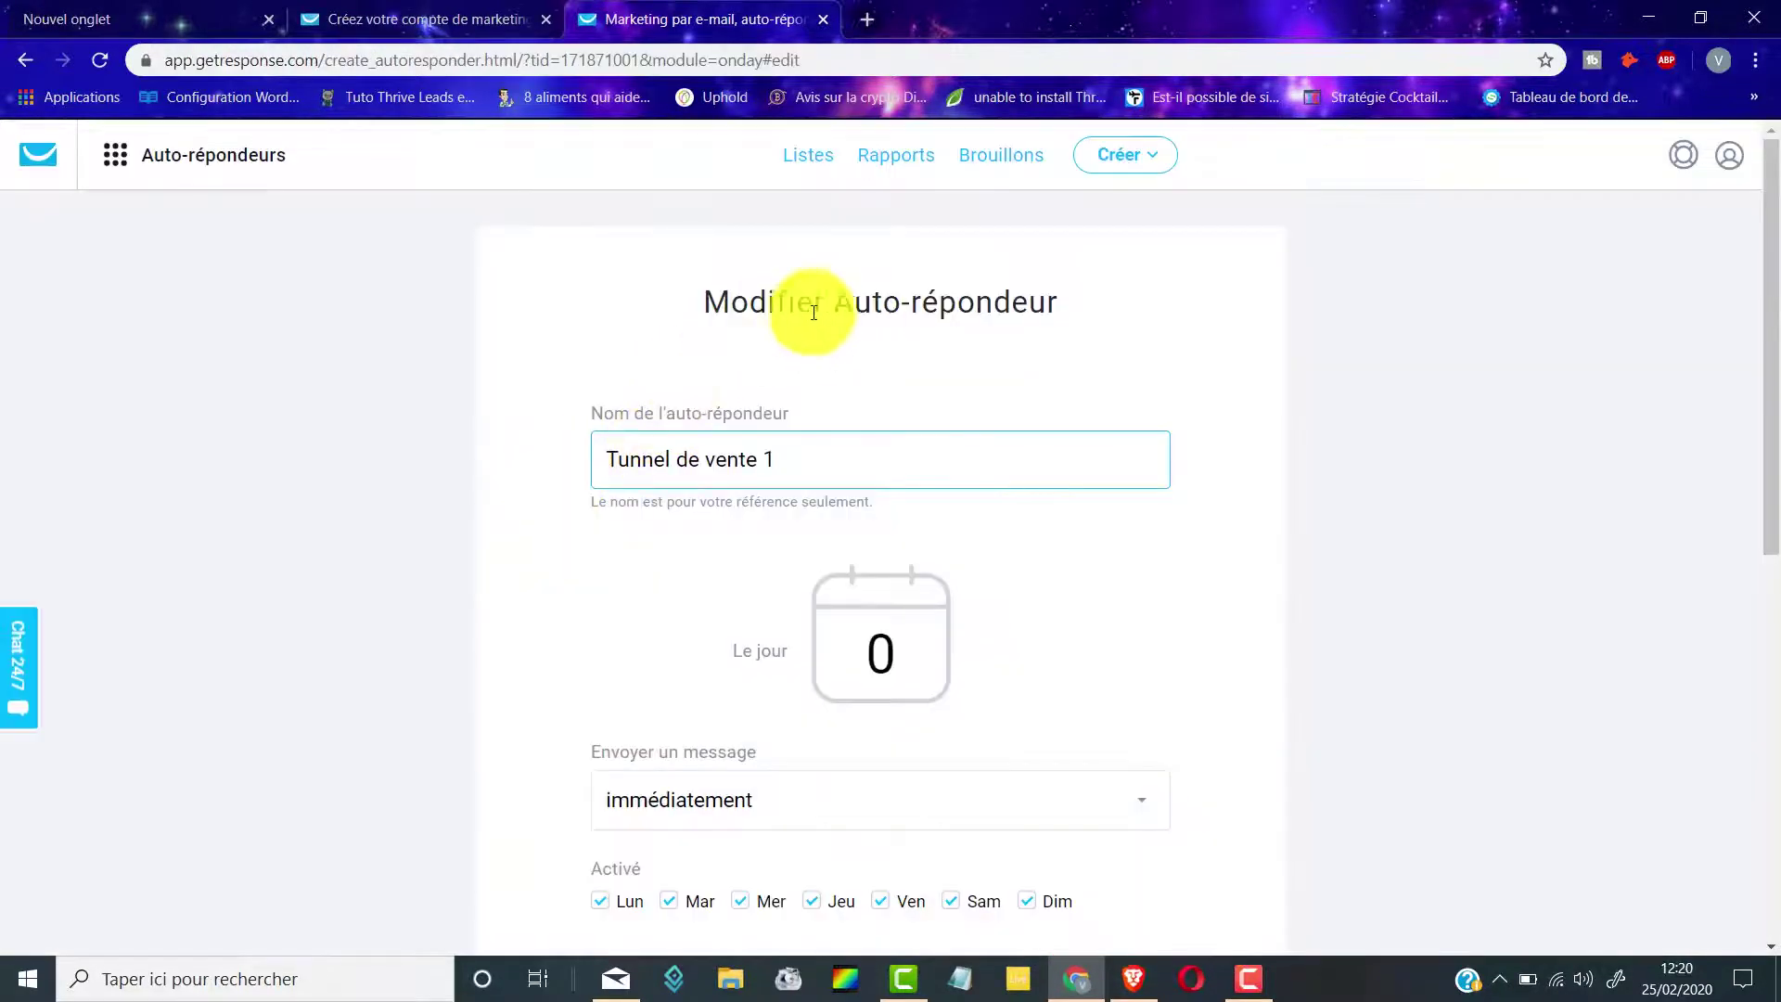
{"action": "scroll", "coordinate": [927, 464], "scroll_direction": "down", "scroll_amount": 2}
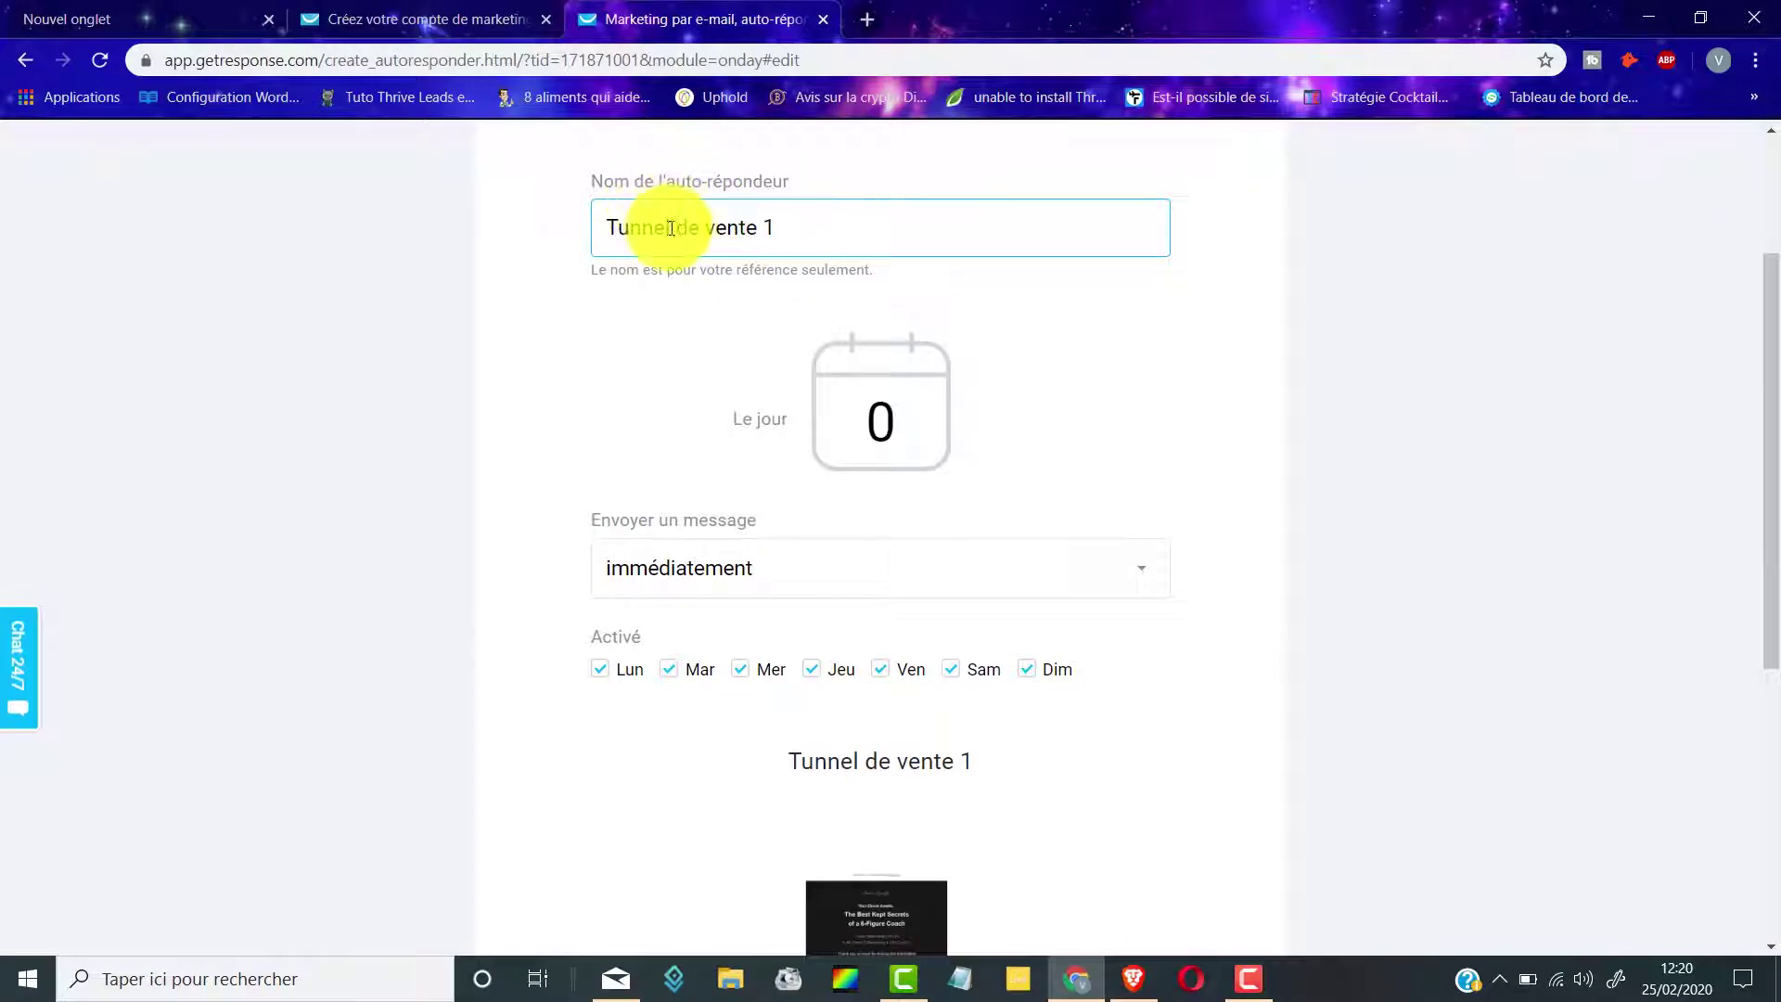
{"action": "scroll", "coordinate": [905, 316], "scroll_direction": "down", "scroll_amount": 2}
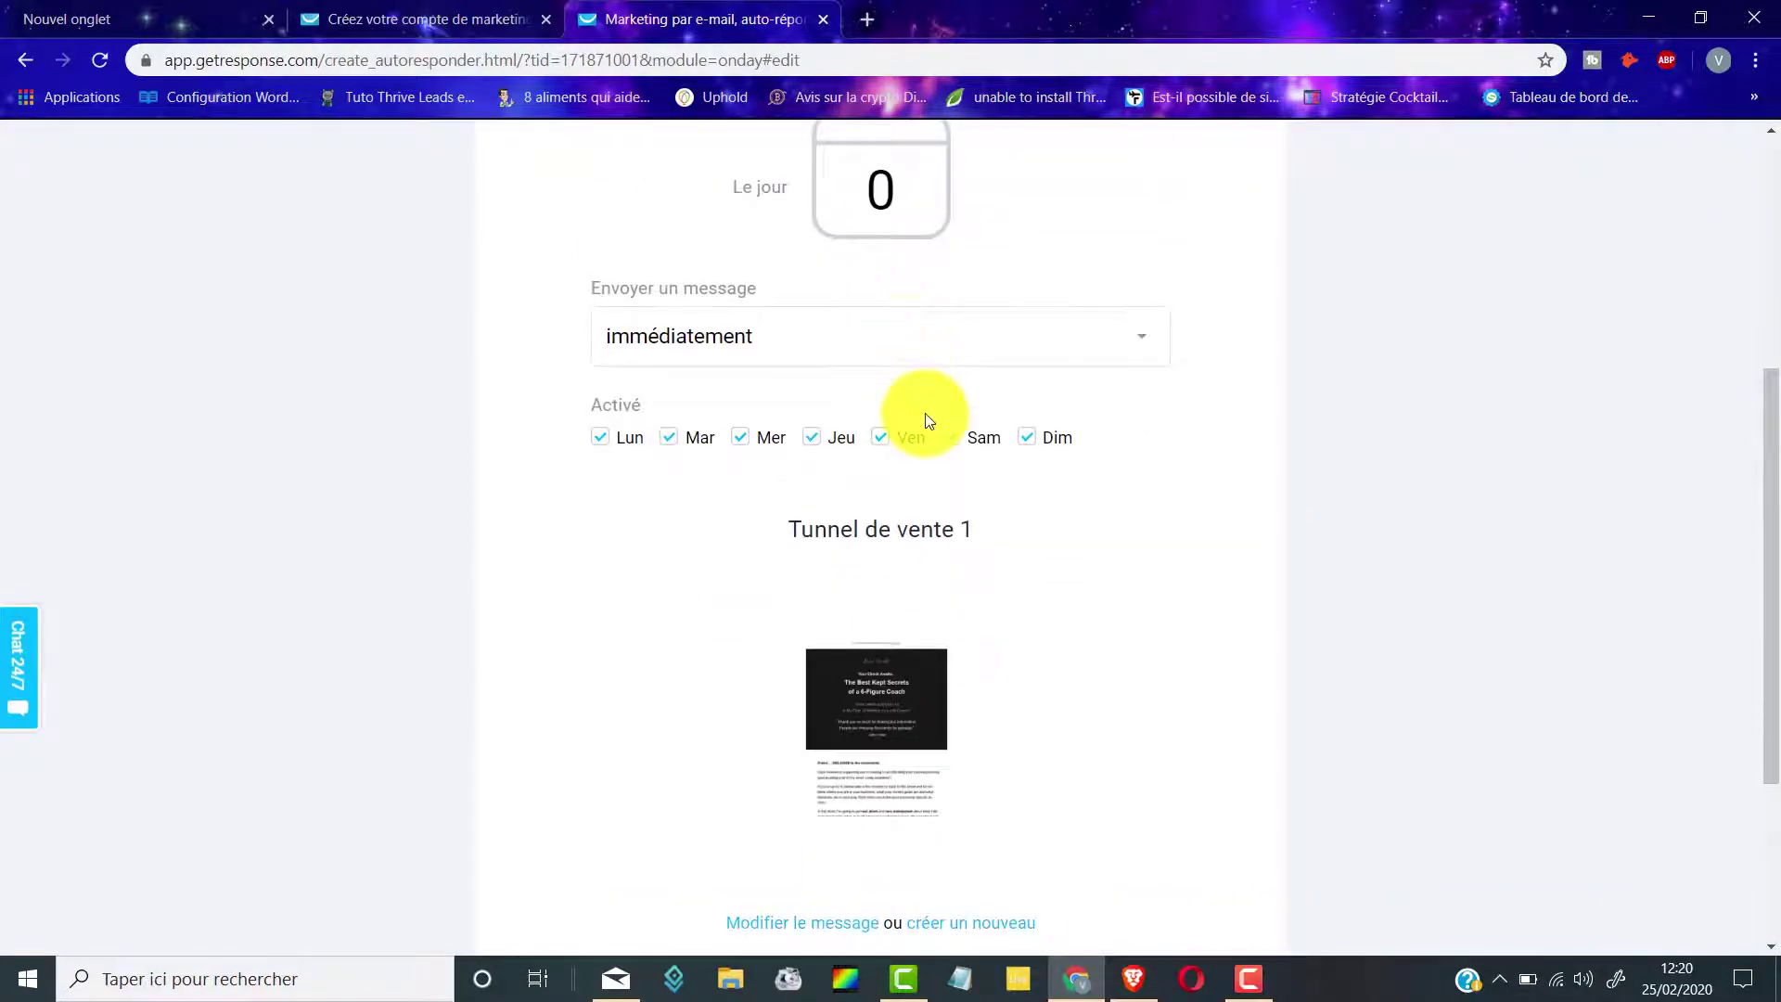
{"action": "scroll", "coordinate": [890, 371], "scroll_direction": "up", "scroll_amount": 1}
{"action": "double_click", "coordinate": [874, 302]}
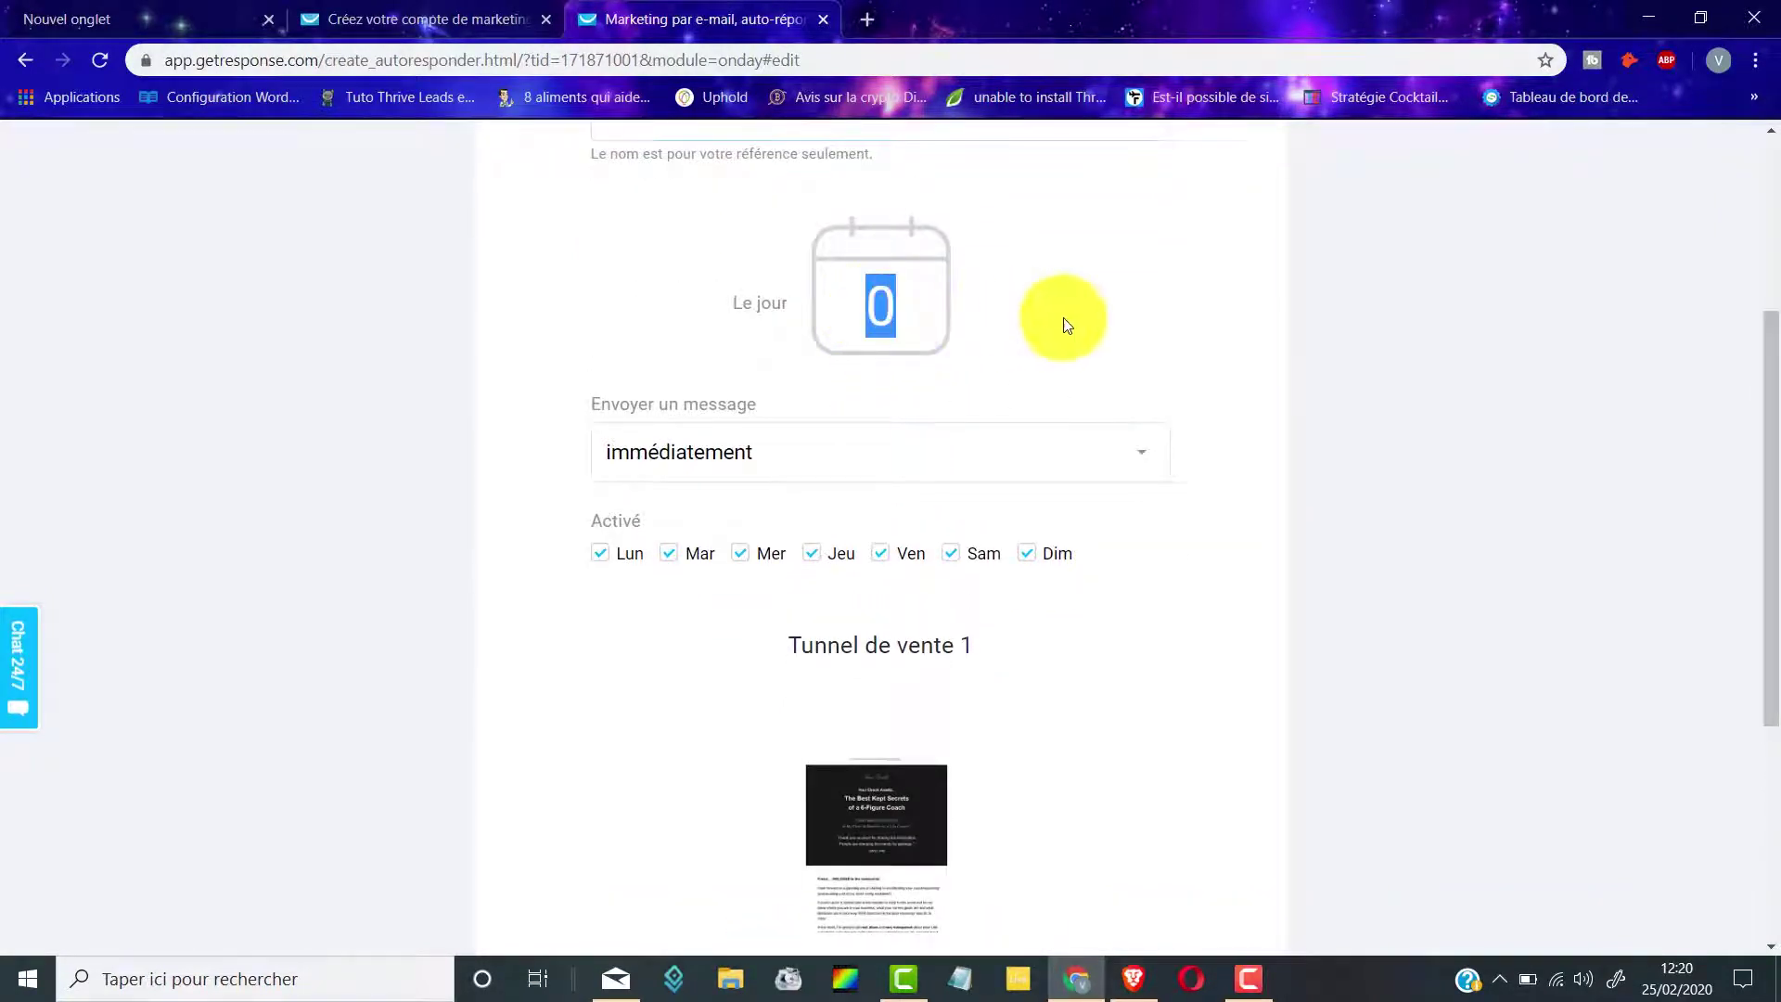
{"action": "scroll", "coordinate": [1057, 320], "scroll_direction": "down", "scroll_amount": 2}
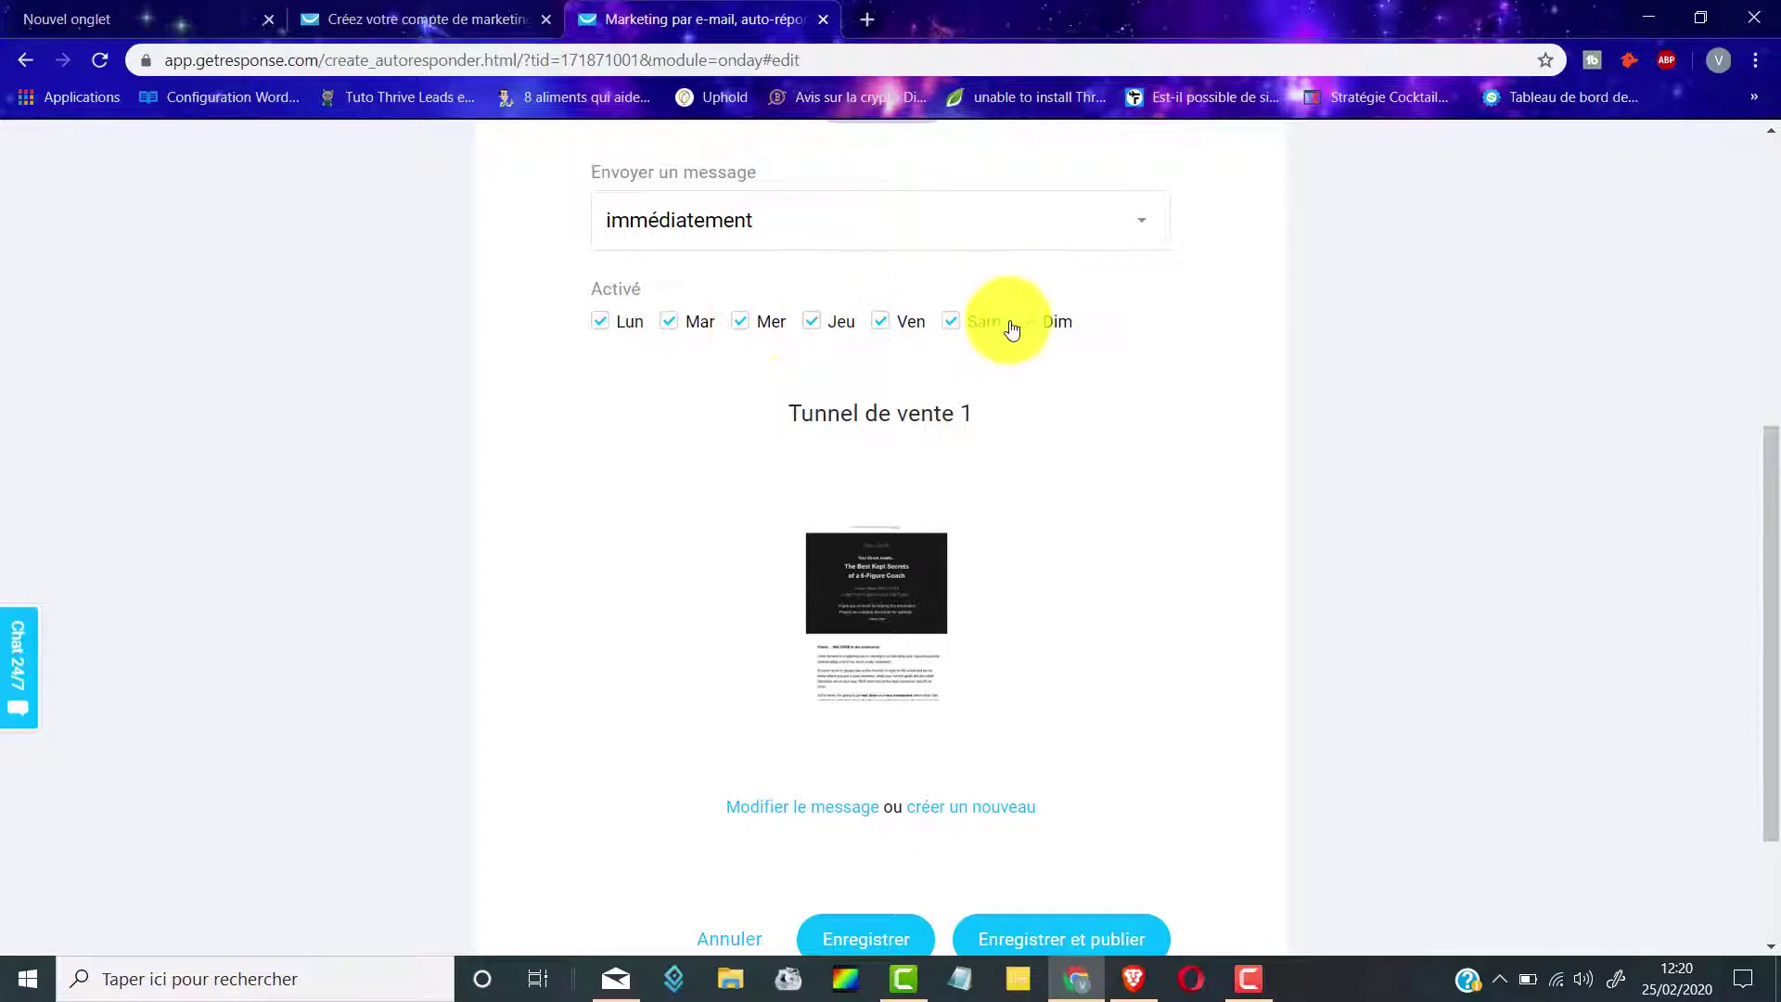
{"action": "scroll", "coordinate": [927, 427], "scroll_direction": "down", "scroll_amount": 1}
{"action": "scroll", "coordinate": [927, 426], "scroll_direction": "down", "scroll_amount": 2}
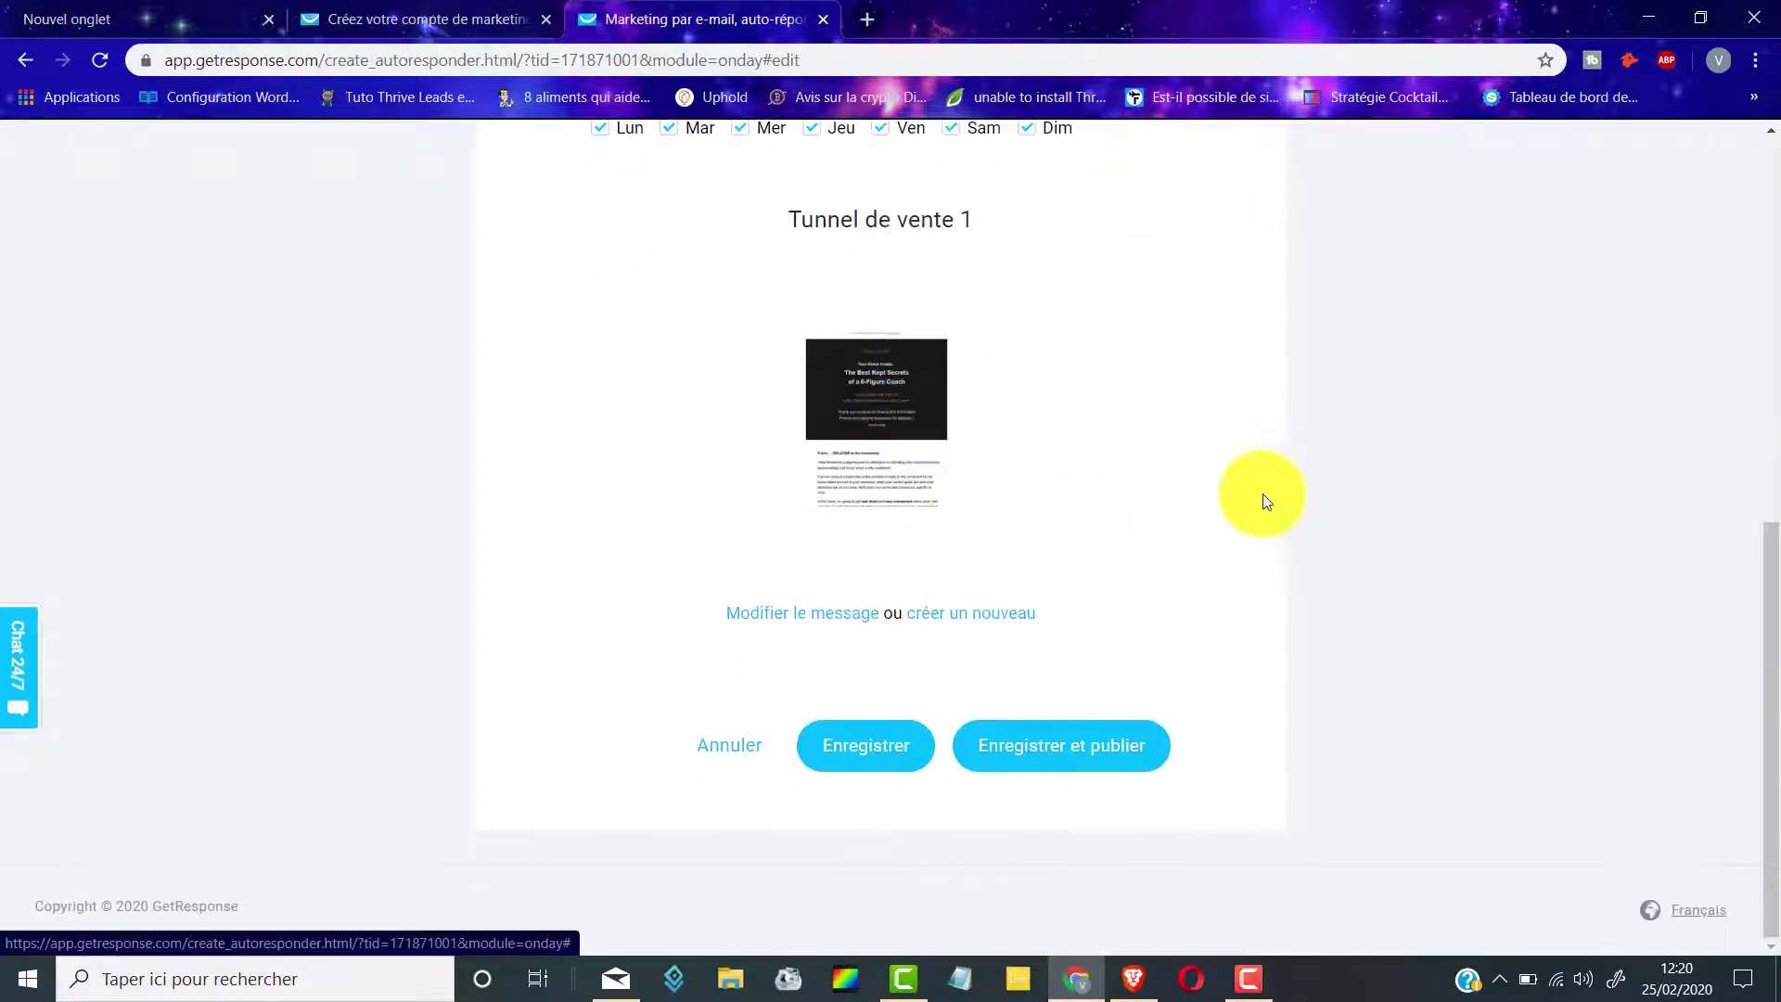
{"action": "mouse_move", "coordinate": [943, 290]}
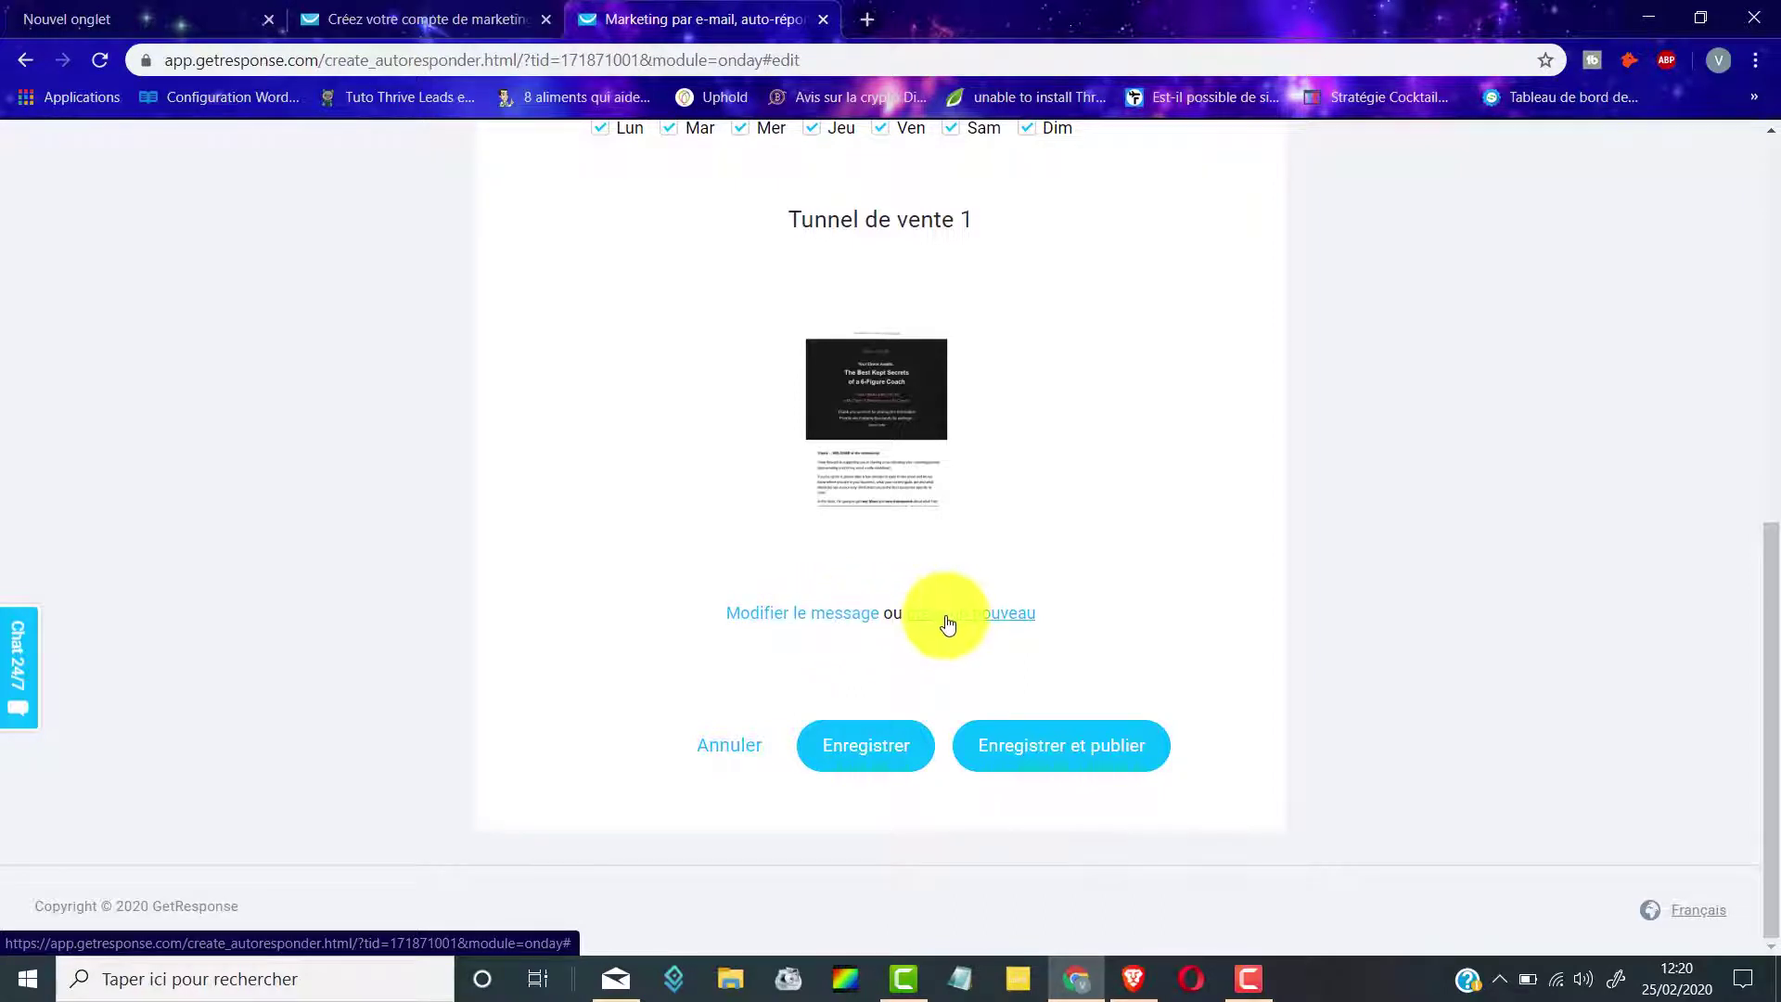
Open the day 0 auto-responder message for editing, set its subject to "Ton ebook offert" and continue to the message editor
{"action": "left_click", "coordinate": [793, 623]}
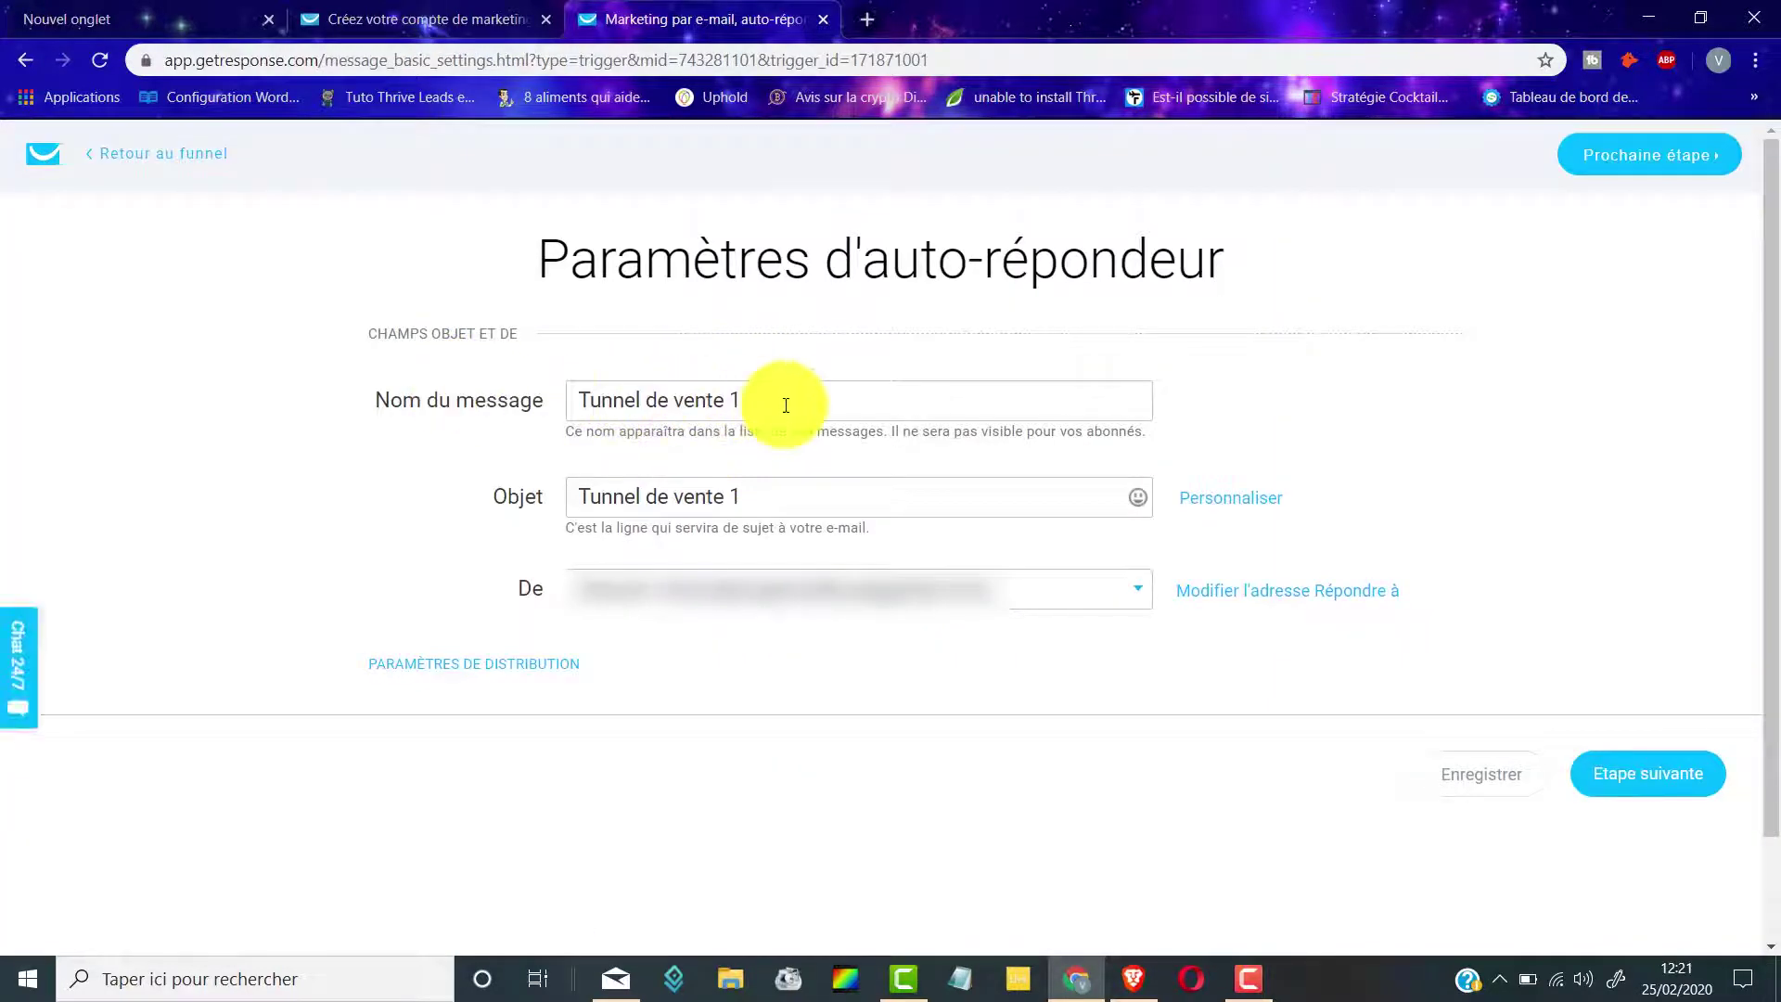
{"action": "left_click_drag", "start_coordinate": [783, 402], "coordinate": [554, 405]}
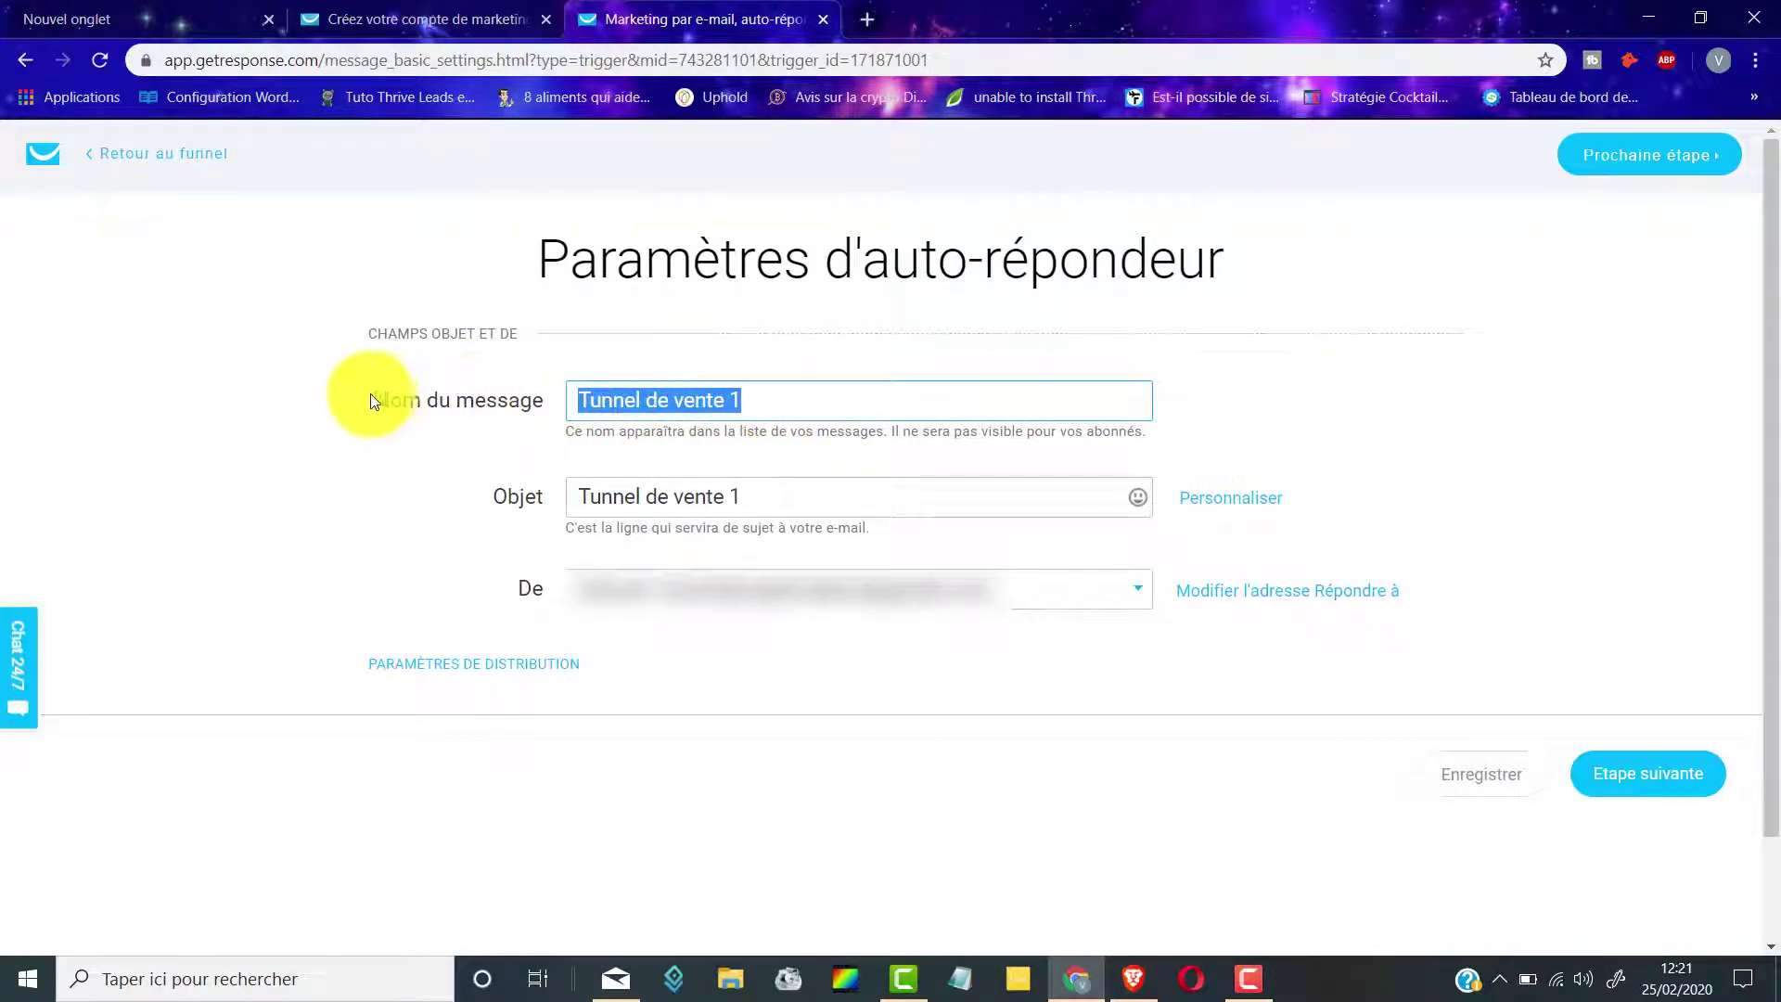
{"action": "left_click", "coordinate": [607, 402]}
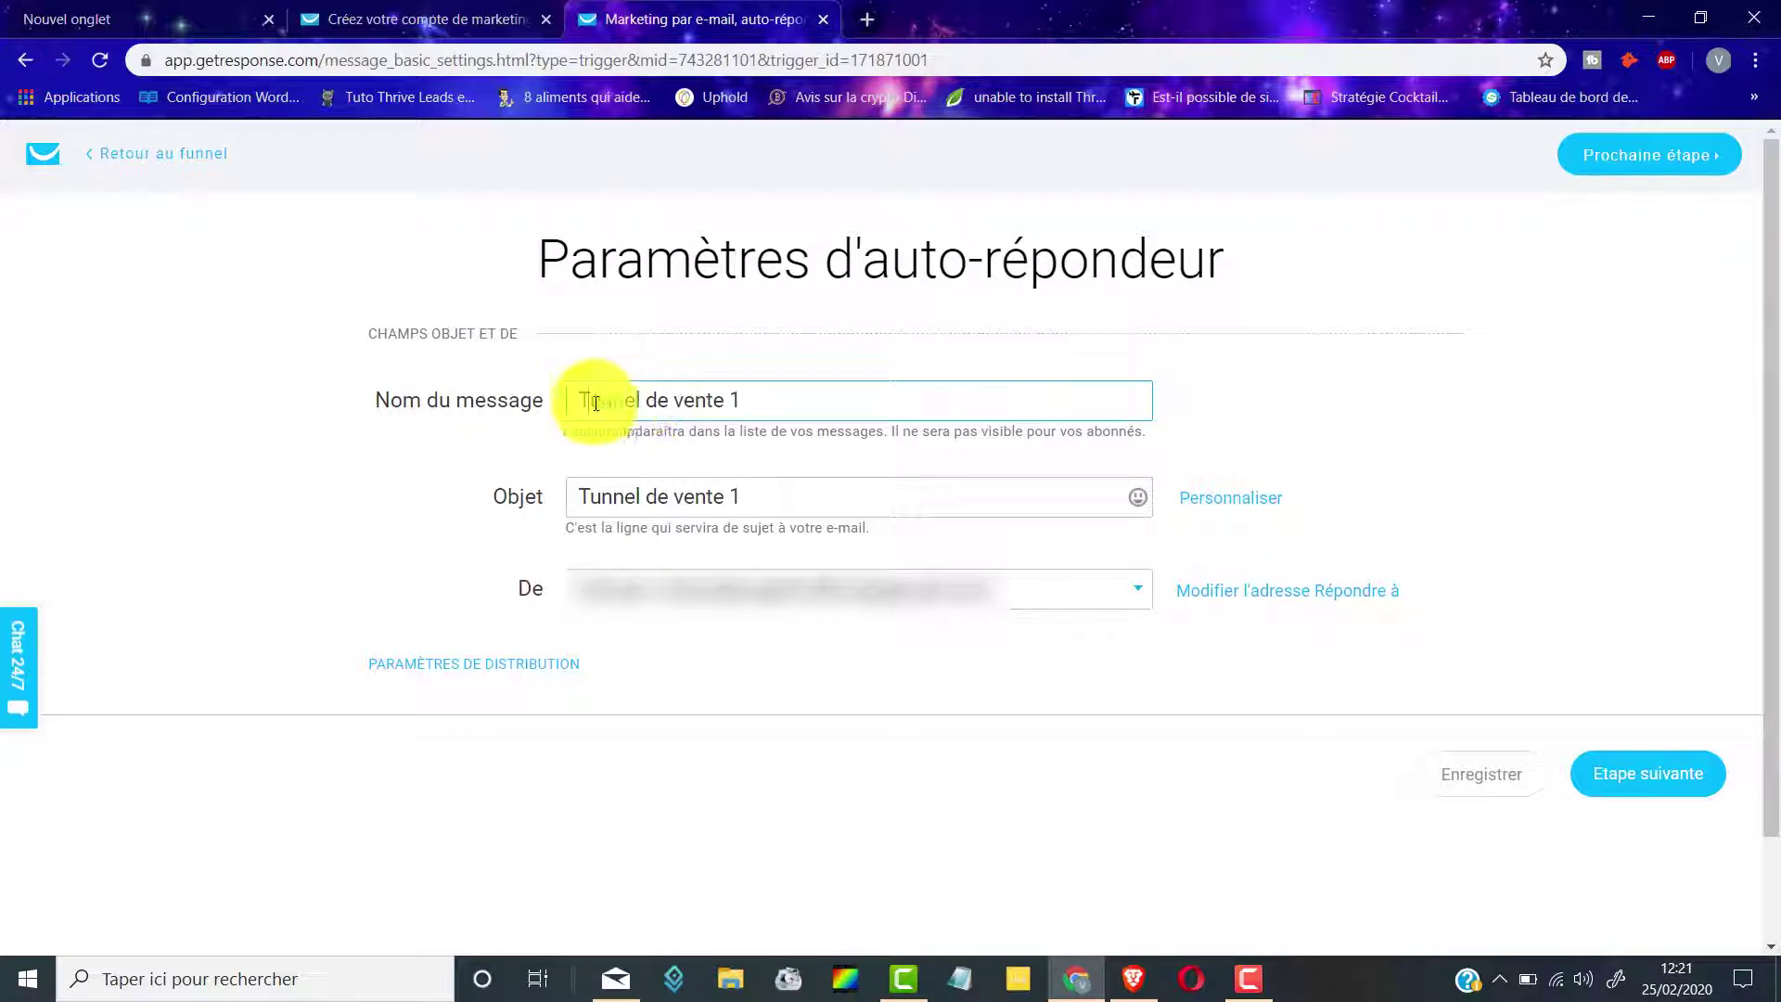
{"action": "left_click_drag", "start_coordinate": [576, 501], "coordinate": [1076, 499]}
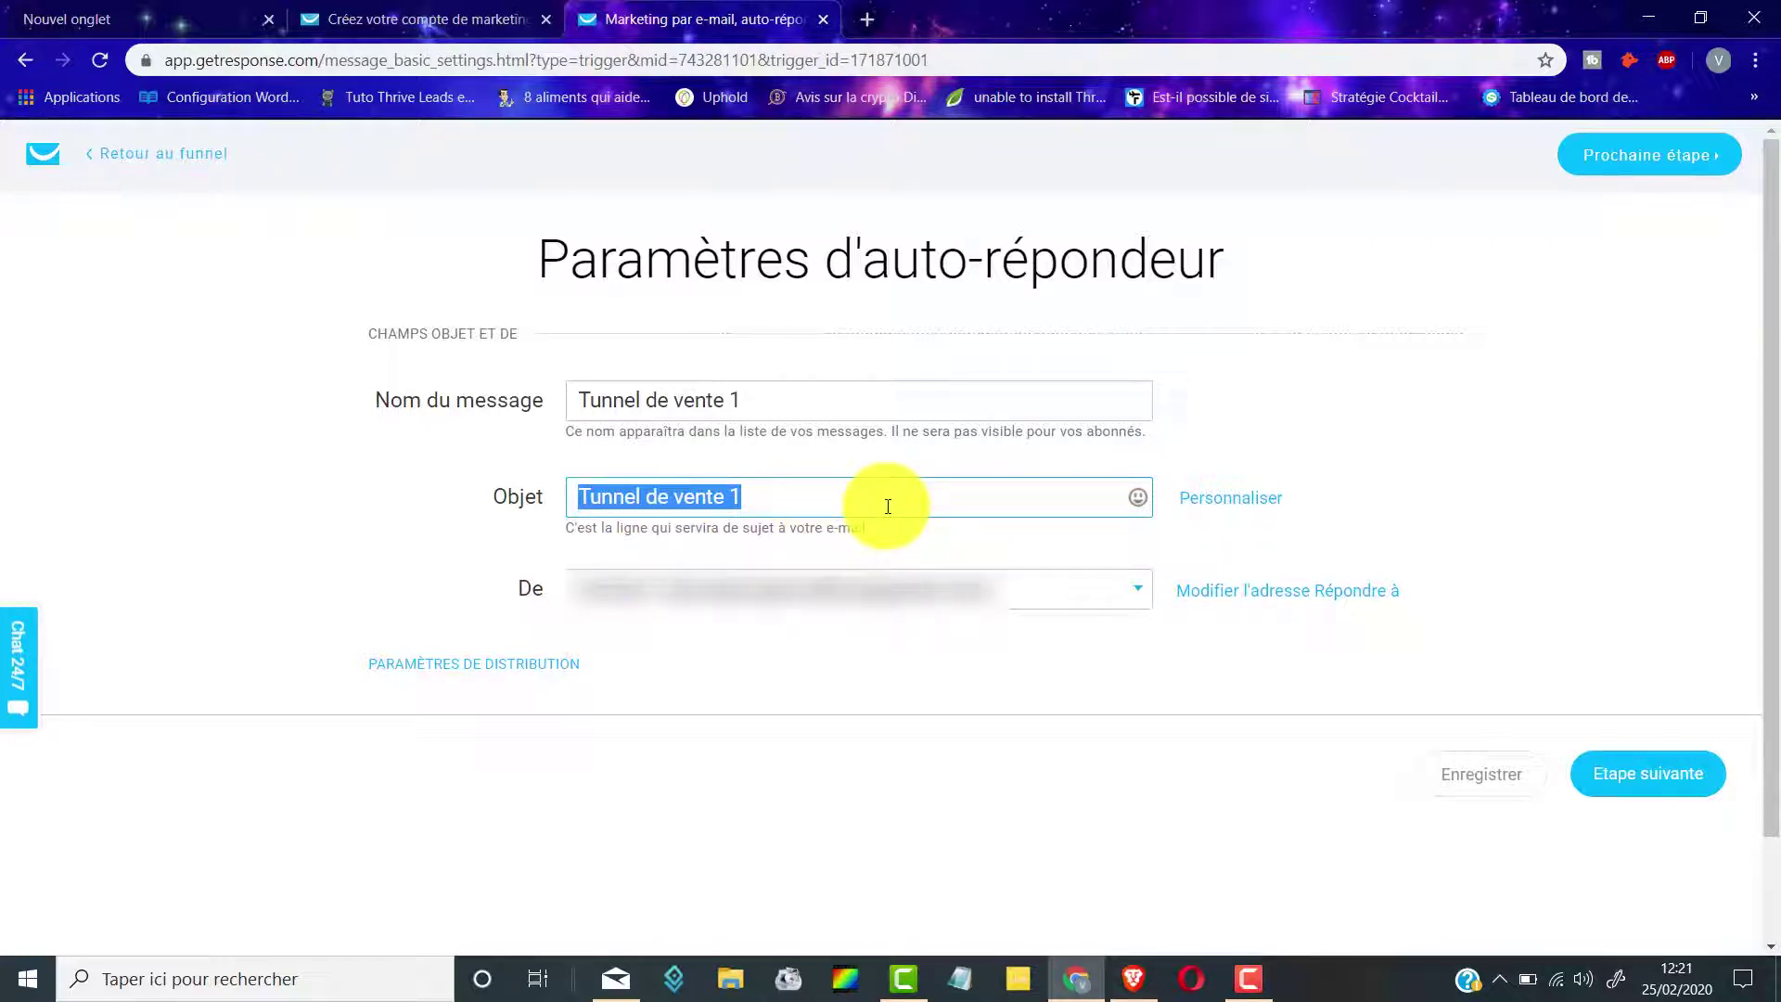
{"action": "type", "text": "Ton ebook offert"}
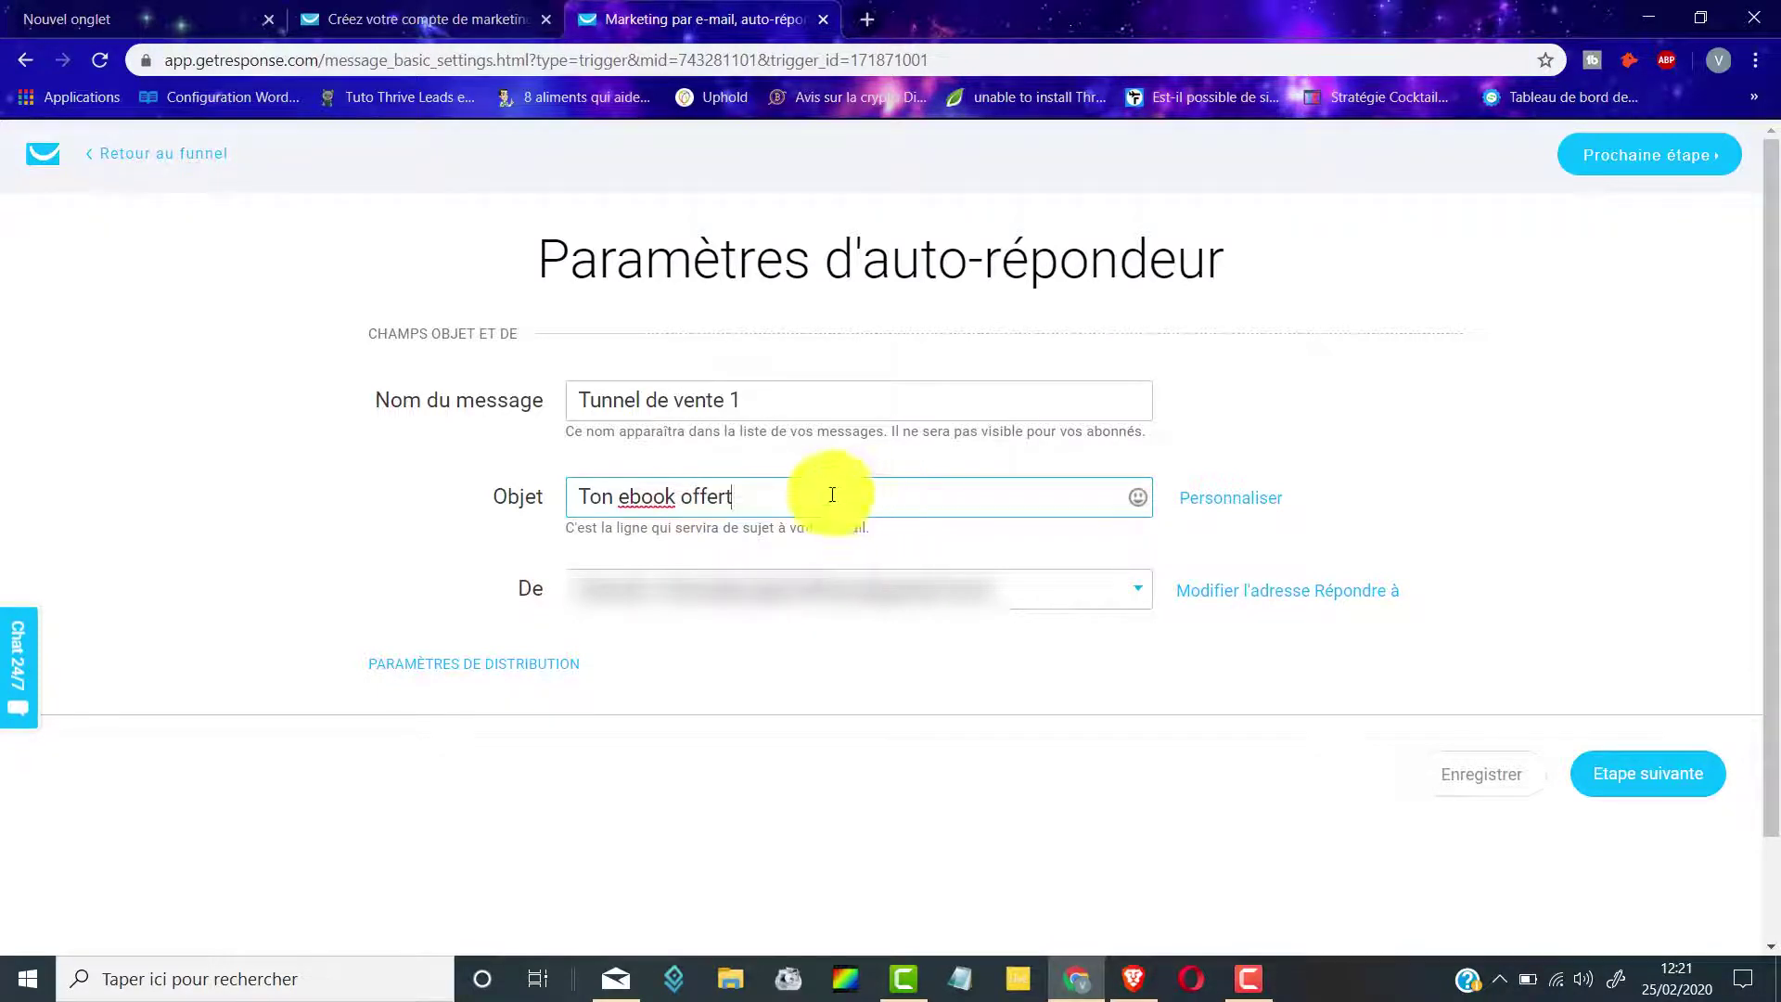
{"action": "left_click", "coordinate": [1684, 790]}
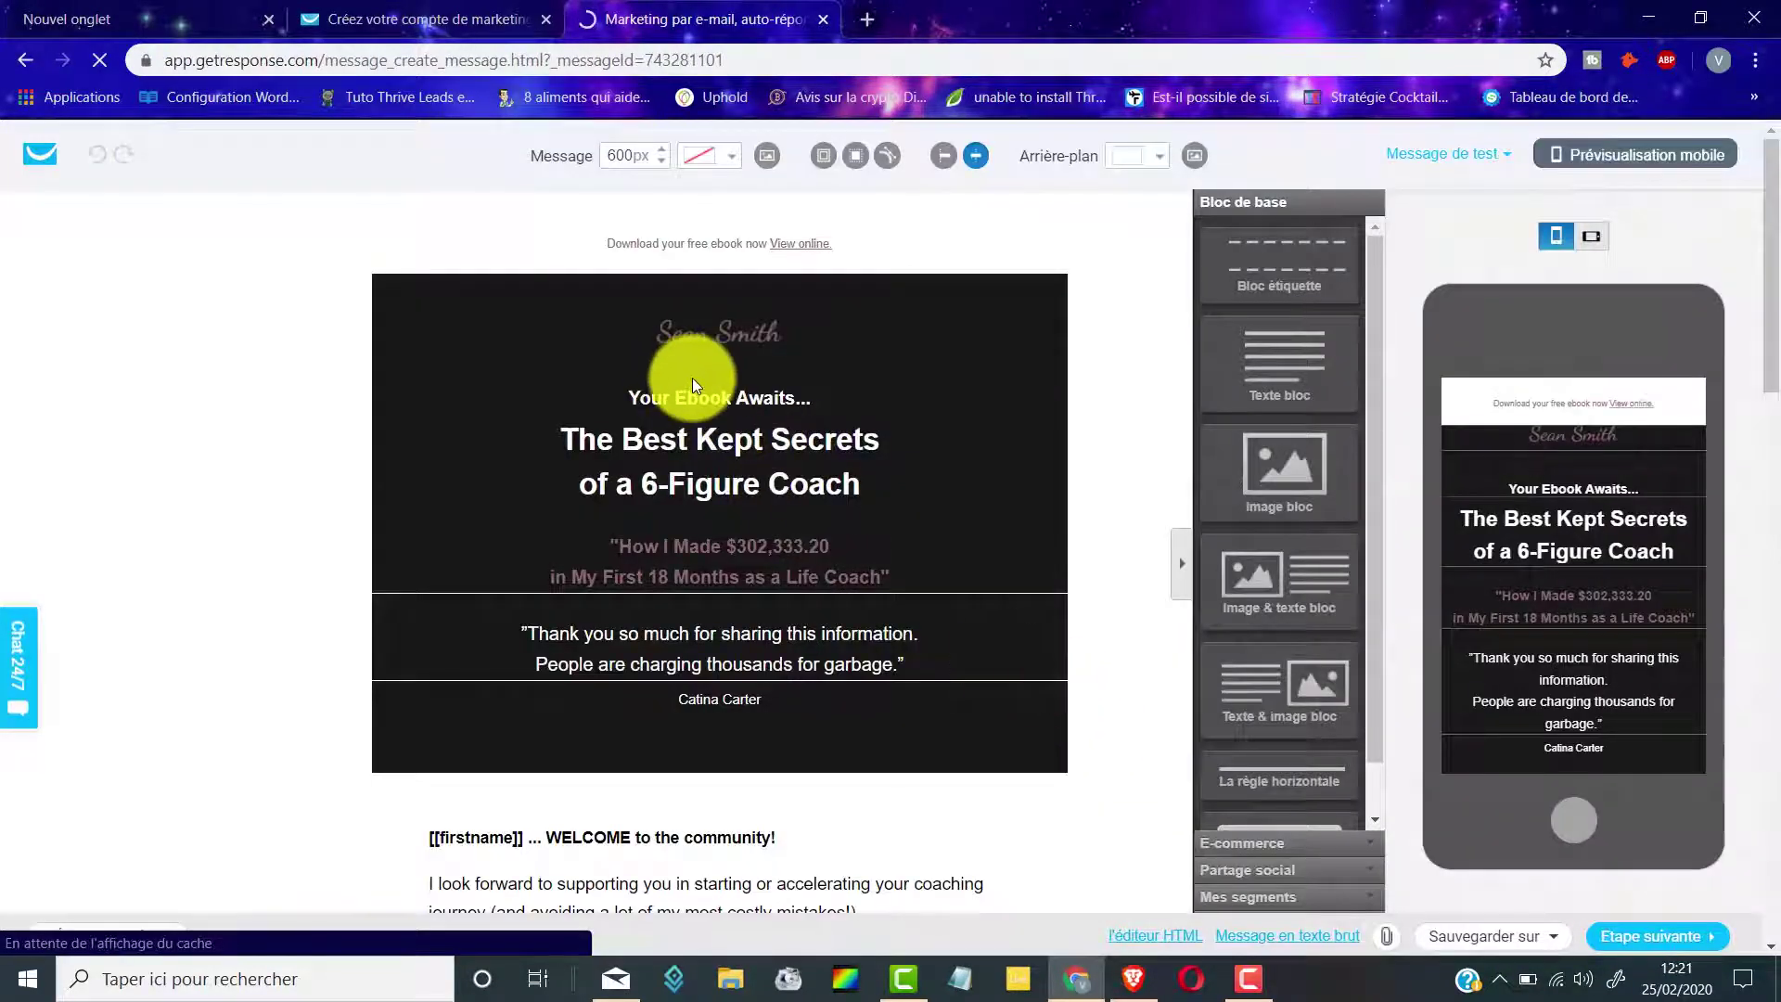
Examine the welcome e-mail template, from its editable header text to the ebook download link and body copy
{"action": "scroll", "coordinate": [692, 376], "scroll_direction": "down", "scroll_amount": 12}
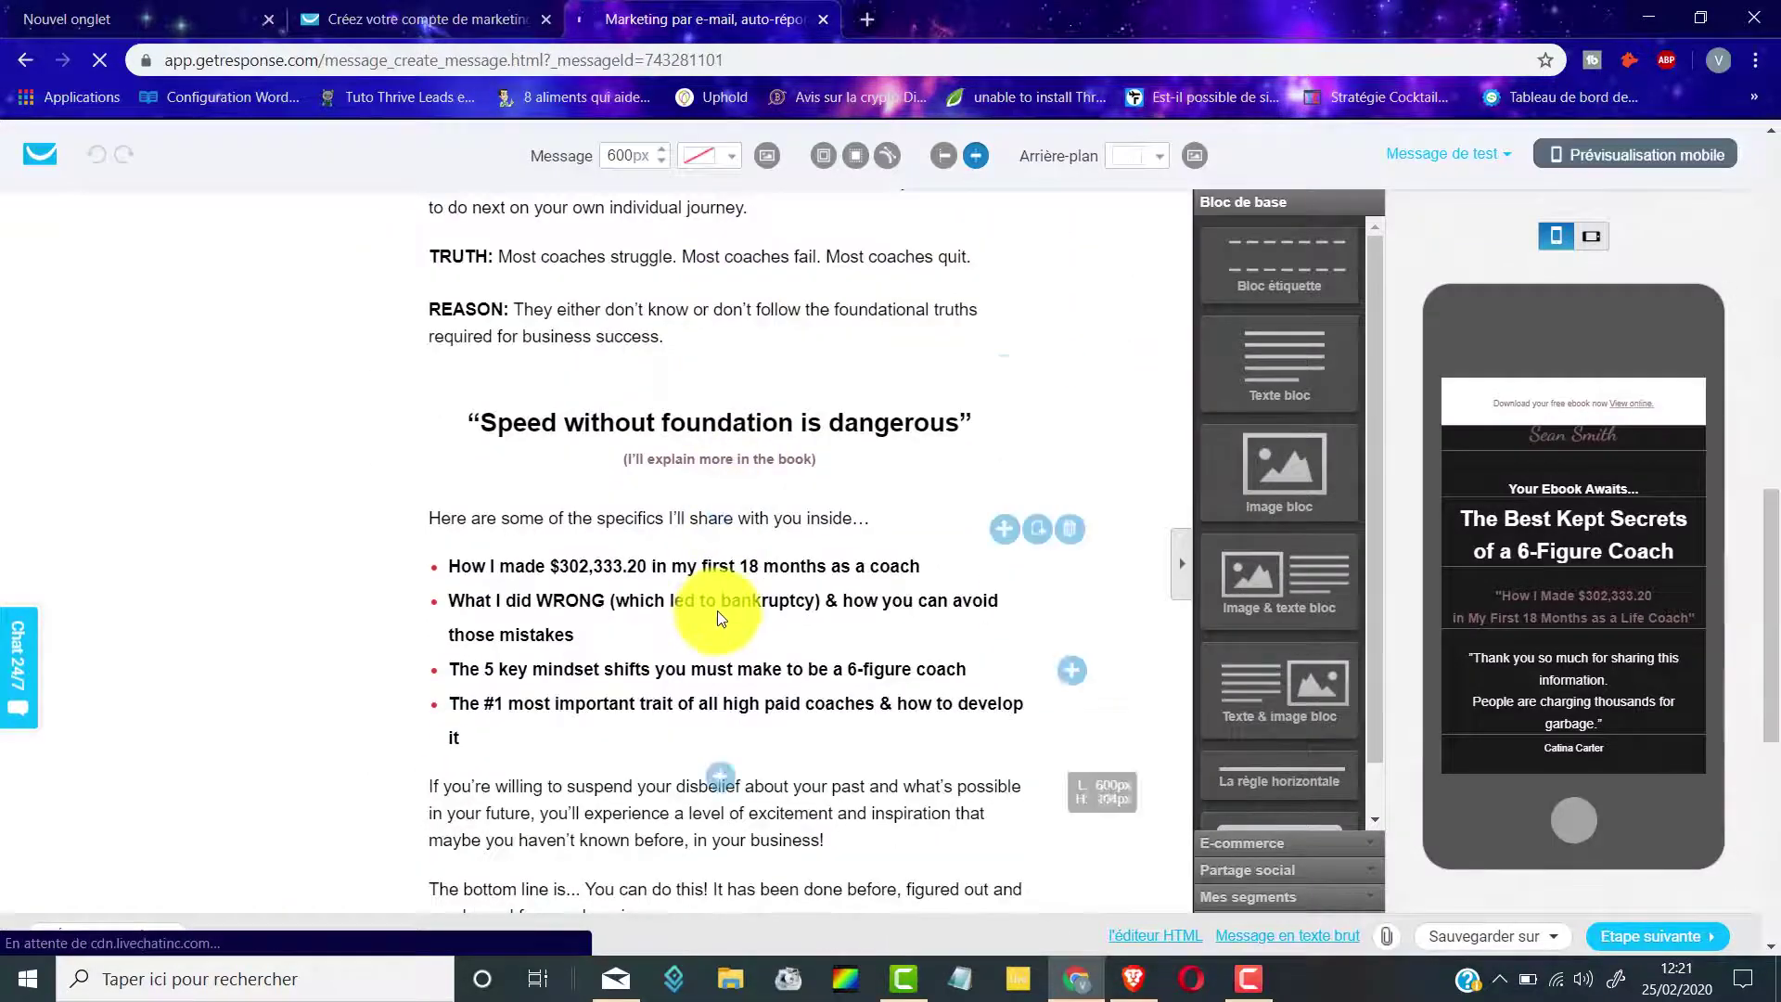
{"action": "scroll", "coordinate": [716, 610], "scroll_direction": "down", "scroll_amount": 5}
{"action": "scroll", "coordinate": [681, 580], "scroll_direction": "down", "scroll_amount": 1}
{"action": "scroll", "coordinate": [664, 510], "scroll_direction": "up", "scroll_amount": 6}
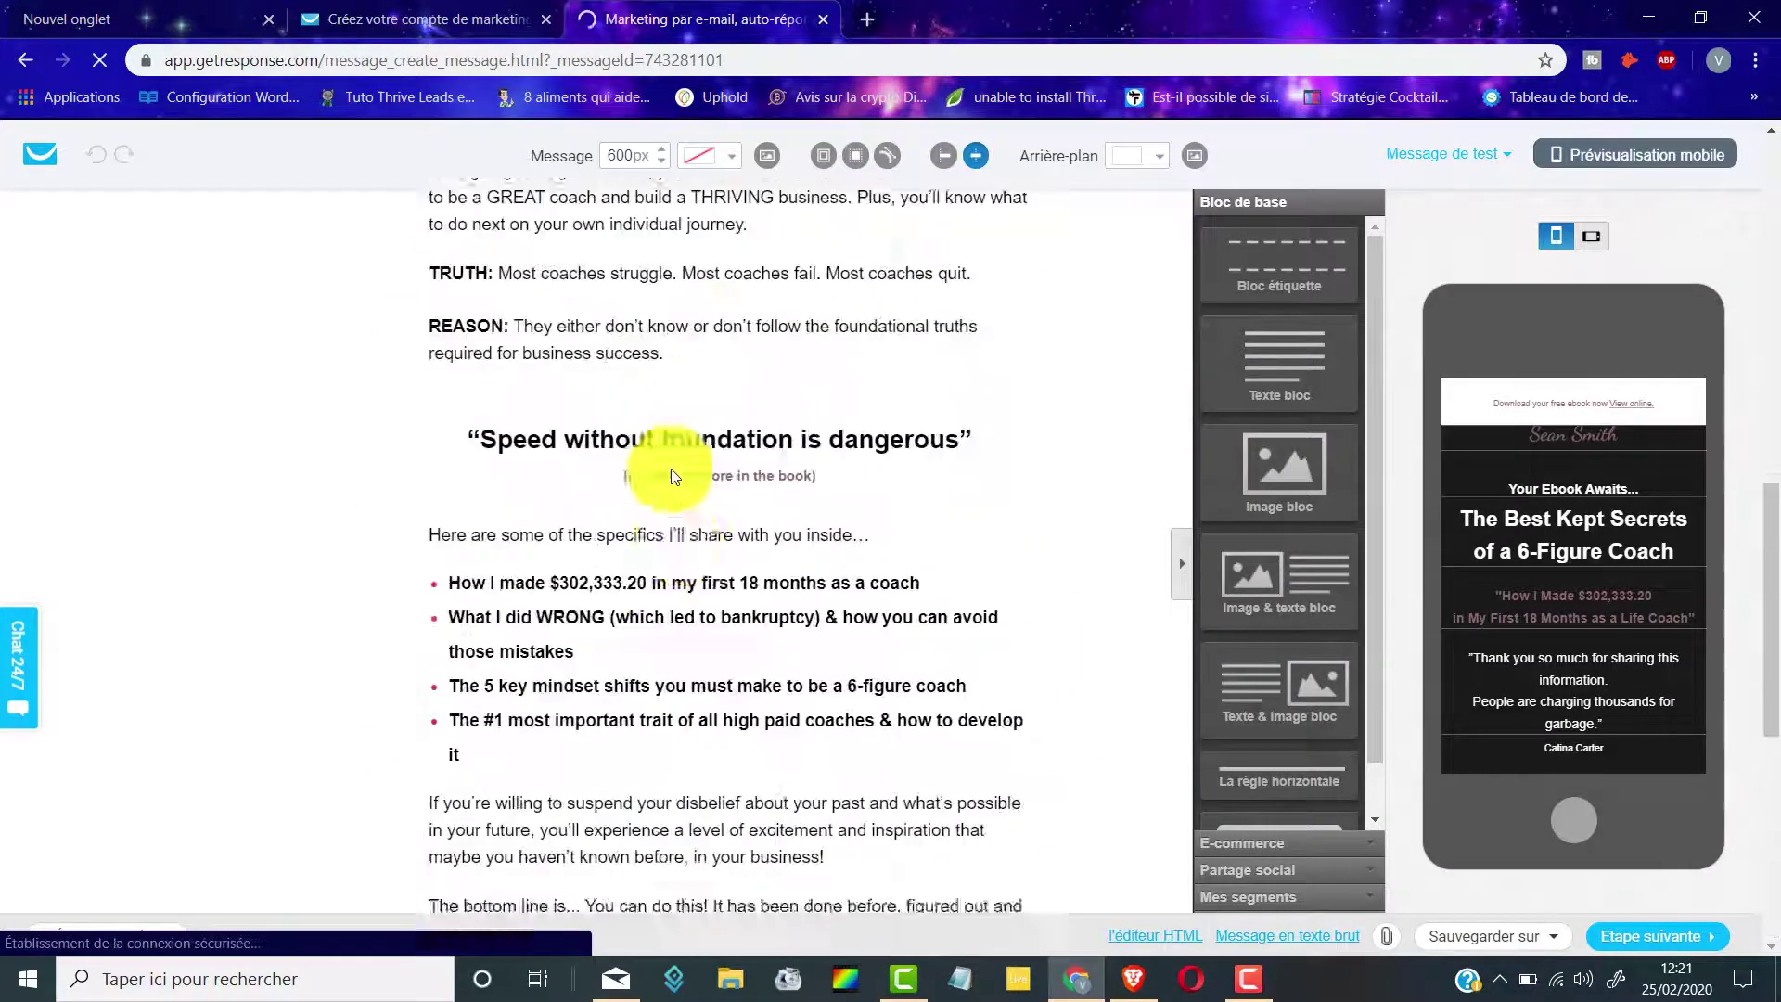
{"action": "scroll", "coordinate": [671, 469], "scroll_direction": "up", "scroll_amount": 12}
{"action": "left_click", "coordinate": [714, 311]}
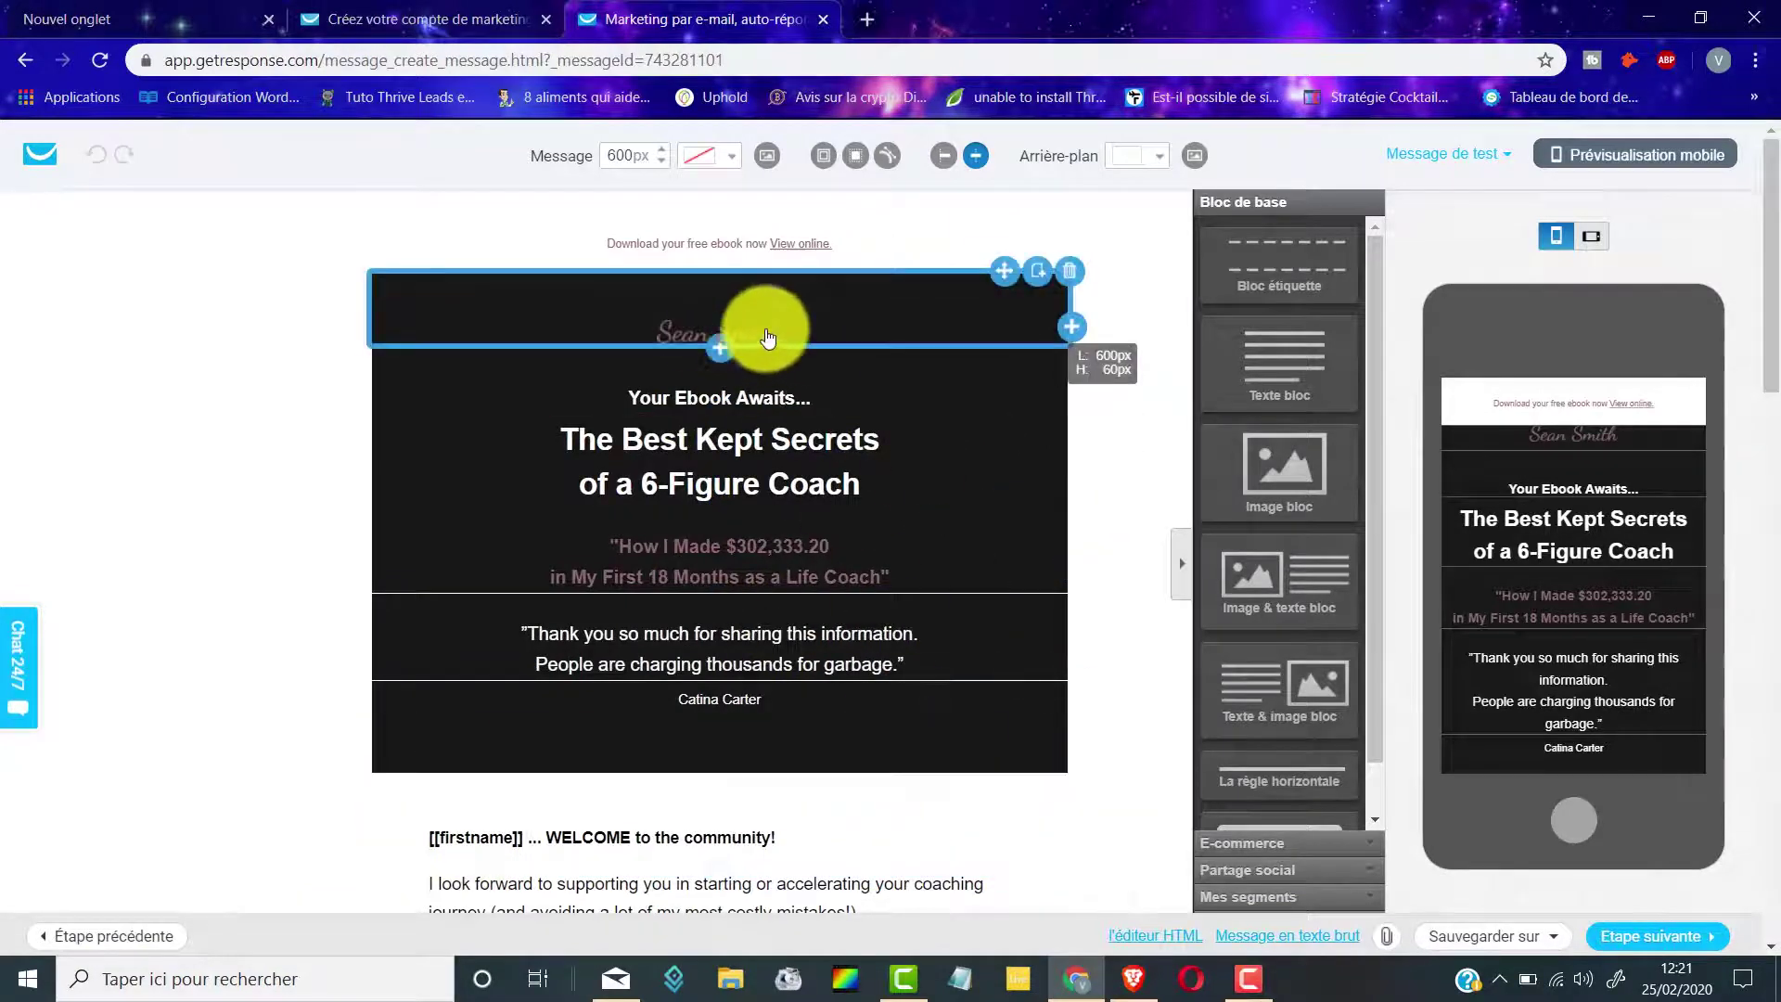
{"action": "left_click", "coordinate": [786, 464]}
{"action": "triple_click", "coordinate": [770, 474]}
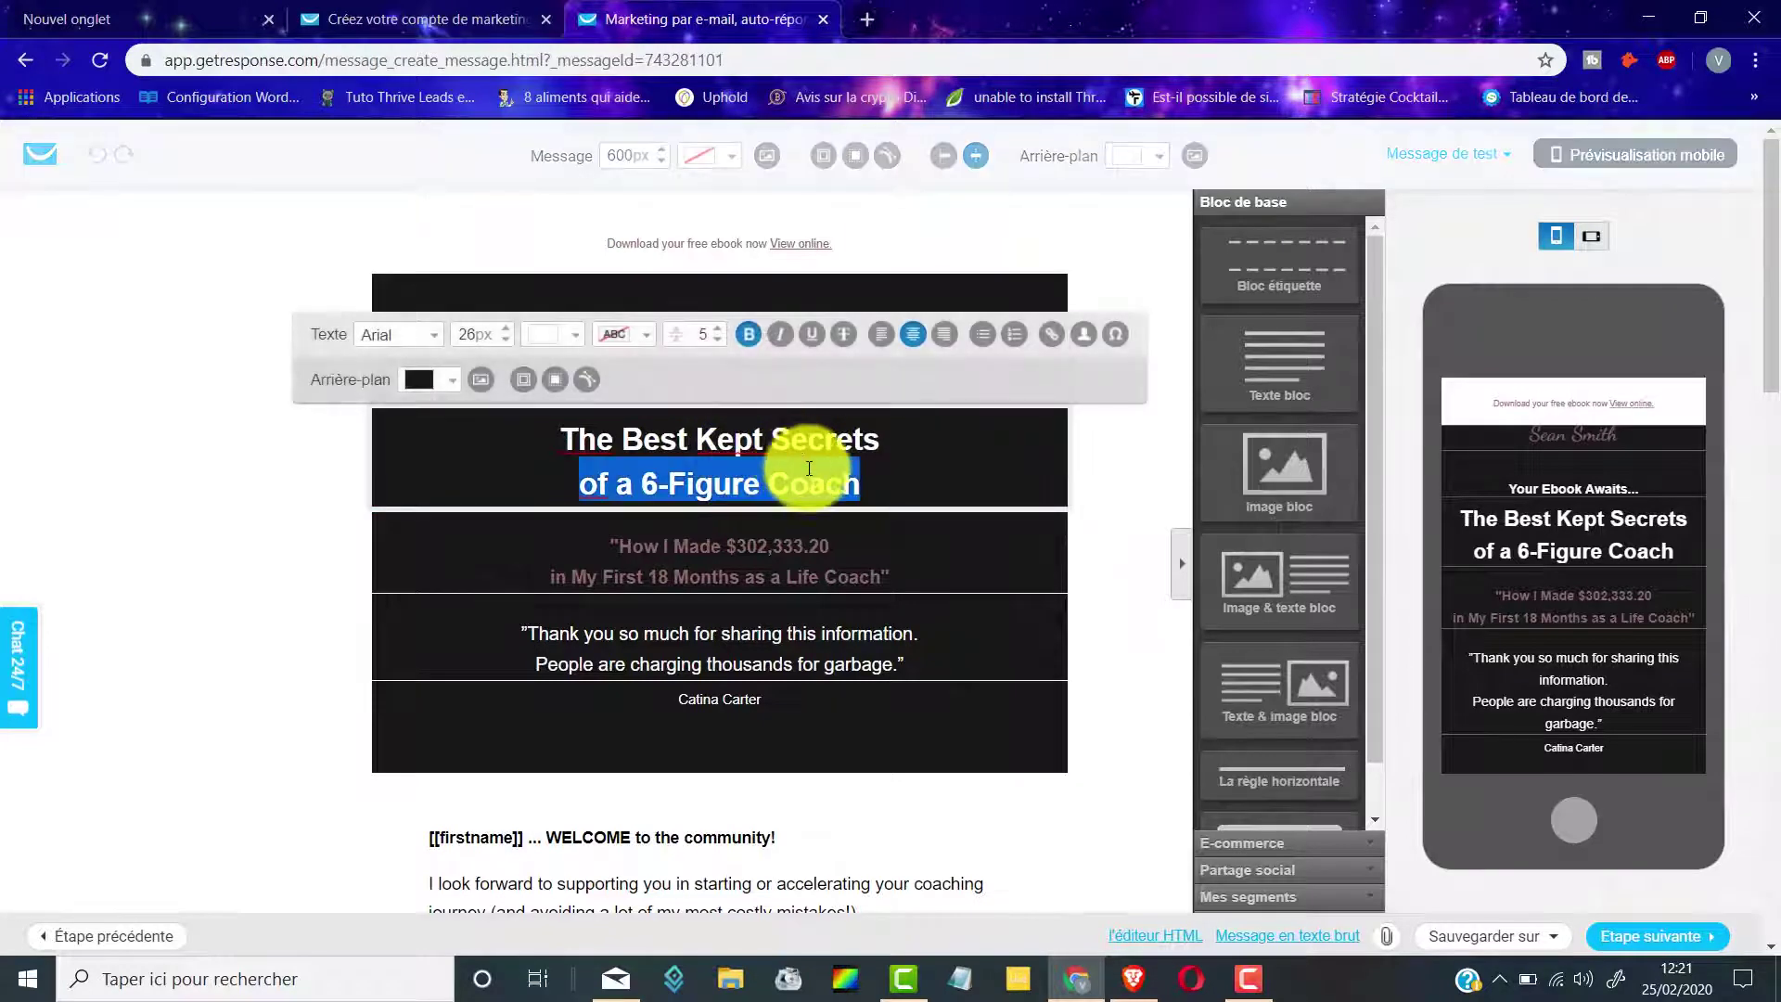
{"action": "left_click", "coordinate": [246, 508]}
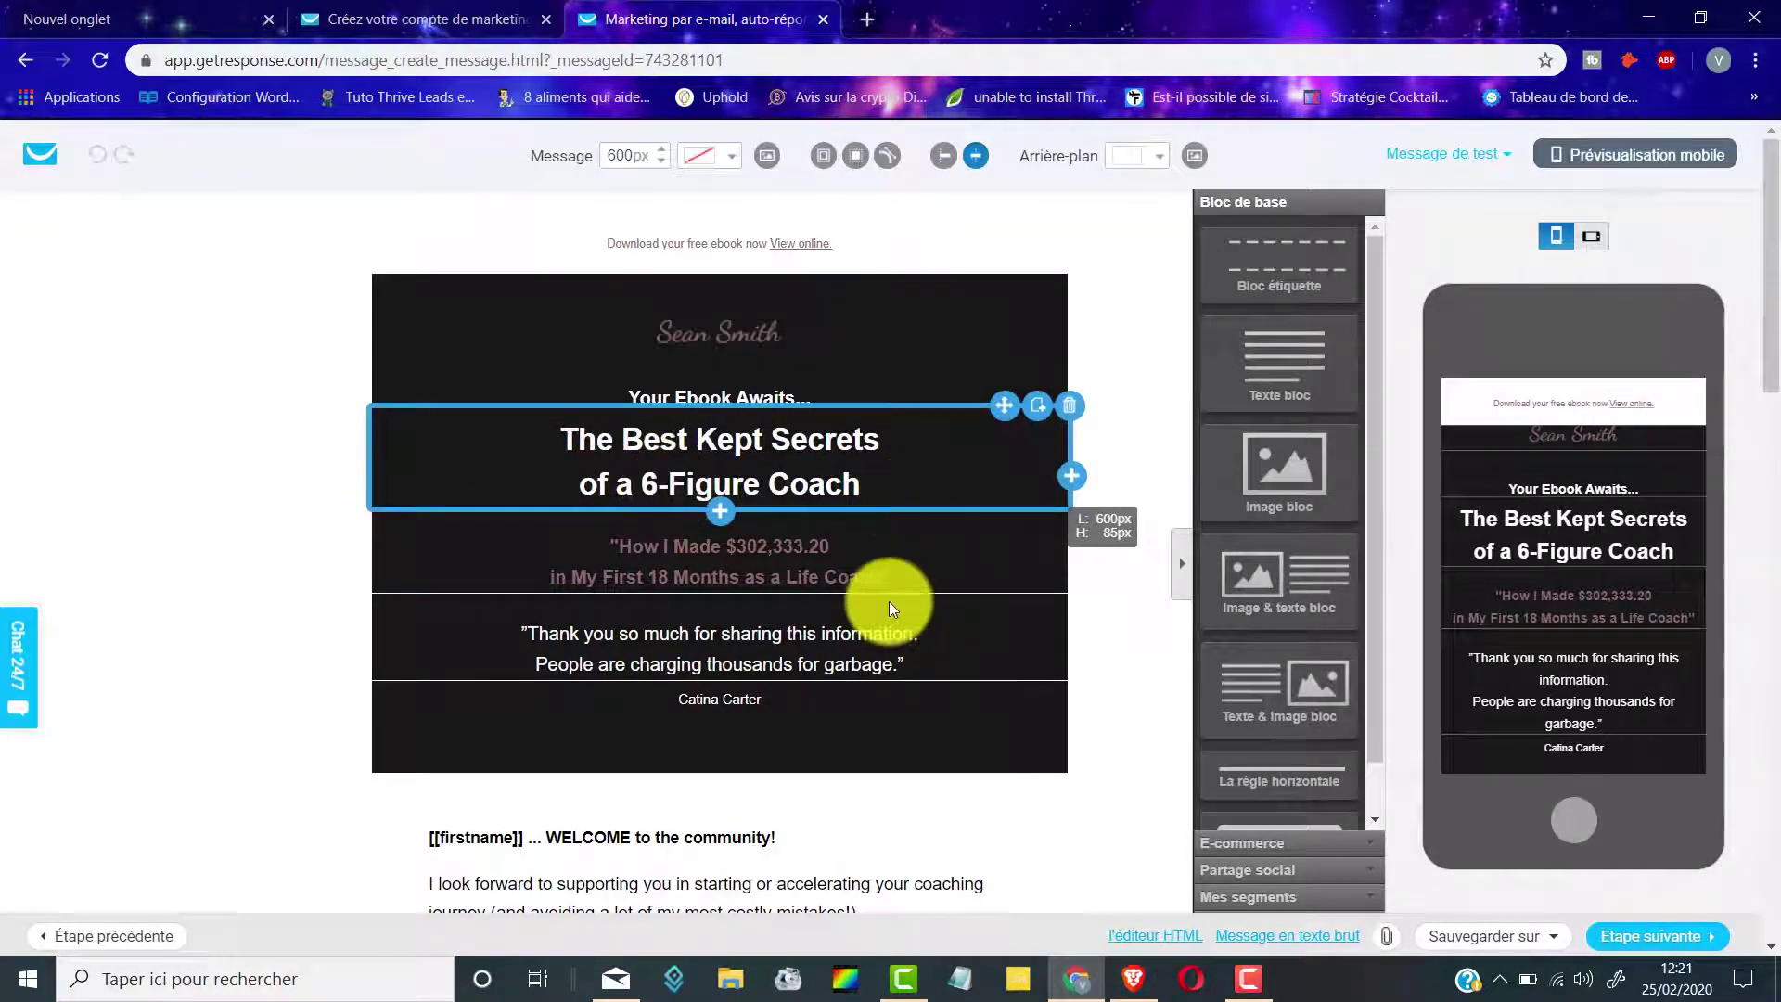
{"action": "scroll", "coordinate": [889, 601], "scroll_direction": "down", "scroll_amount": 7}
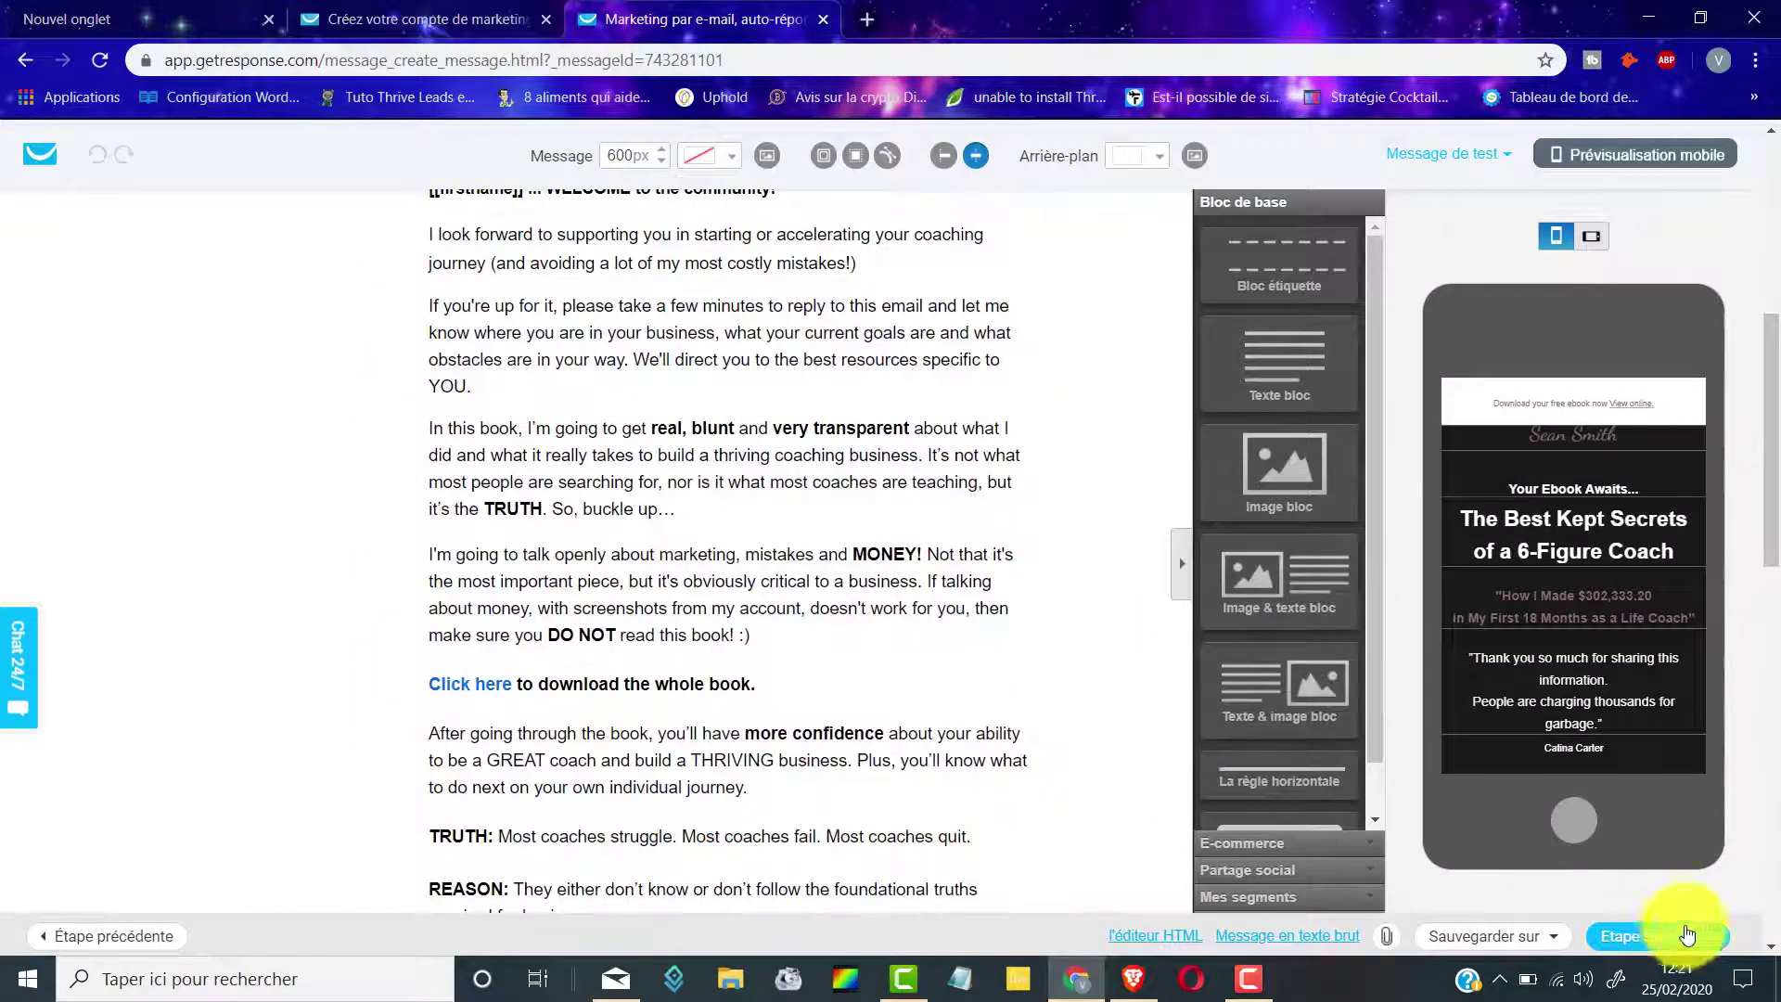
Finish editing the message, then save and publish the day 0 auto-responder
{"action": "left_click", "coordinate": [1677, 946]}
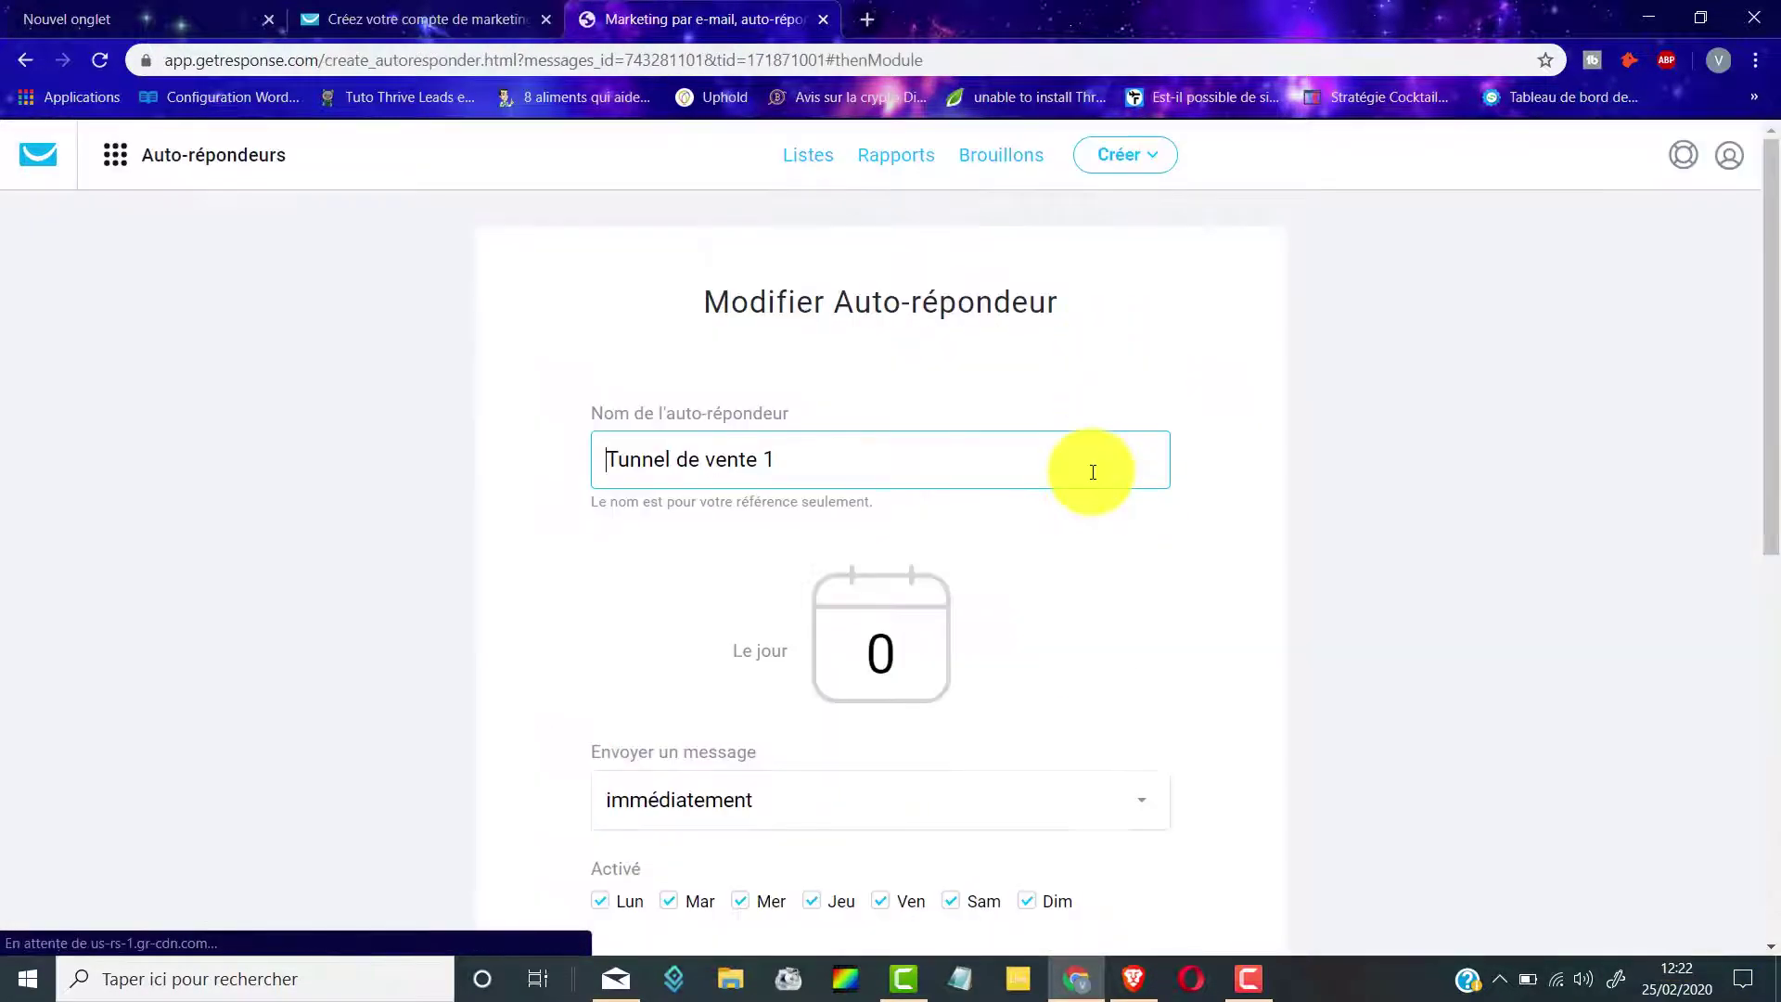
{"action": "scroll", "coordinate": [1085, 469], "scroll_direction": "down", "scroll_amount": 6}
{"action": "scroll", "coordinate": [1020, 412], "scroll_direction": "down", "scroll_amount": 2}
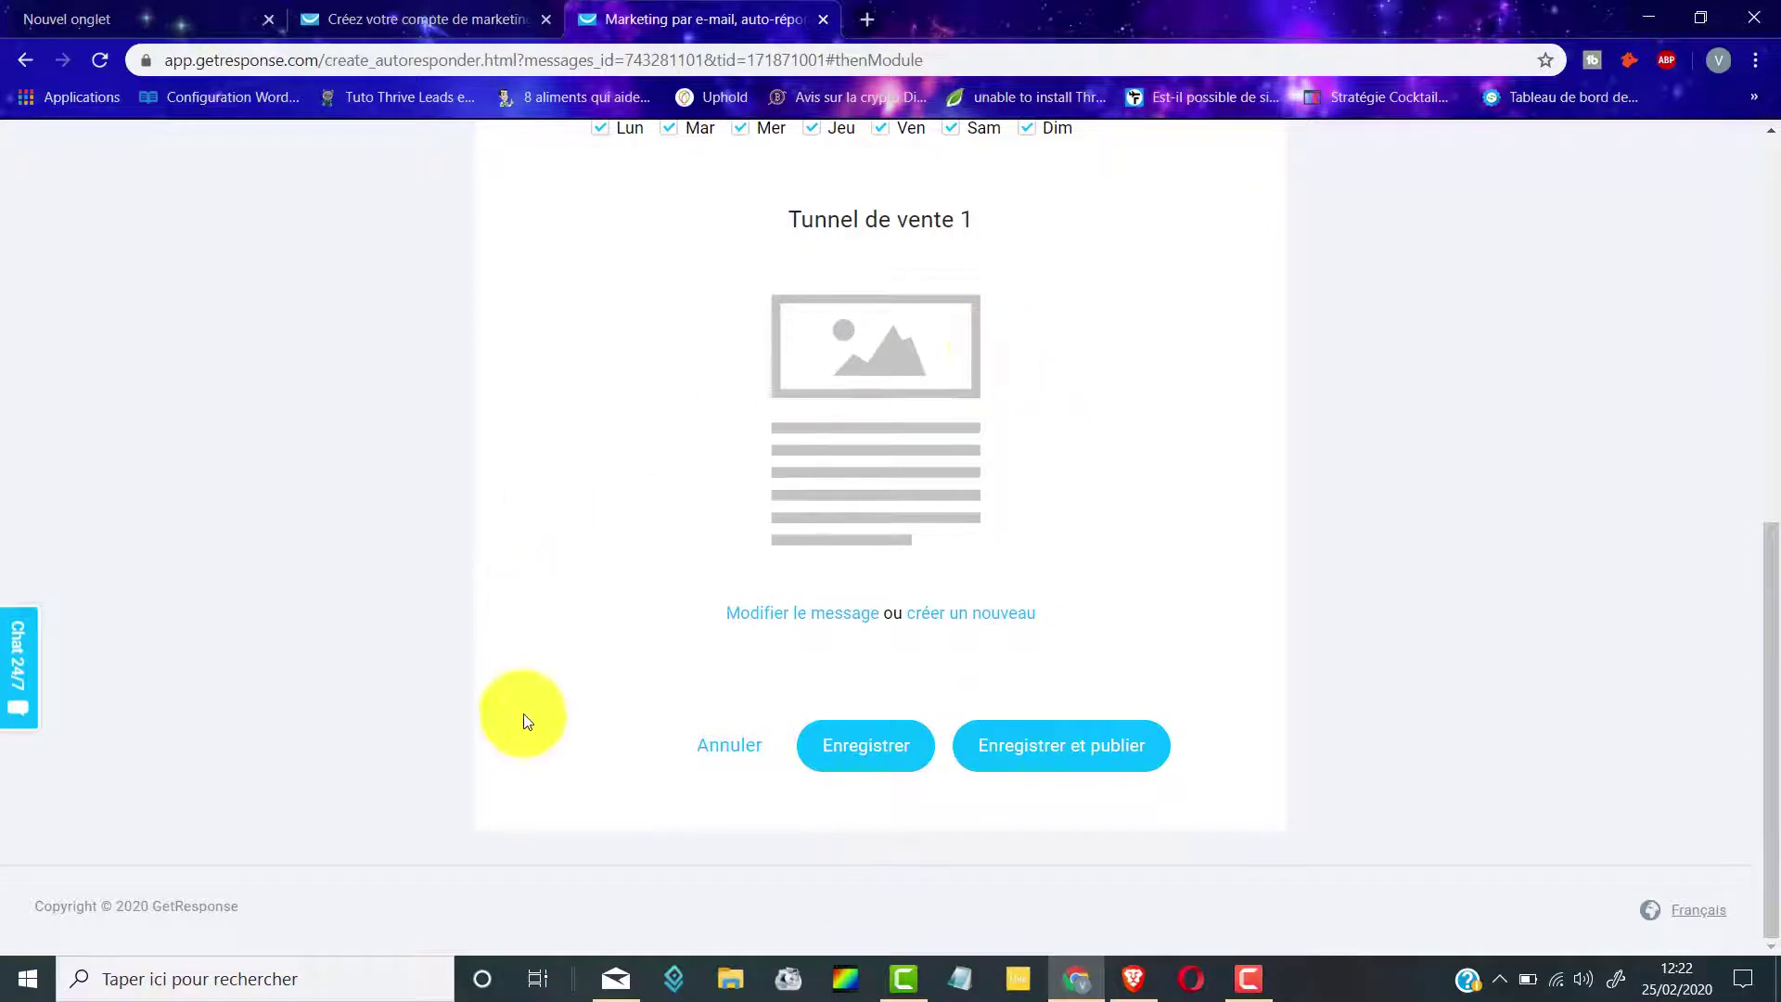
{"action": "left_click", "coordinate": [1087, 758]}
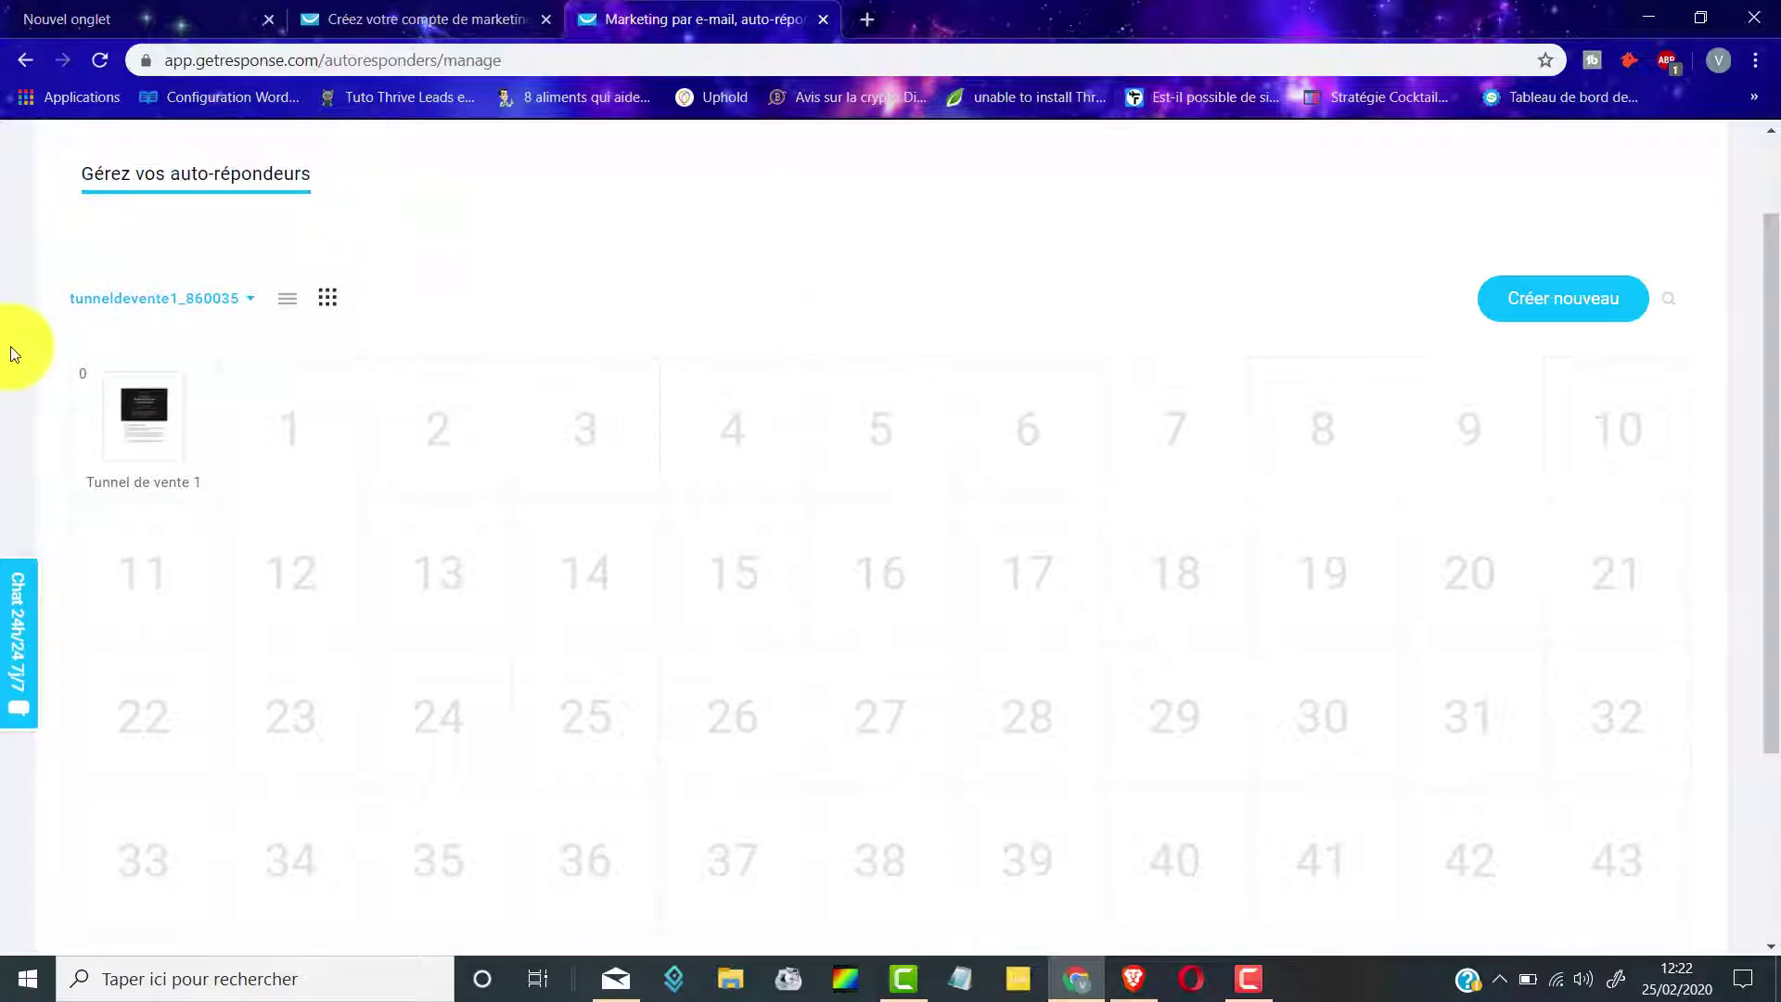
Look over the auto-responder calendar's daily slots and reopen the "Tunnel de vente 1" funnel in Autofunnel
{"action": "scroll", "coordinate": [369, 330], "scroll_direction": "down", "scroll_amount": 1}
{"action": "mouse_move", "coordinate": [291, 338]}
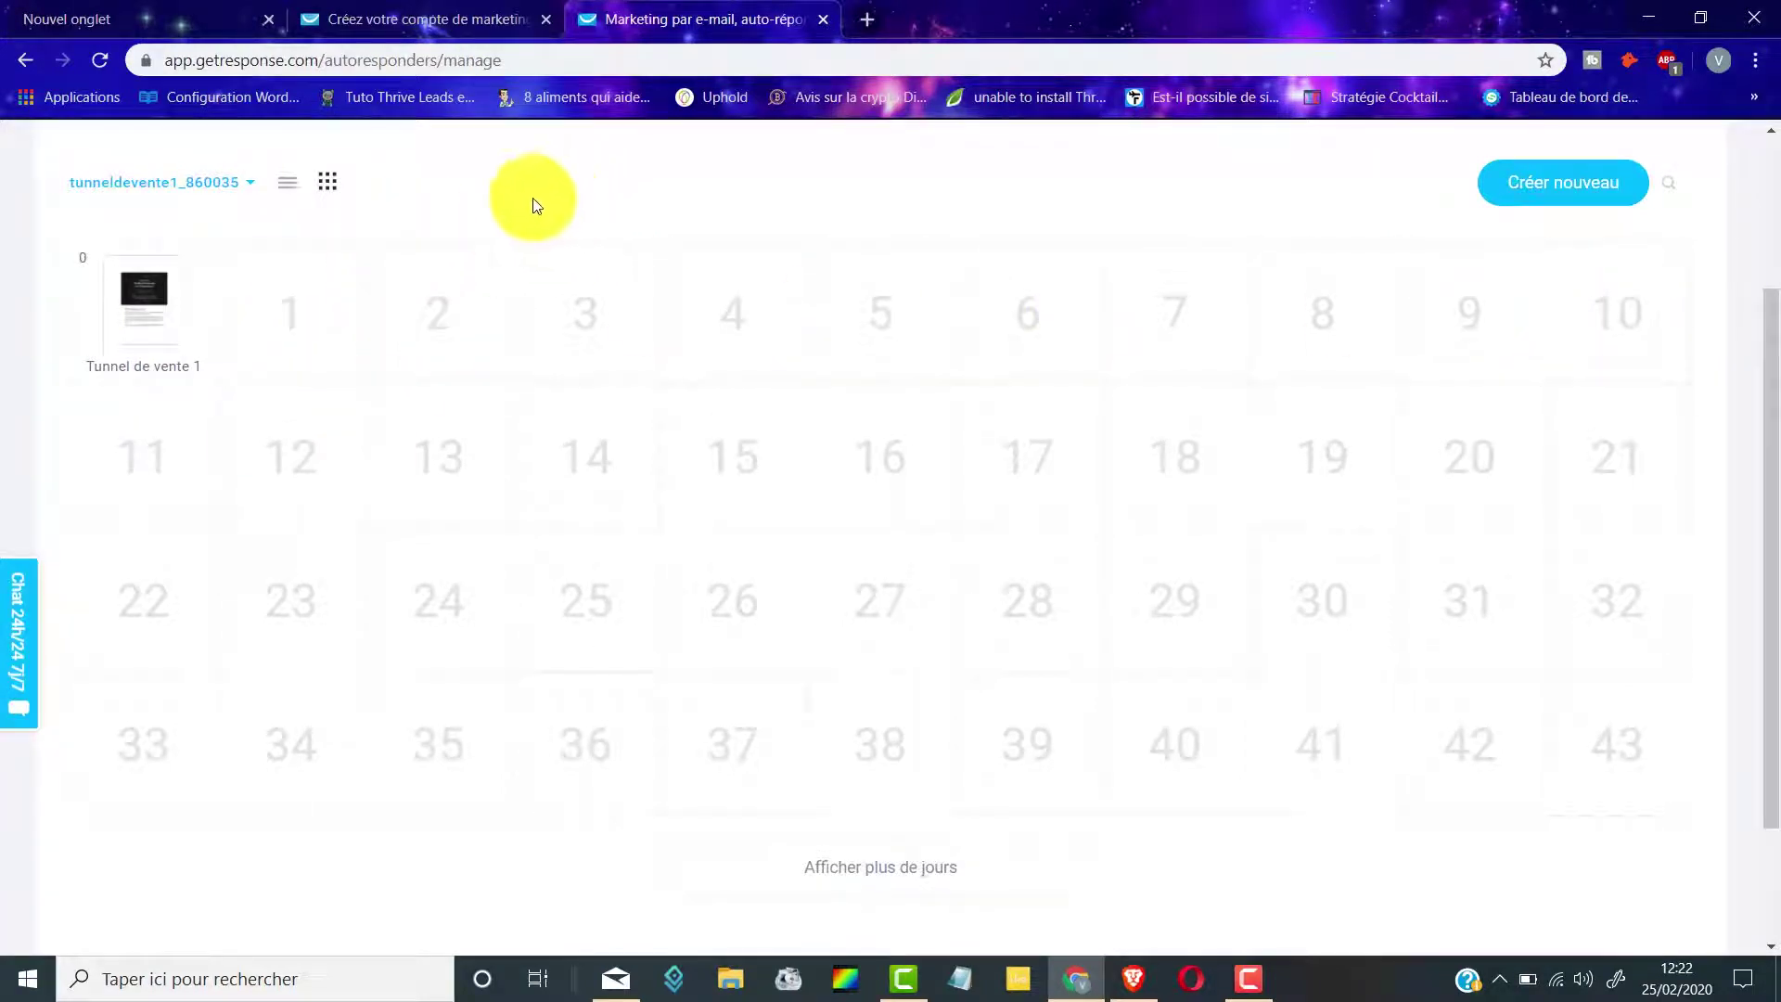
{"action": "mouse_move", "coordinate": [112, 295]}
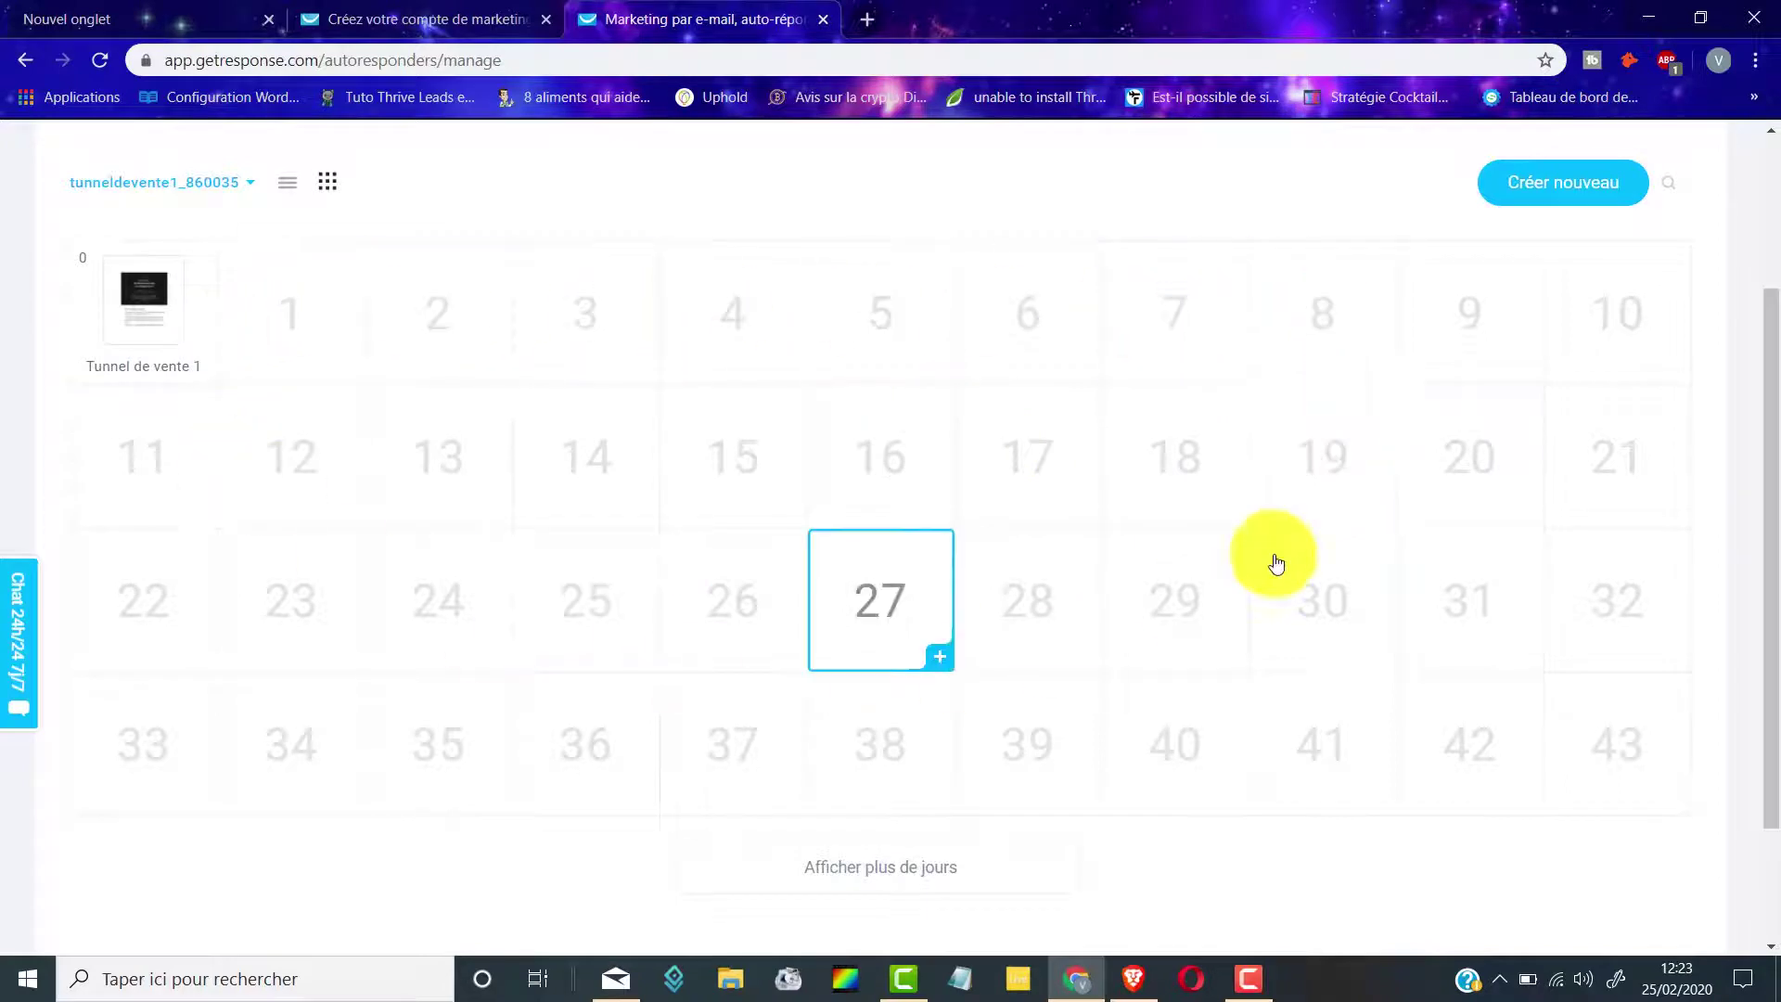
{"action": "scroll", "coordinate": [378, 584], "scroll_direction": "up", "scroll_amount": 3}
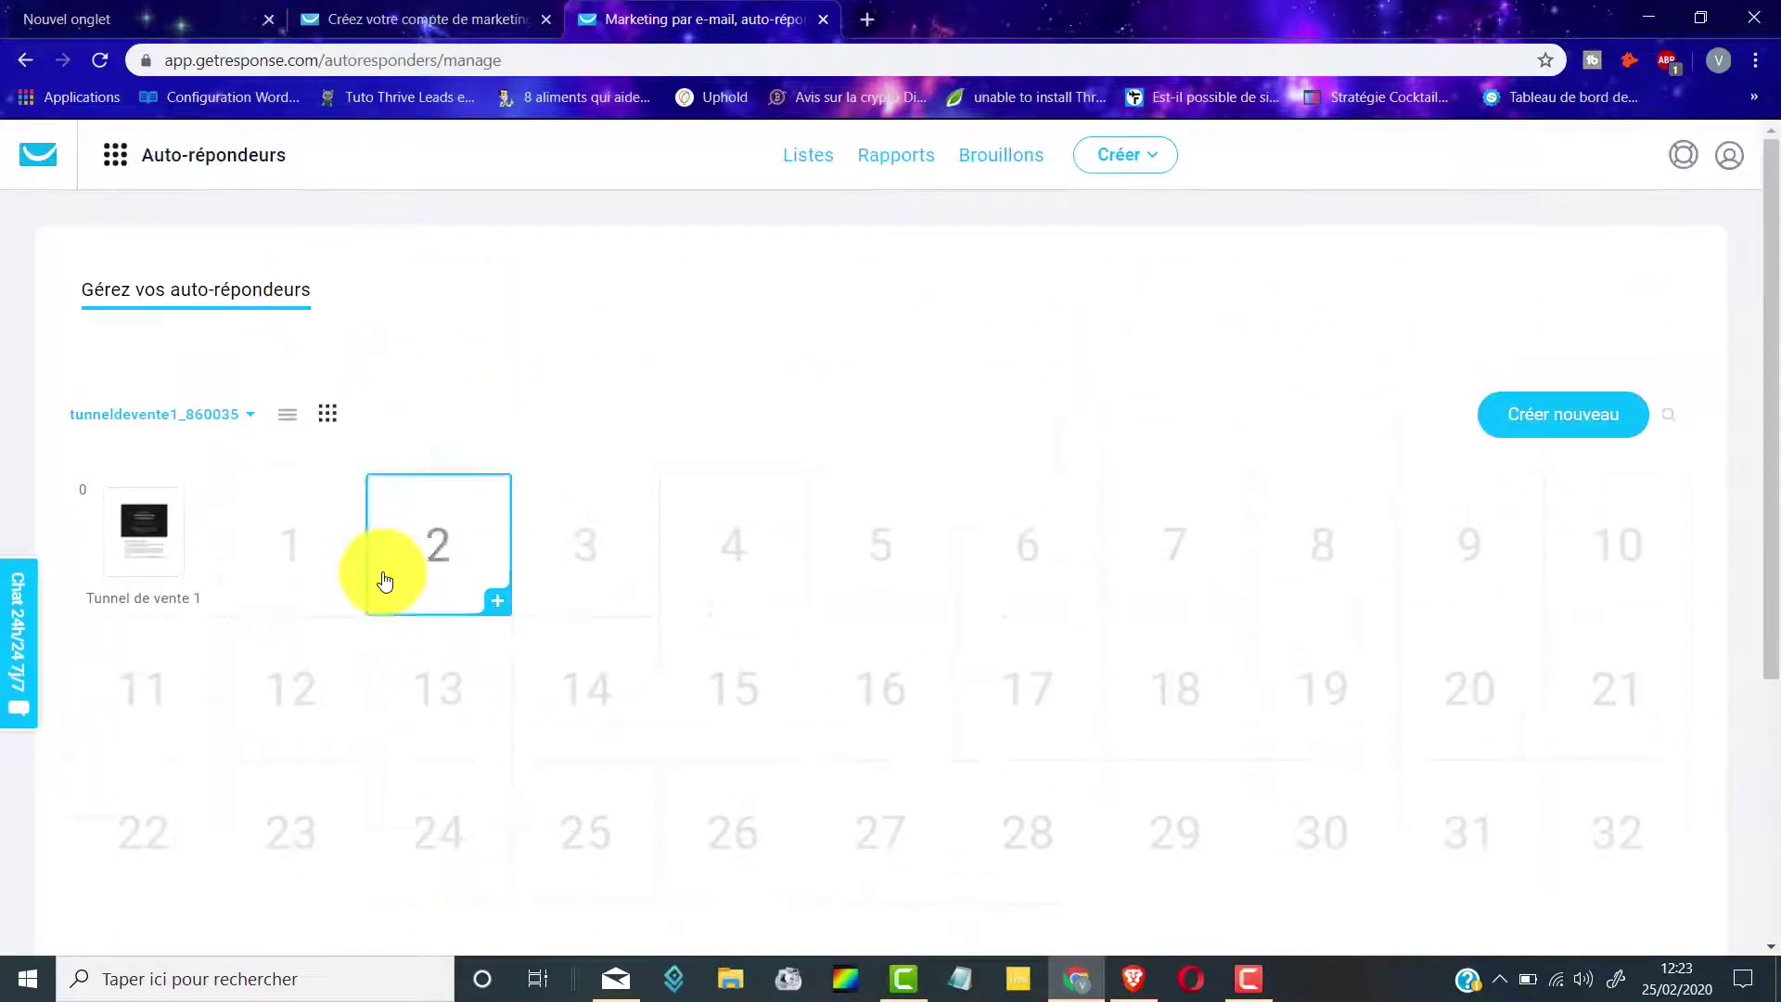
{"action": "left_click", "coordinate": [116, 165]}
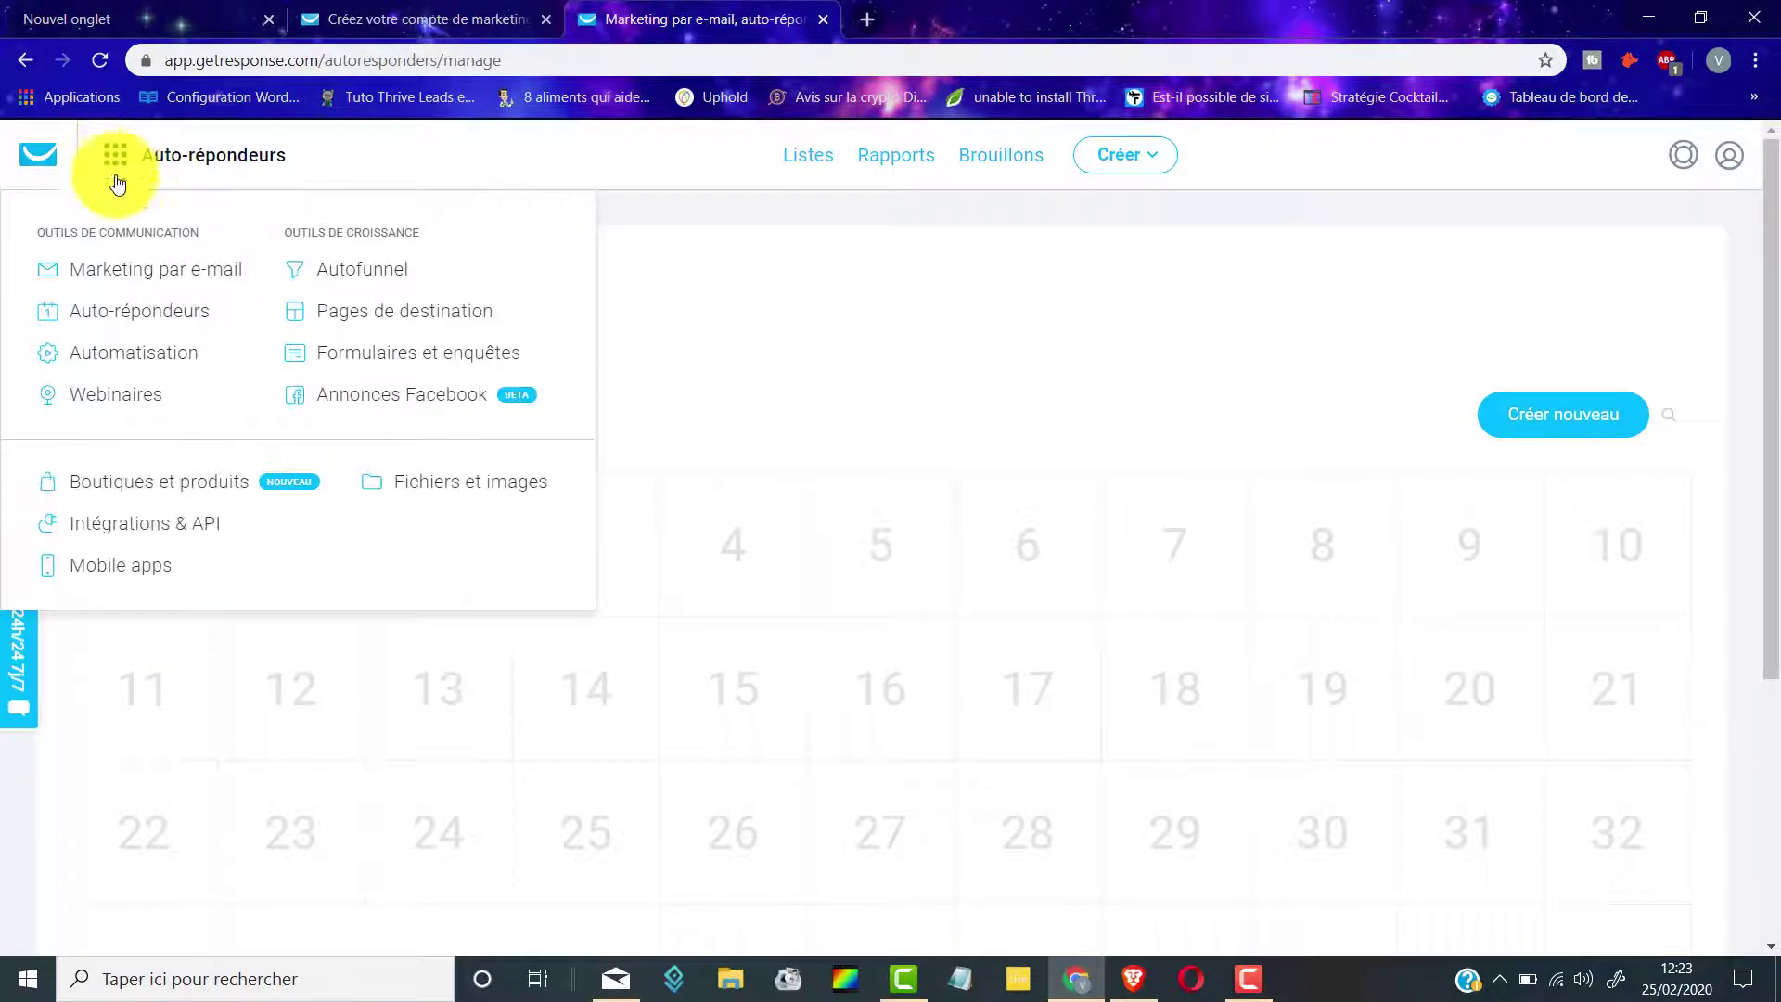
{"action": "left_click", "coordinate": [388, 275]}
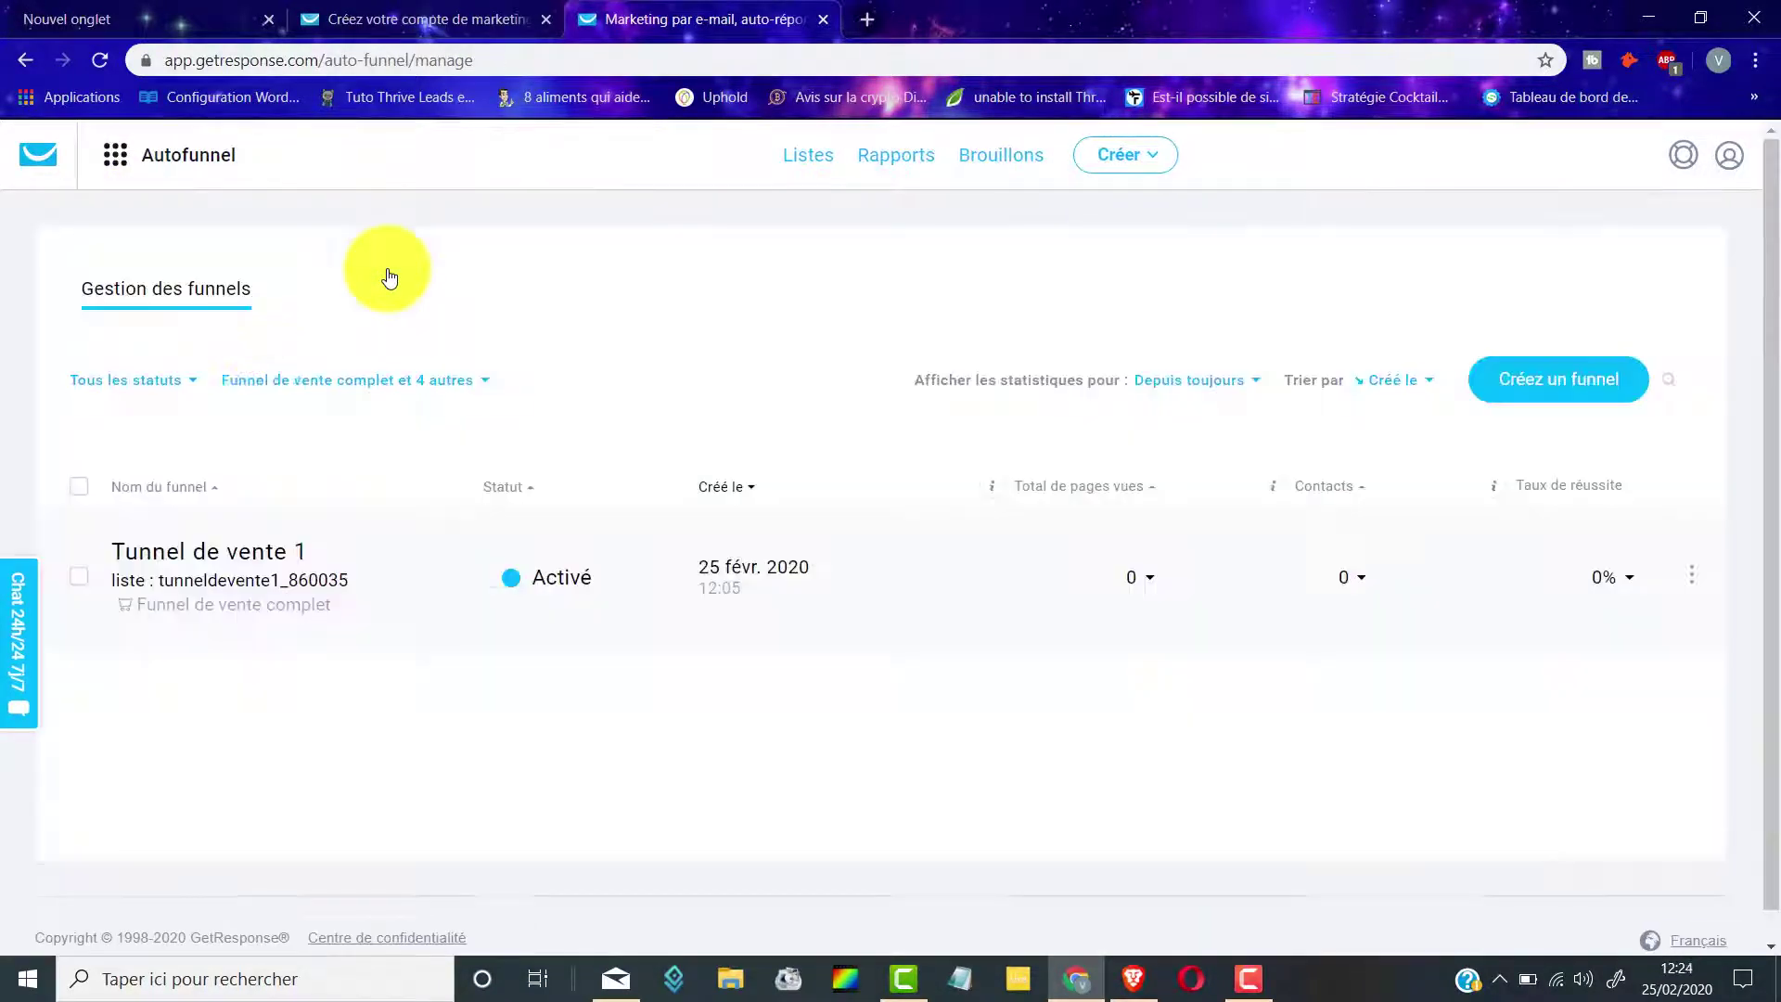
{"action": "left_click", "coordinate": [241, 555]}
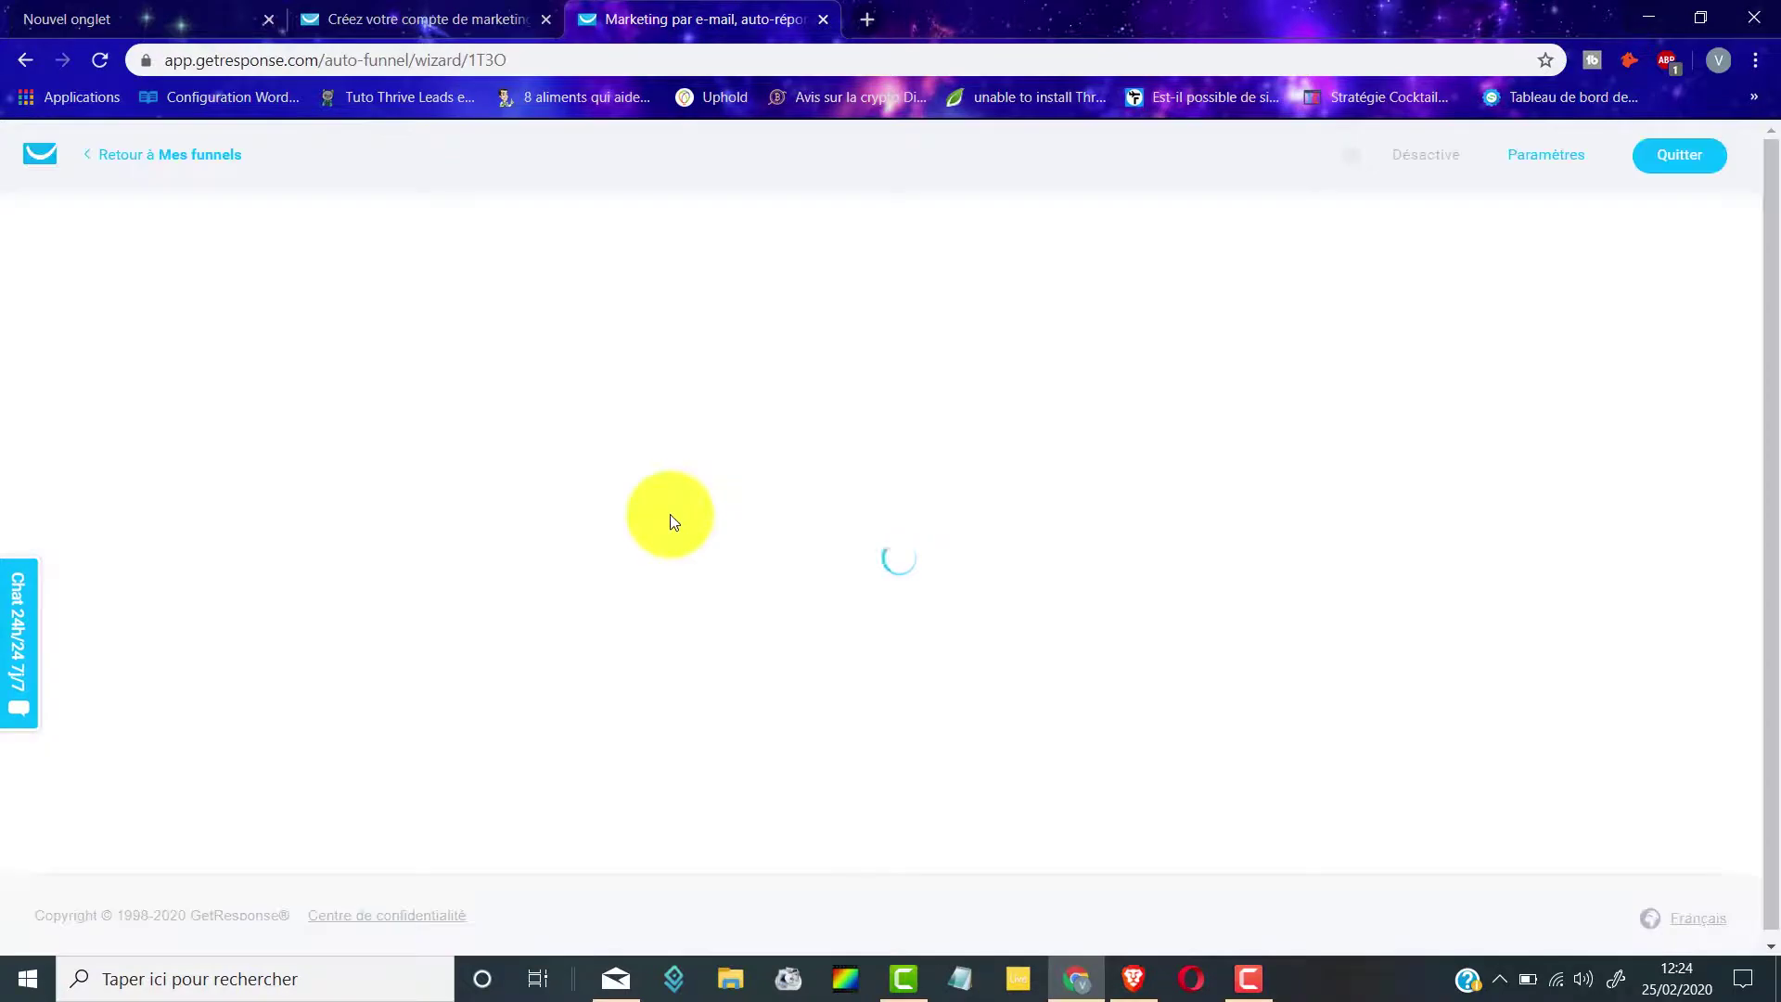
Review the reopened funnel's stages, comparing the auto-responder, sales page, order form, upsell offer and confirmation page
{"action": "scroll", "coordinate": [720, 482], "scroll_direction": "down", "scroll_amount": 2}
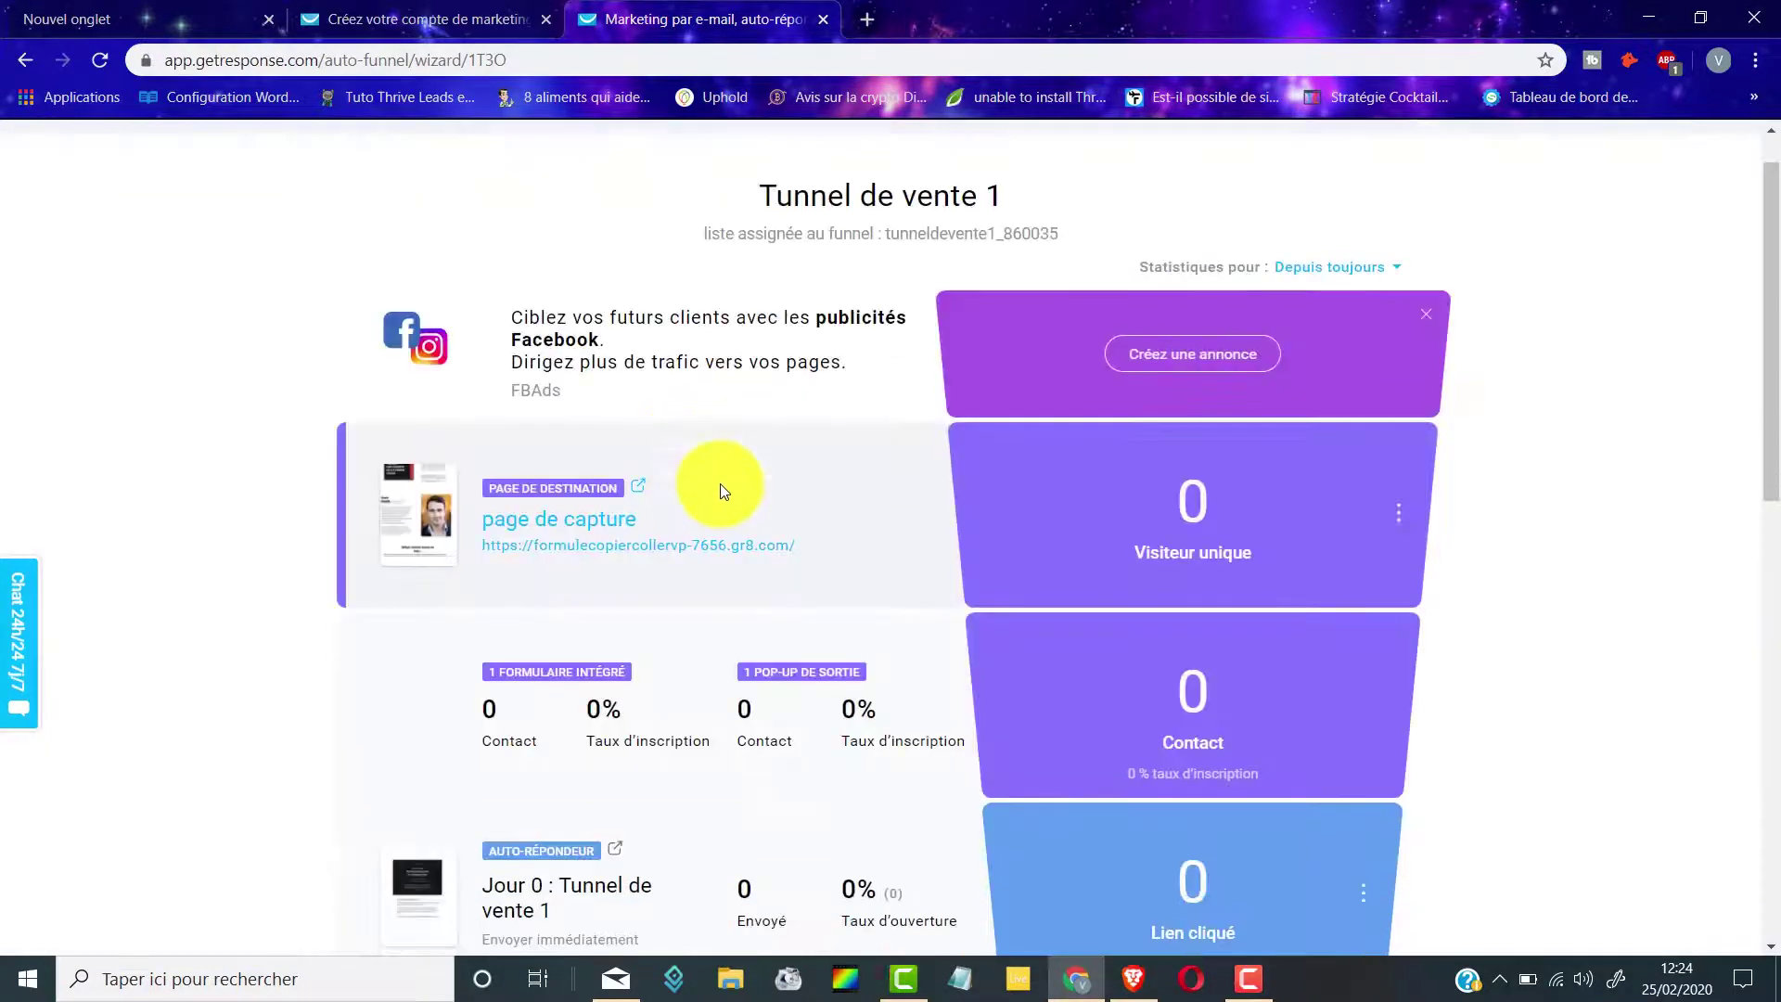
{"action": "scroll", "coordinate": [745, 478], "scroll_direction": "up", "scroll_amount": 1}
{"action": "scroll", "coordinate": [704, 436], "scroll_direction": "down", "scroll_amount": 3}
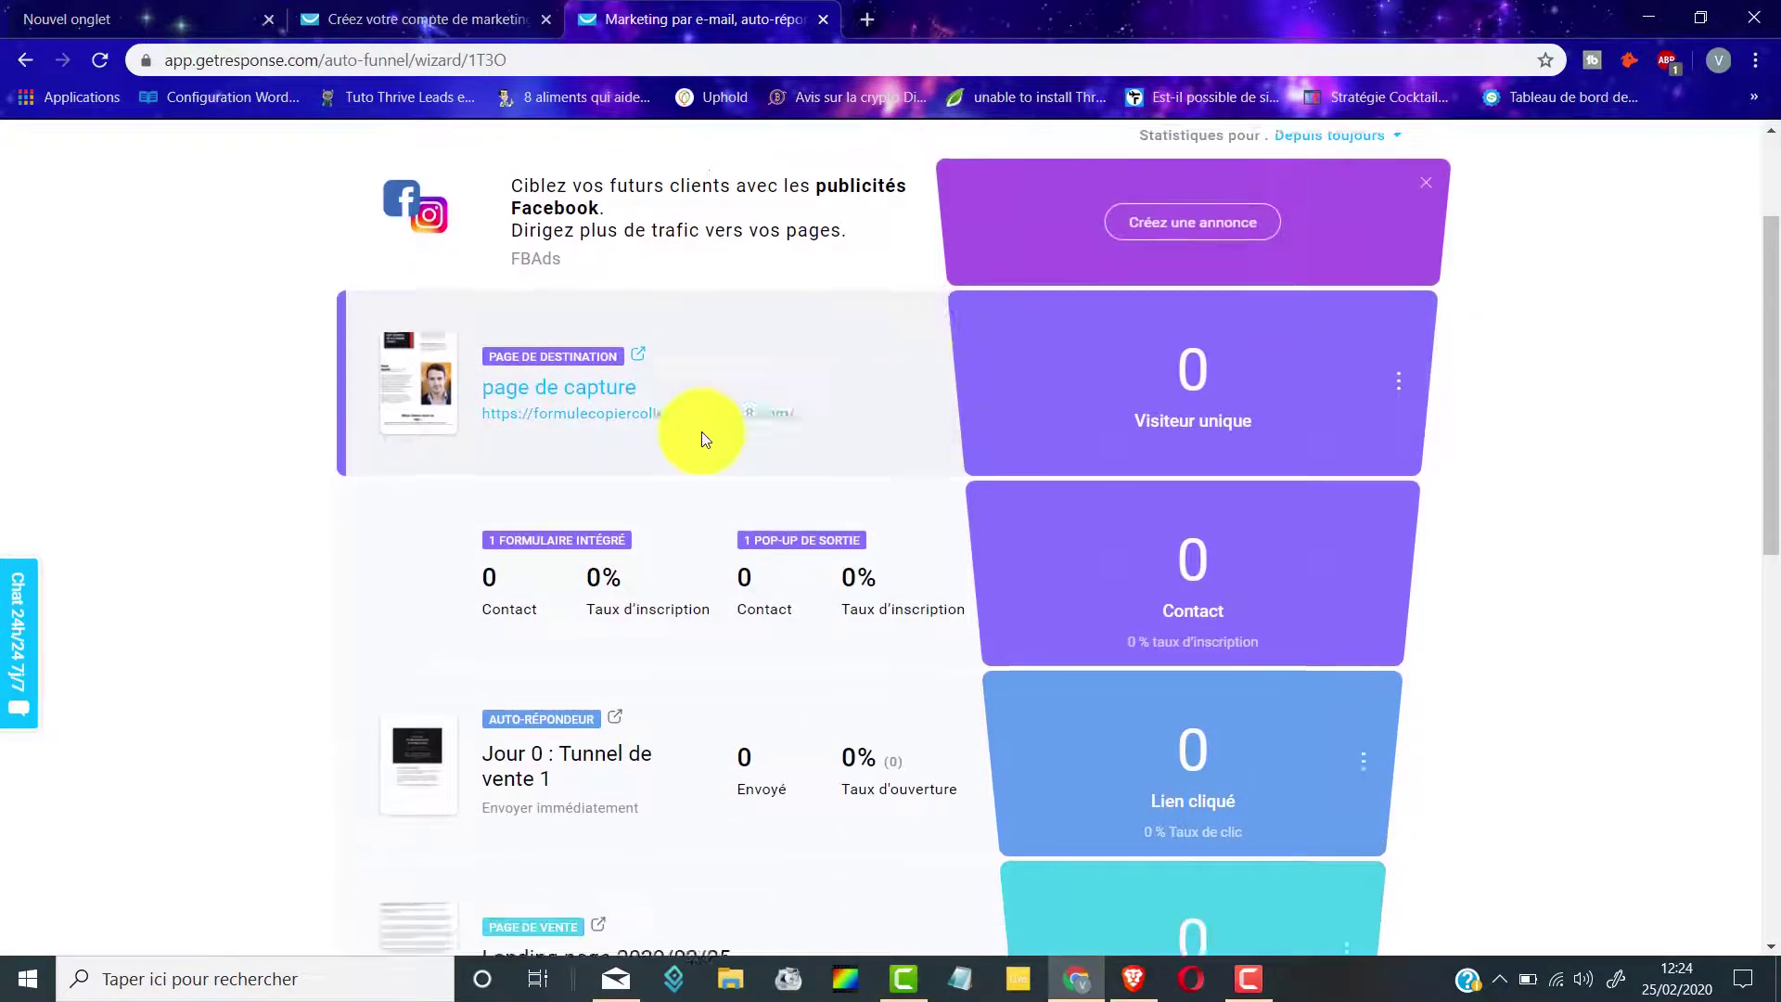
{"action": "scroll", "coordinate": [757, 375], "scroll_direction": "down", "scroll_amount": 1}
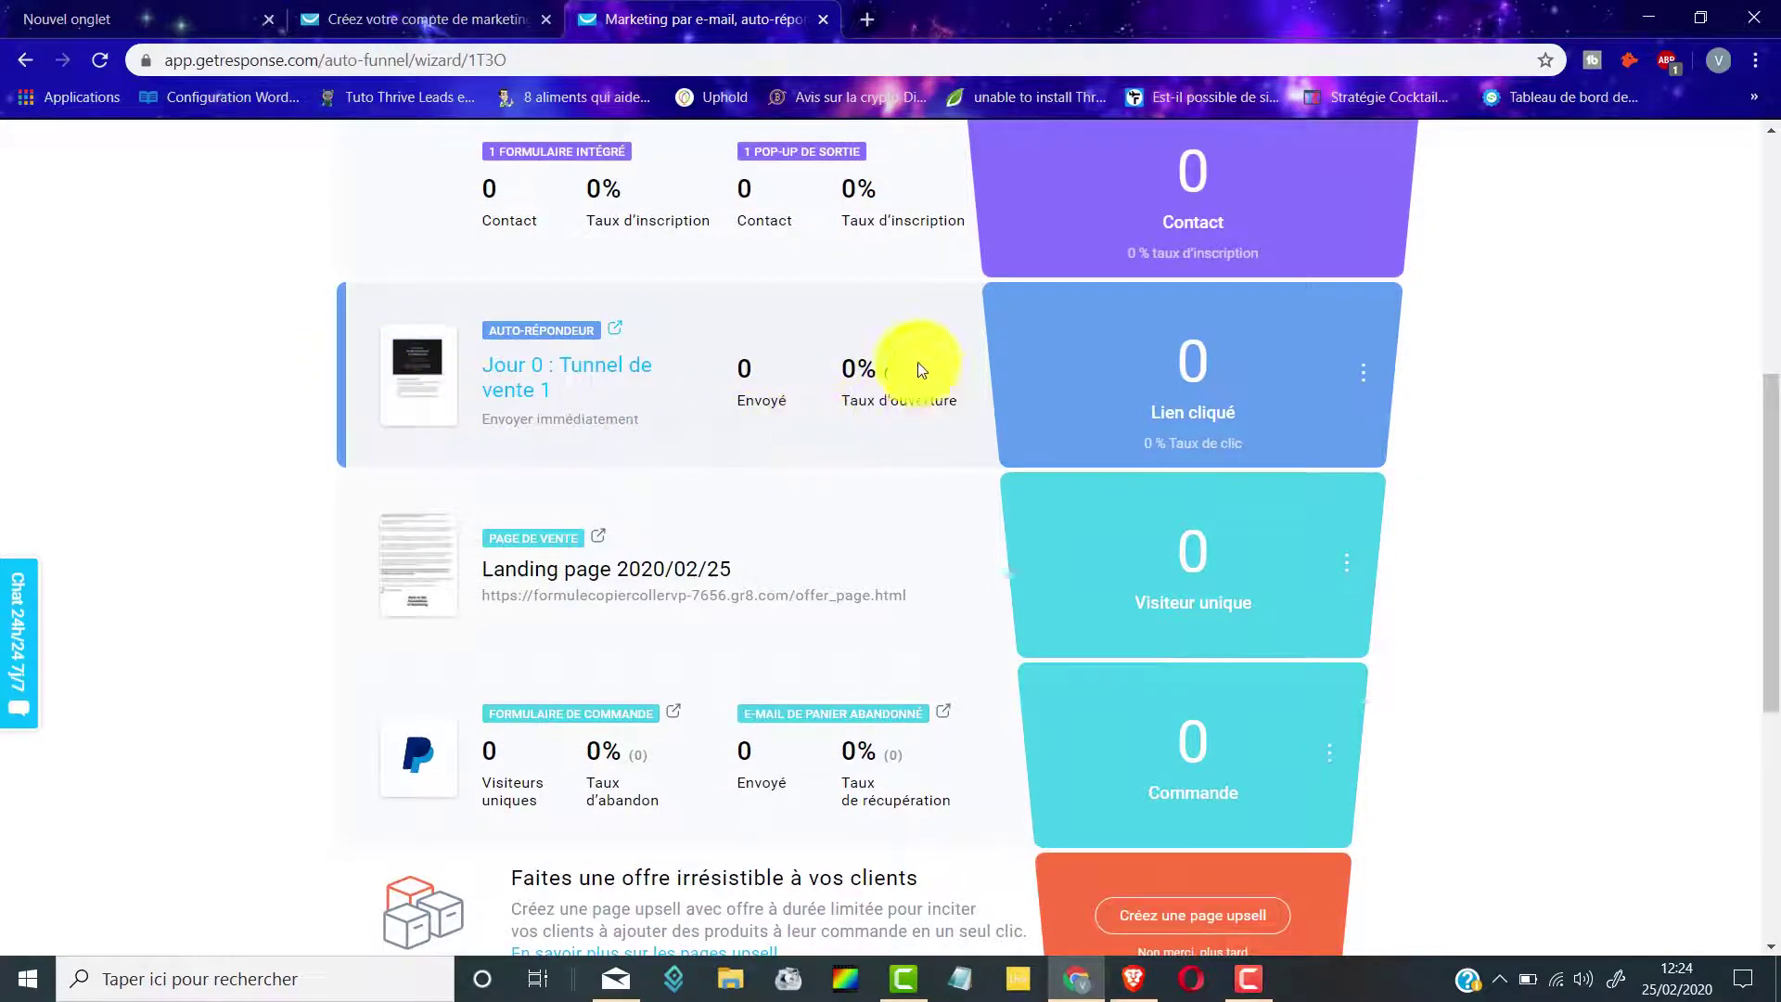
{"action": "scroll", "coordinate": [849, 343], "scroll_direction": "down", "scroll_amount": 2}
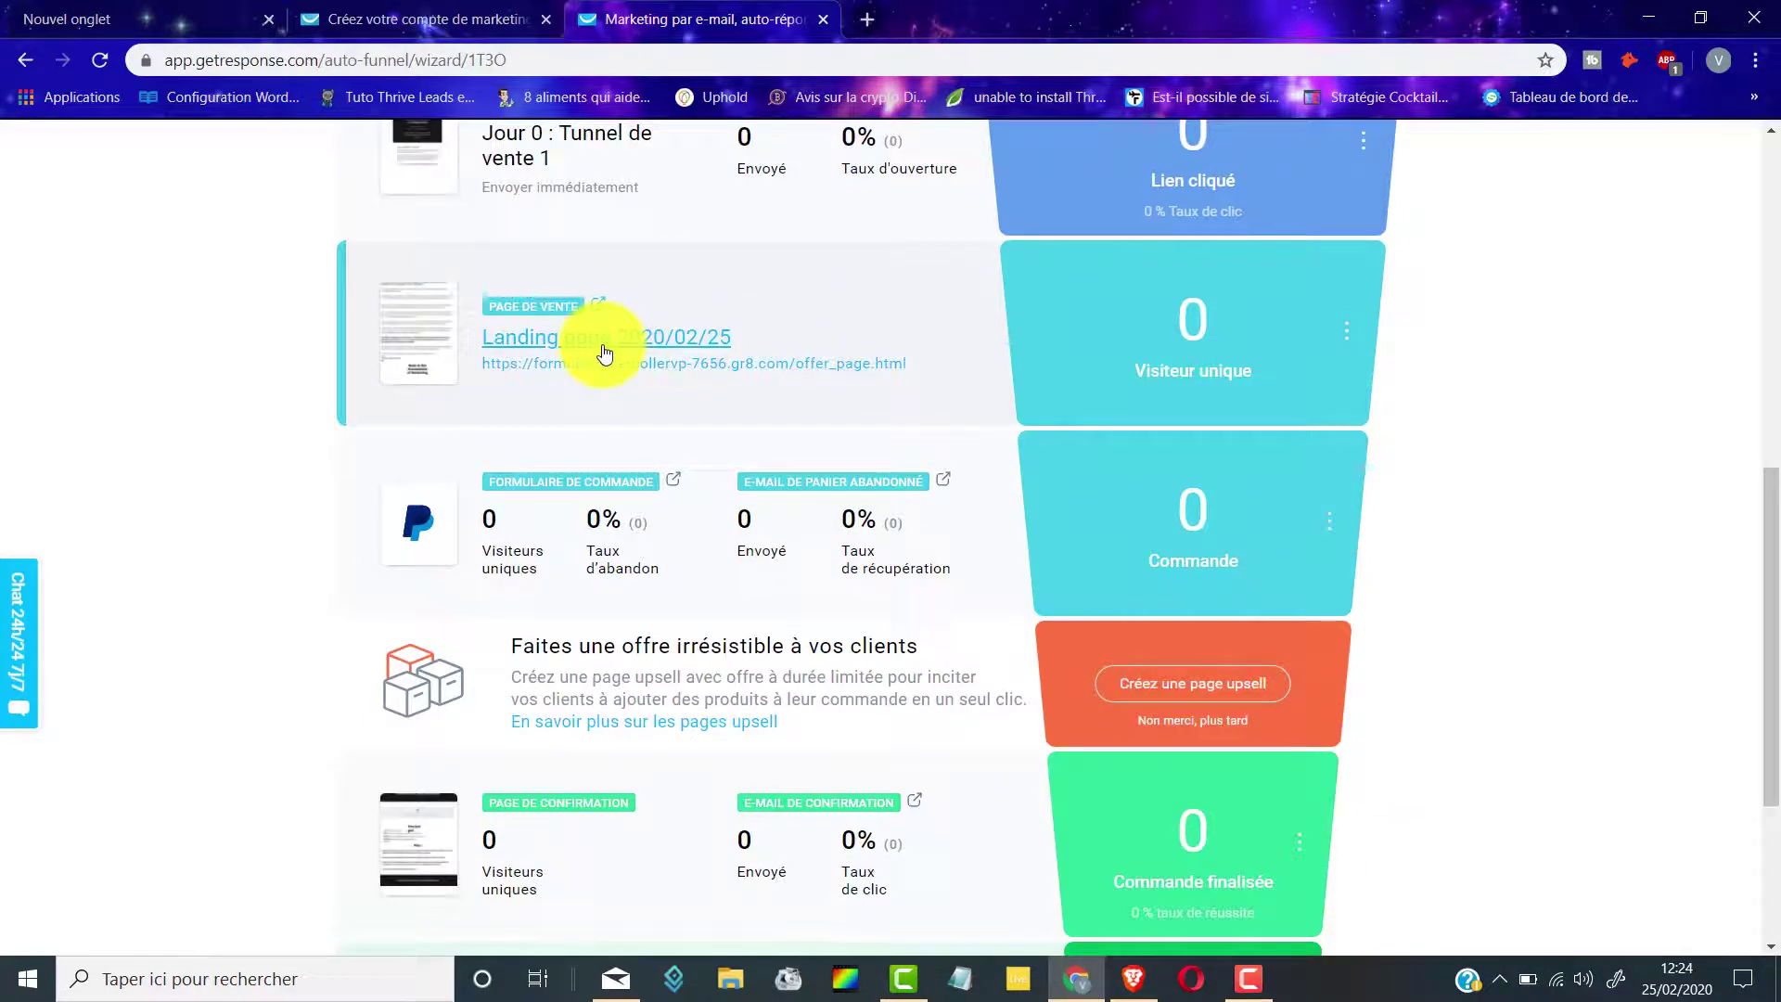
{"action": "scroll", "coordinate": [603, 350], "scroll_direction": "up", "scroll_amount": 3}
{"action": "scroll", "coordinate": [656, 470], "scroll_direction": "down", "scroll_amount": 2}
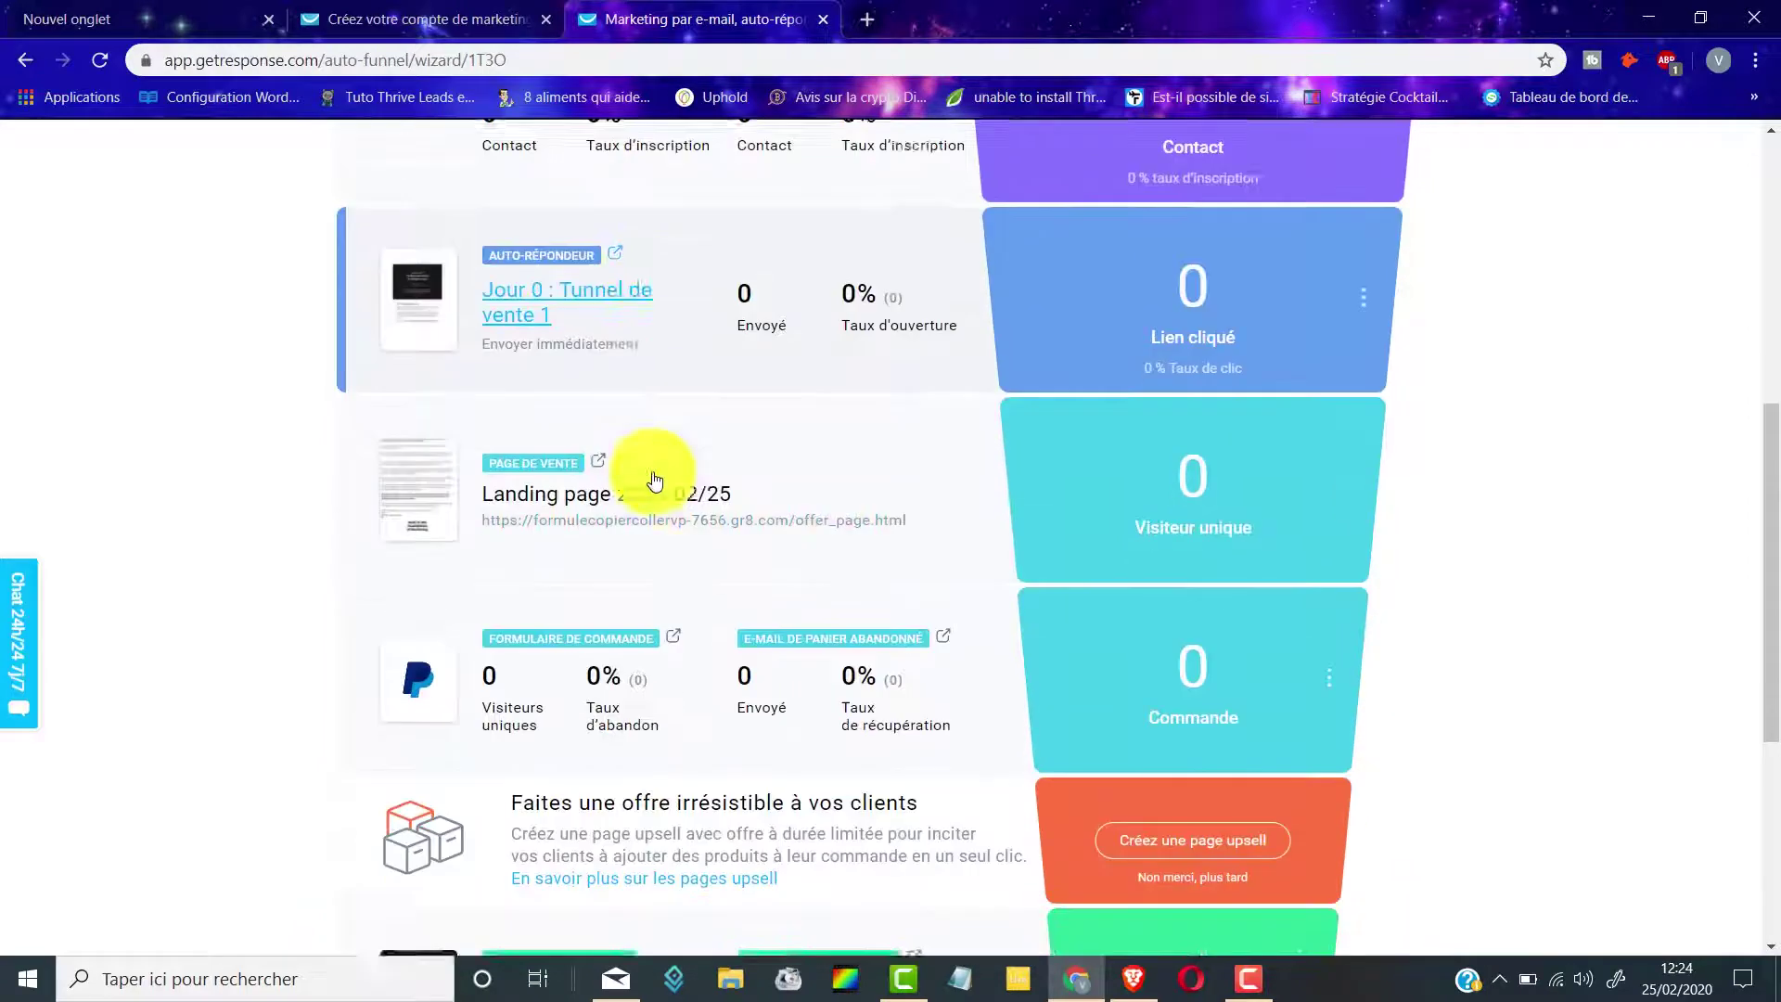
{"action": "scroll", "coordinate": [805, 480], "scroll_direction": "down", "scroll_amount": 1}
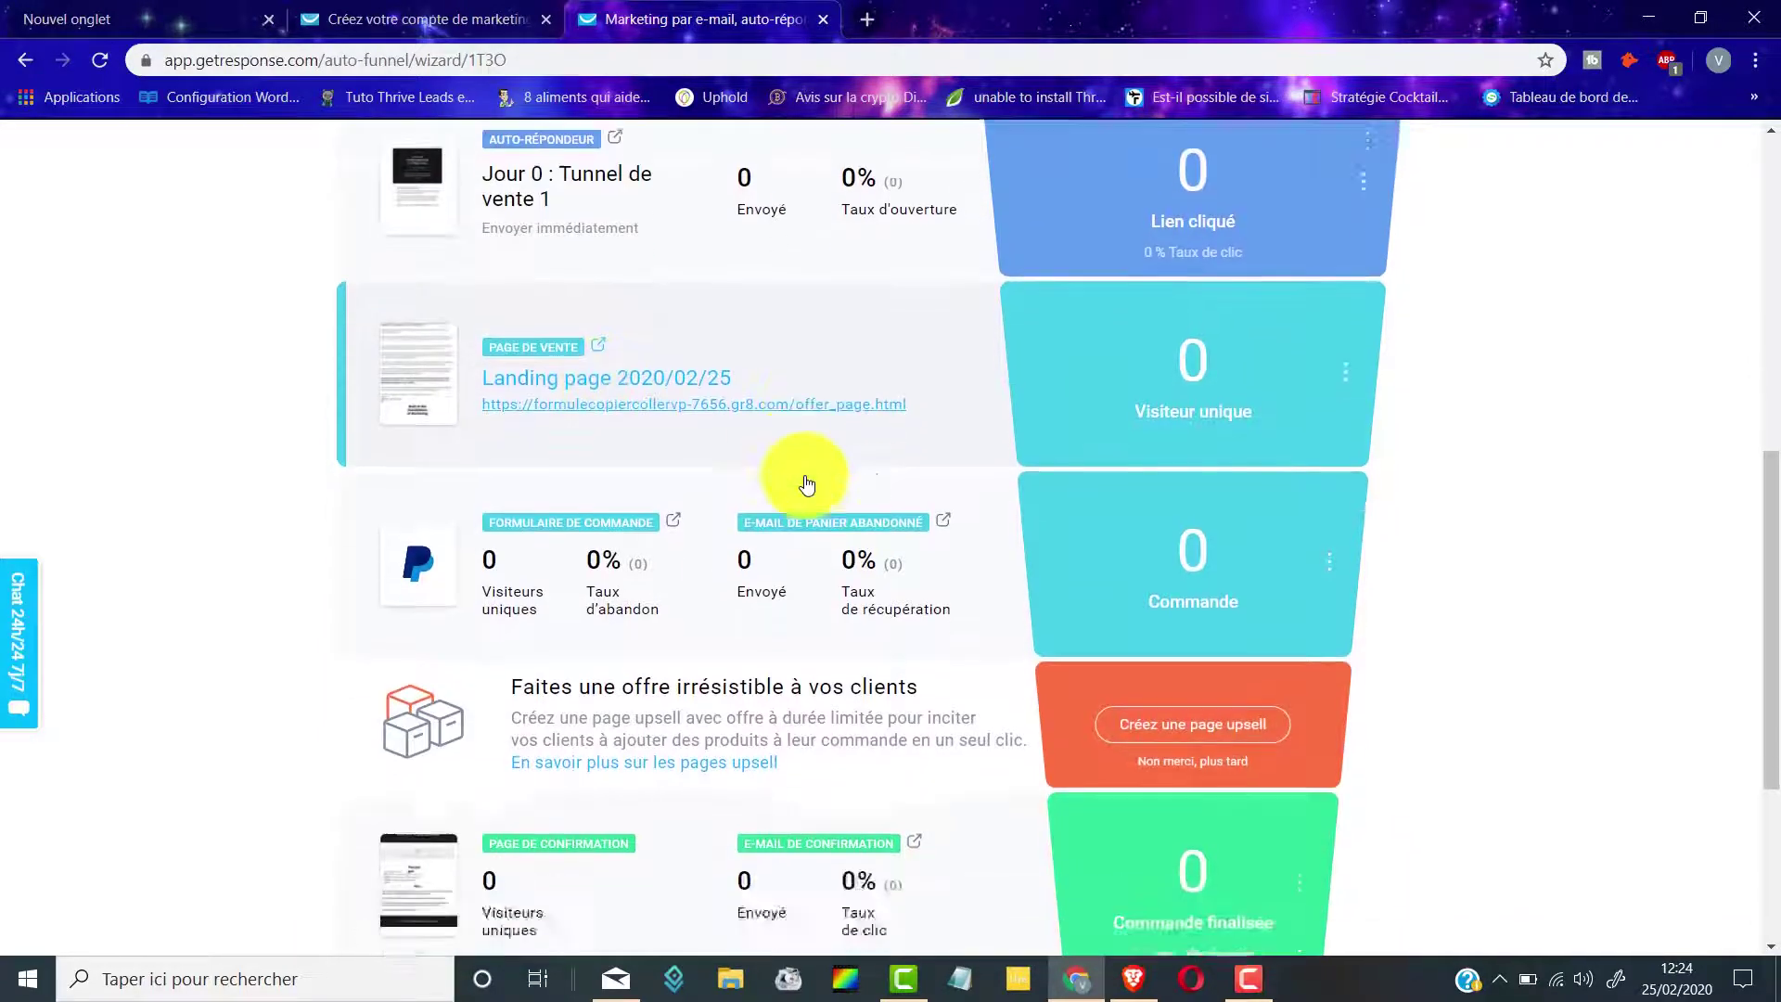
Open the funnel's sales page in the editor and examine its sales copy, testimonials and product block with the purchase button
{"action": "left_click", "coordinate": [627, 342]}
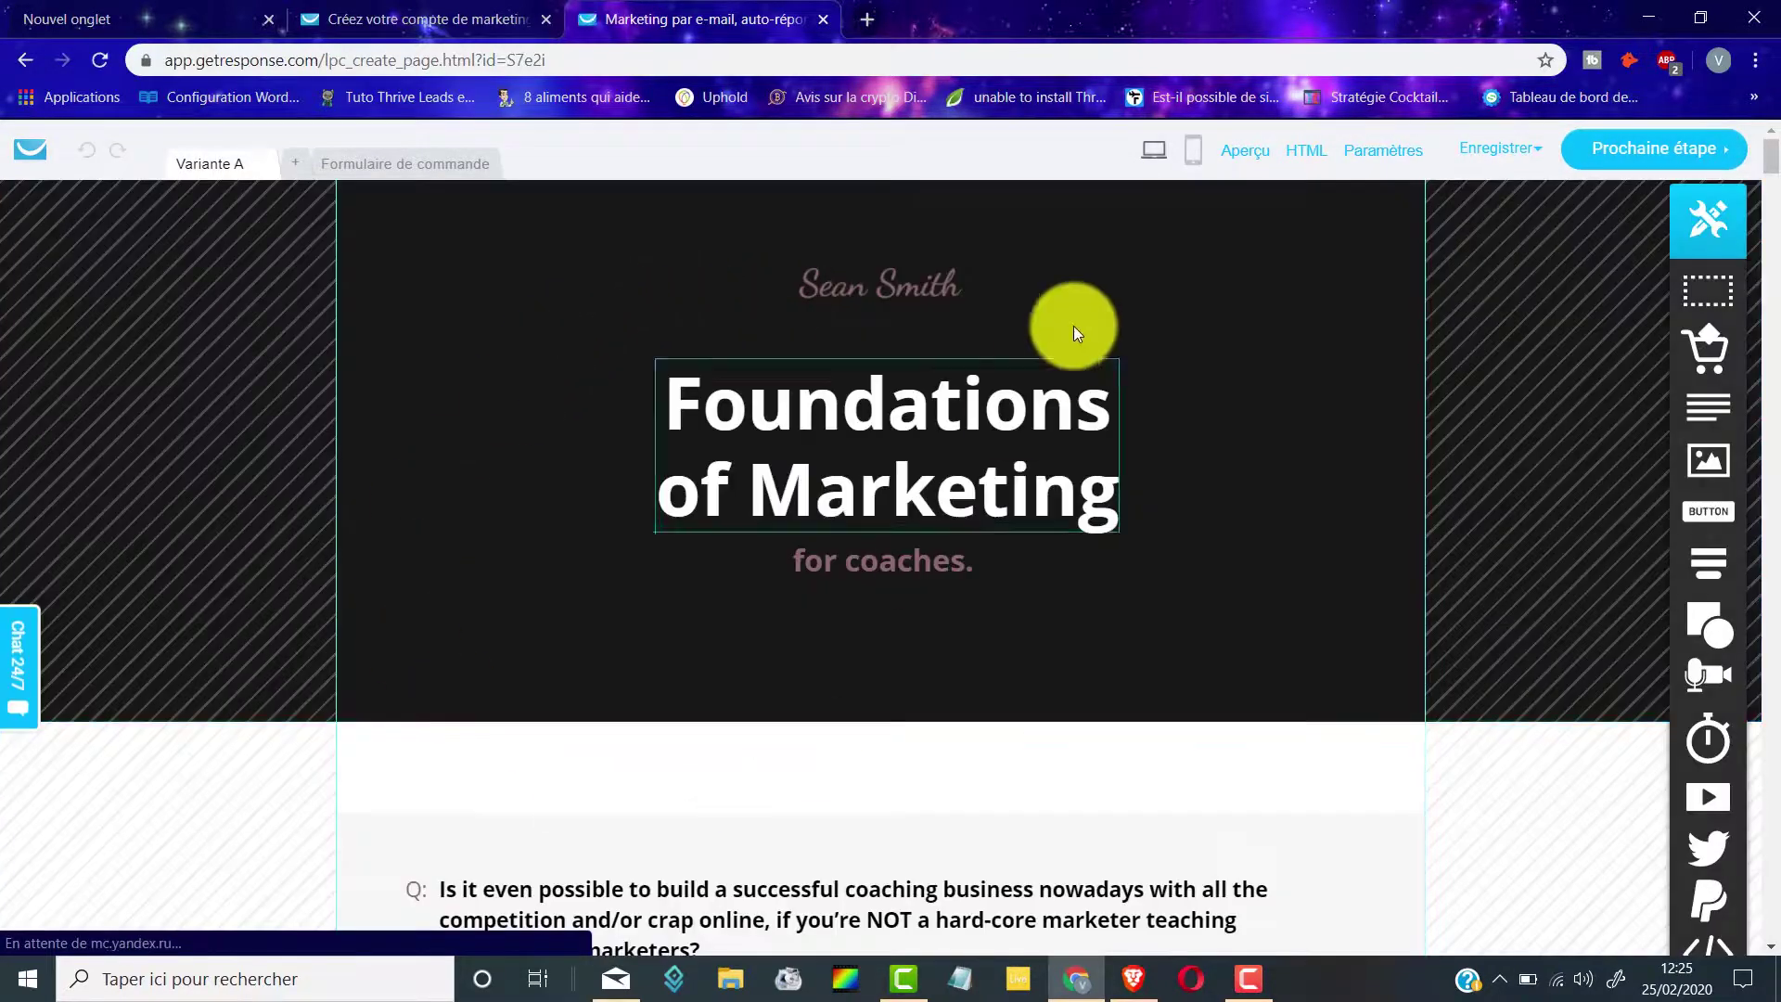
{"action": "scroll", "coordinate": [1074, 331], "scroll_direction": "down", "scroll_amount": 5}
{"action": "scroll", "coordinate": [1074, 331], "scroll_direction": "down", "scroll_amount": 18}
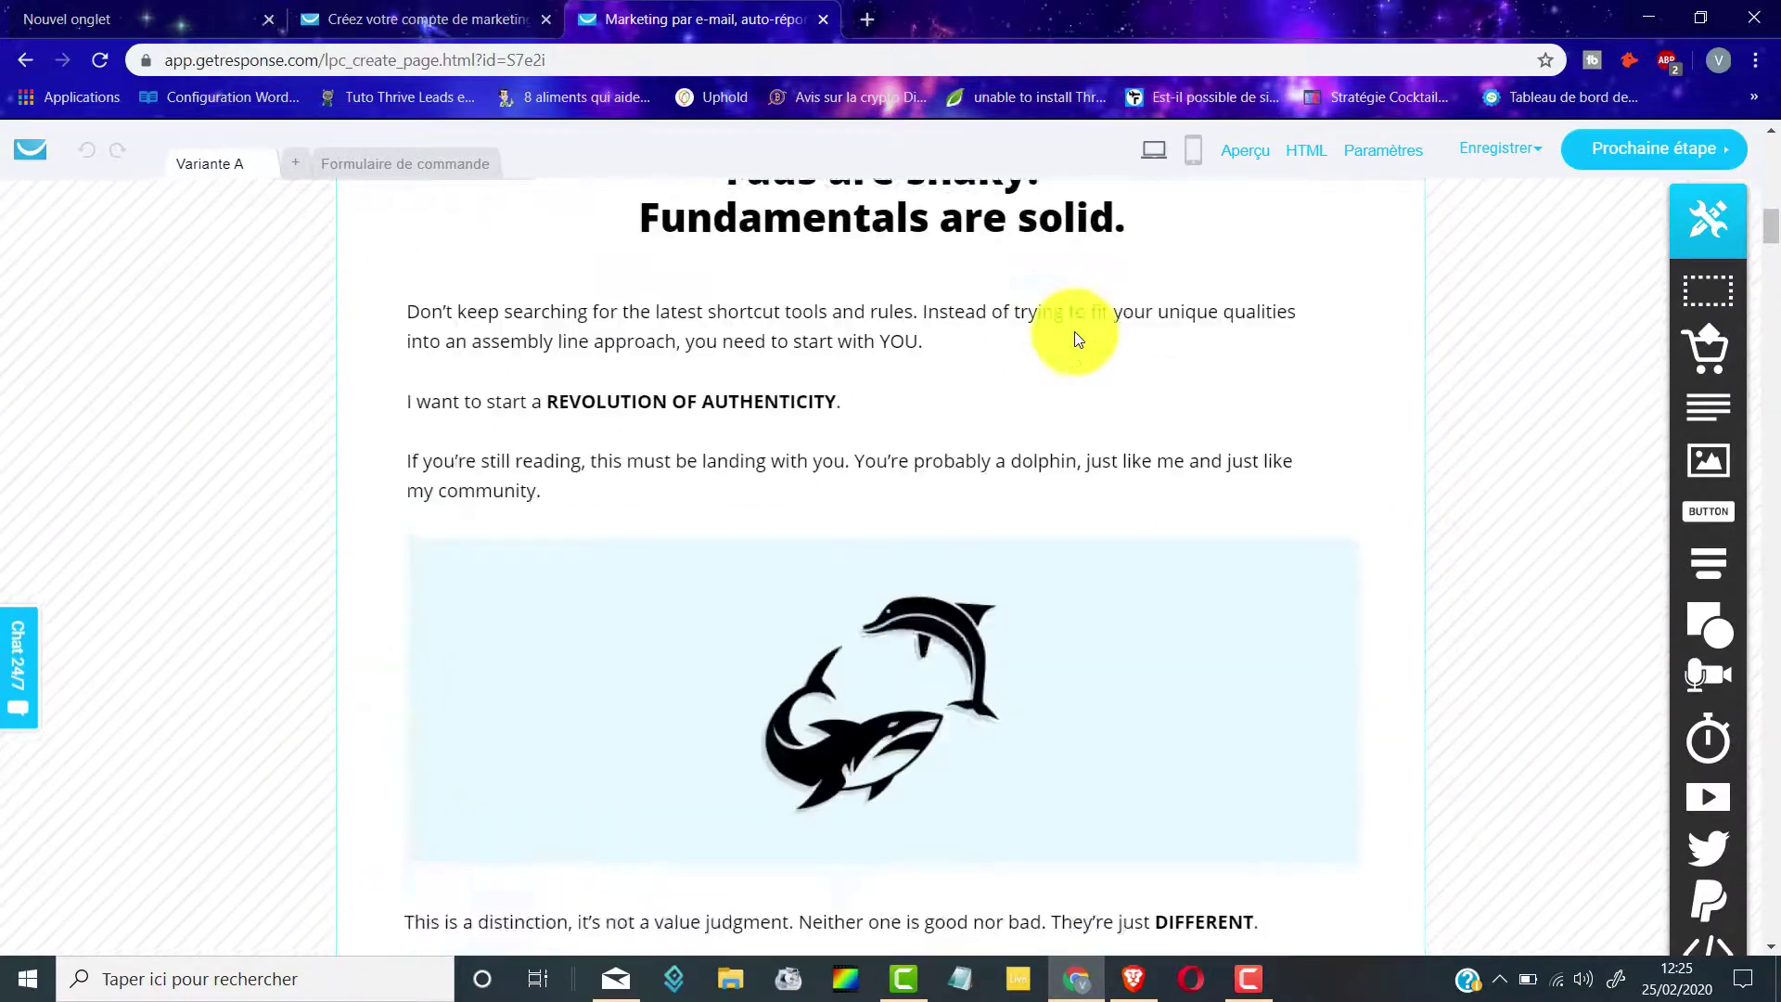
{"action": "scroll", "coordinate": [864, 338], "scroll_direction": "down", "scroll_amount": 18}
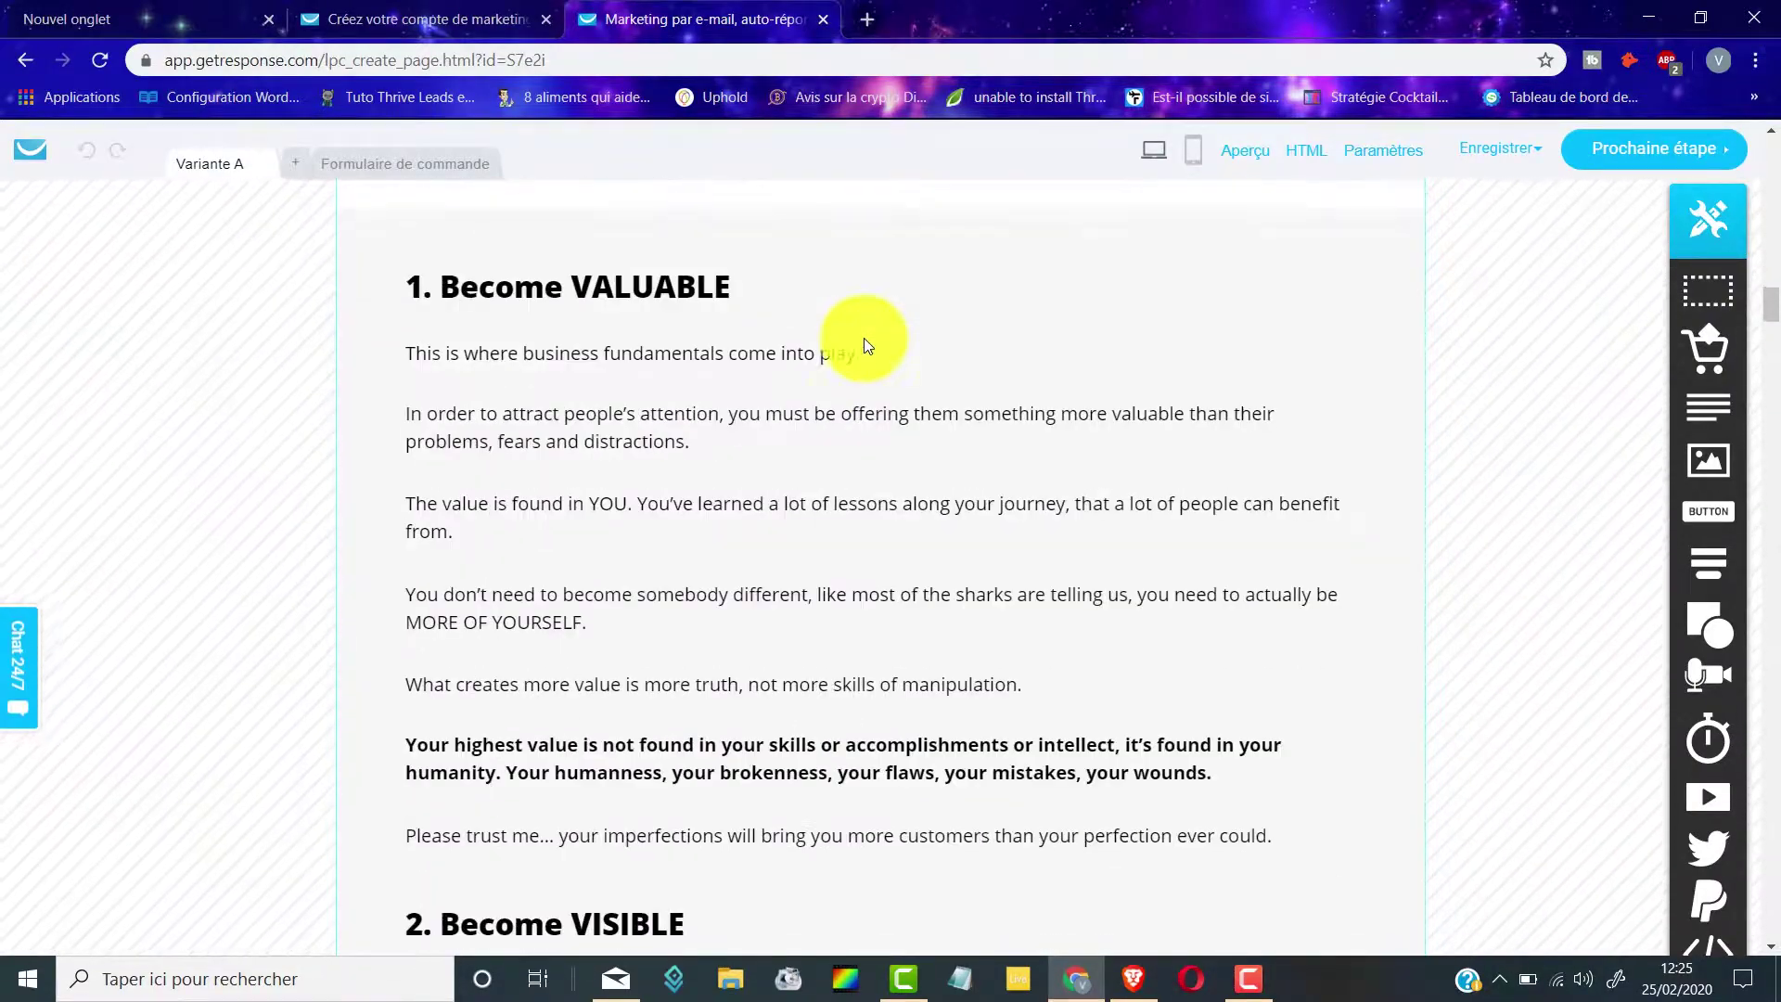
{"action": "scroll", "coordinate": [865, 337], "scroll_direction": "down", "scroll_amount": 12}
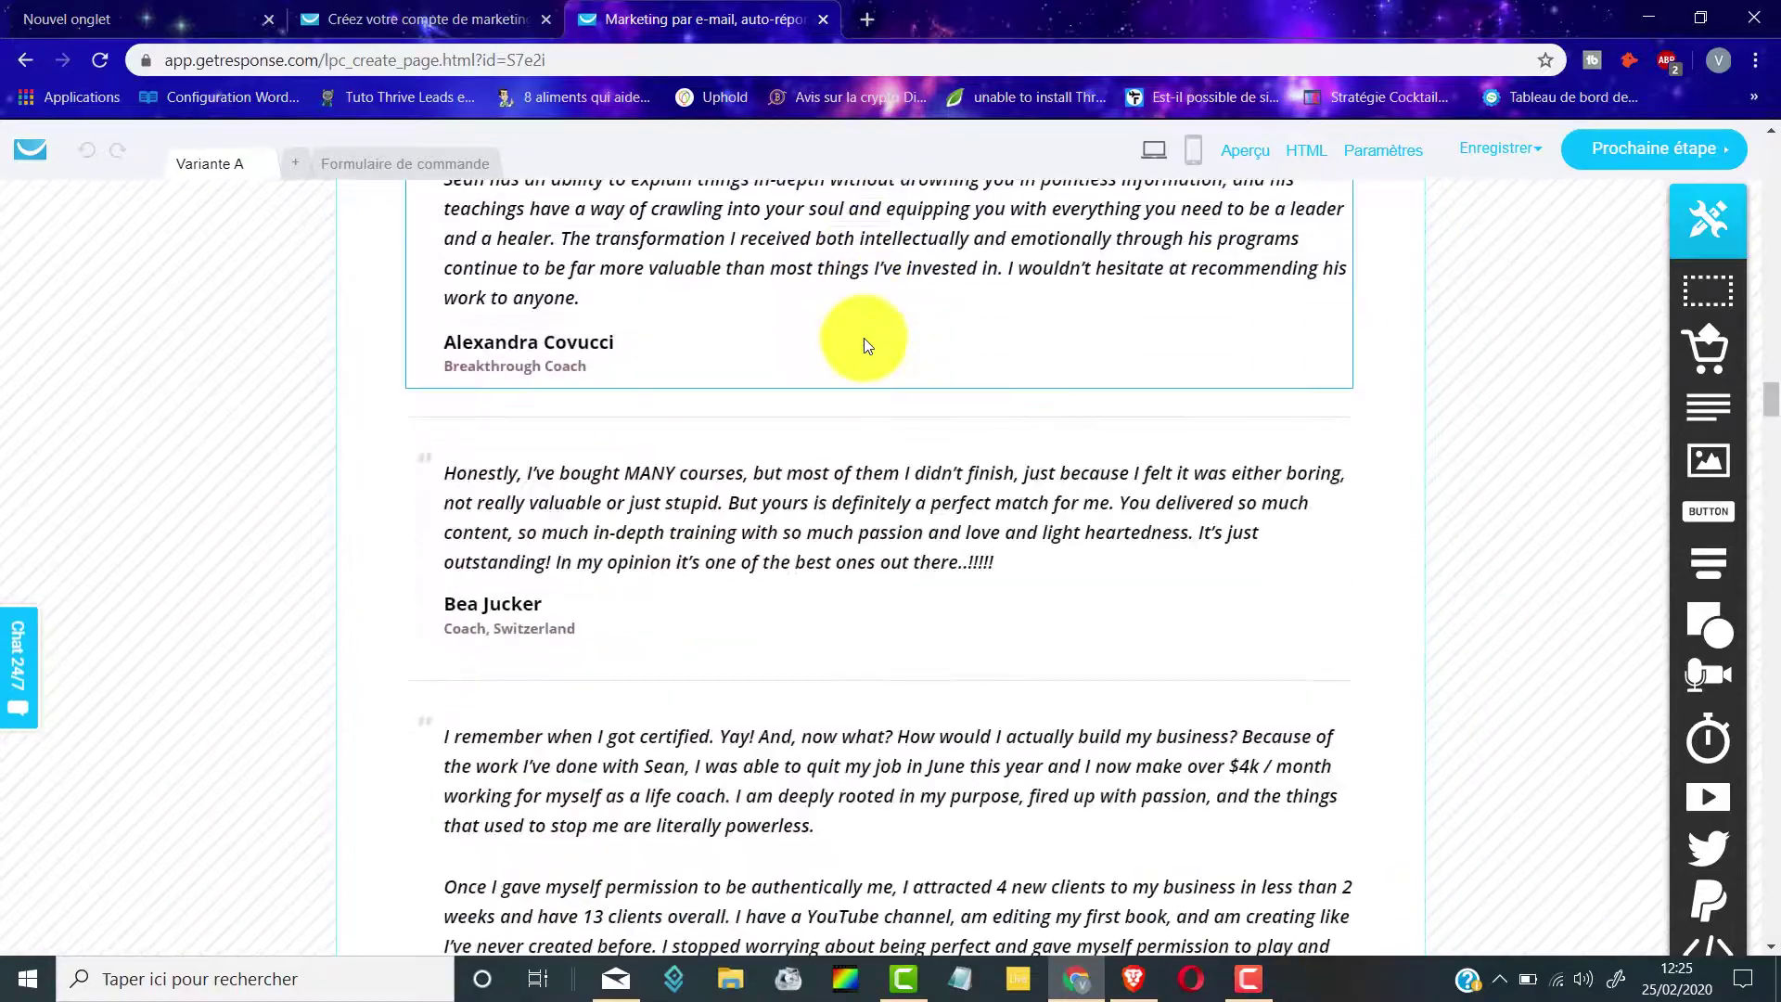
{"action": "scroll", "coordinate": [891, 402], "scroll_direction": "down", "scroll_amount": 20}
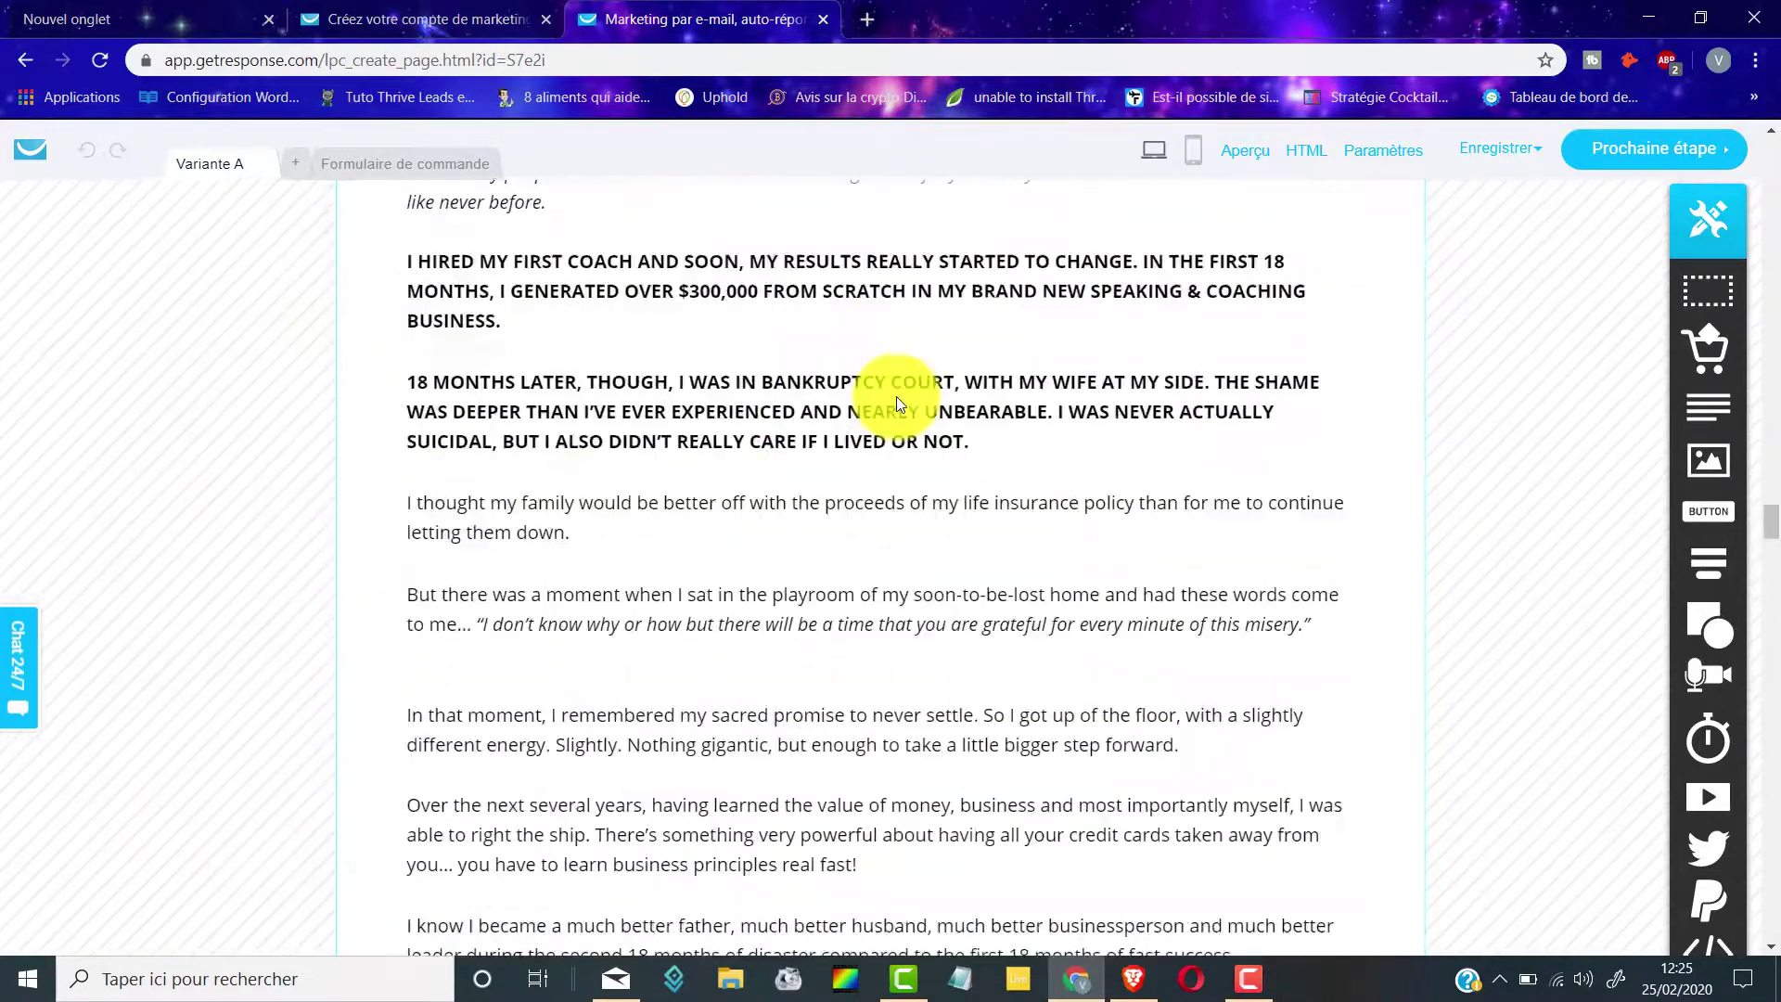
{"action": "scroll", "coordinate": [980, 463], "scroll_direction": "down", "scroll_amount": 20}
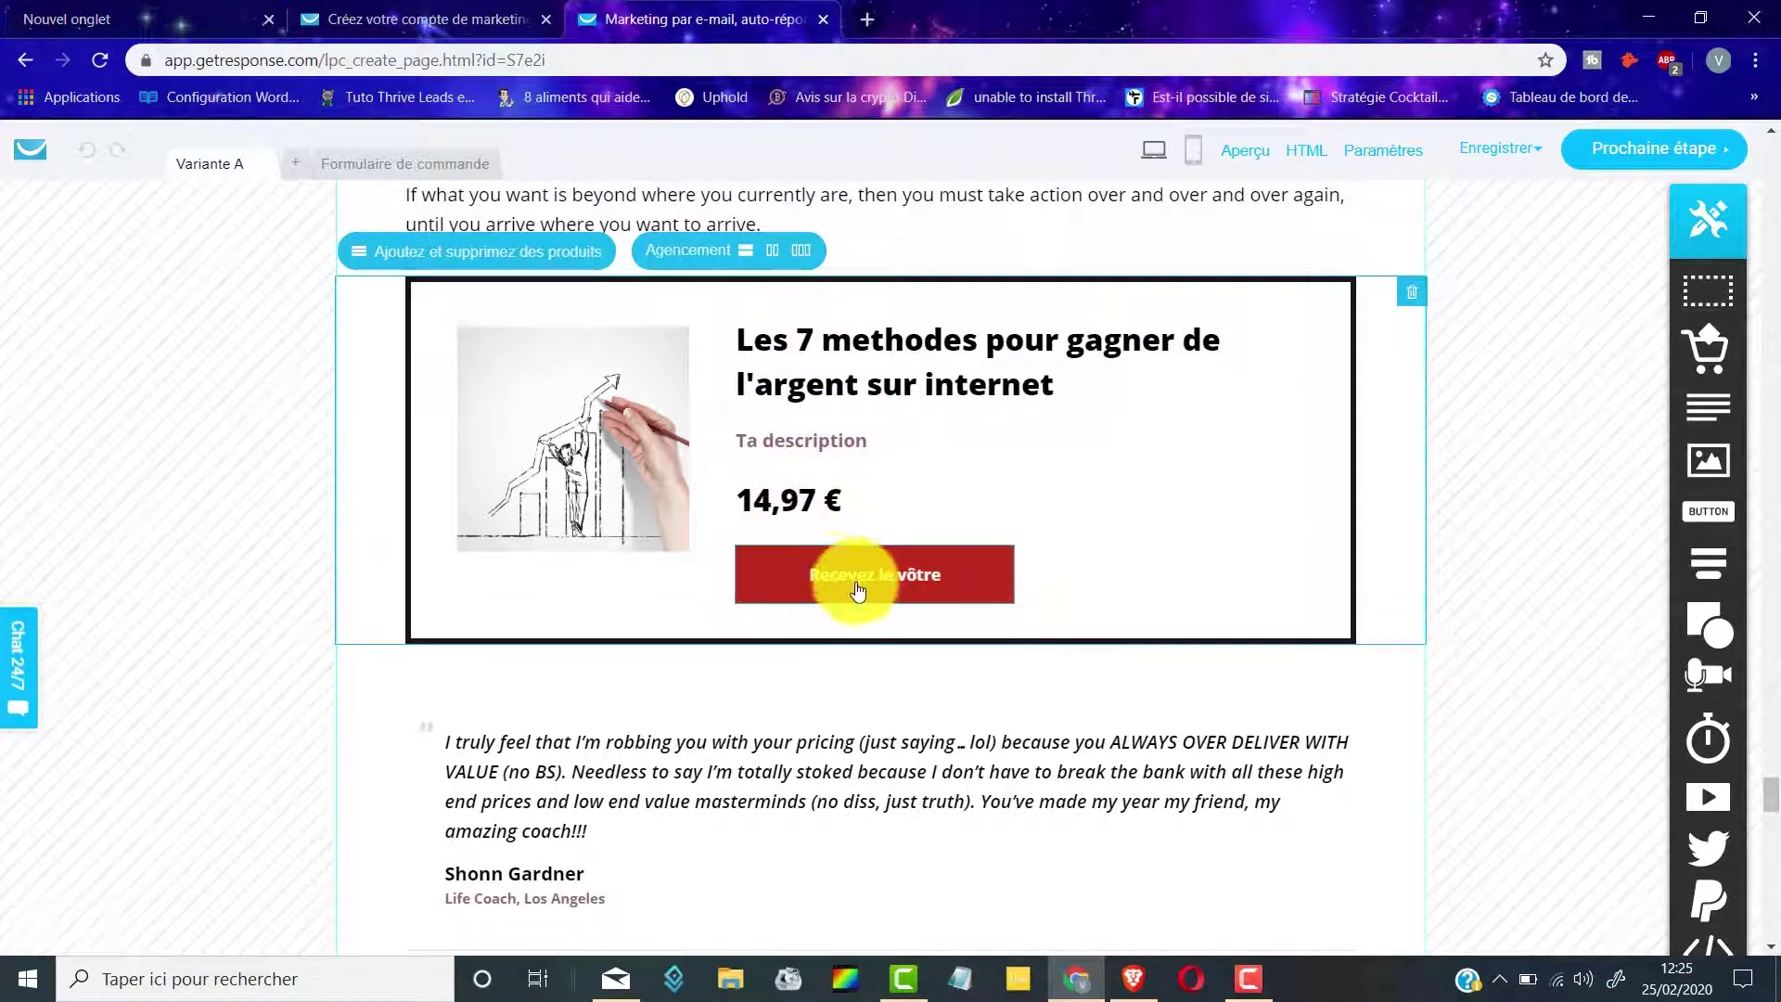
{"action": "scroll", "coordinate": [885, 581], "scroll_direction": "down", "scroll_amount": 10}
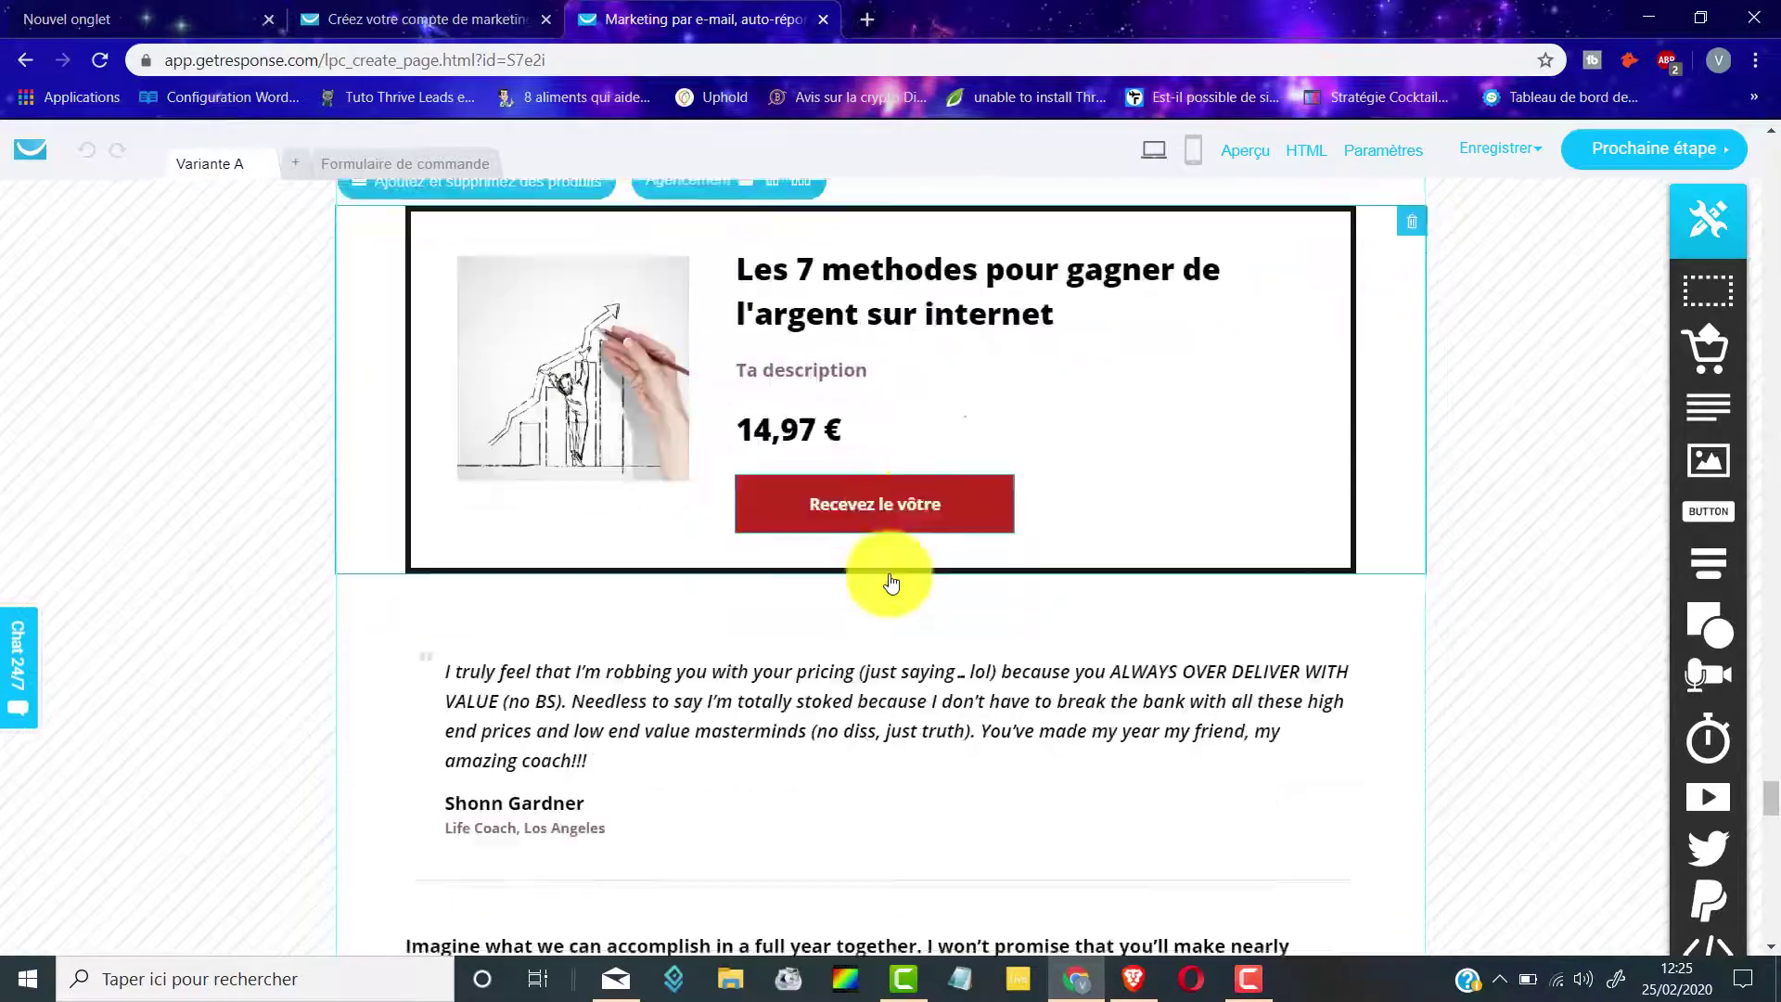
{"action": "scroll", "coordinate": [887, 581], "scroll_direction": "up", "scroll_amount": 7}
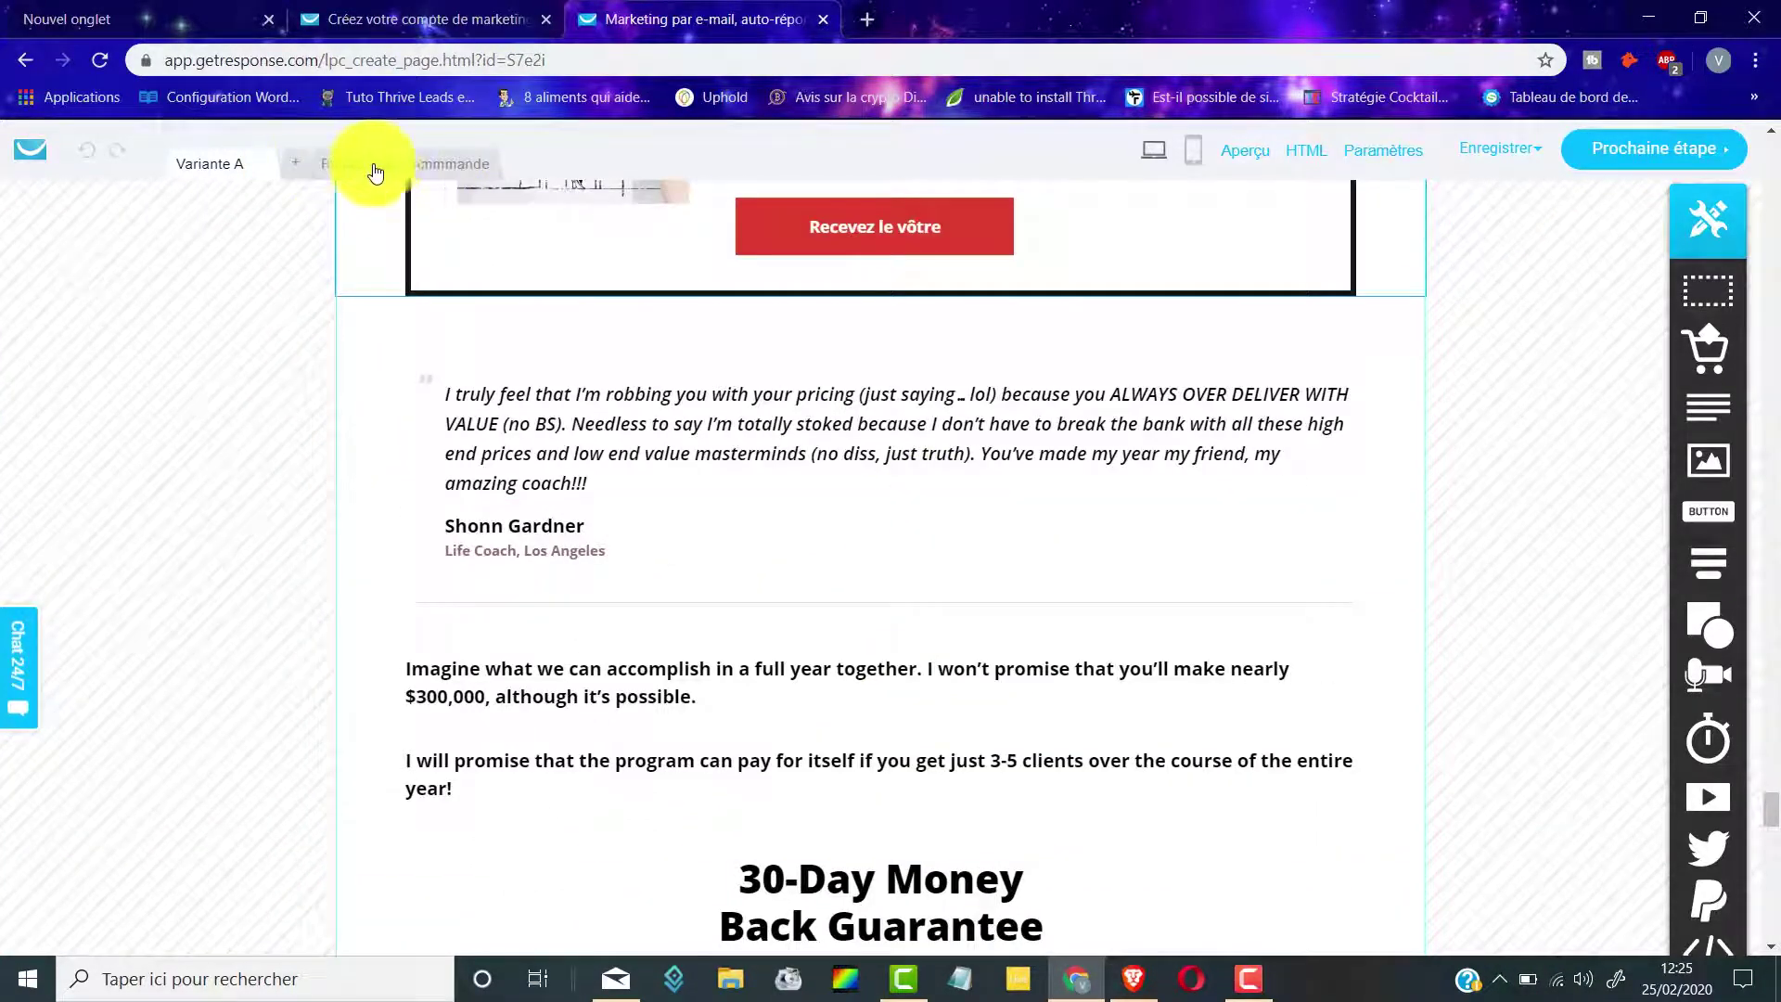
Open the sales page's order form and change the text of its order button to "Acheter"
{"action": "scroll", "coordinate": [904, 281], "scroll_direction": "up", "scroll_amount": 3}
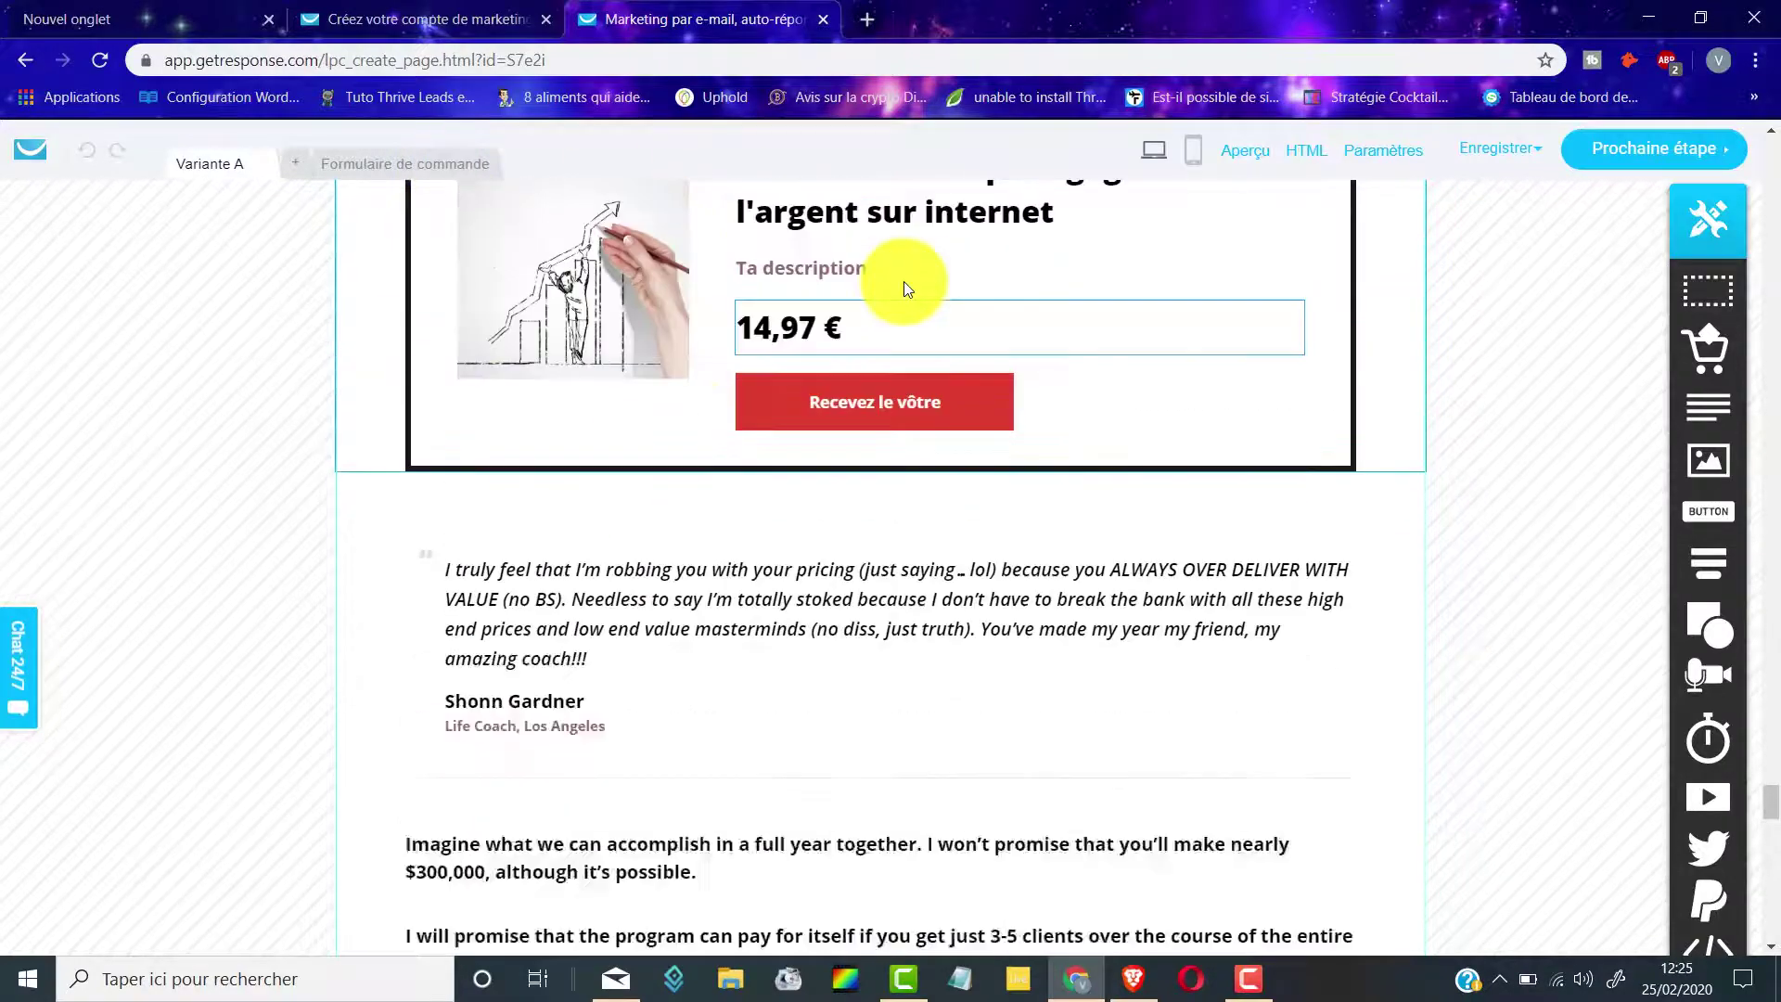
{"action": "left_click", "coordinate": [407, 167]}
{"action": "scroll", "coordinate": [1026, 589], "scroll_direction": "up", "scroll_amount": 15}
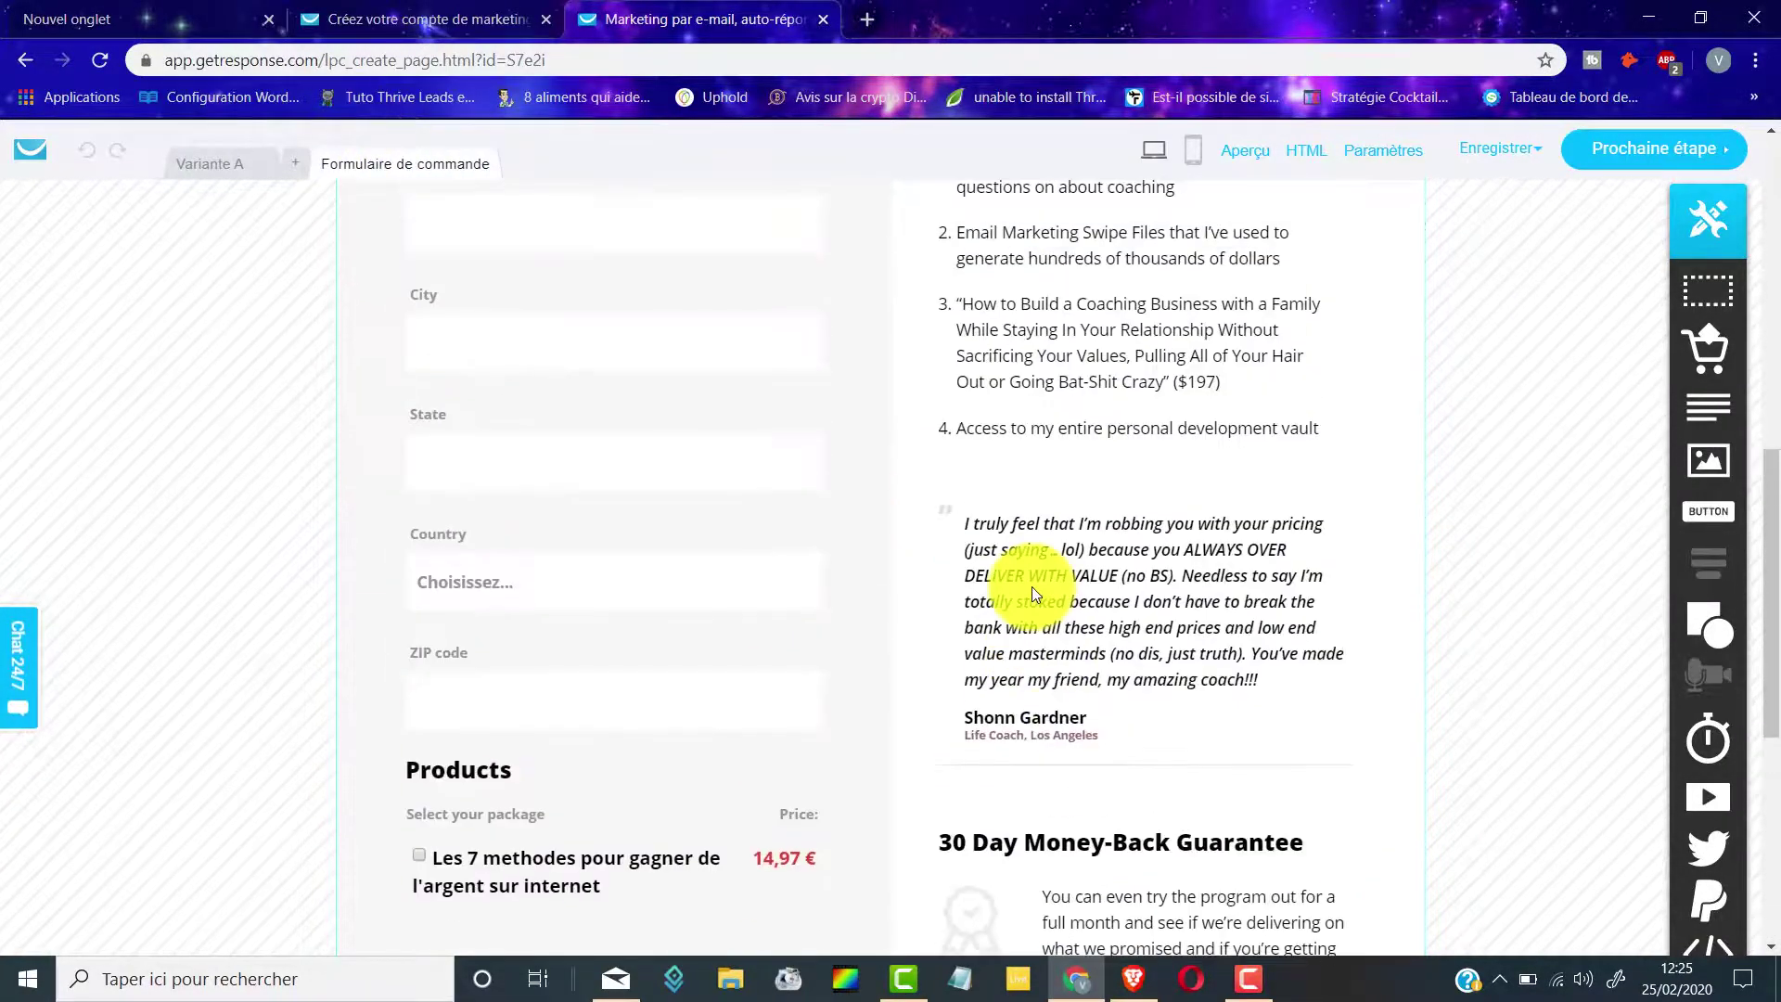
{"action": "scroll", "coordinate": [707, 585], "scroll_direction": "up", "scroll_amount": 3}
{"action": "scroll", "coordinate": [755, 614], "scroll_direction": "down", "scroll_amount": 10}
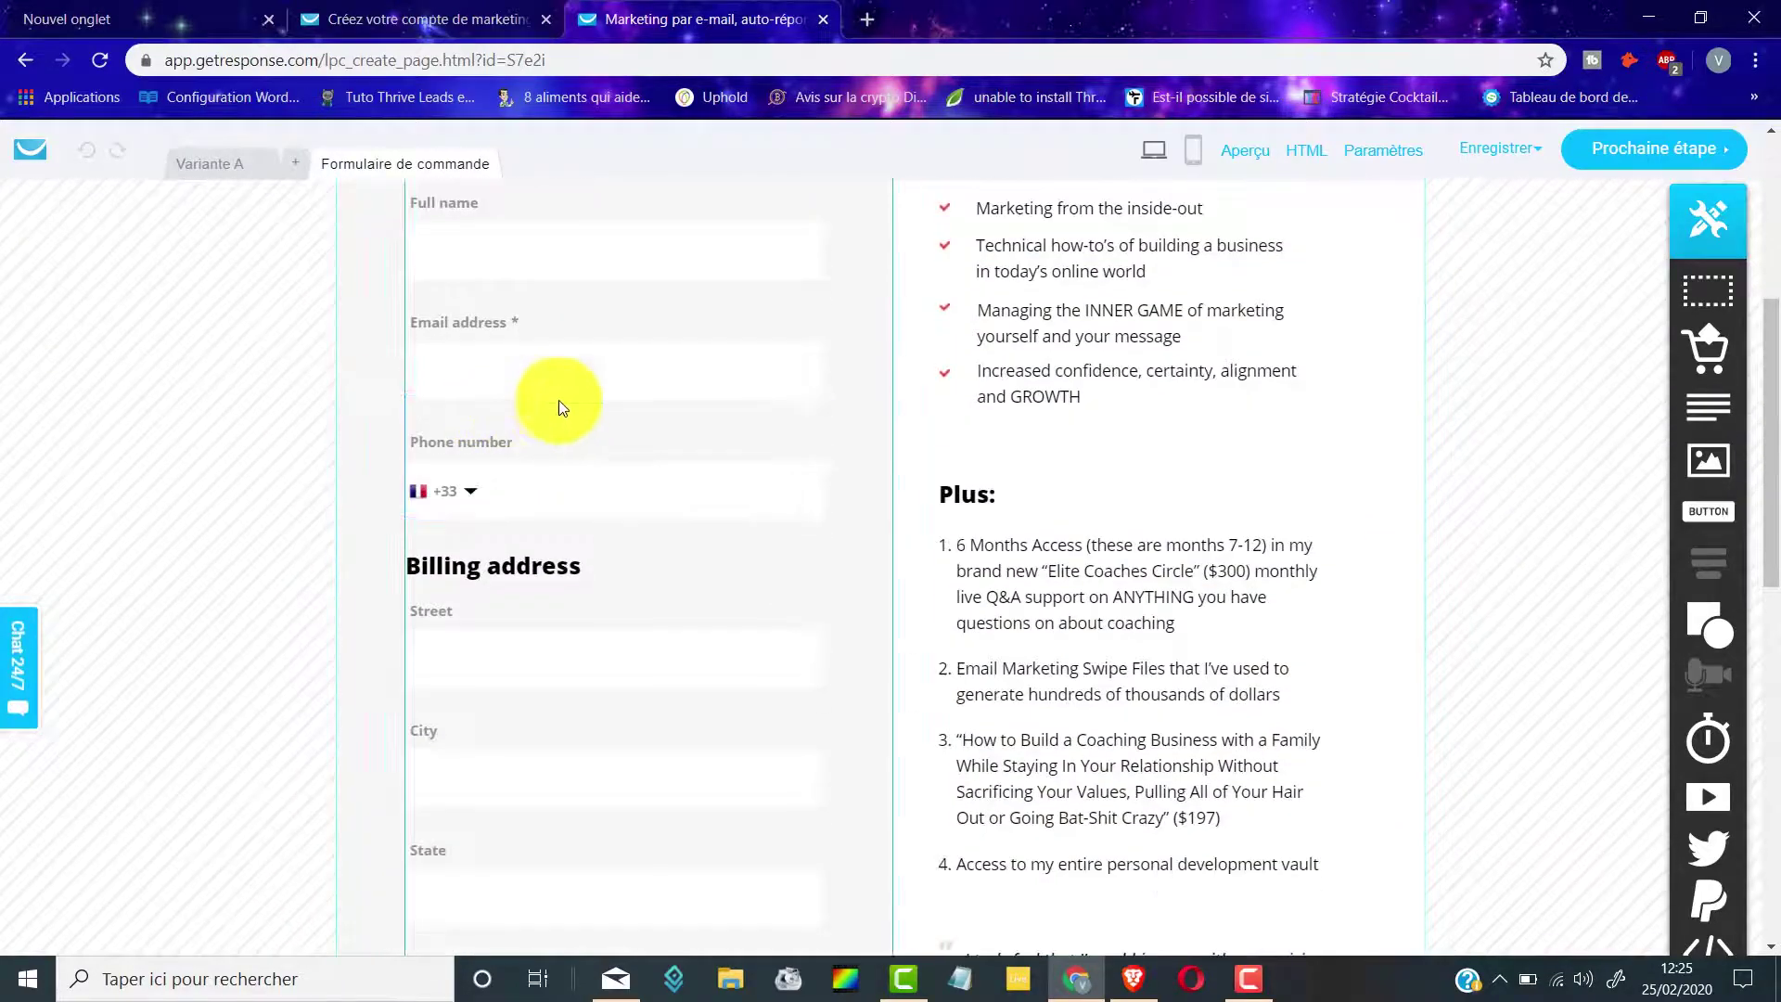
{"action": "scroll", "coordinate": [558, 405], "scroll_direction": "down", "scroll_amount": 4}
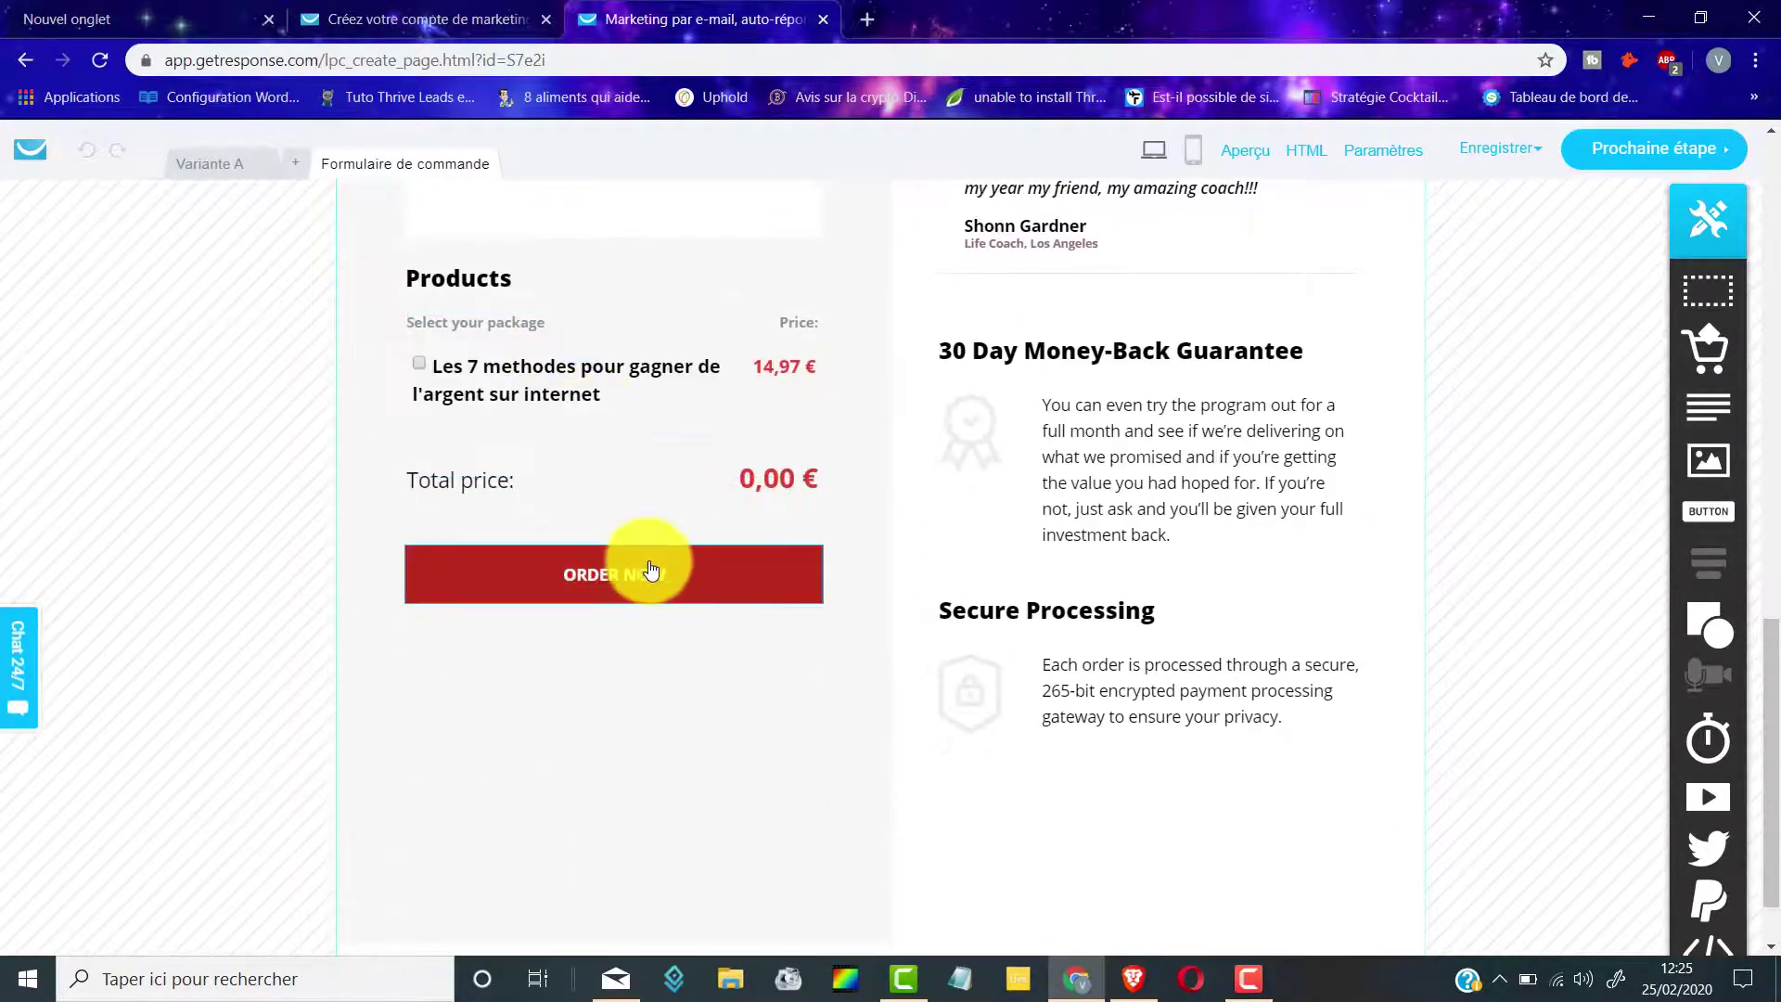
{"action": "double_click", "coordinate": [602, 582]}
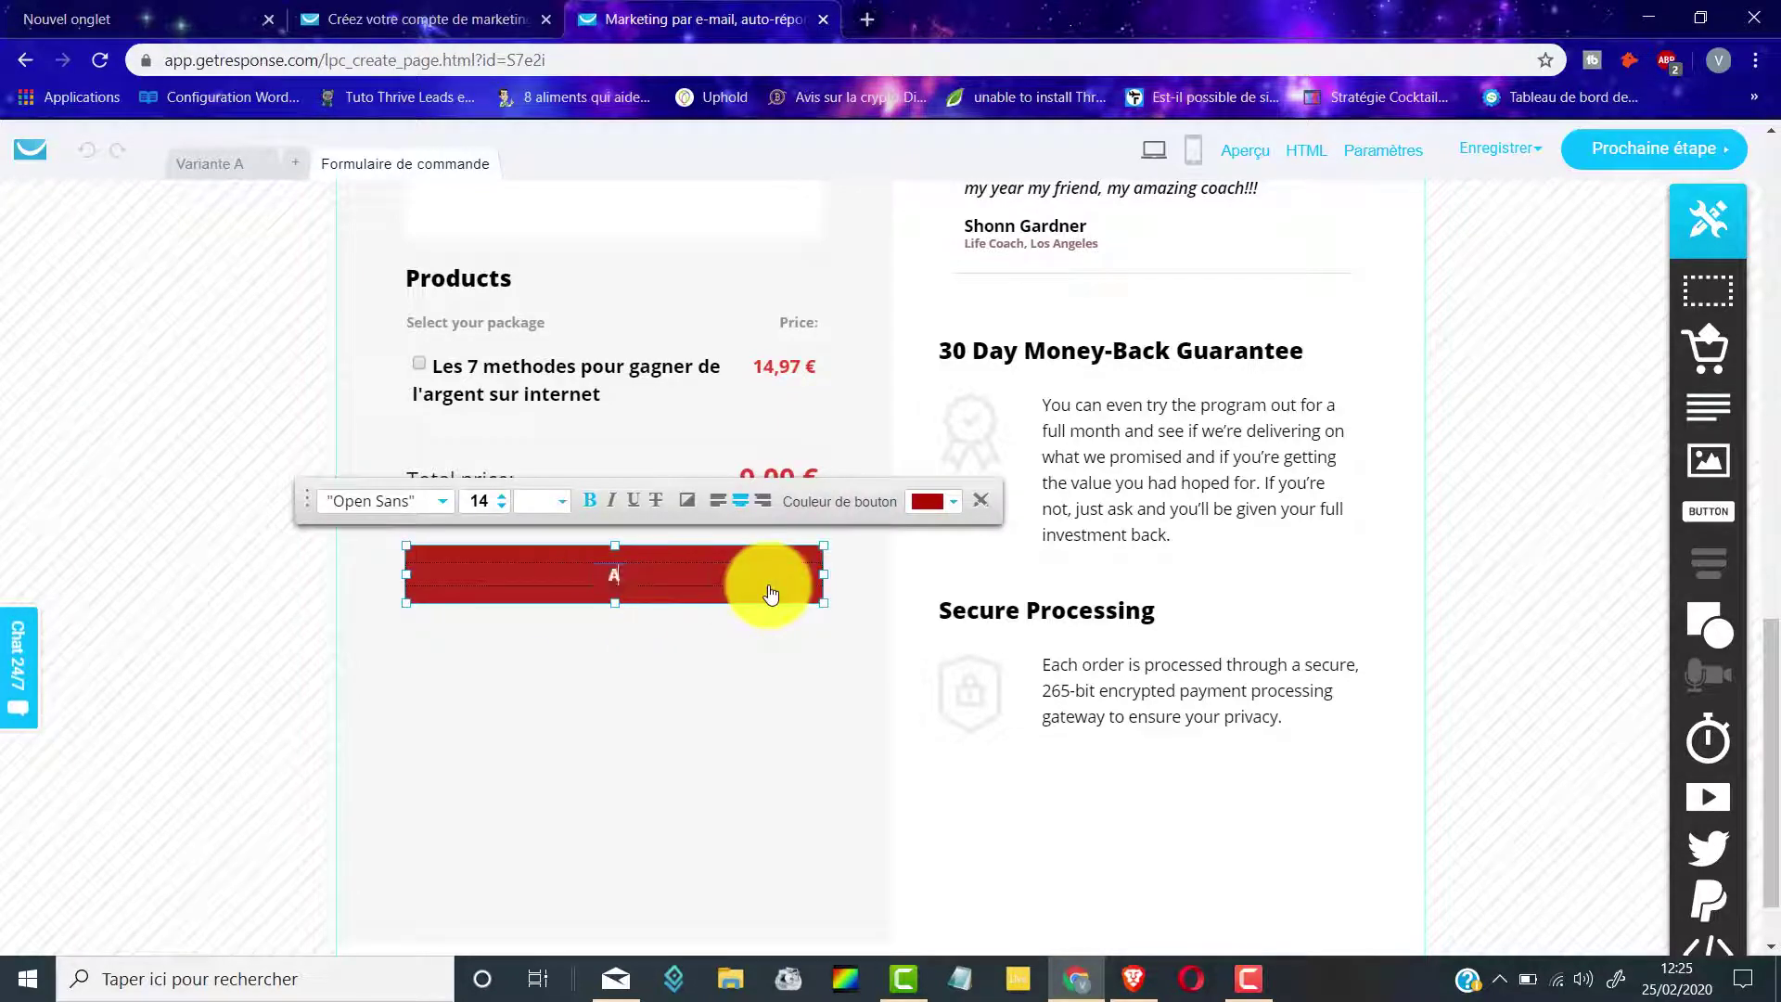
{"action": "left_click", "coordinate": [787, 647]}
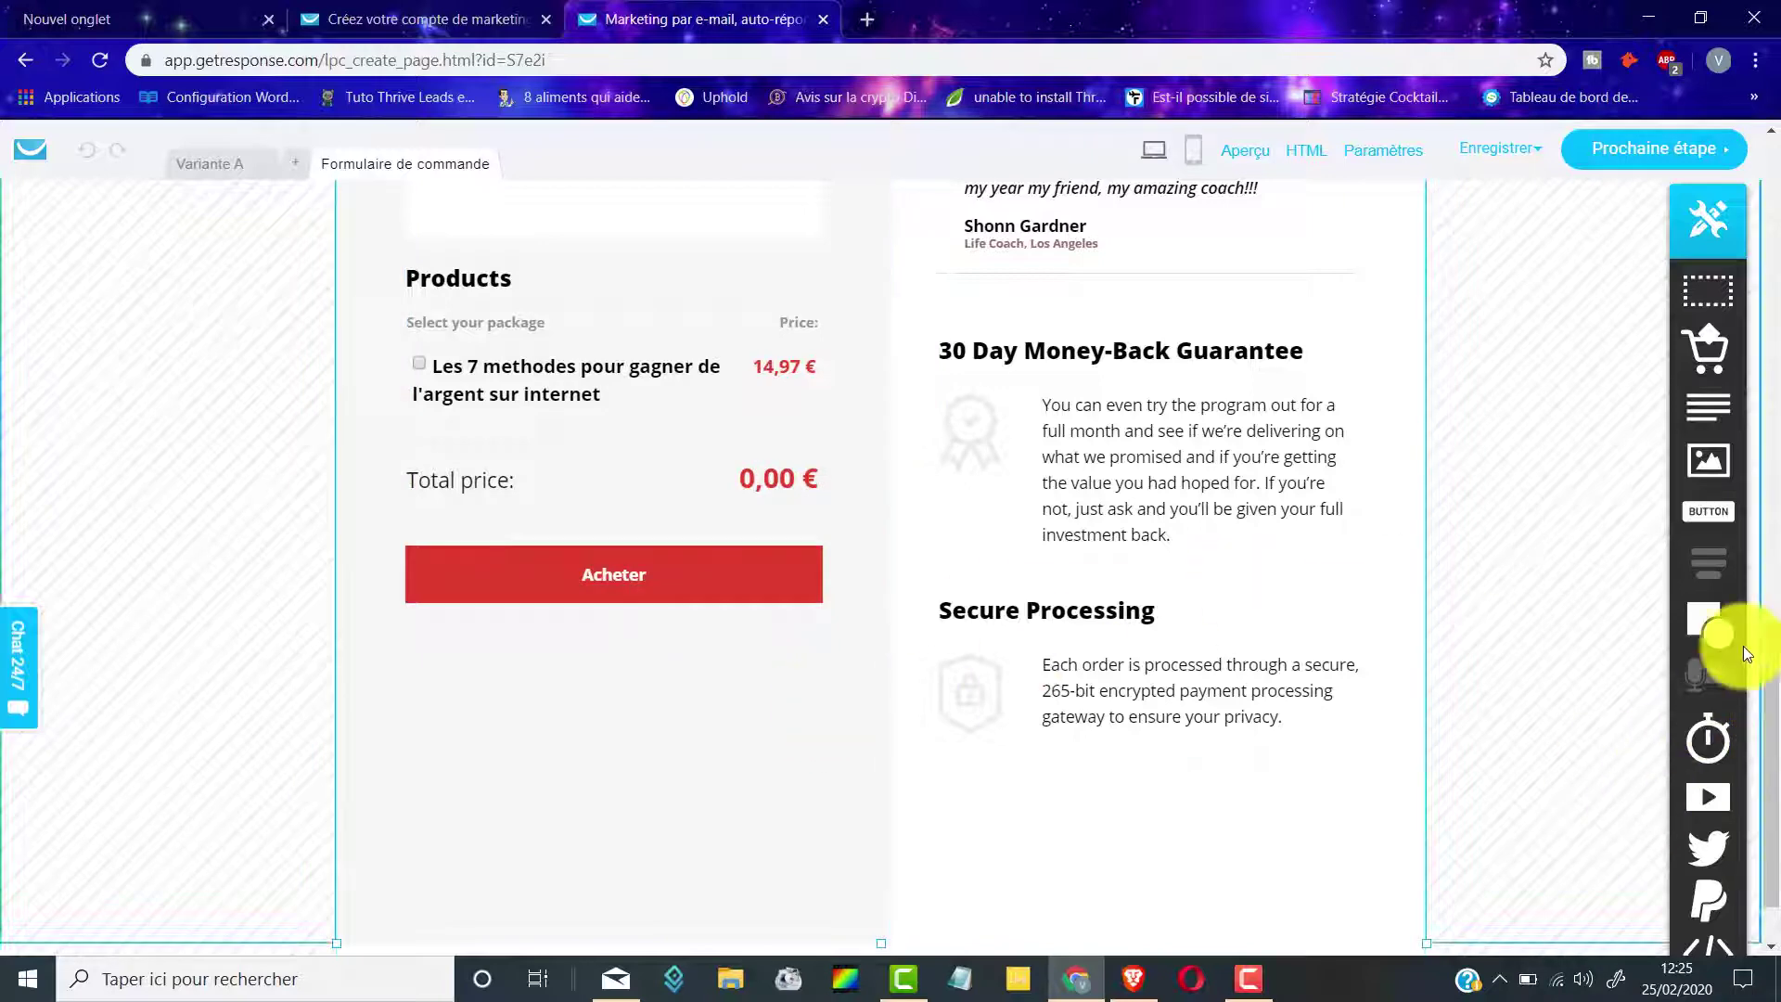
{"action": "scroll", "coordinate": [1734, 640], "scroll_direction": "down", "scroll_amount": 1}
{"action": "scroll", "coordinate": [955, 310], "scroll_direction": "up", "scroll_amount": 1}
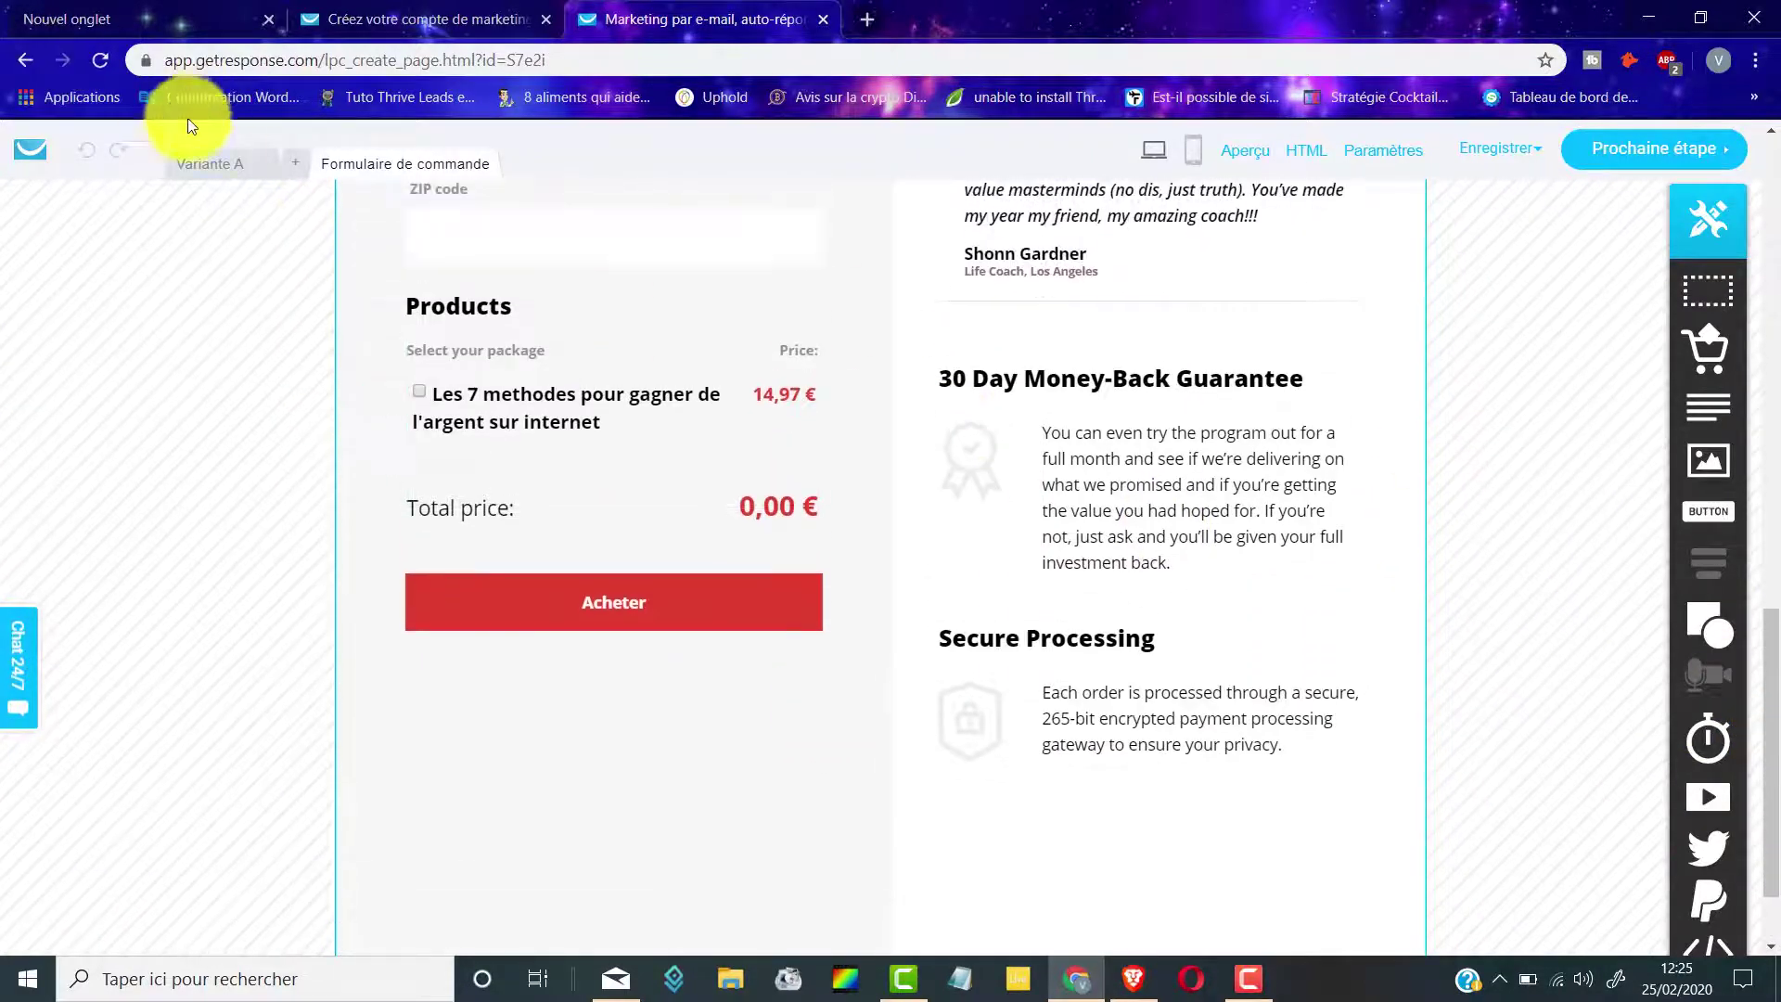
Return to Variante A of the sales page, look it over and continue to the page settings
{"action": "left_click", "coordinate": [222, 164]}
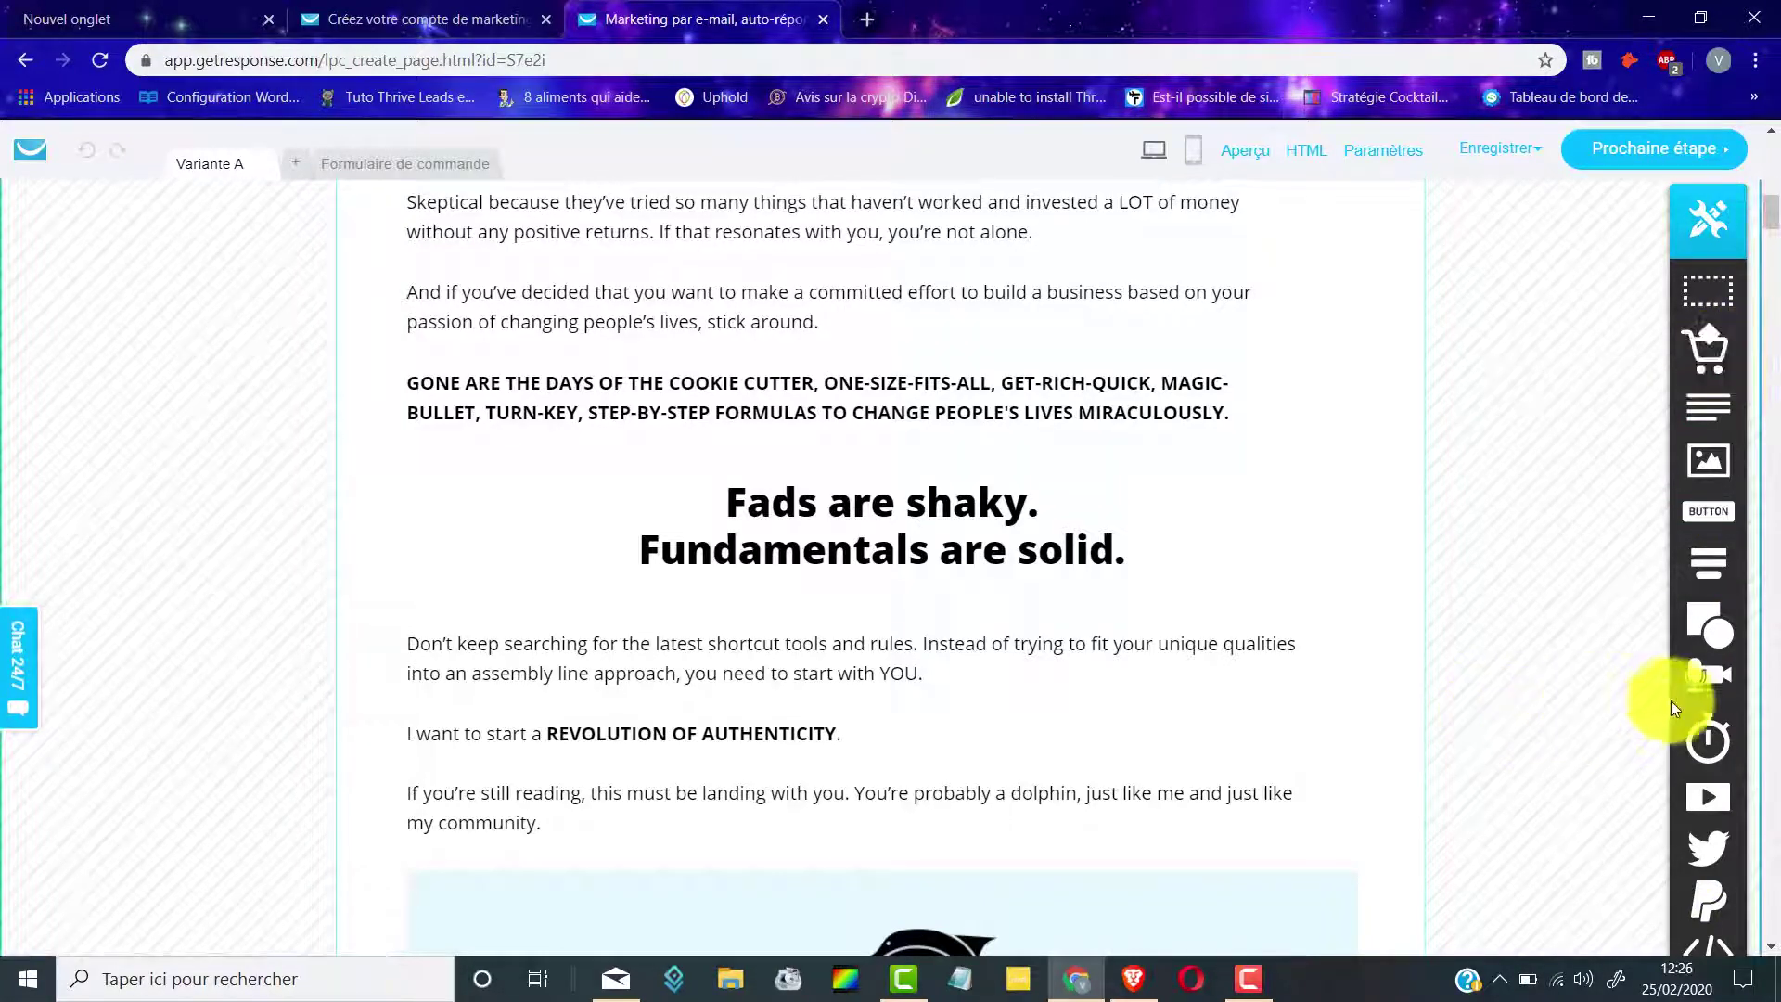
{"action": "mouse_move", "coordinate": [1705, 914]}
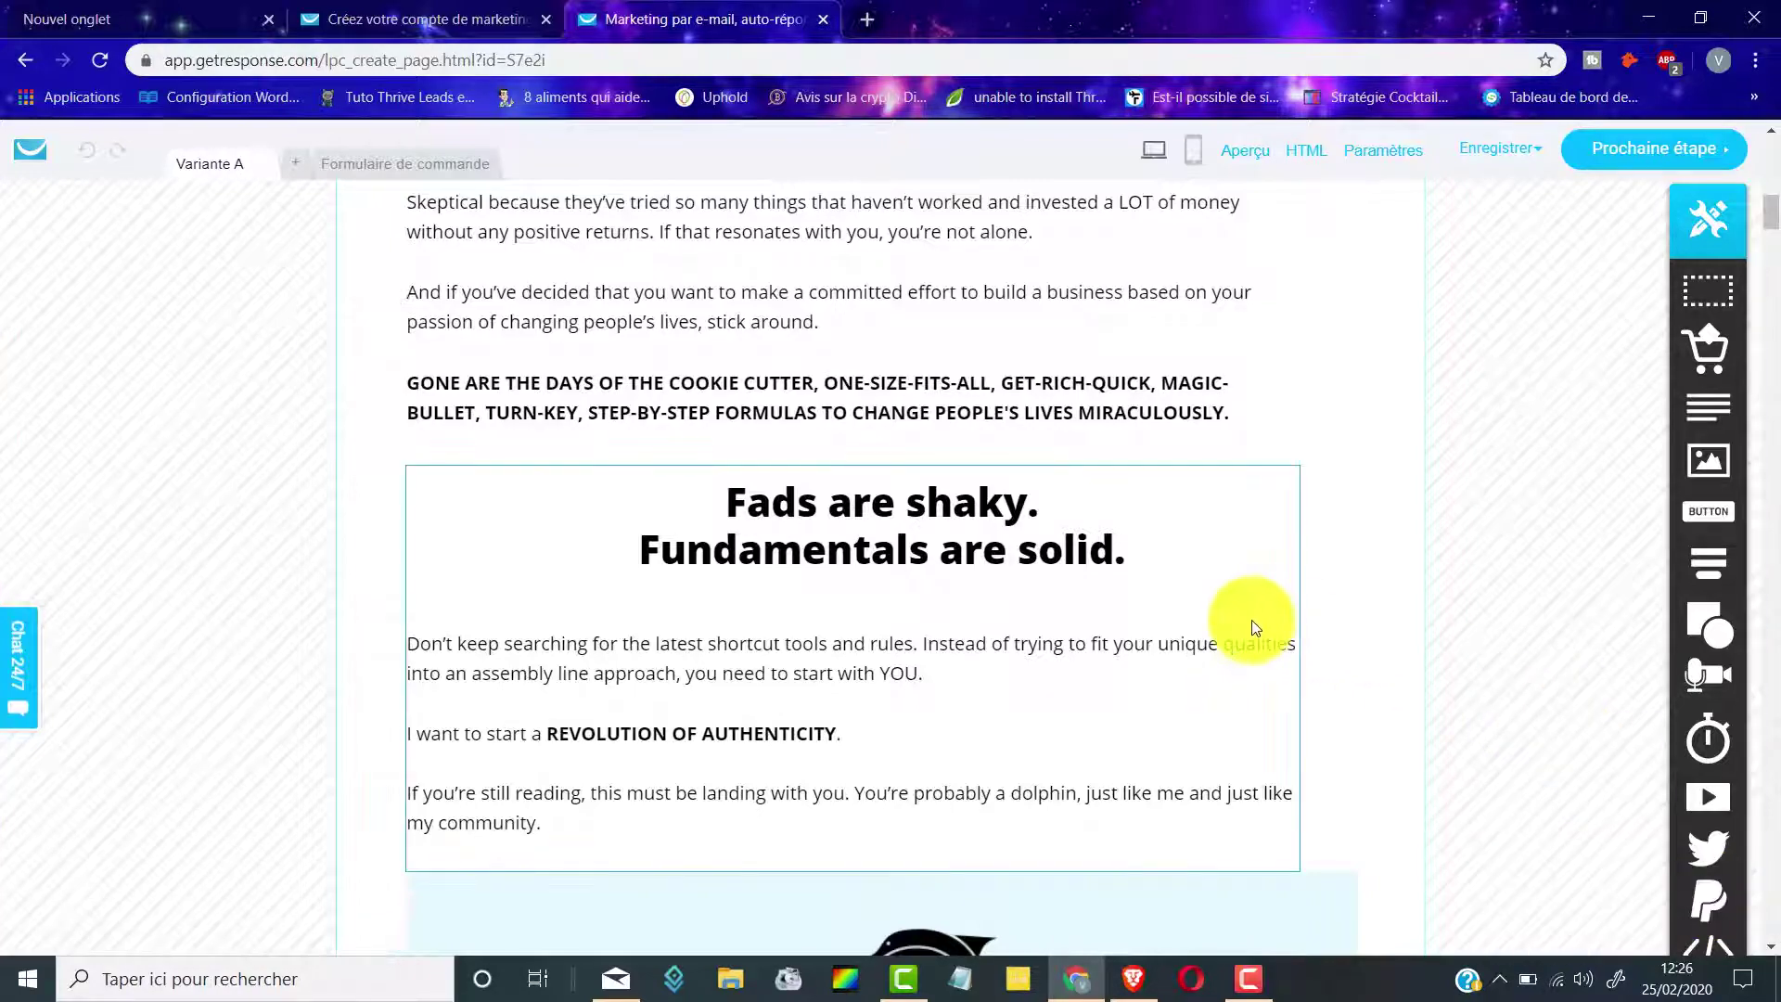
{"action": "scroll", "coordinate": [1250, 620], "scroll_direction": "up", "scroll_amount": 10}
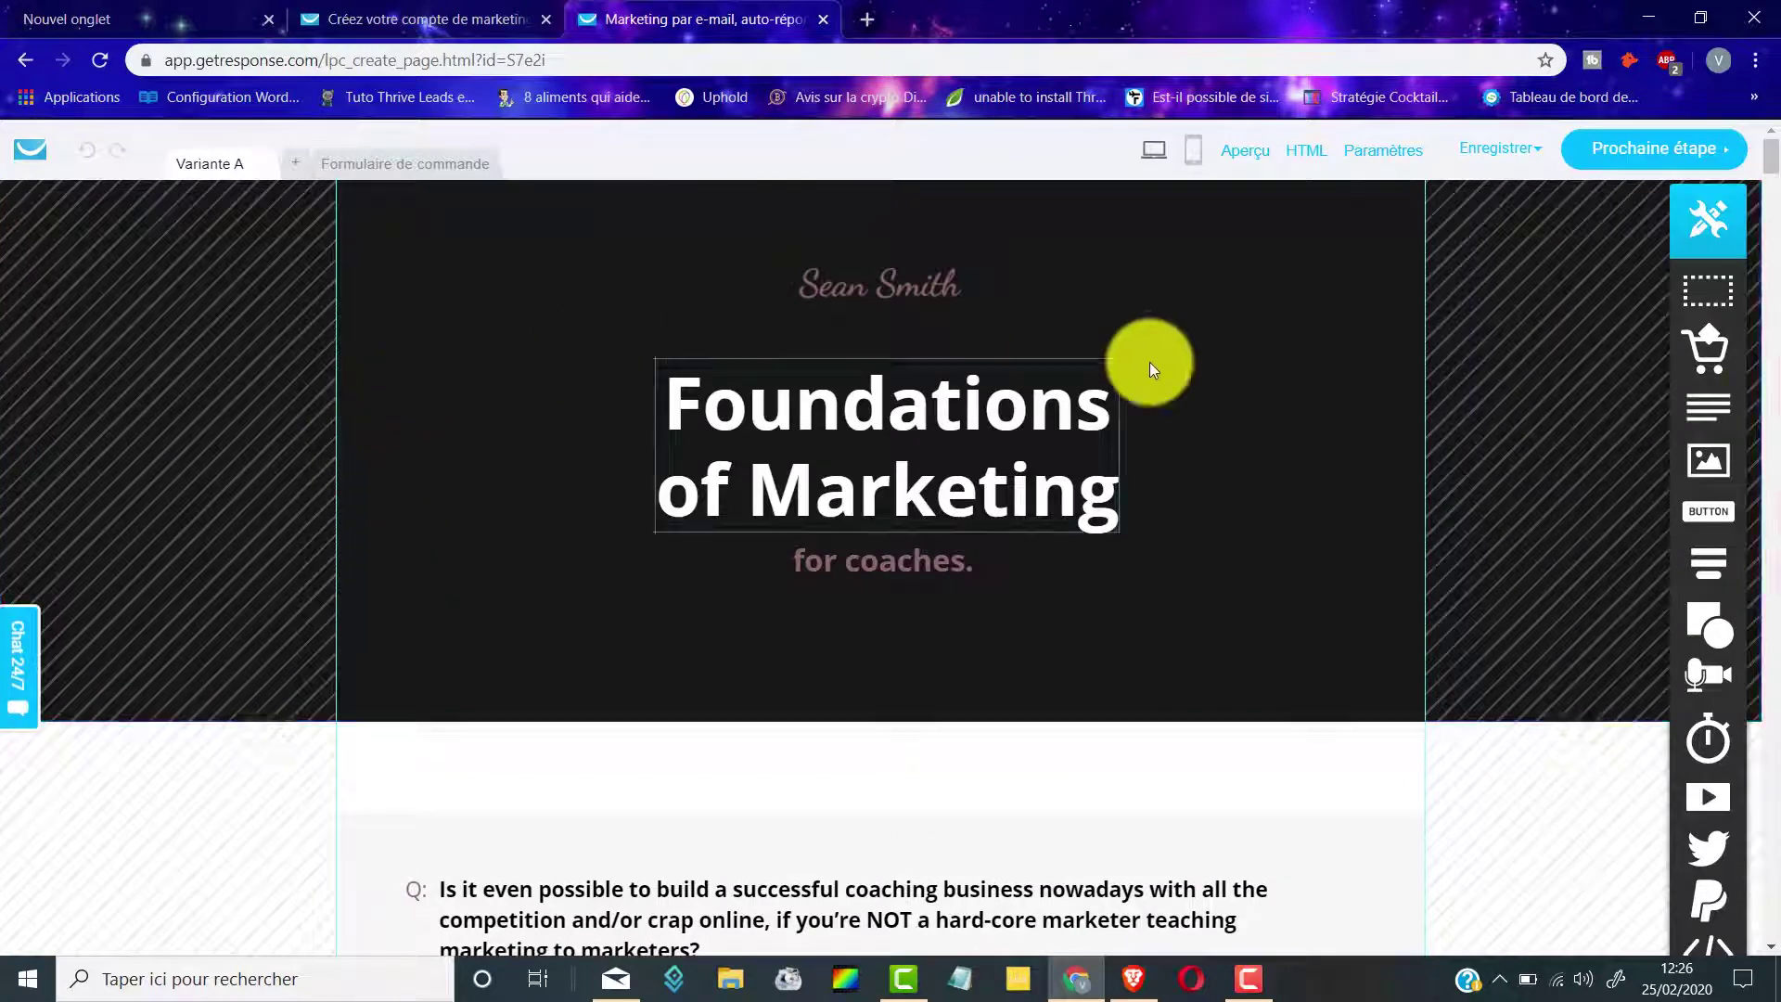
{"action": "left_click", "coordinate": [1634, 155]}
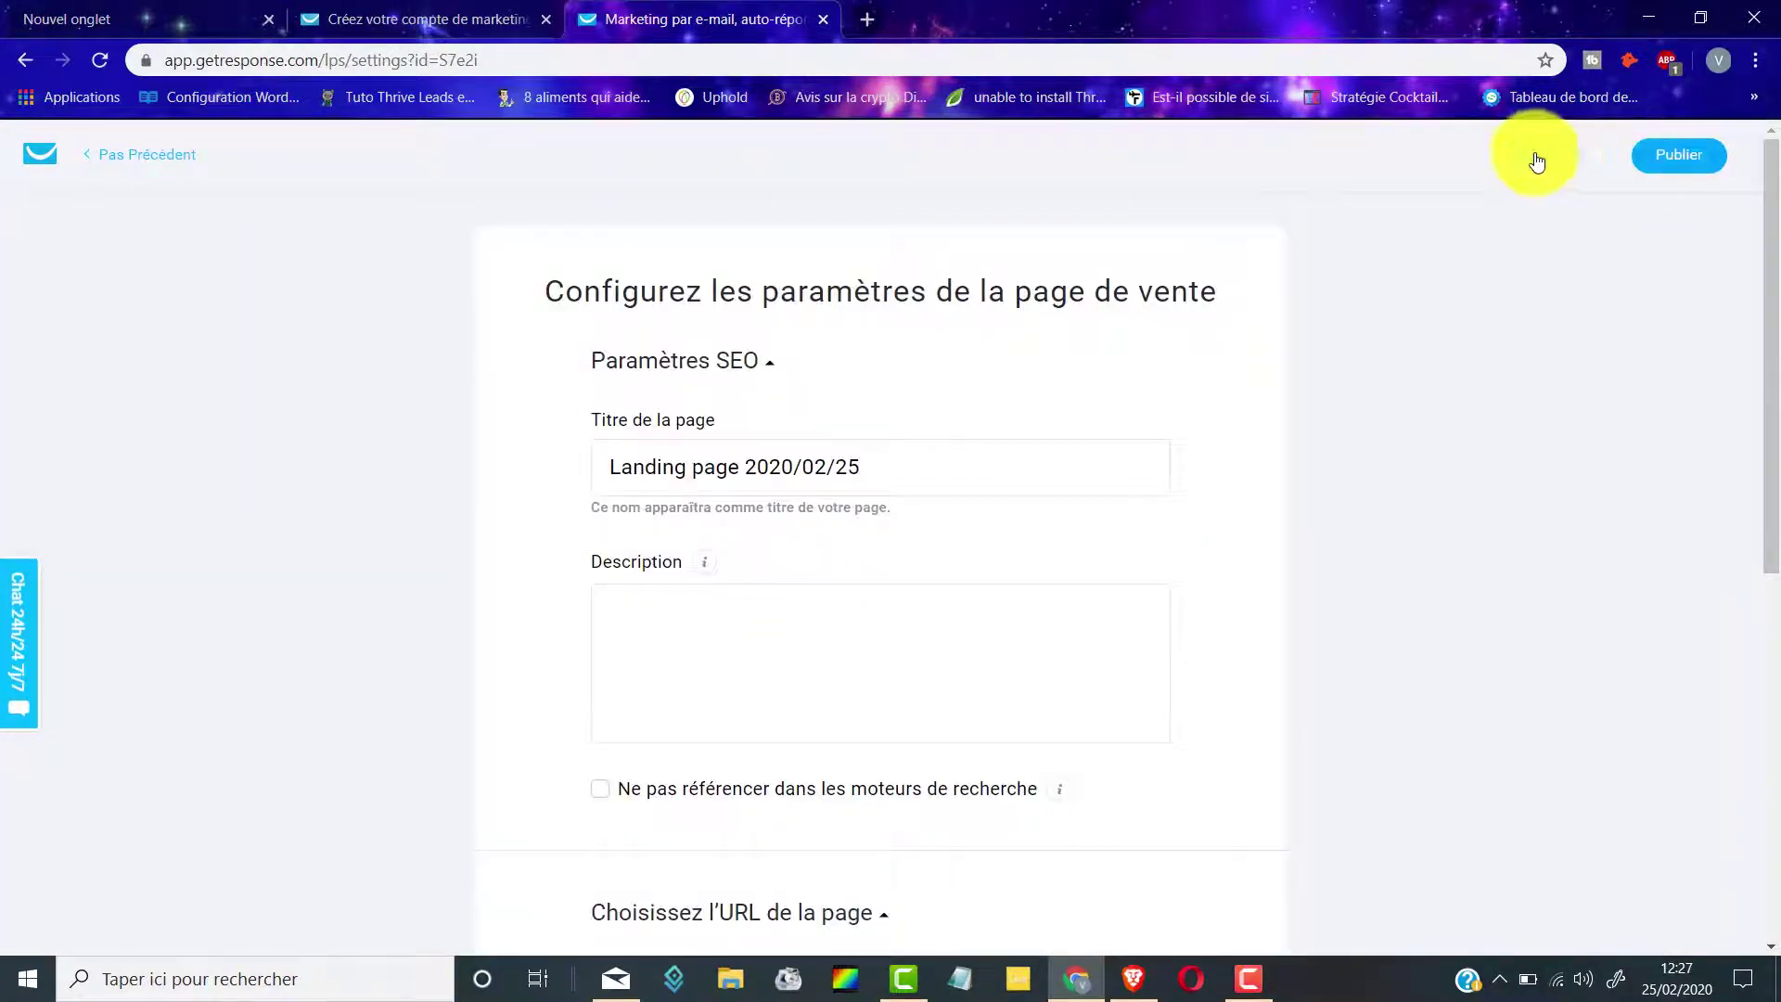
Check the SEO settings and the sales page and order form URLs, then publish the sales page
{"action": "scroll", "coordinate": [604, 298], "scroll_direction": "down", "scroll_amount": 2}
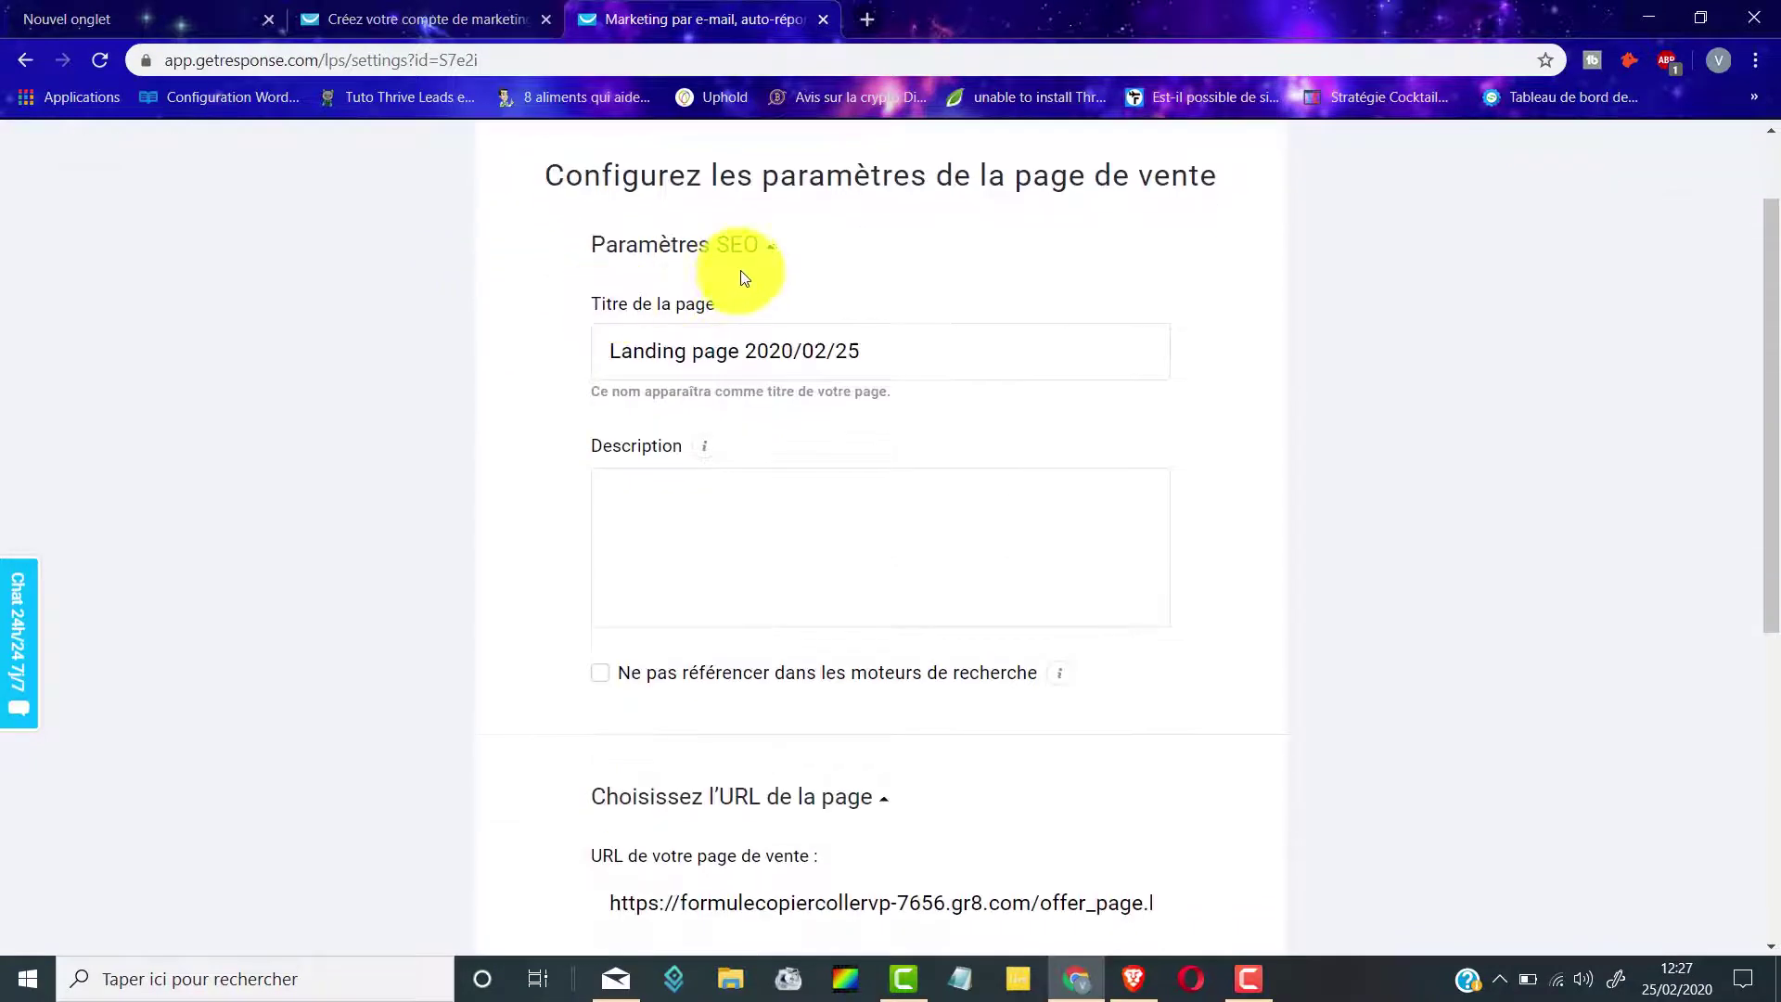
{"action": "scroll", "coordinate": [737, 280], "scroll_direction": "down", "scroll_amount": 2}
{"action": "scroll", "coordinate": [676, 405], "scroll_direction": "down", "scroll_amount": 6}
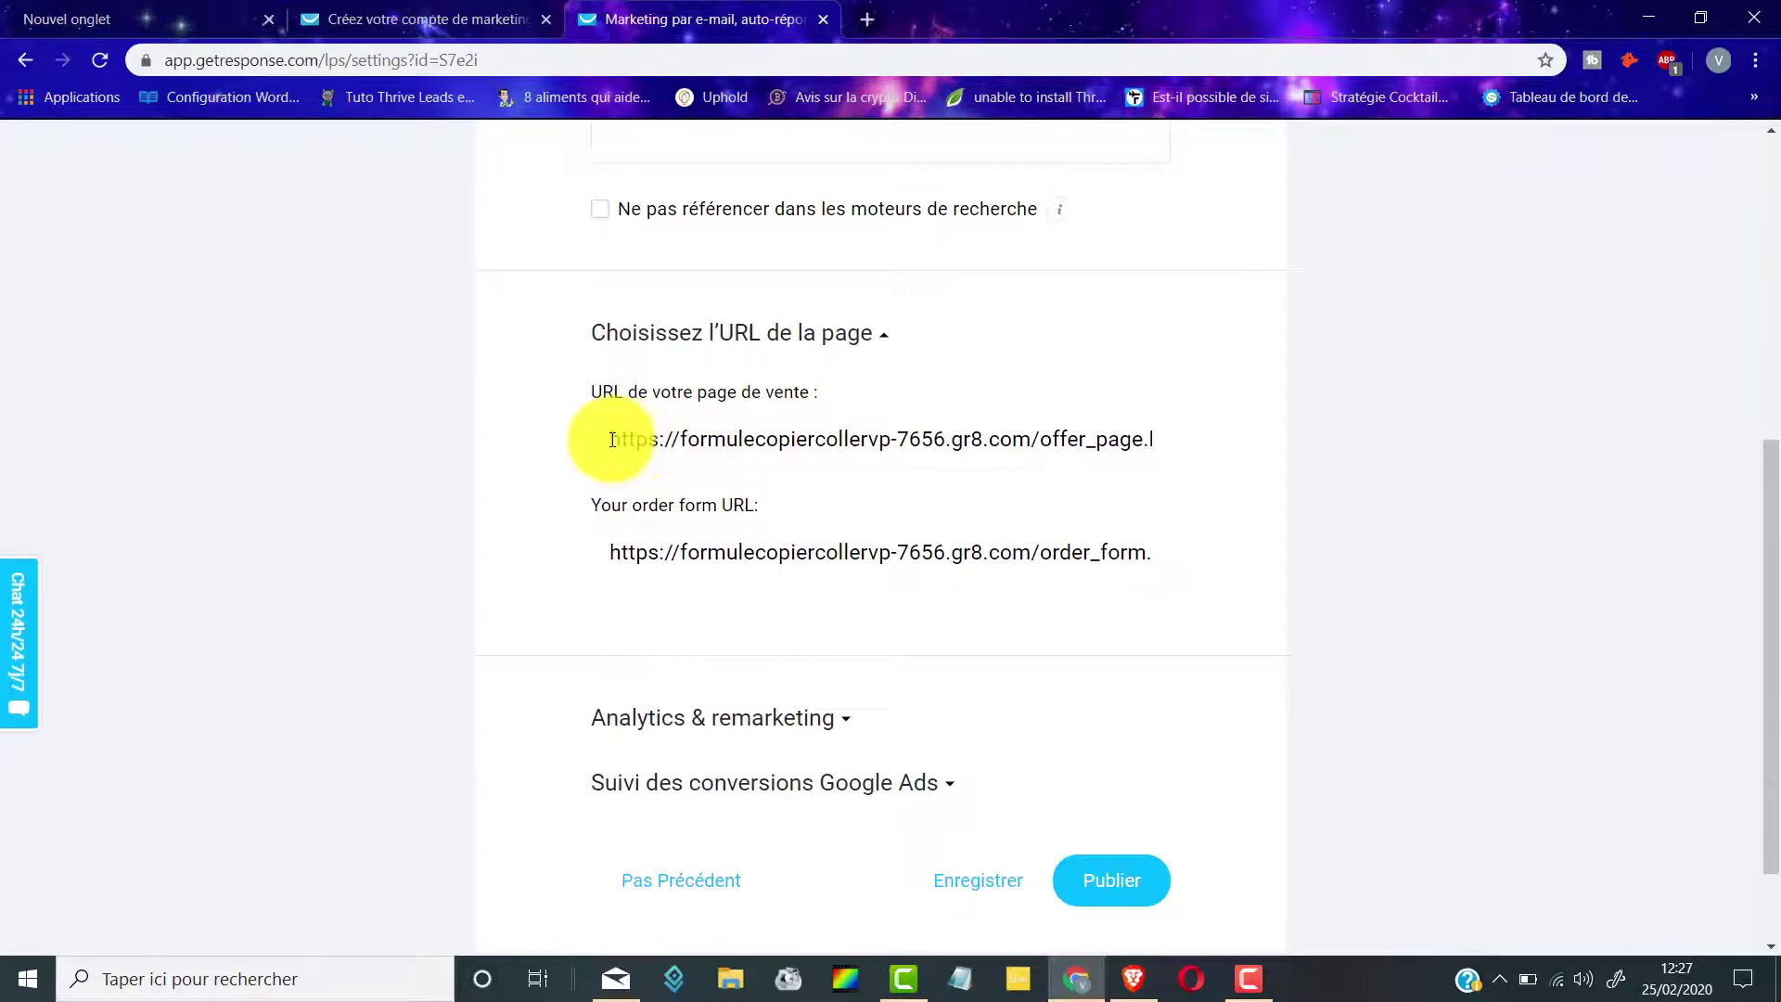
{"action": "left_click_drag", "start_coordinate": [612, 440], "coordinate": [1293, 442]}
{"action": "scroll", "coordinate": [1293, 441], "scroll_direction": "down", "scroll_amount": 1}
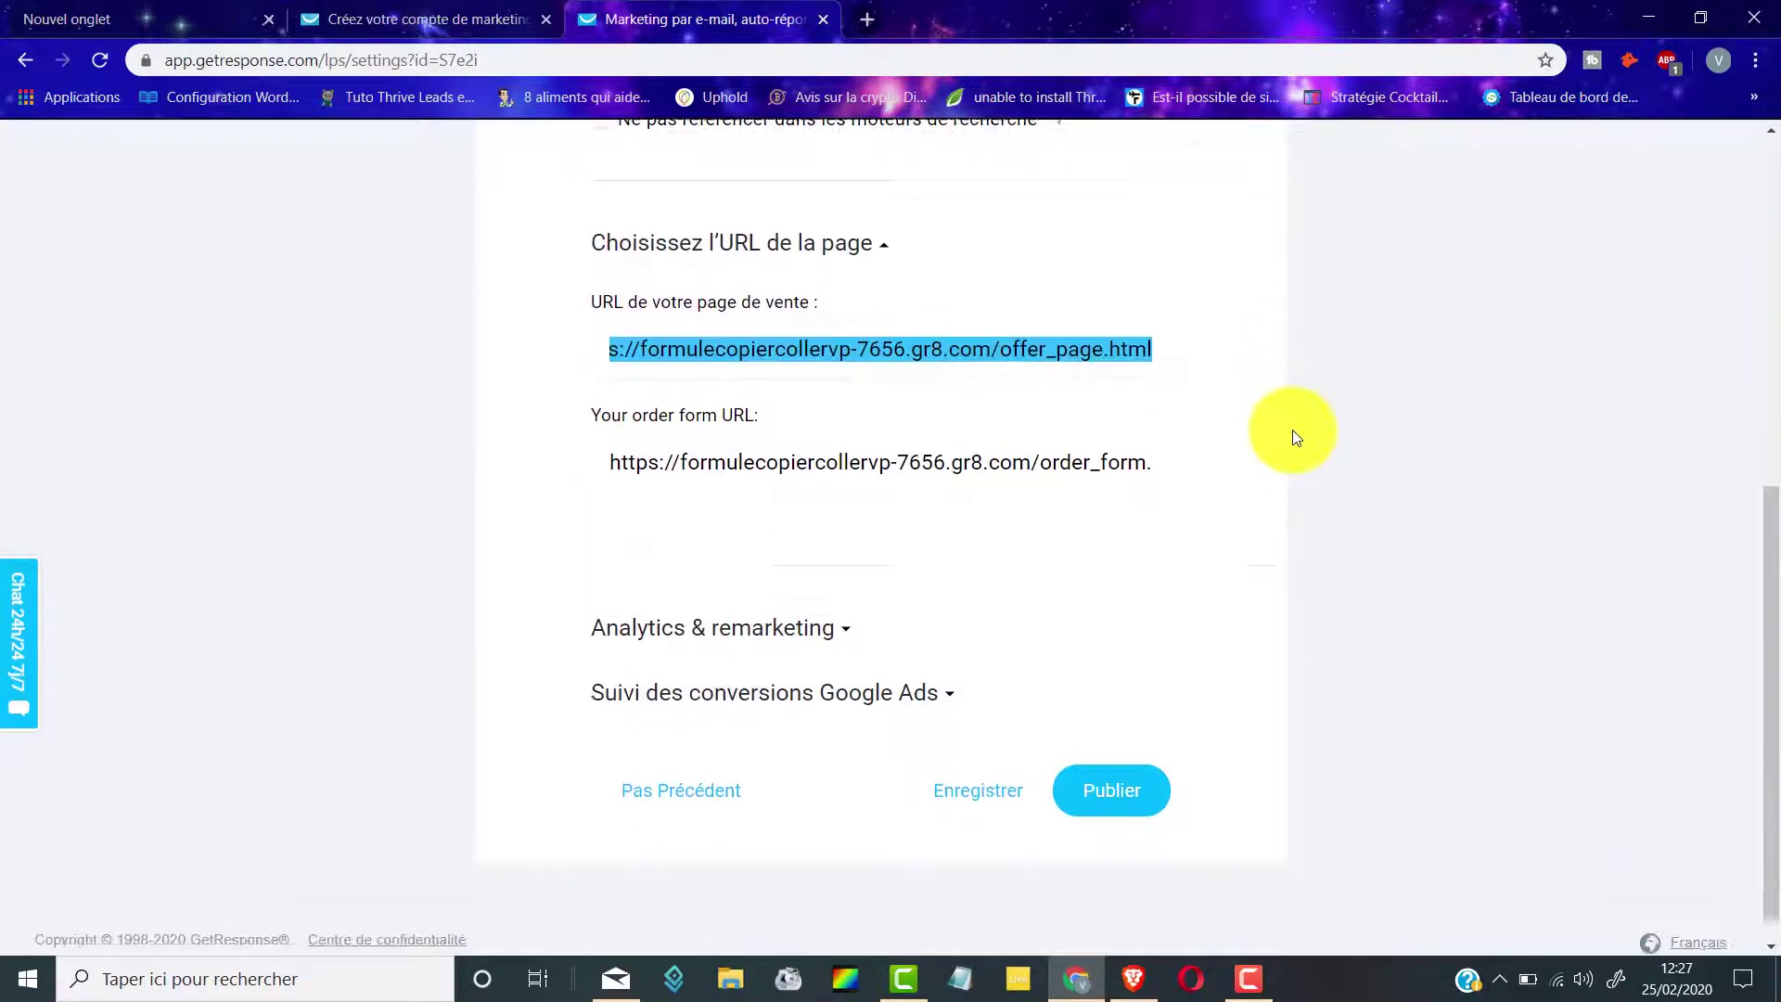
{"action": "scroll", "coordinate": [1293, 442], "scroll_direction": "down", "scroll_amount": 1}
{"action": "left_click", "coordinate": [1129, 769]}
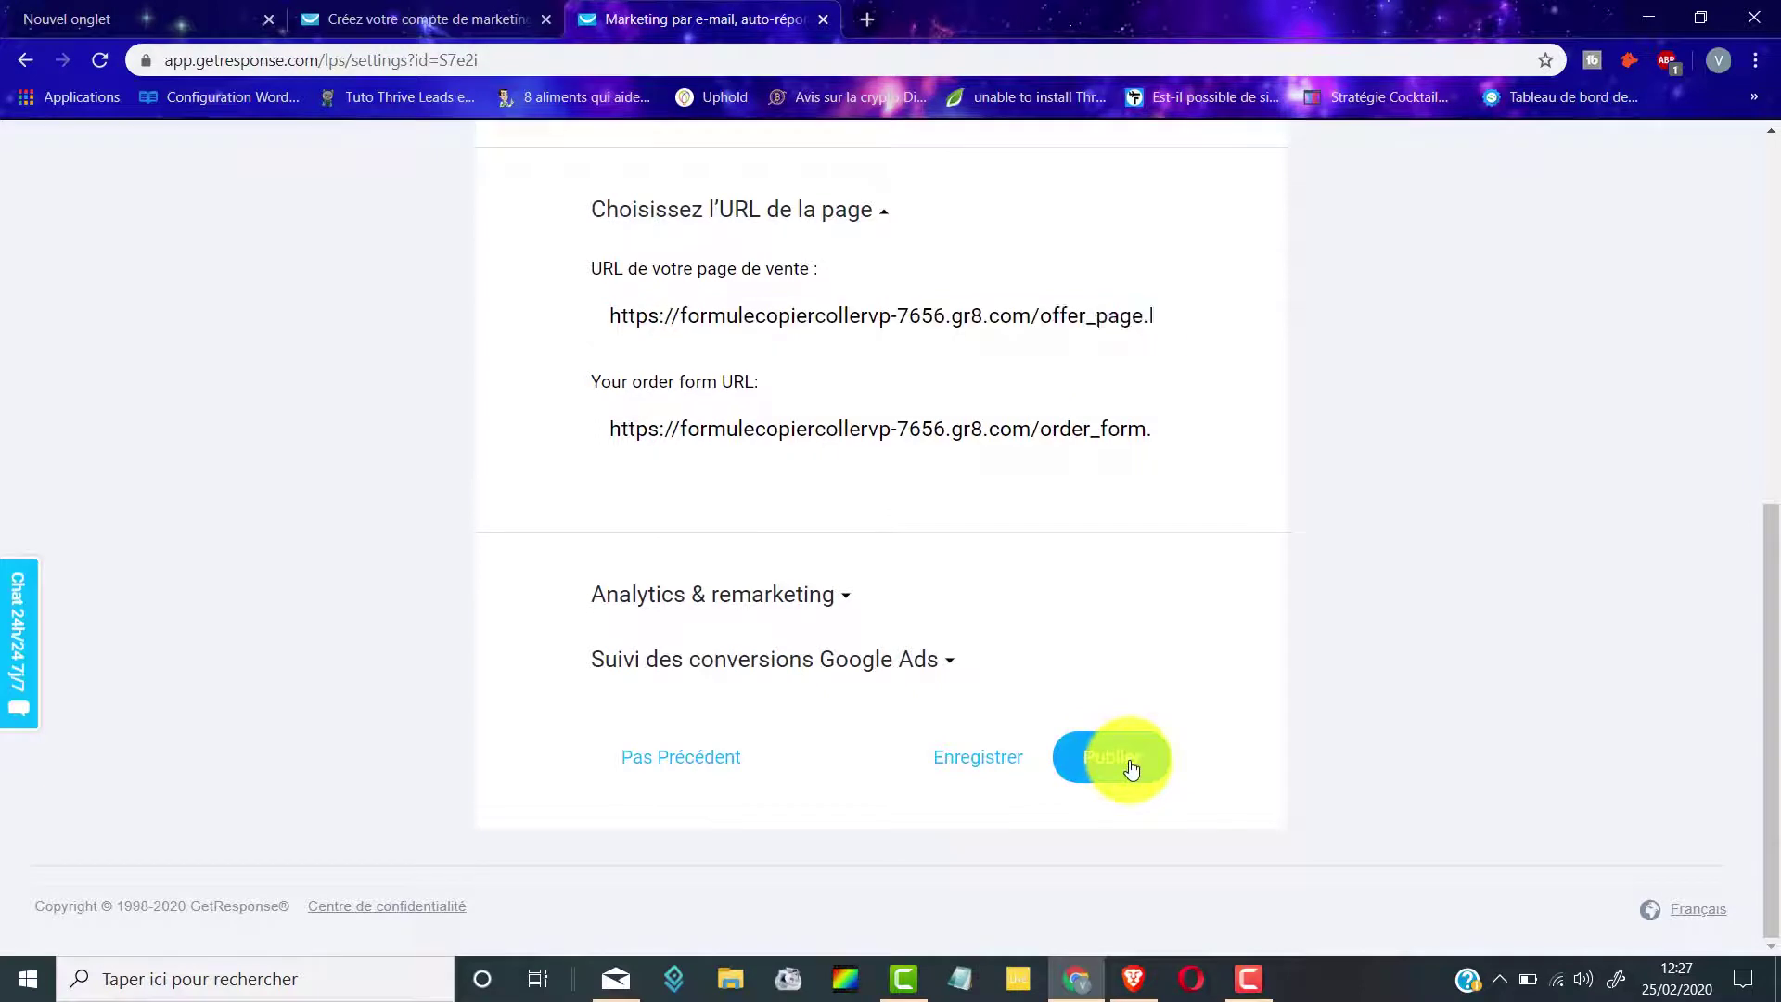